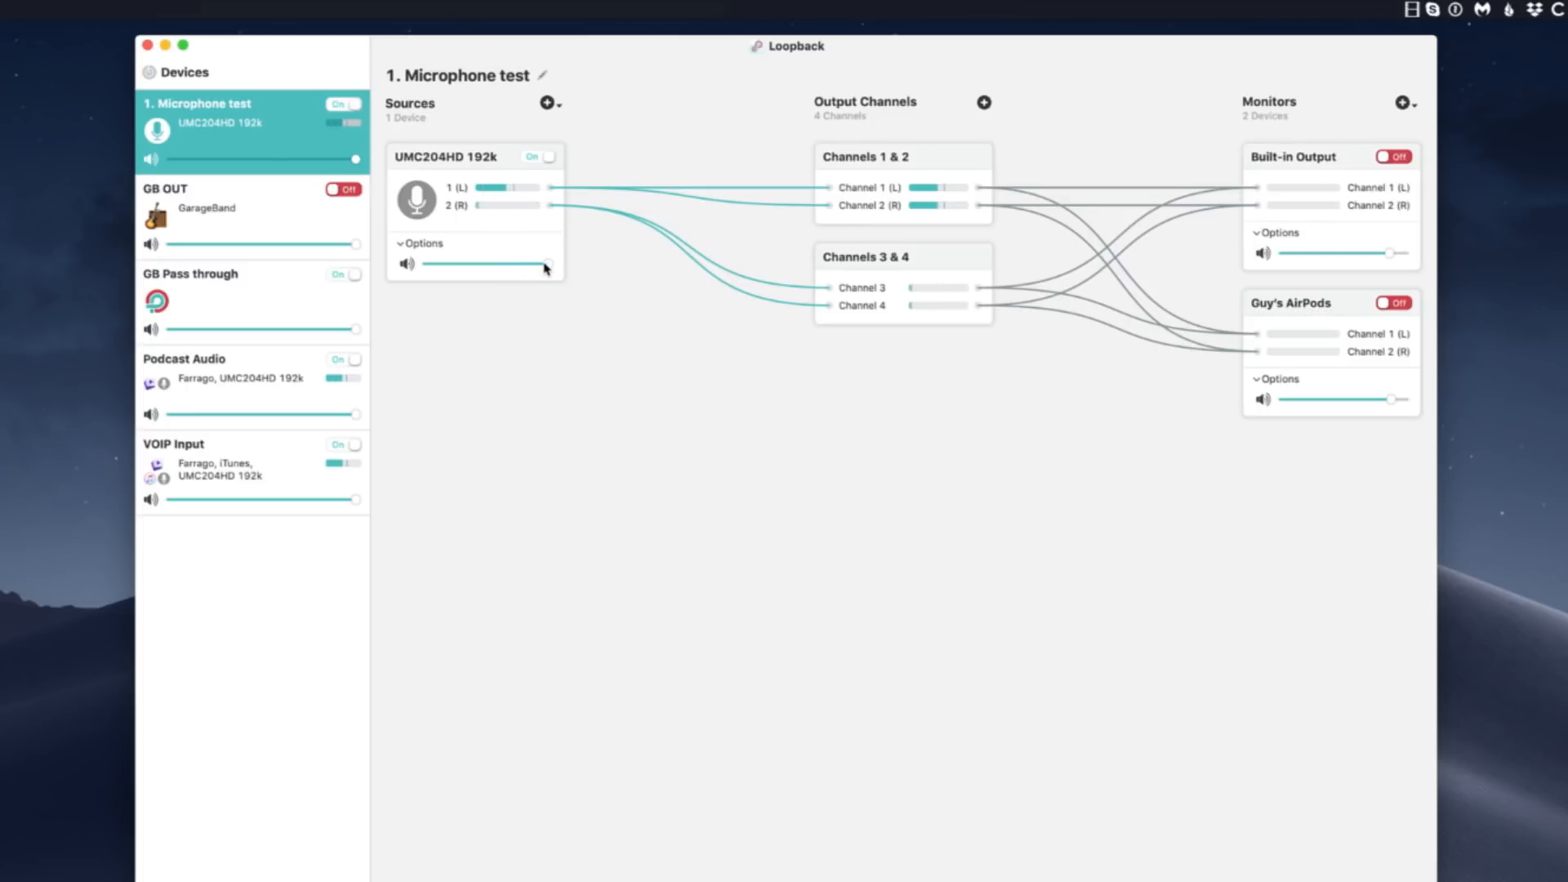
Lower the UMC204HD 192k source volume slightly and delete the connections from its 1 (L) input to output Channels 1 and 2
{"action": "mouse_move", "coordinate": [547, 268]}
{"action": "left_mouse_down"}
{"action": "mouse_move", "coordinate": [425, 269]}
{"action": "mouse_move", "coordinate": [546, 269]}
{"action": "left_mouse_up"}
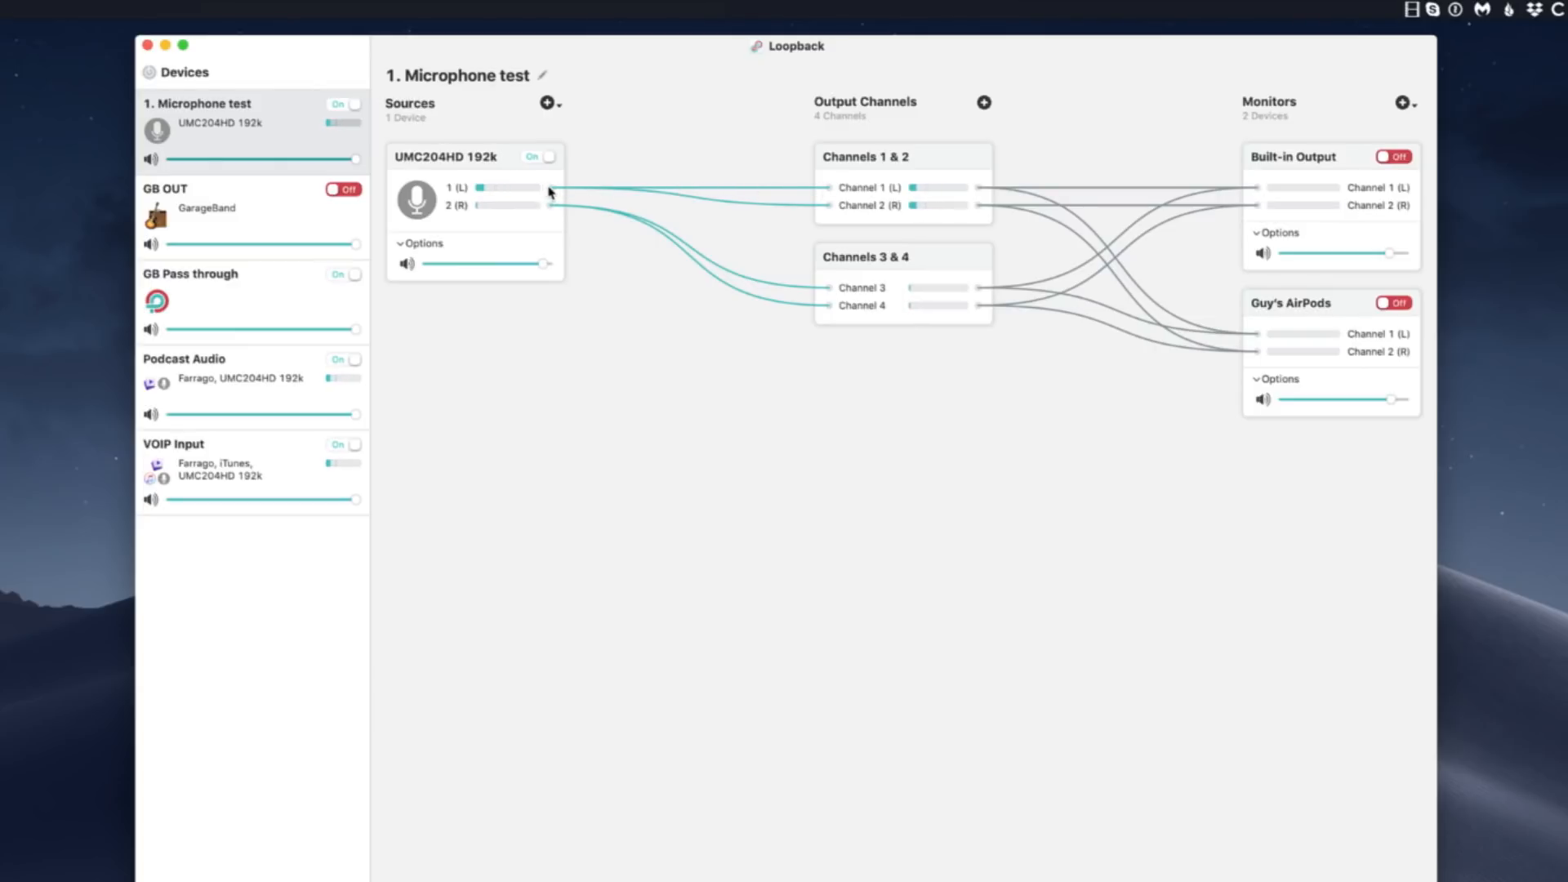
{"action": "left_click", "coordinate": [744, 188]}
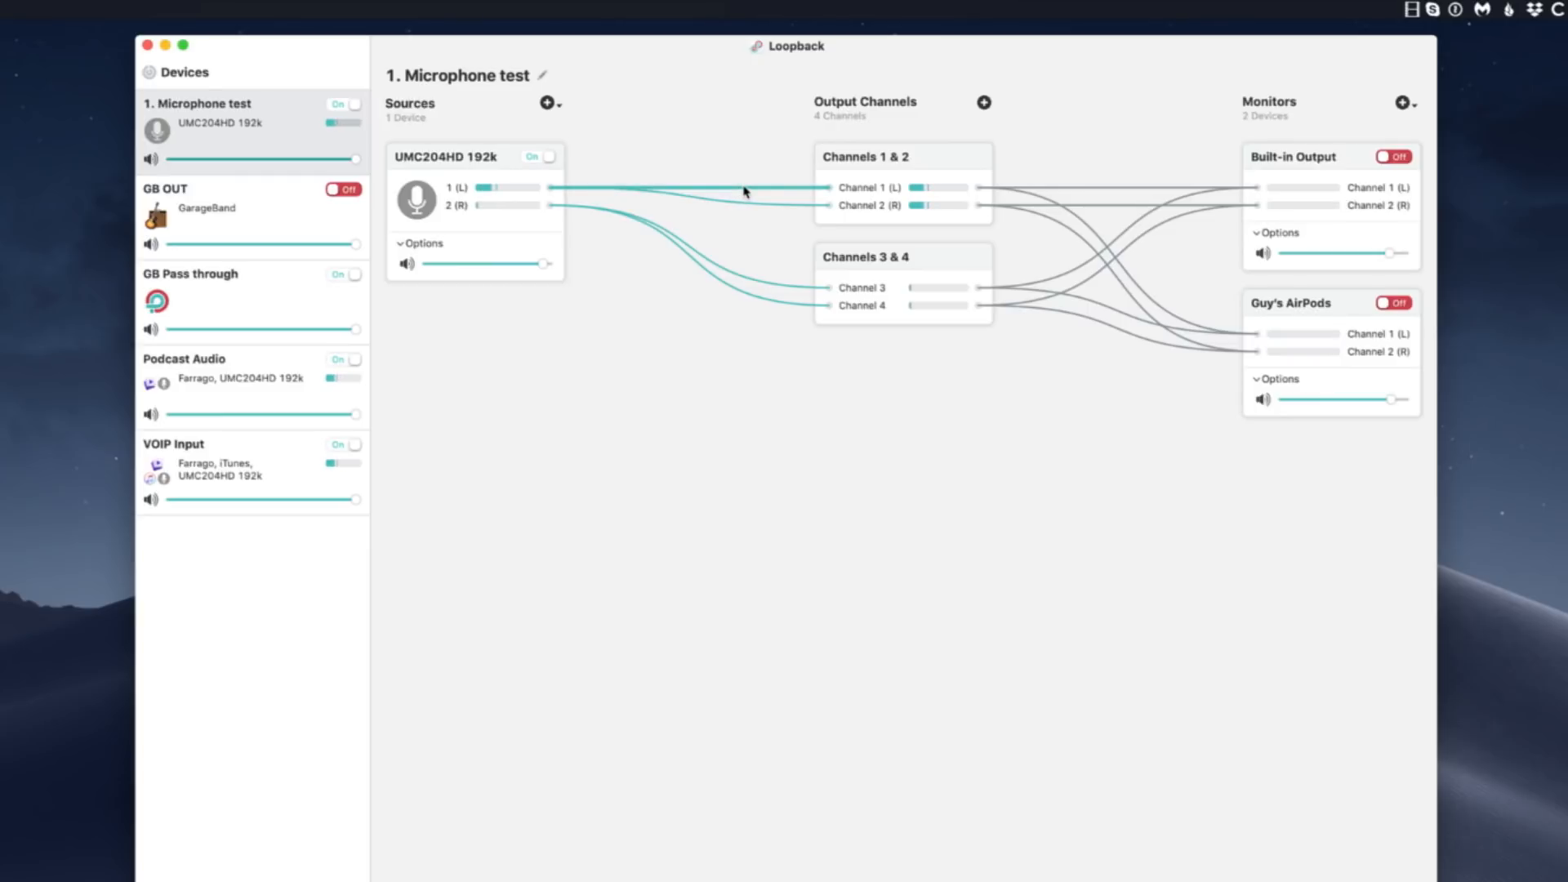
{"action": "key", "text": "BackSpace"}
{"action": "left_click", "coordinate": [741, 204]}
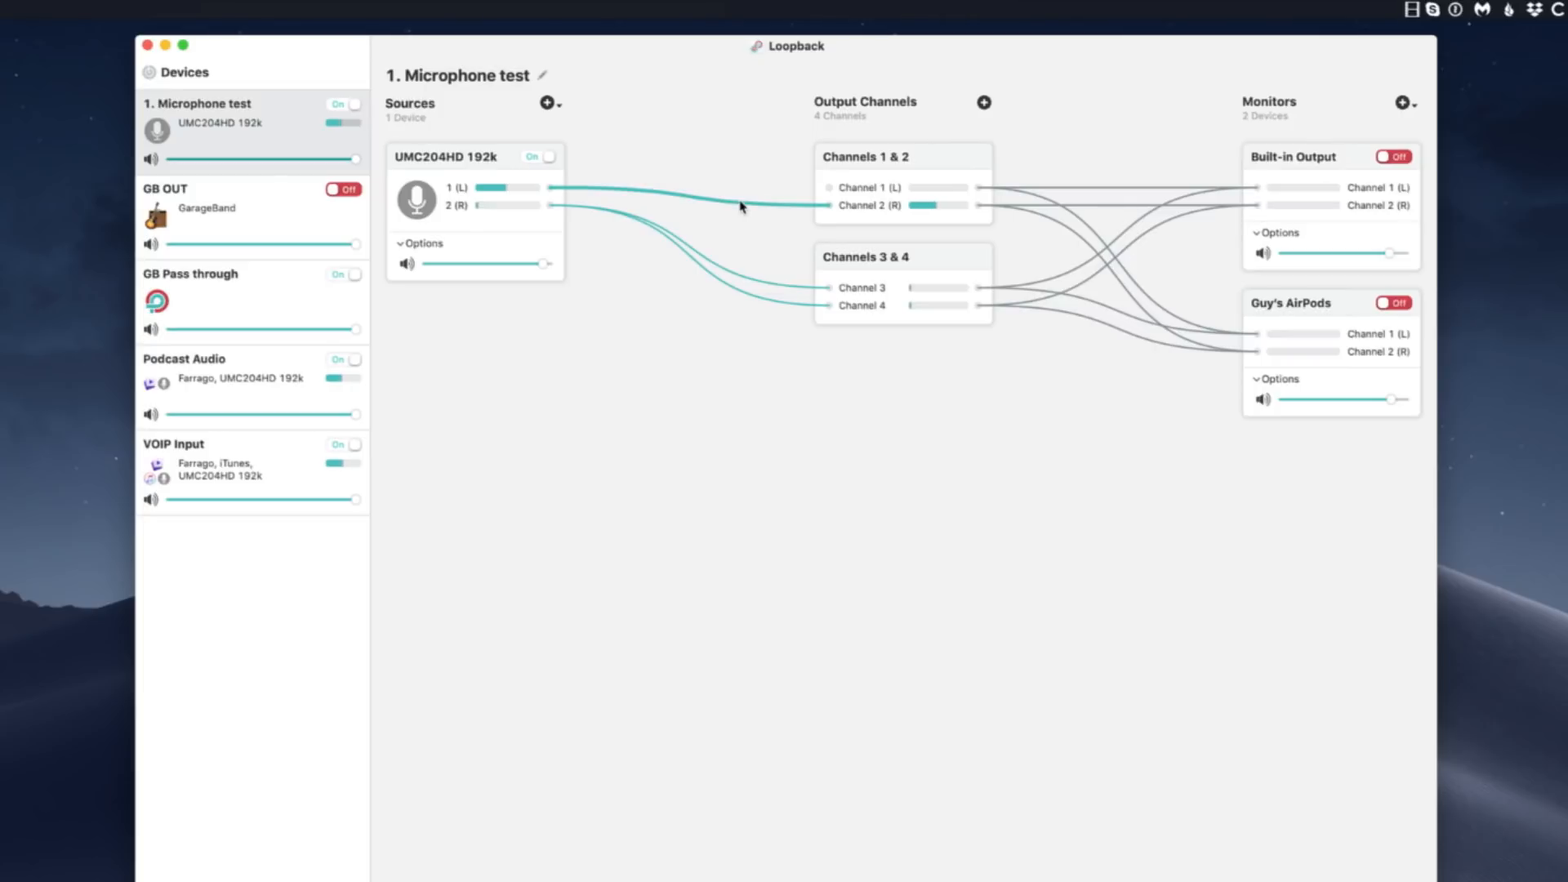
{"action": "key", "text": "BackSpace"}
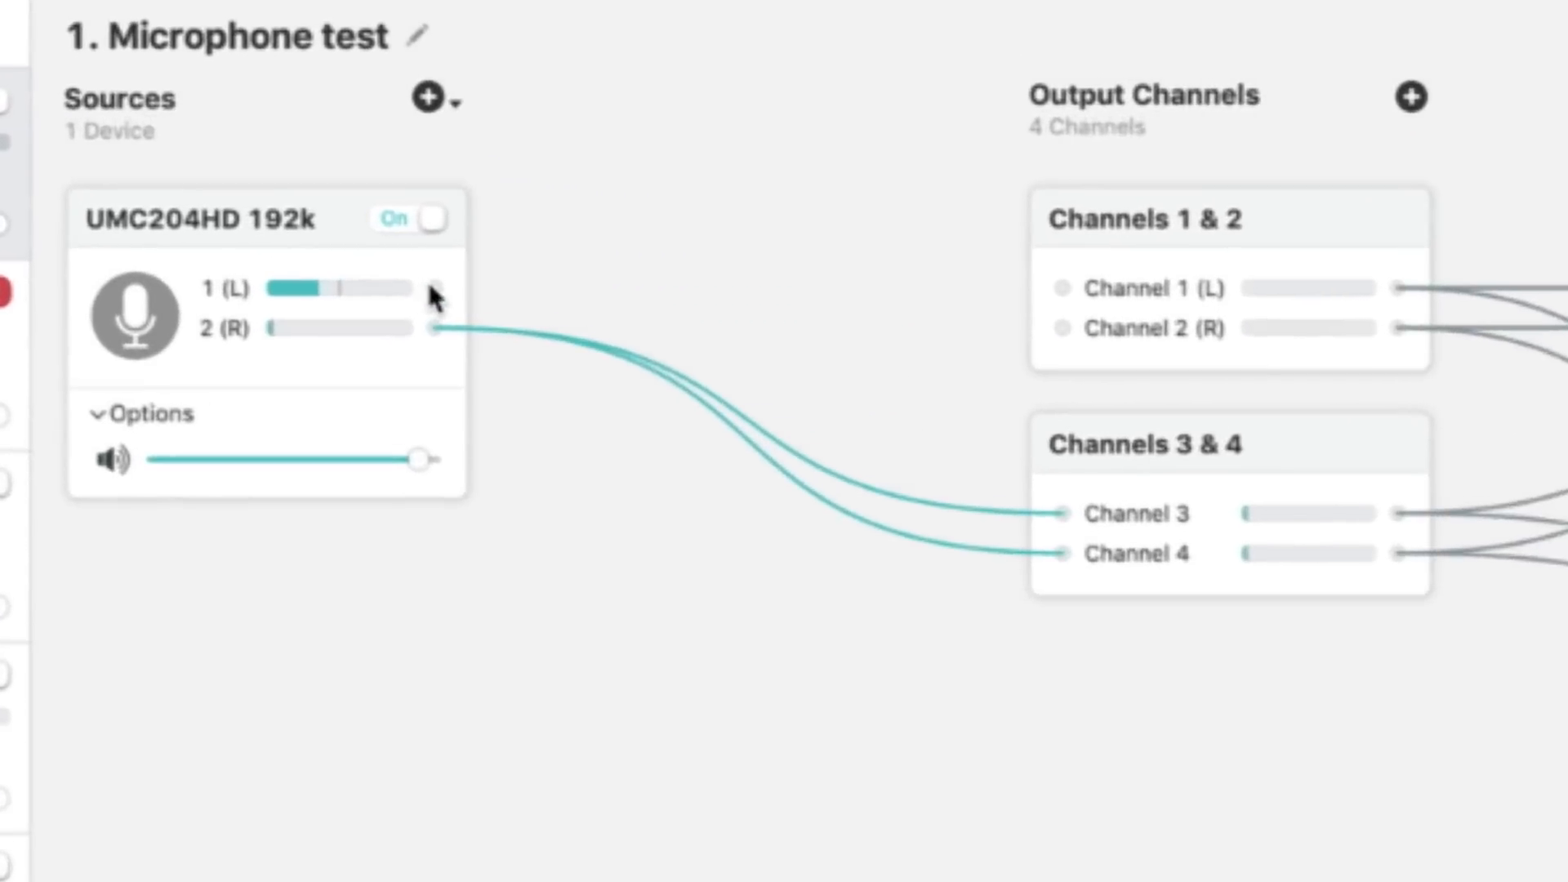
Connect the UMC204HD 192k source's 1 (L) input to both output Channel 1 (L) and Channel 2 (R)
{"action": "left_click_drag", "start_coordinate": [432, 292], "coordinate": [1070, 292]}
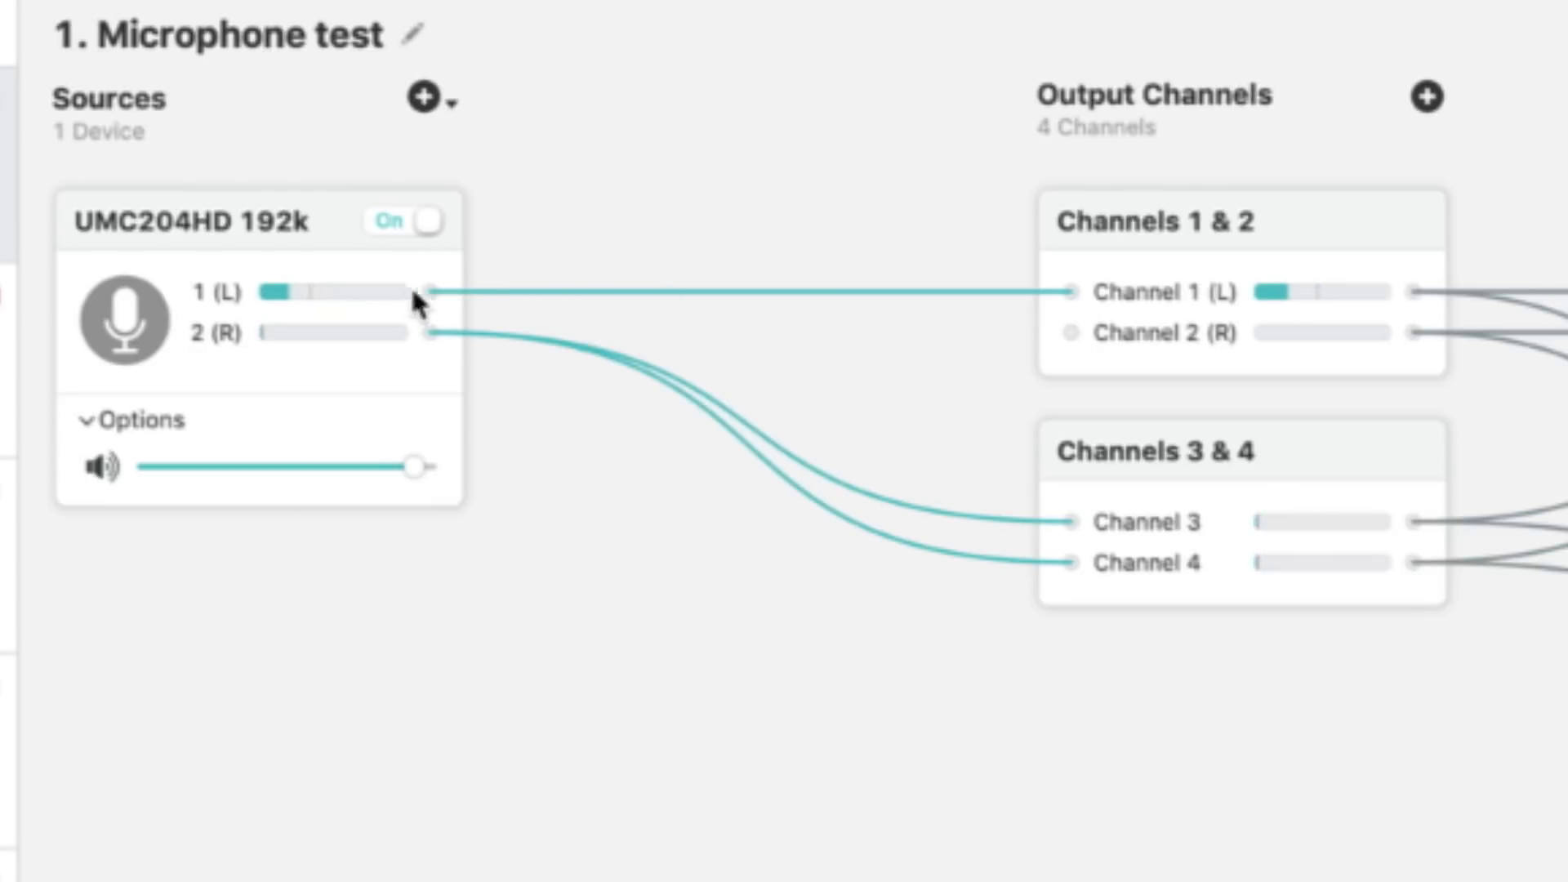
{"action": "left_click_drag", "start_coordinate": [428, 288], "coordinate": [1058, 343]}
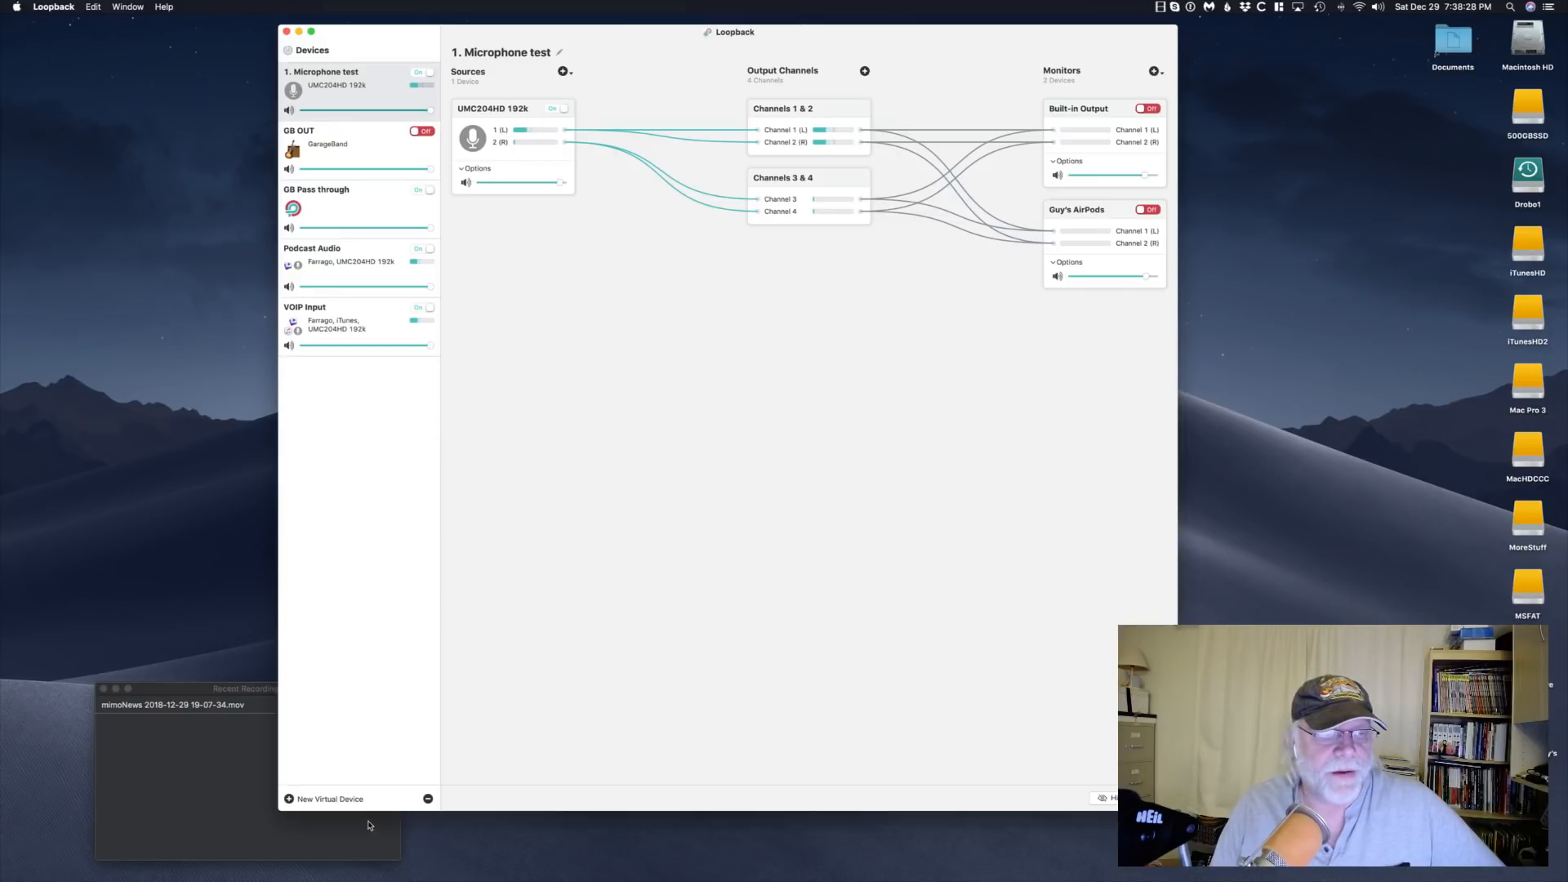
Create a new virtual device and name it "Z Channel"
{"action": "left_click", "coordinate": [299, 800]}
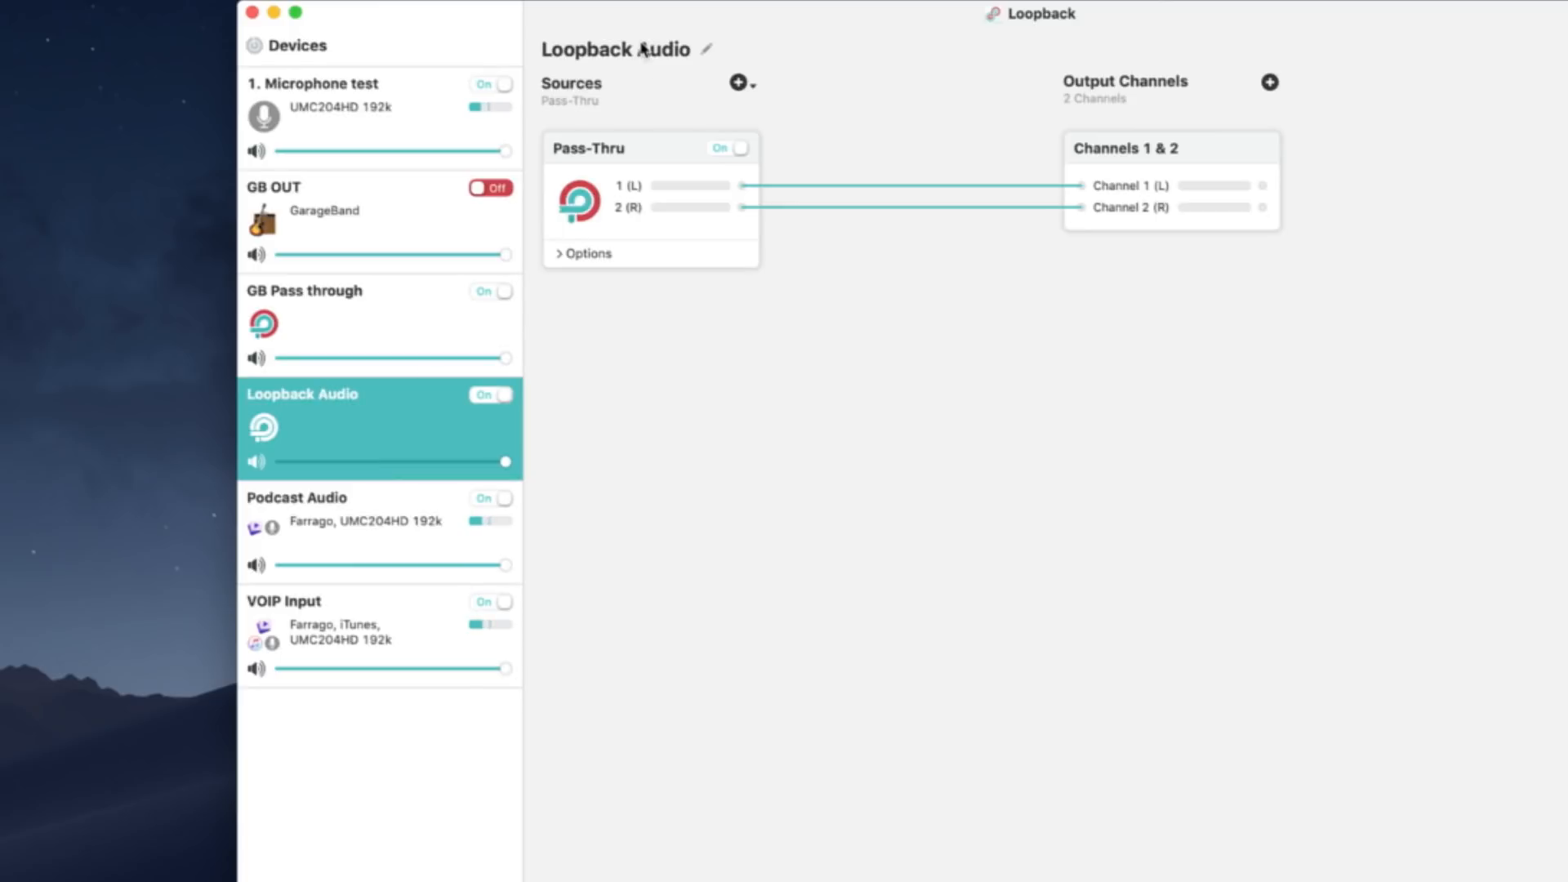
{"action": "left_click", "coordinate": [706, 49]}
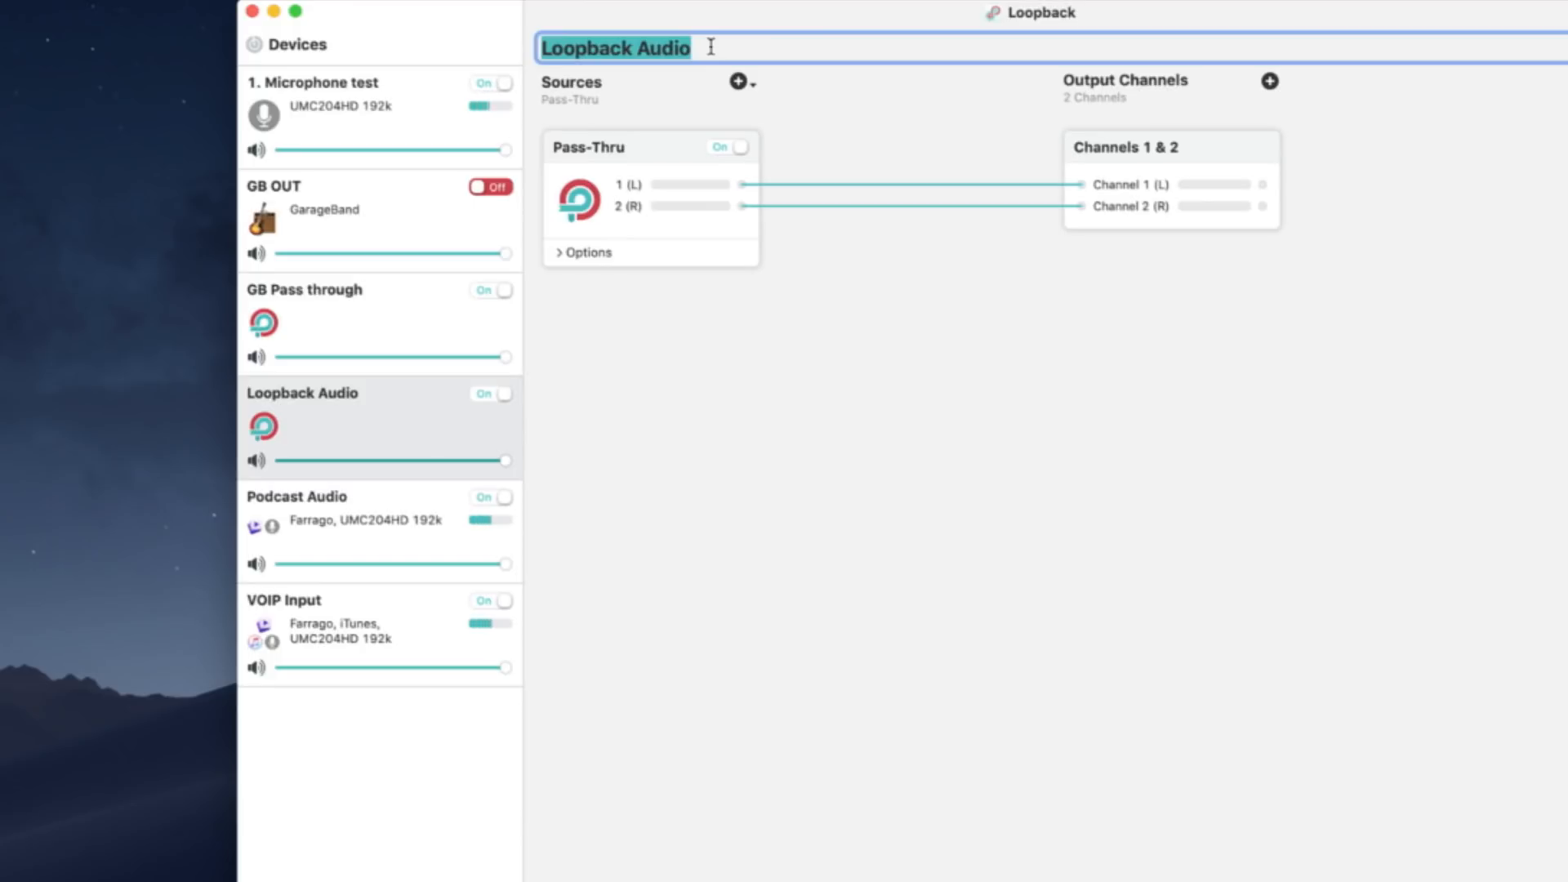
{"action": "type", "text": "X"}
{"action": "key", "text": "BackSpace"}
{"action": "type", "text": "Ch"}
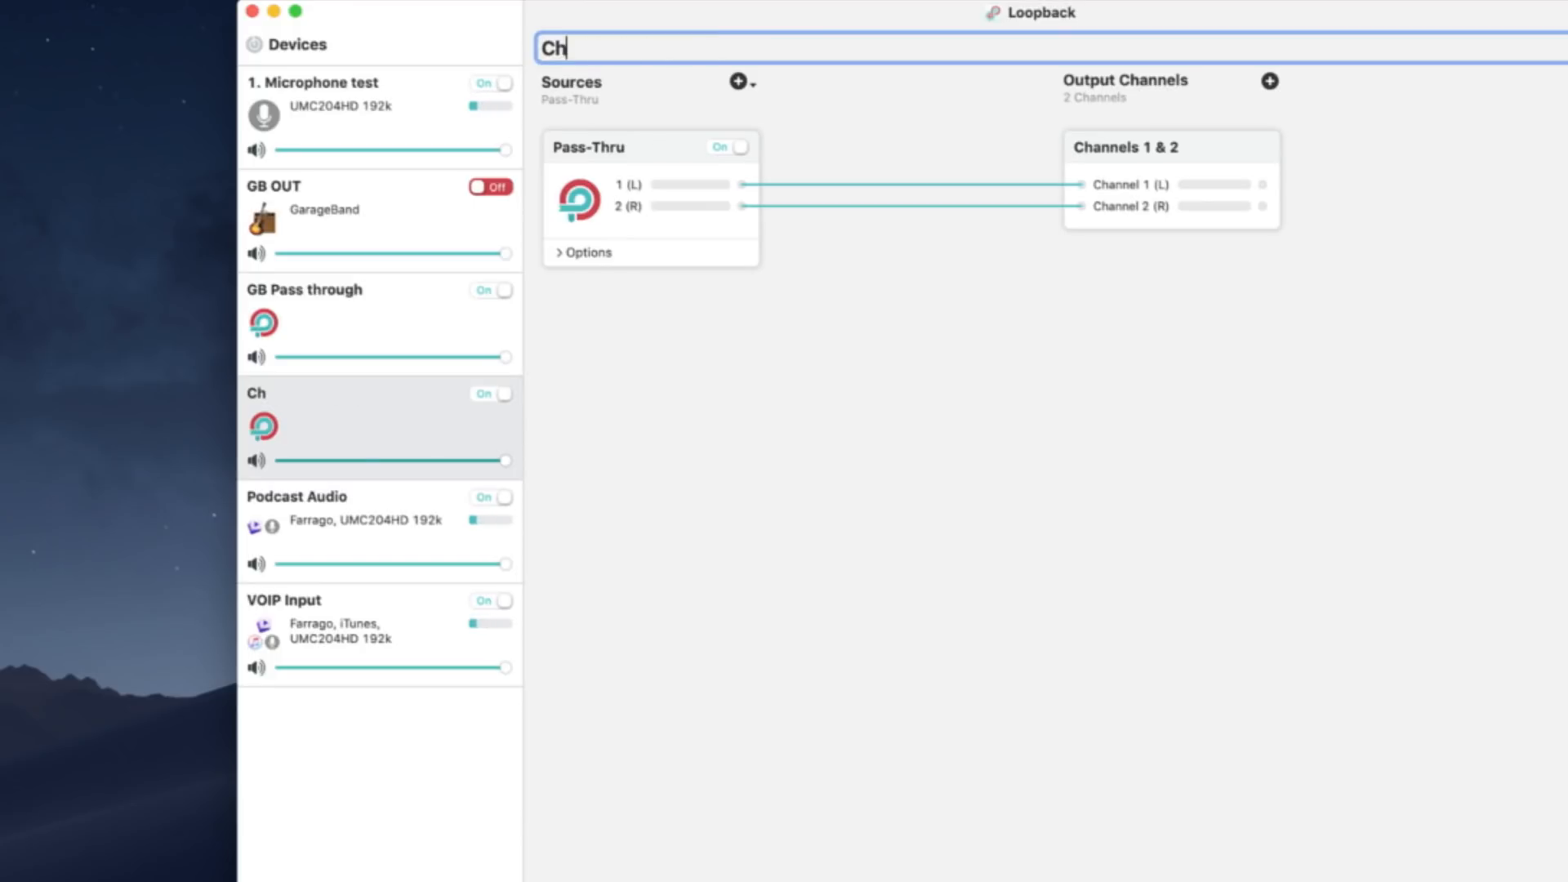
{"action": "key", "text": "BackSpace"}
{"action": "key", "text": "BackSpace"}
{"action": "type", "text": "Z Channel"}
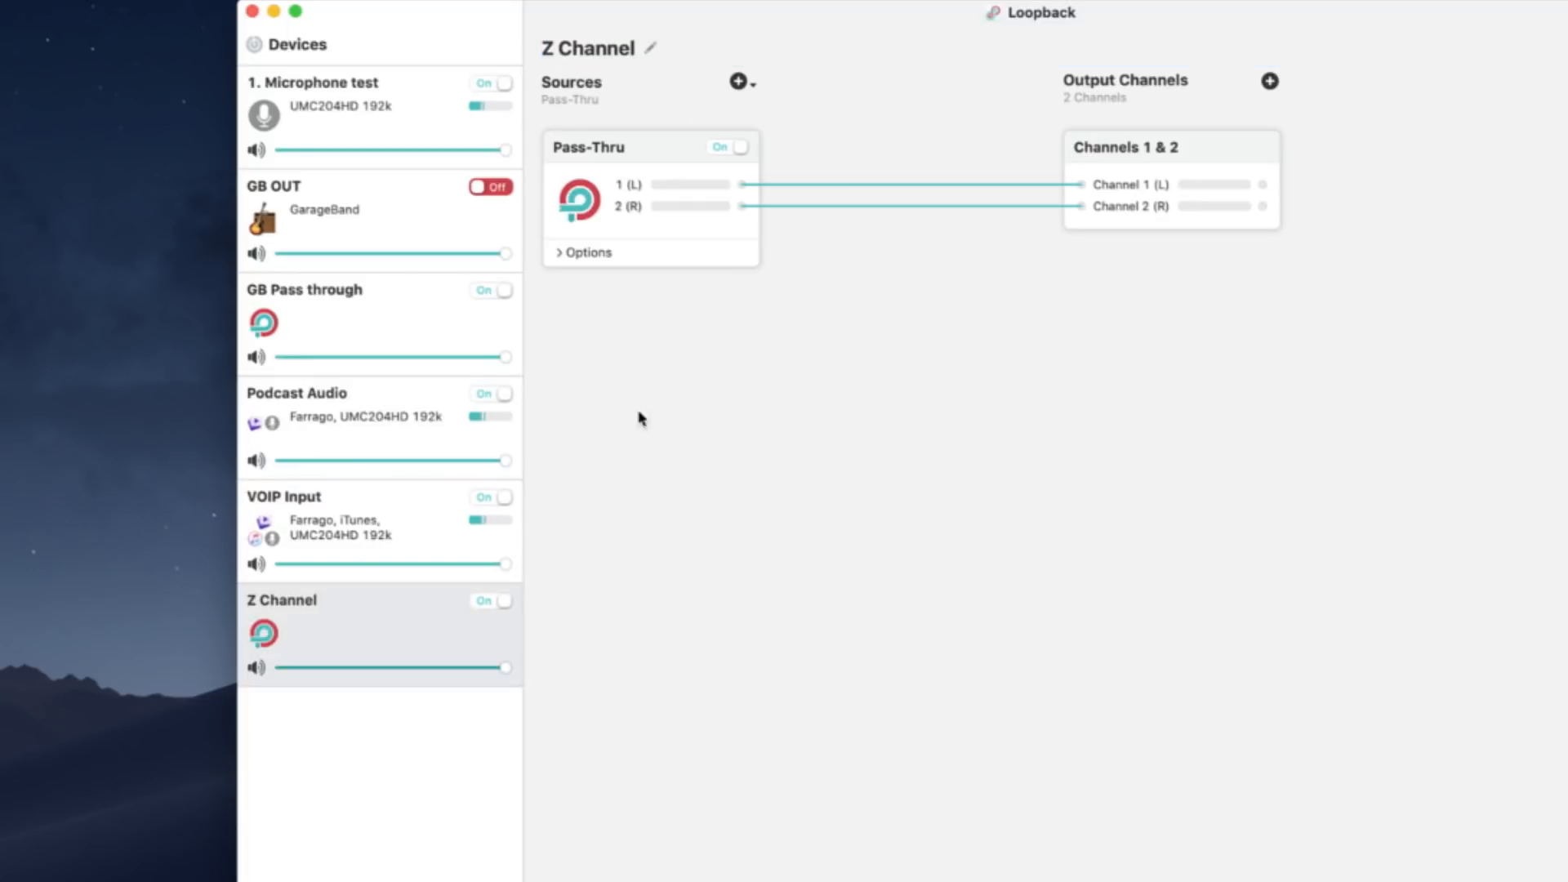
Delete the Pass-Thru source from the Z Channel device
{"action": "left_click", "coordinate": [654, 152]}
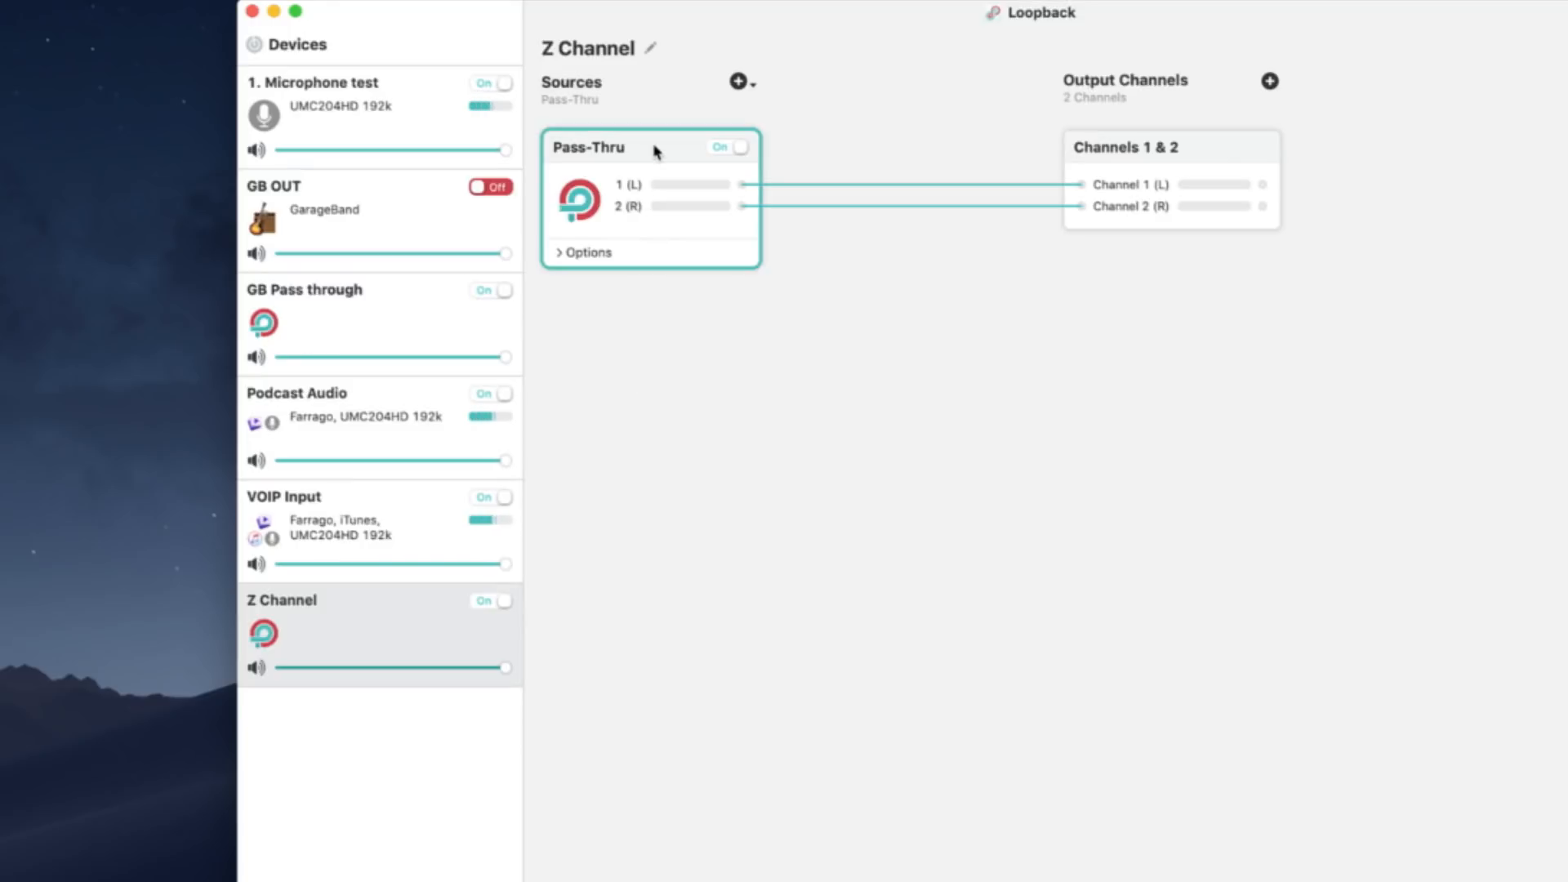
{"action": "key", "text": "Delete"}
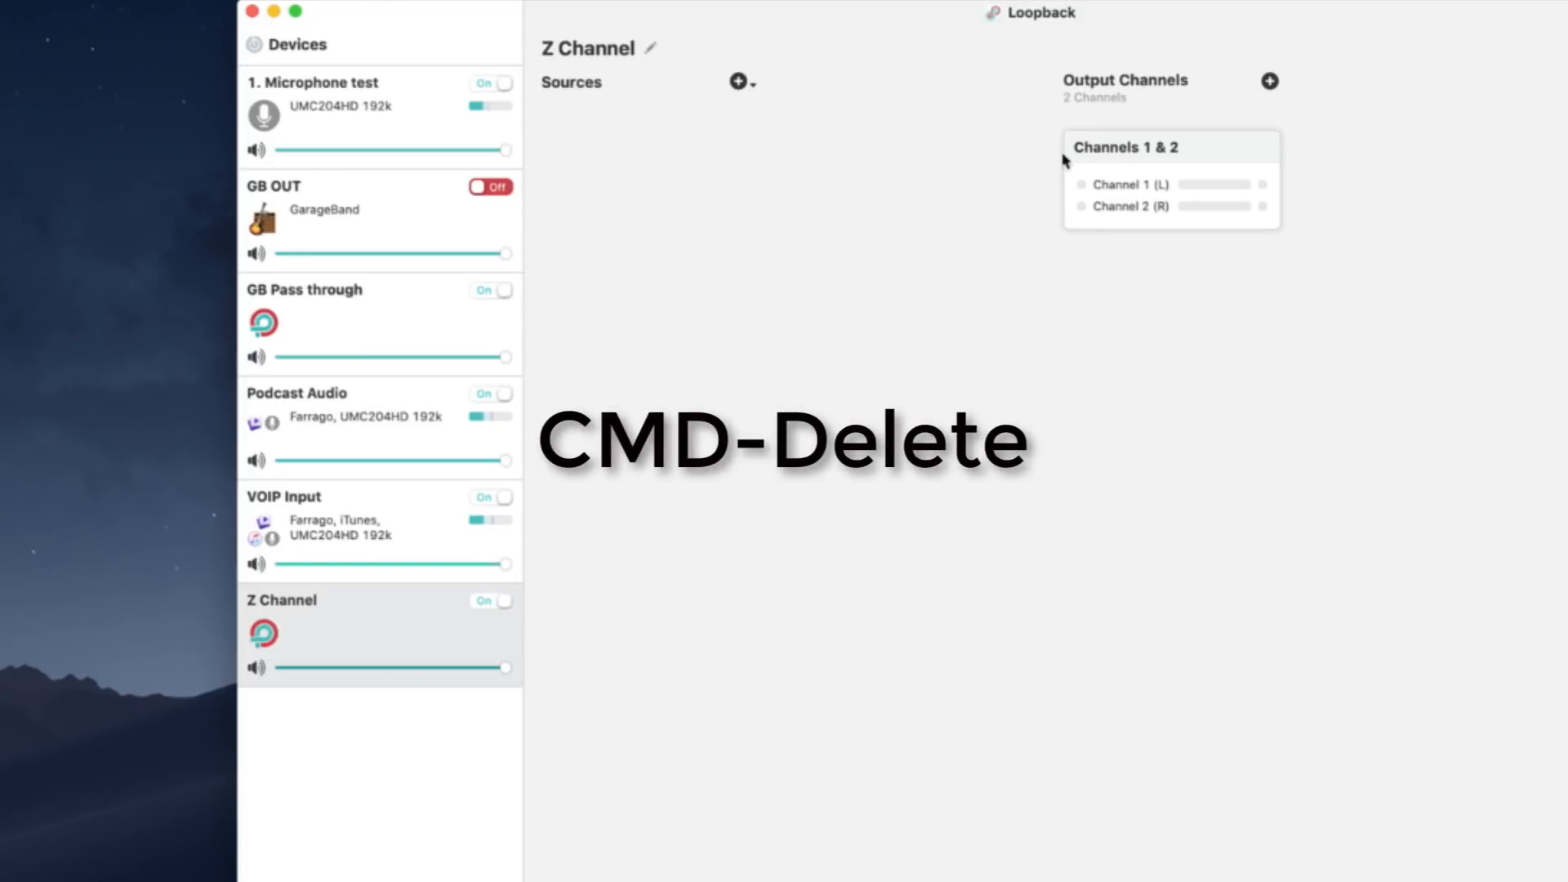
{"action": "left_click", "coordinate": [1228, 160]}
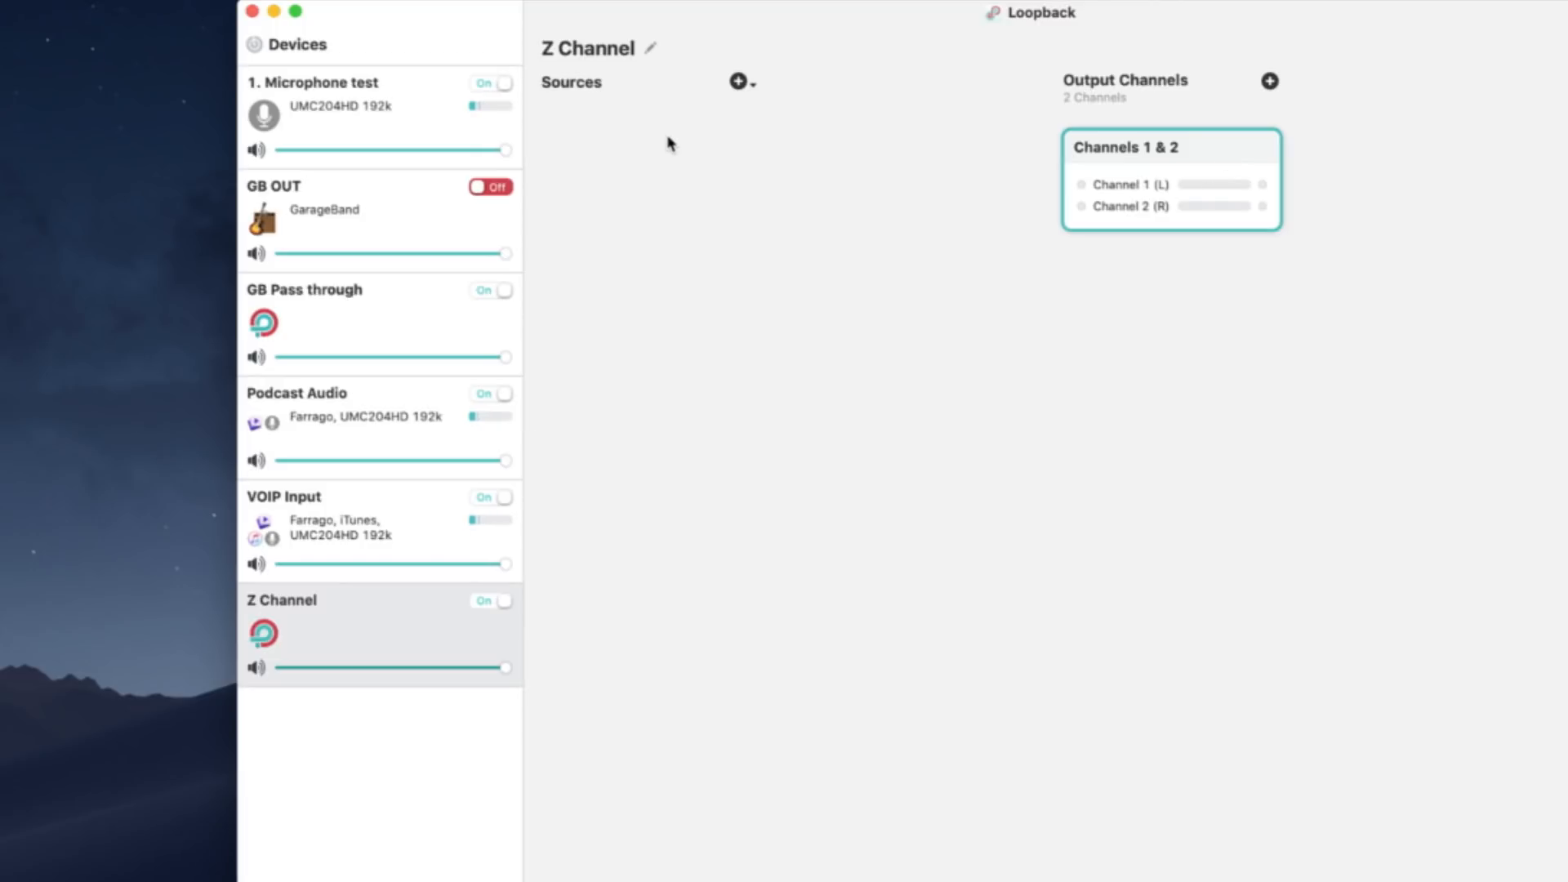
Add the UMC204HD 192k audio device and the iTunes and Farrago applications as sources of Z Channel
{"action": "left_click", "coordinate": [737, 81]}
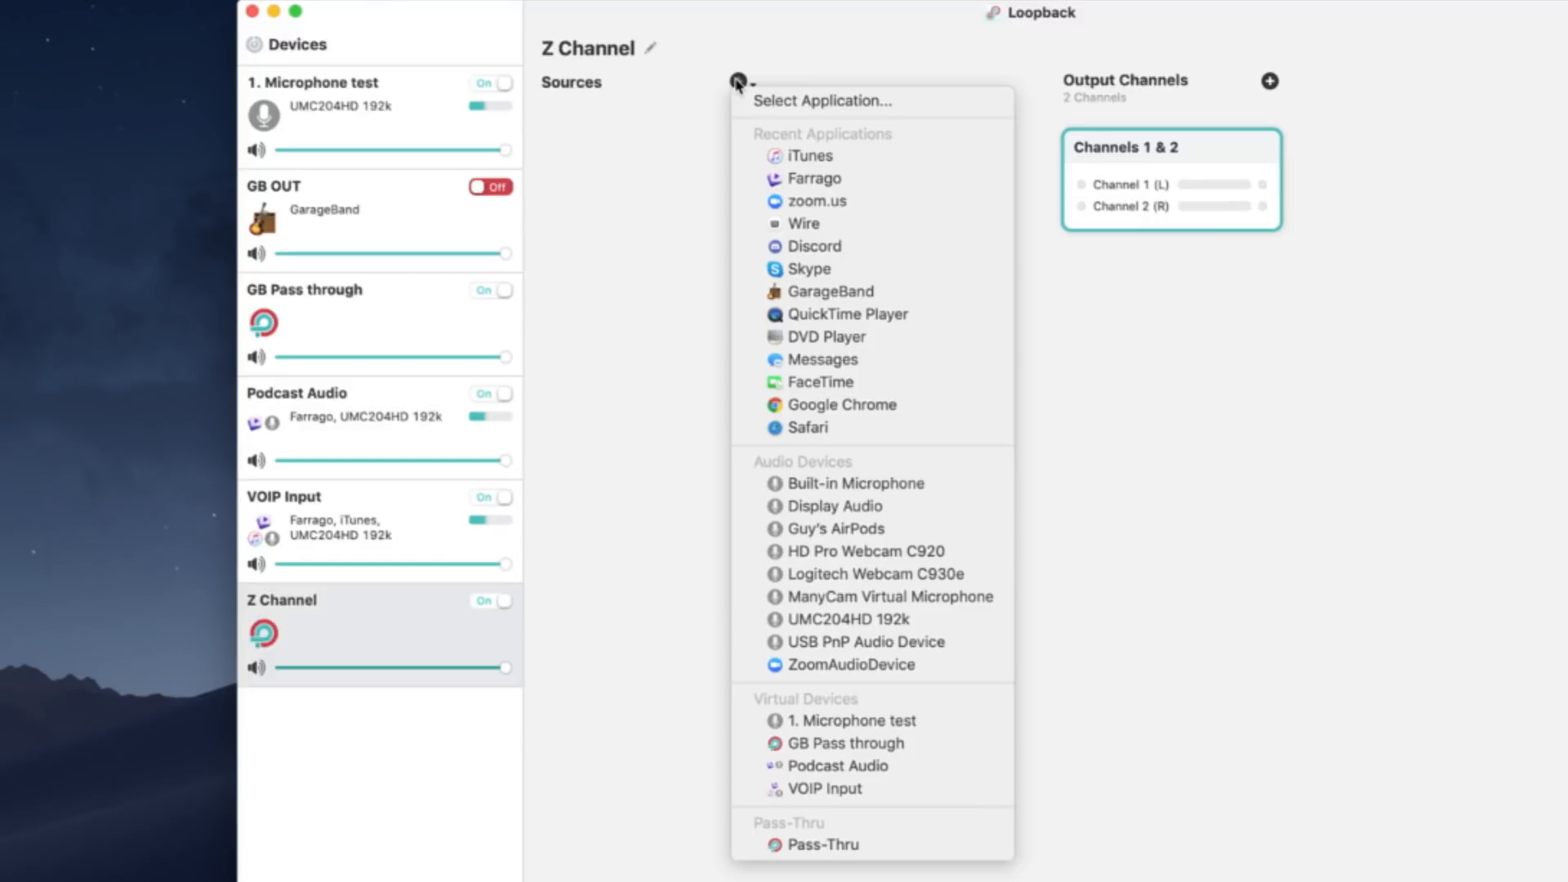
{"action": "left_click", "coordinate": [864, 621]}
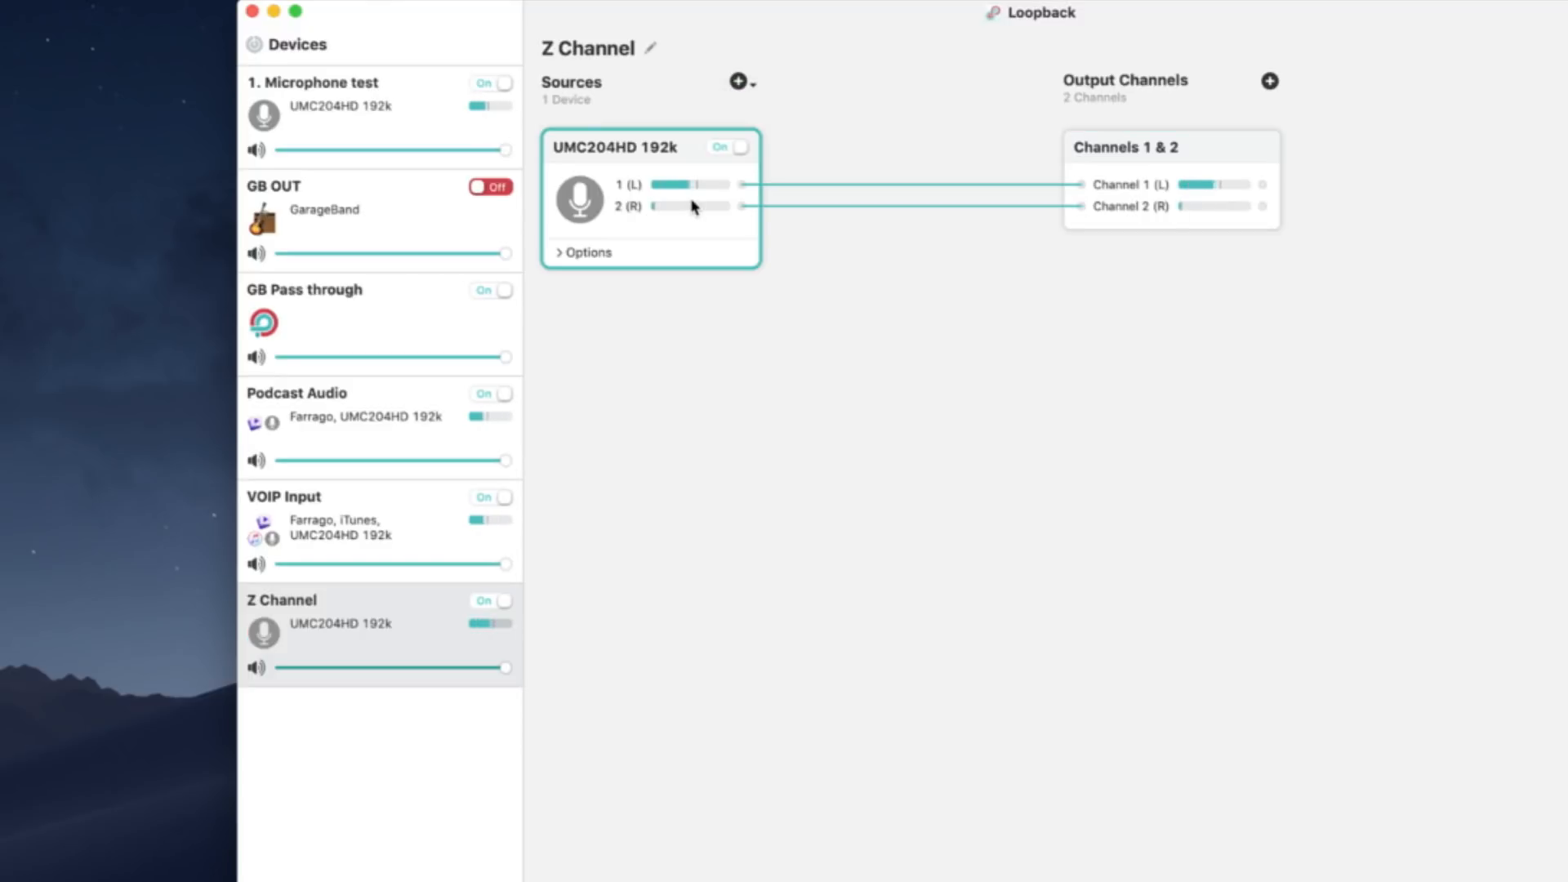
{"action": "left_click", "coordinate": [739, 83]}
{"action": "left_click", "coordinate": [824, 158]}
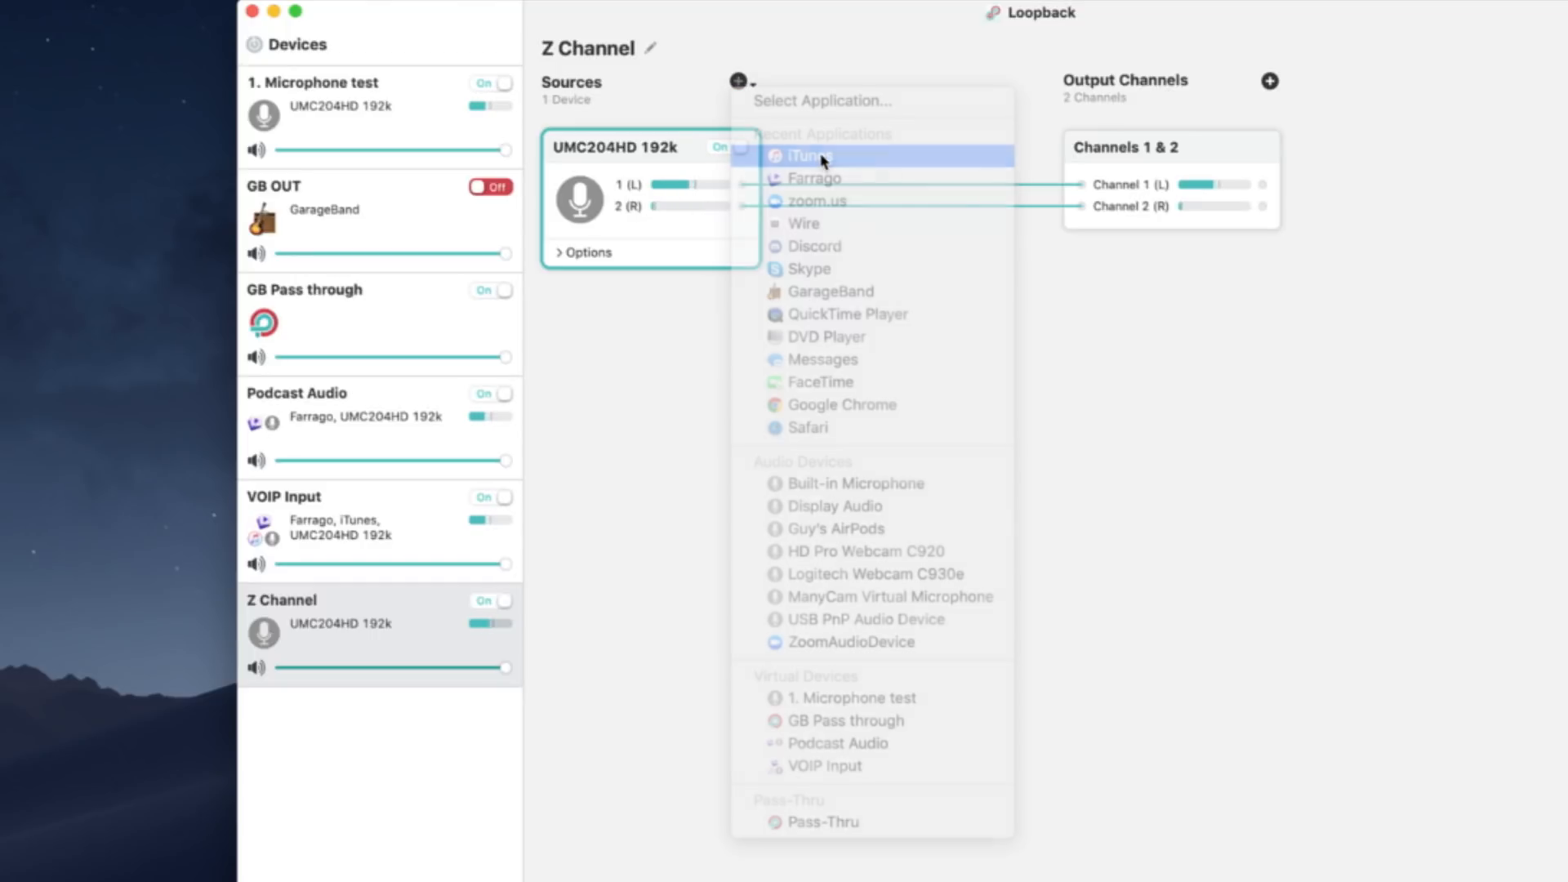
{"action": "left_click", "coordinate": [739, 83]}
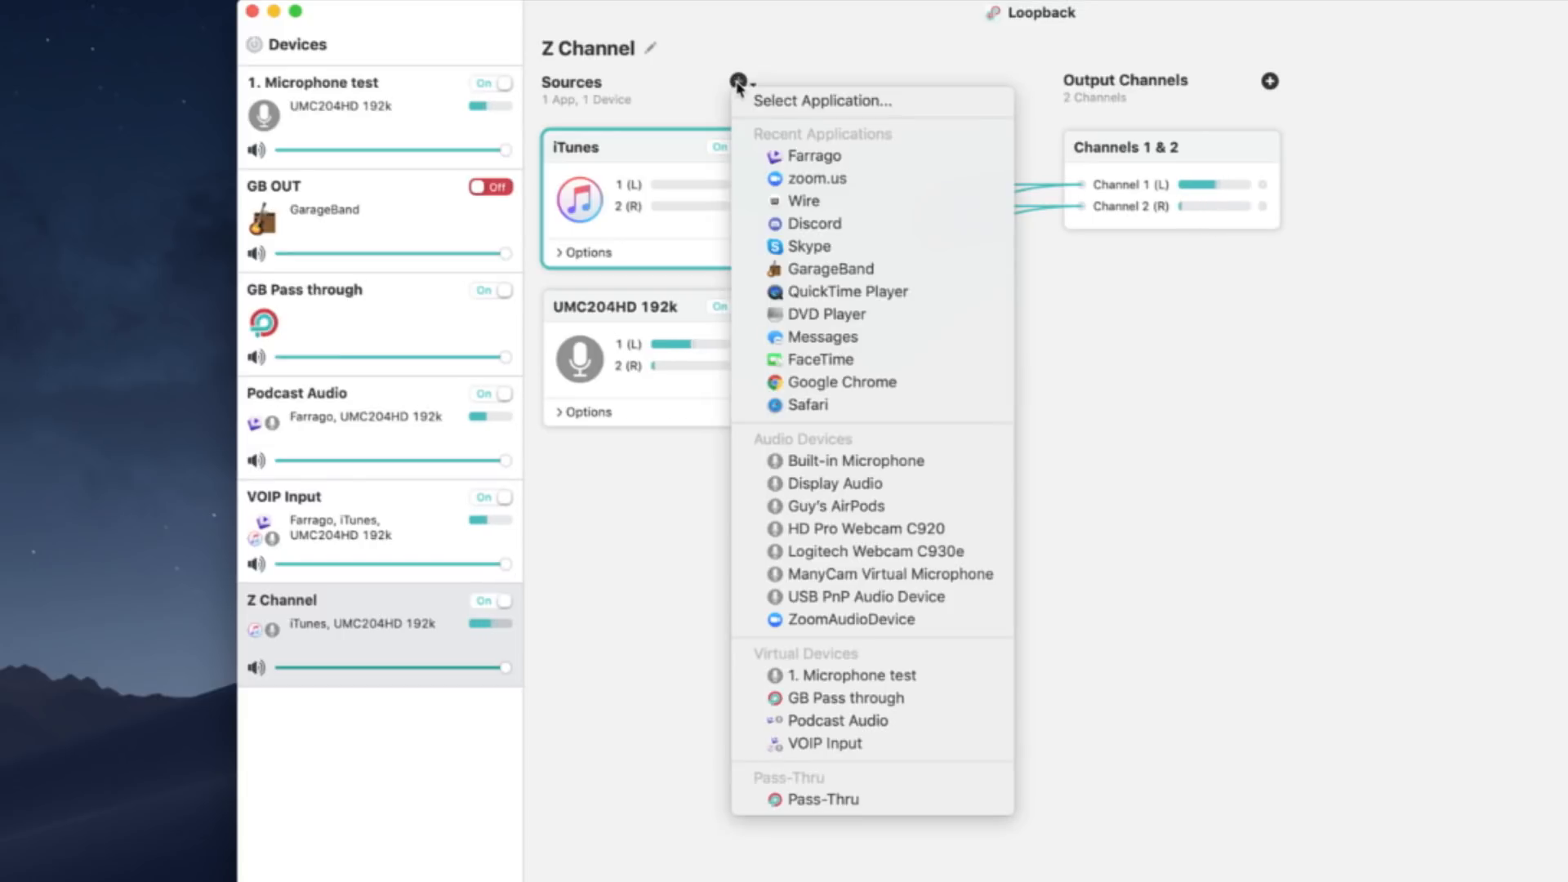
{"action": "left_click", "coordinate": [784, 157]}
{"action": "left_click", "coordinate": [739, 82]}
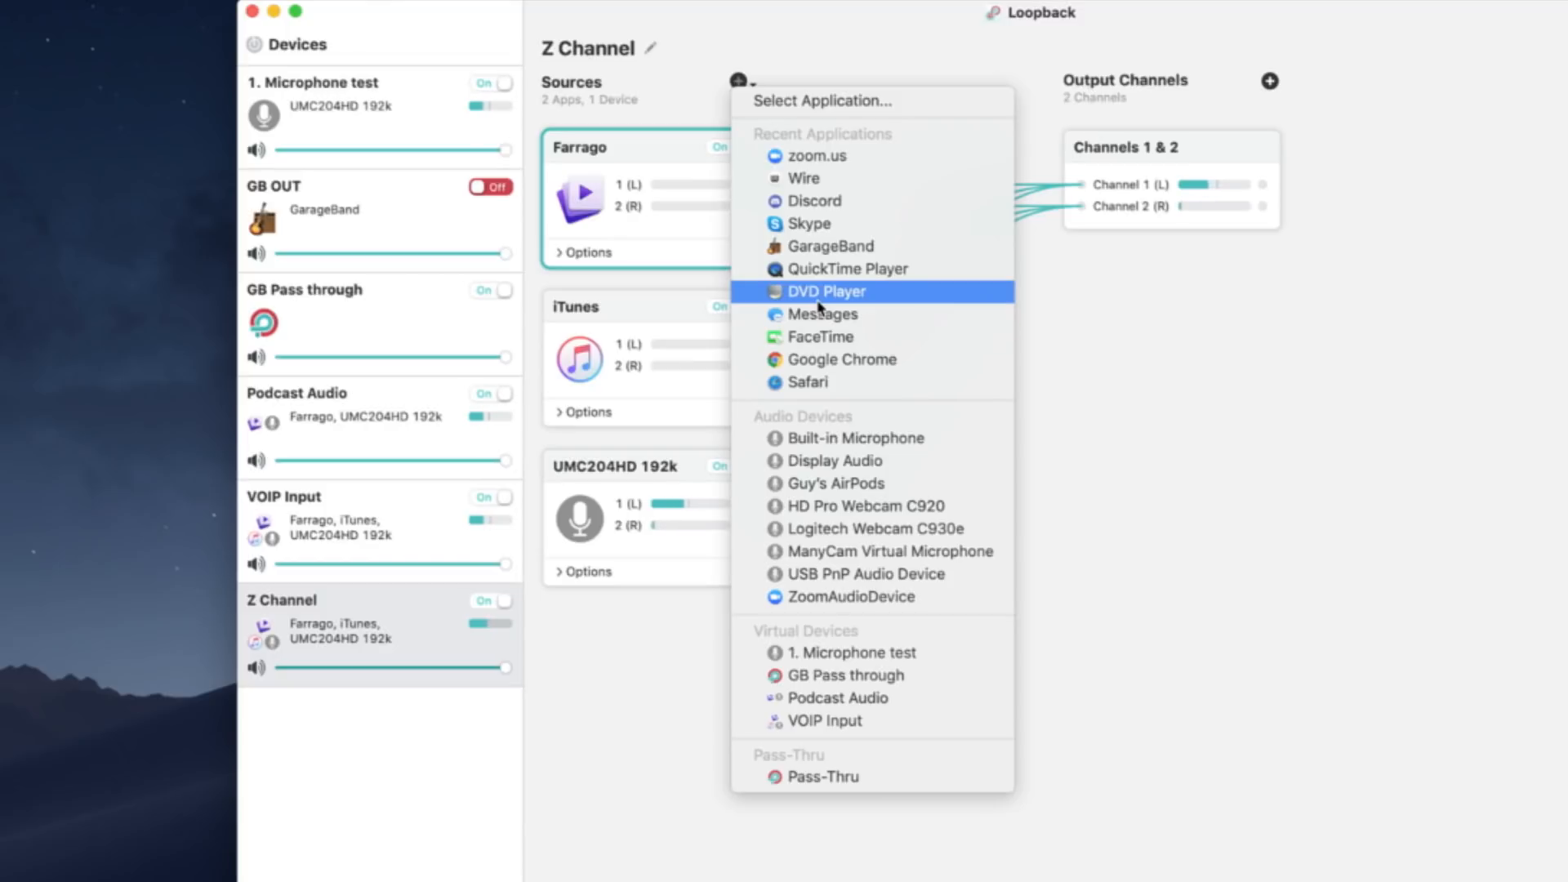
{"action": "left_click", "coordinate": [571, 733]}
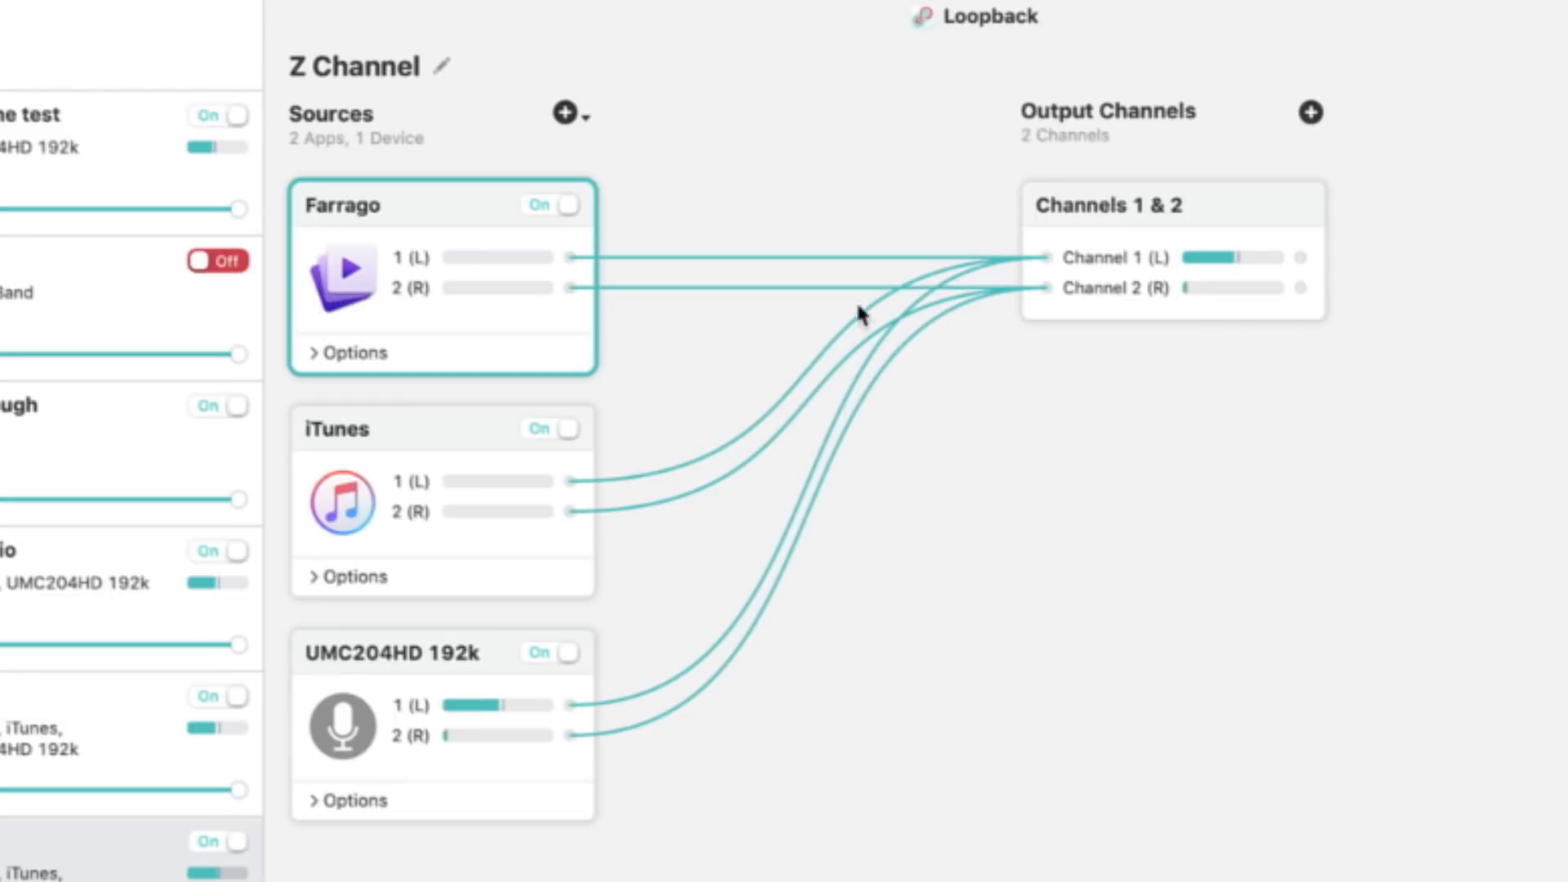
Delete every default connection from the Farrago, iTunes and UMC204HD 192k sources to output Channels 1 & 2
{"action": "left_click", "coordinate": [830, 256]}
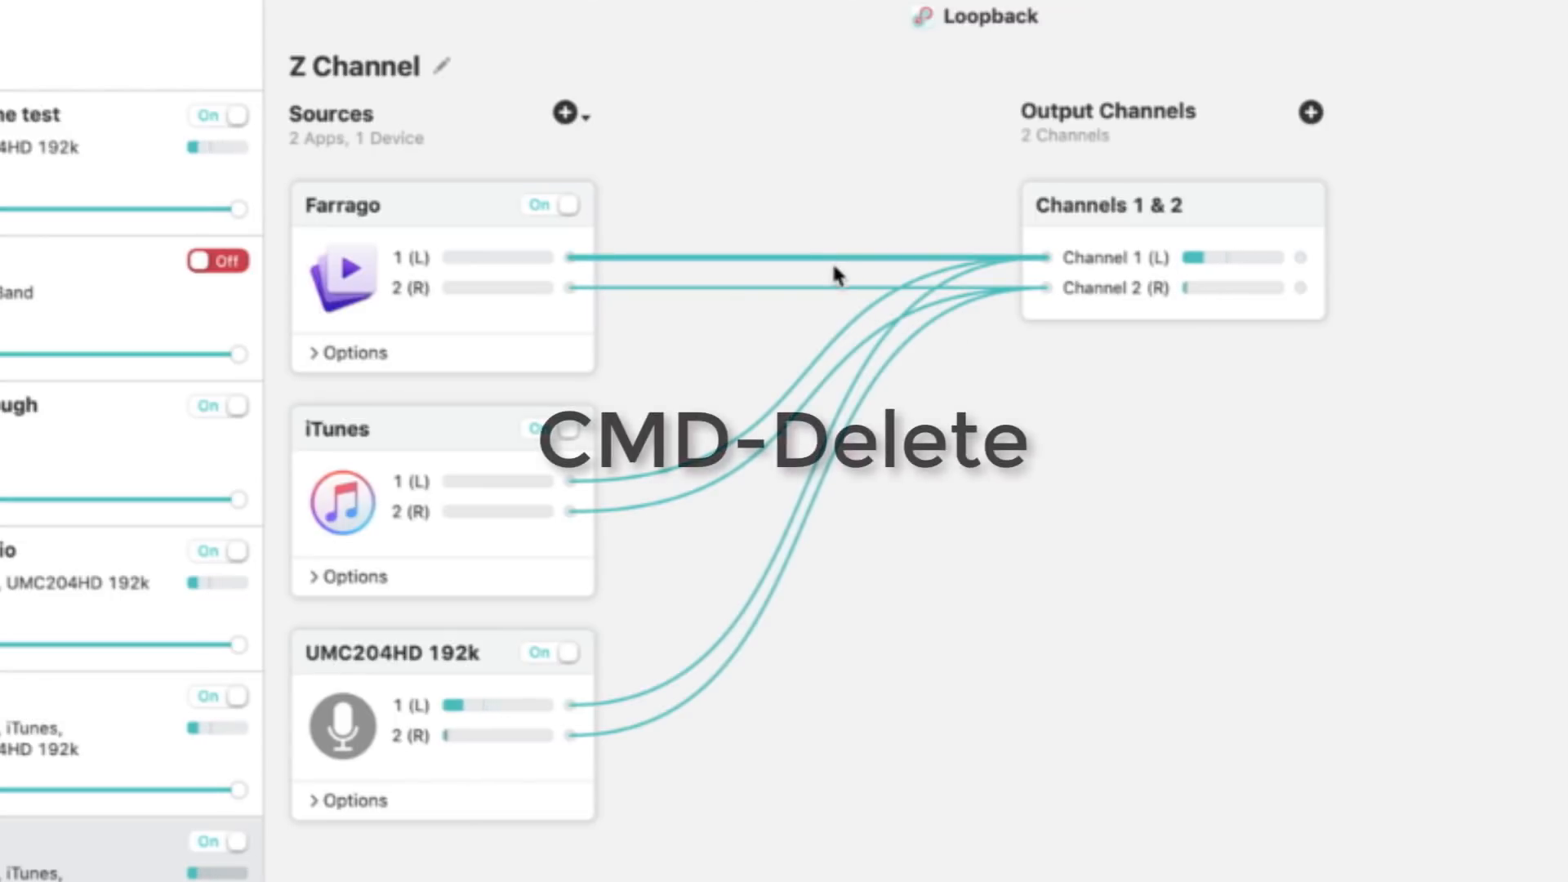
{"action": "key", "text": "super+BackSpace"}
{"action": "left_click", "coordinate": [841, 288]}
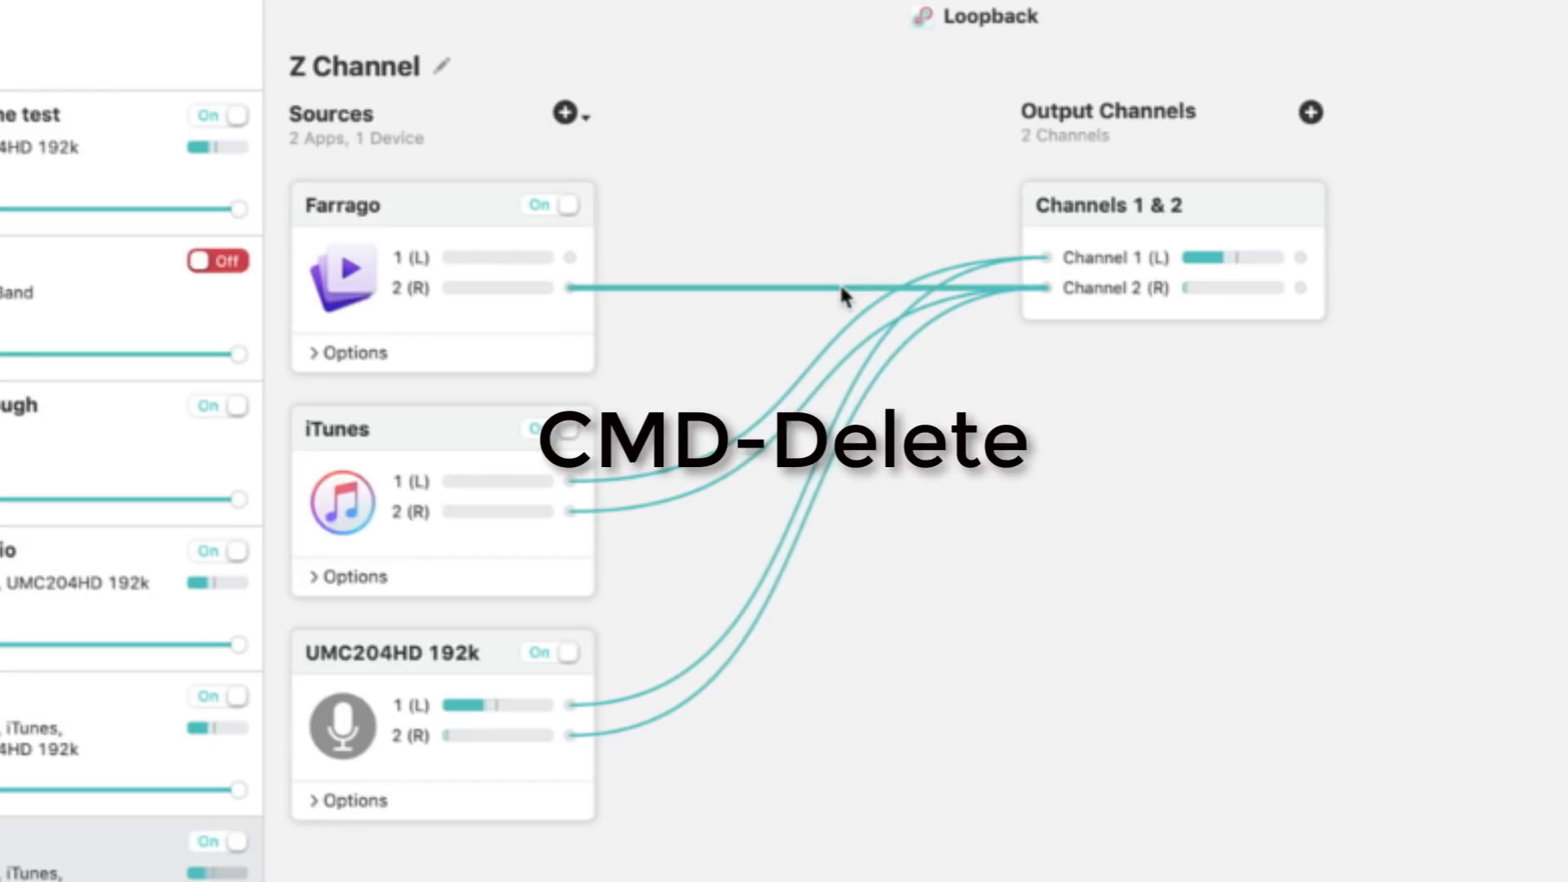
{"action": "key", "text": "super+BackSpace"}
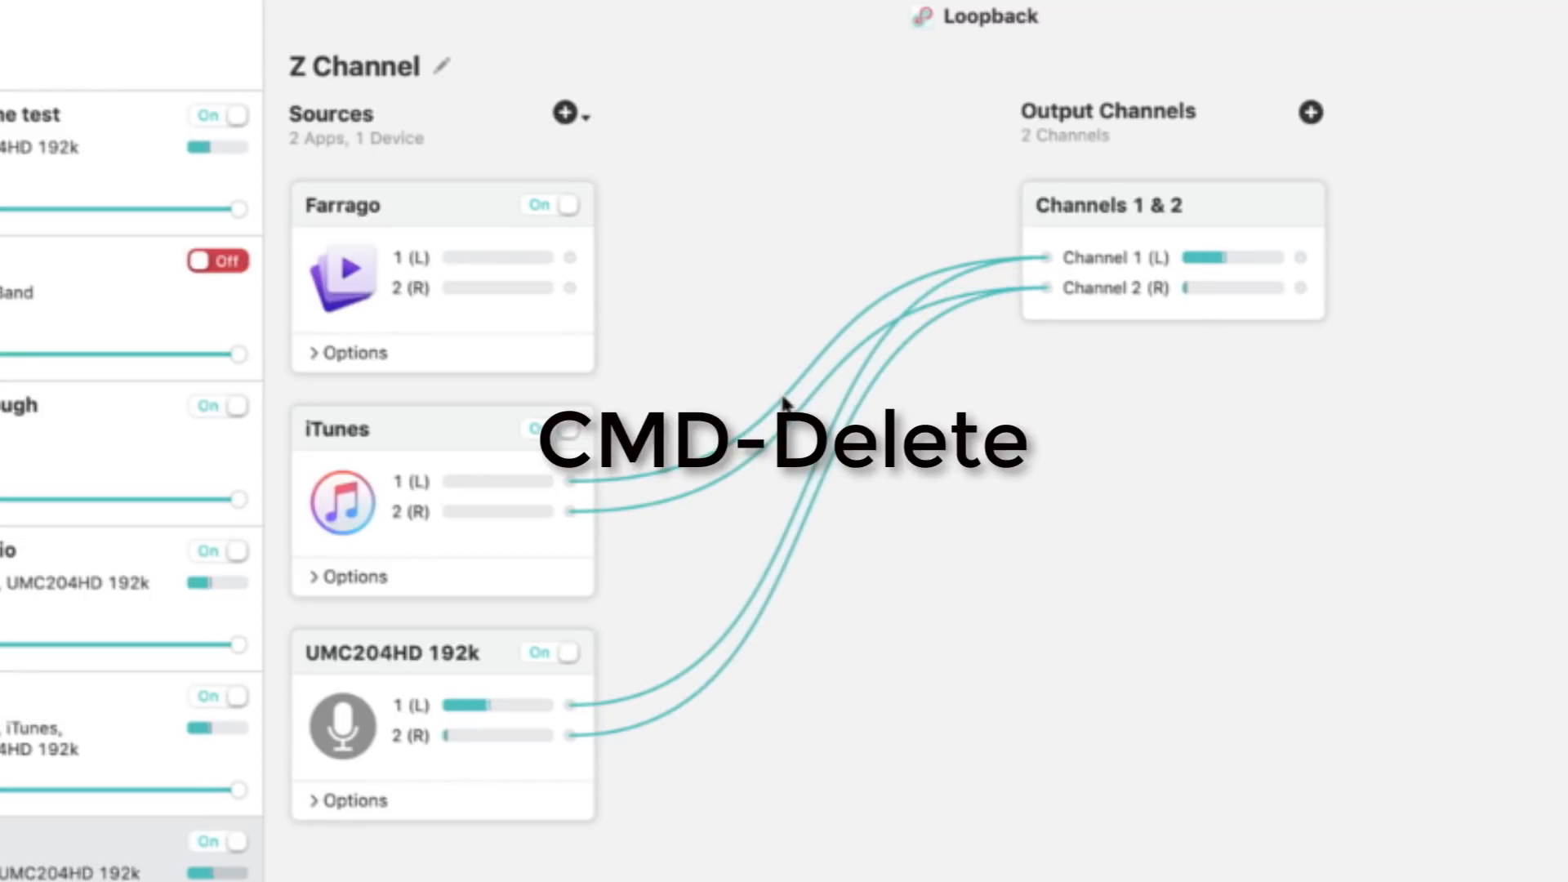
{"action": "left_click", "coordinate": [786, 394]}
{"action": "key", "text": "super+BackSpace"}
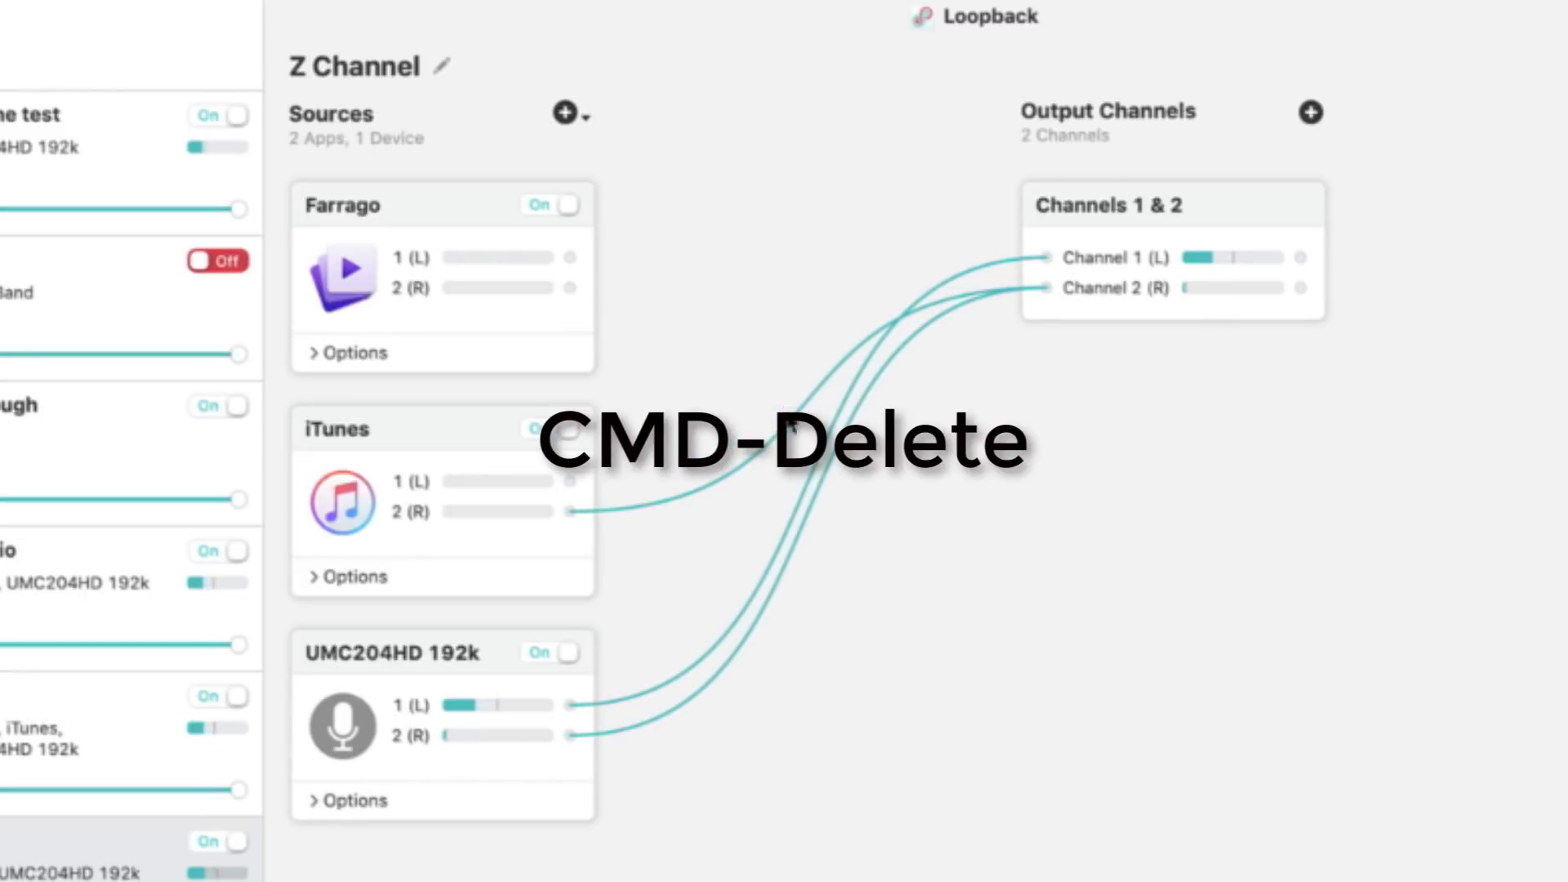
{"action": "left_click", "coordinate": [792, 433]}
{"action": "key", "text": "super+BackSpace"}
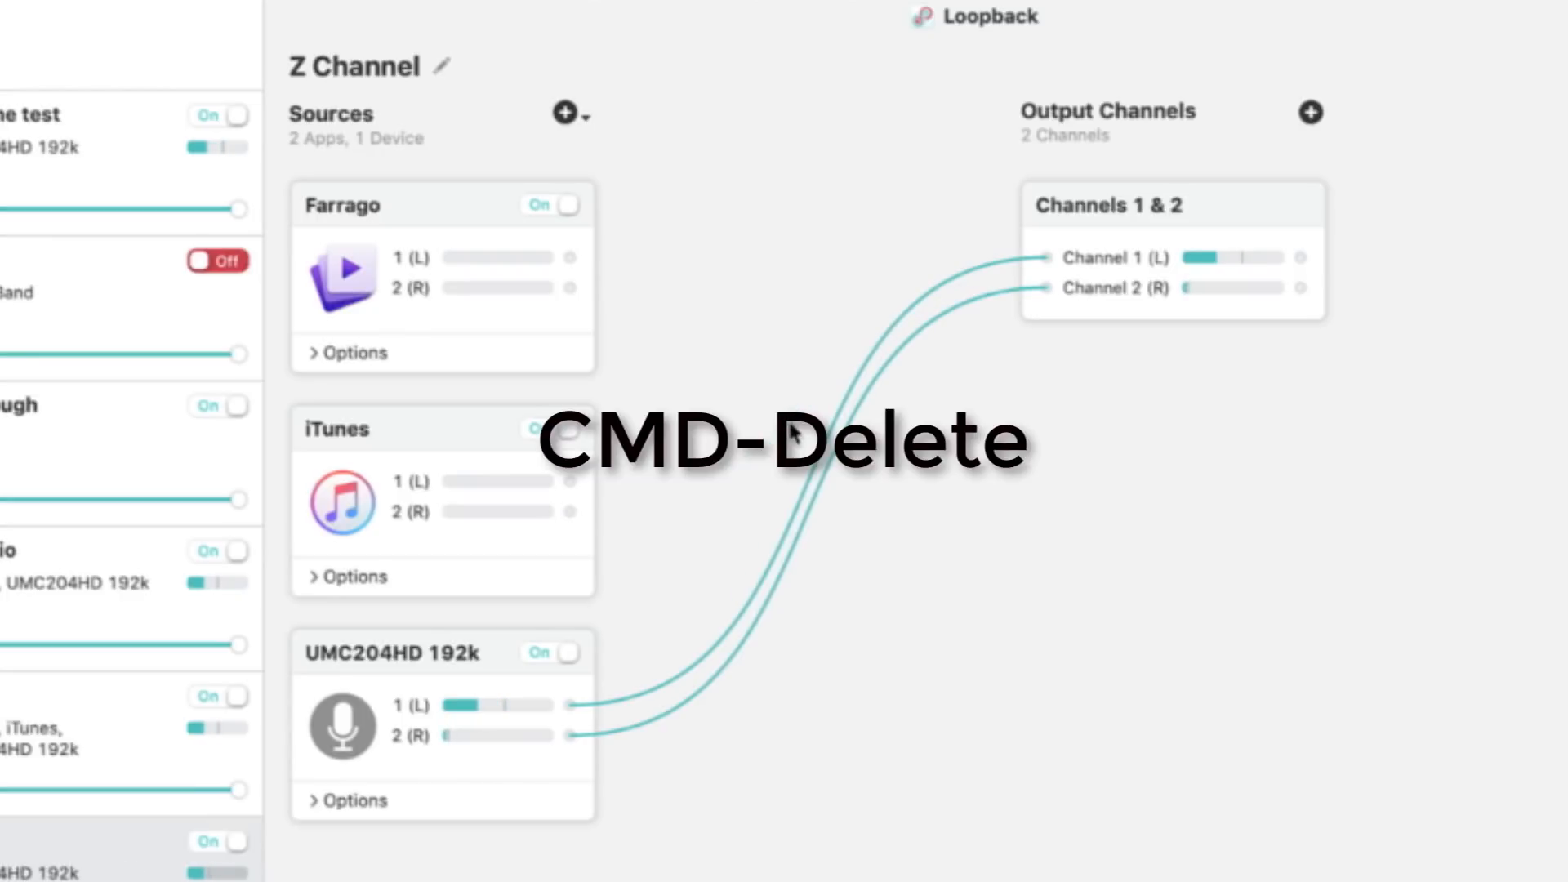
{"action": "left_click", "coordinate": [827, 454]}
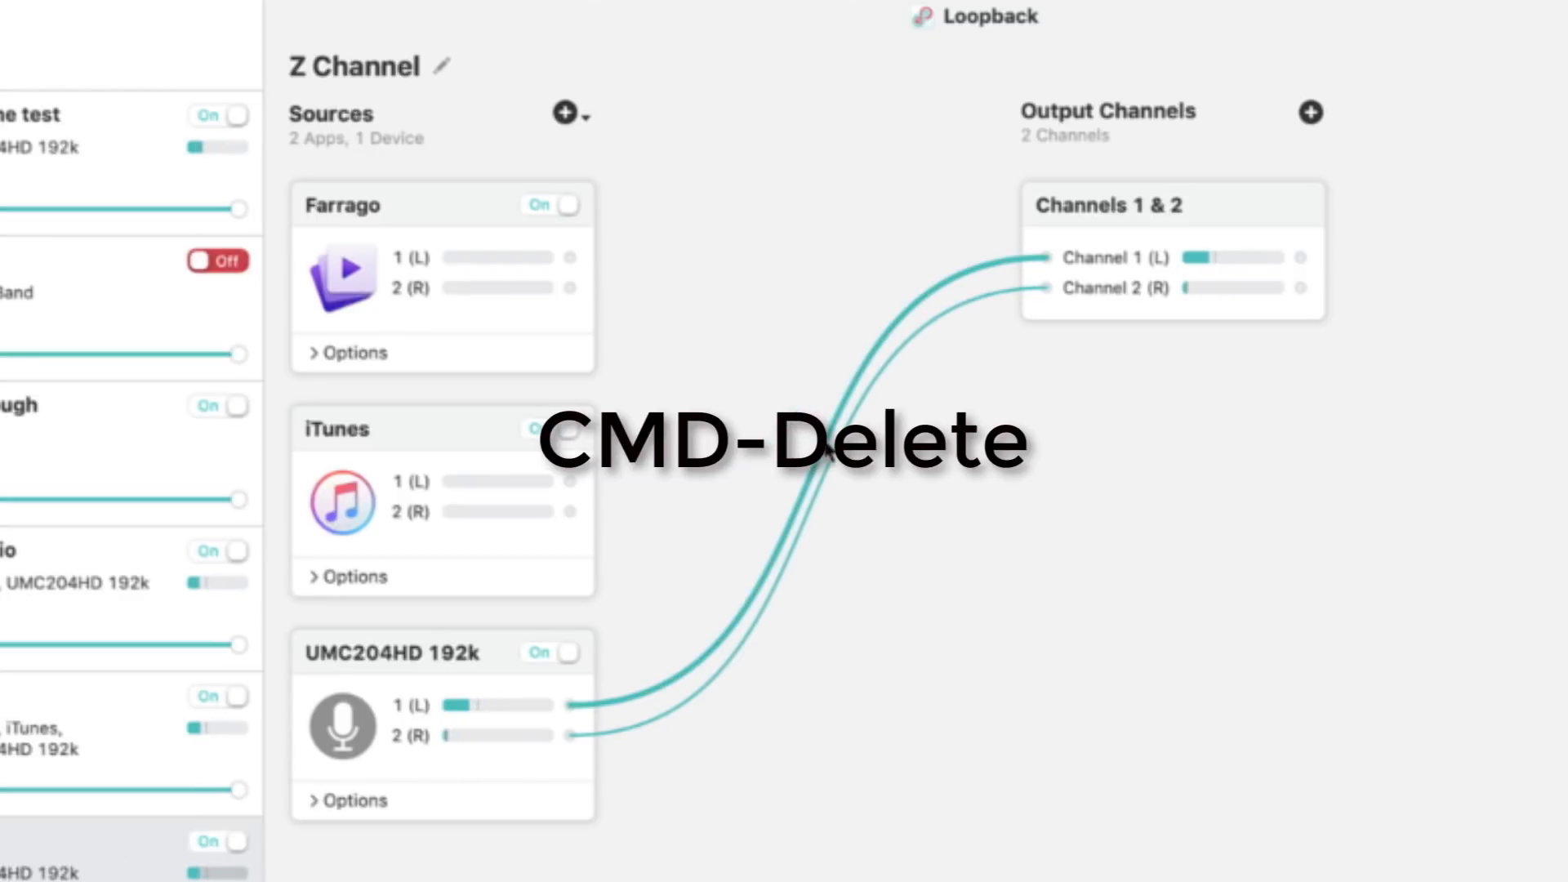
{"action": "key", "text": "super+BackSpace"}
{"action": "left_click", "coordinate": [838, 460]}
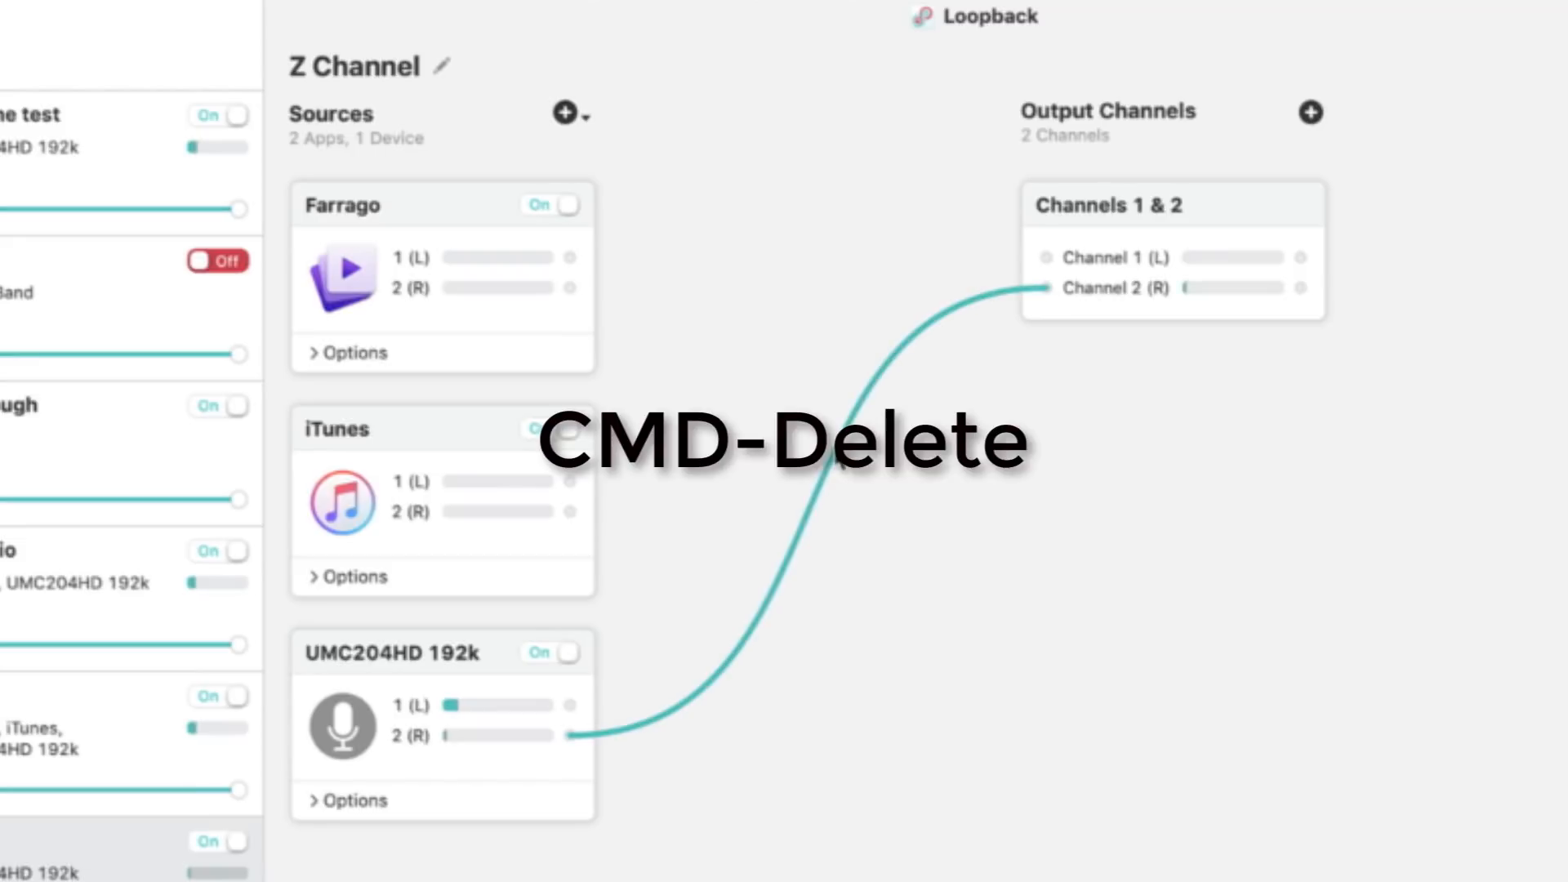
{"action": "key", "text": "super+BackSpace"}
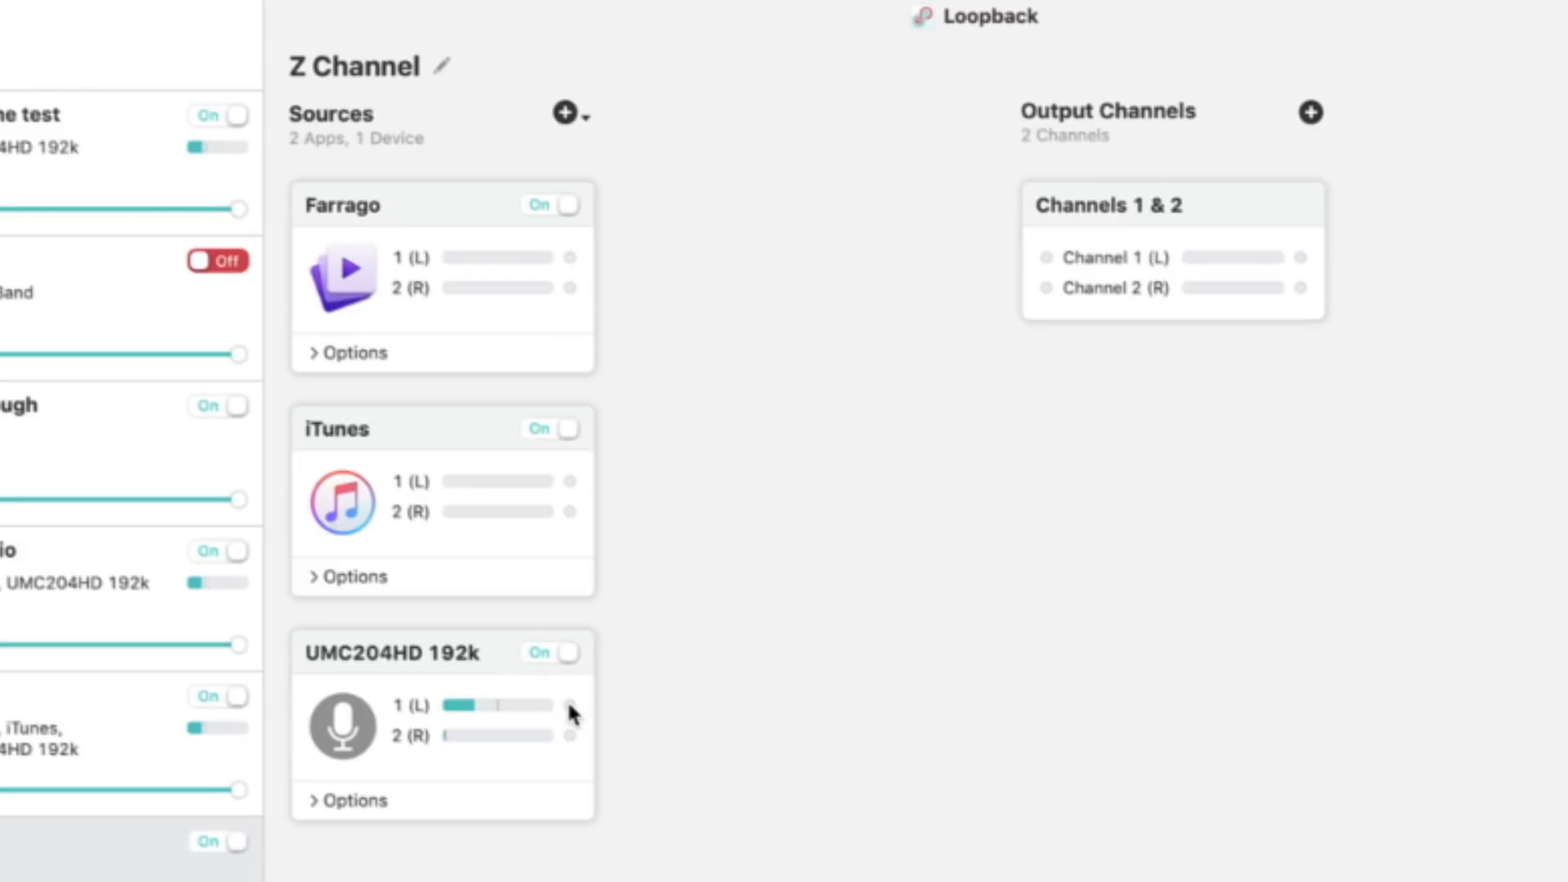
Route the UMC204HD 192k microphone's 1 (L) input in Z Channel to both output Channel 1 (L) and Channel 2 (R)
{"action": "left_click_drag", "start_coordinate": [572, 706], "coordinate": [1061, 255]}
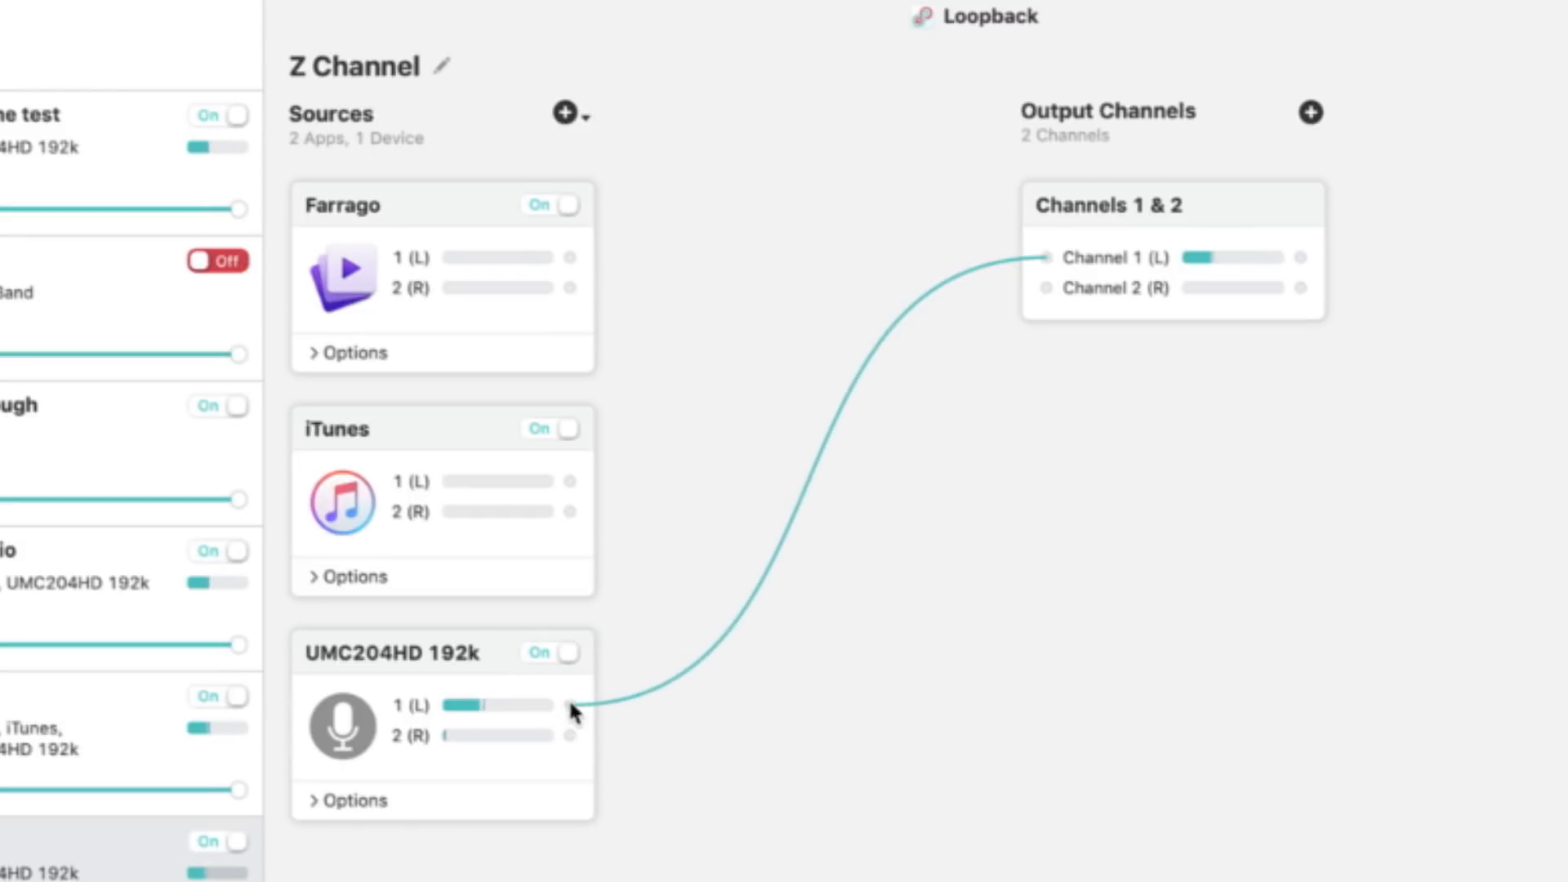
{"action": "left_click_drag", "start_coordinate": [570, 705], "coordinate": [1047, 330]}
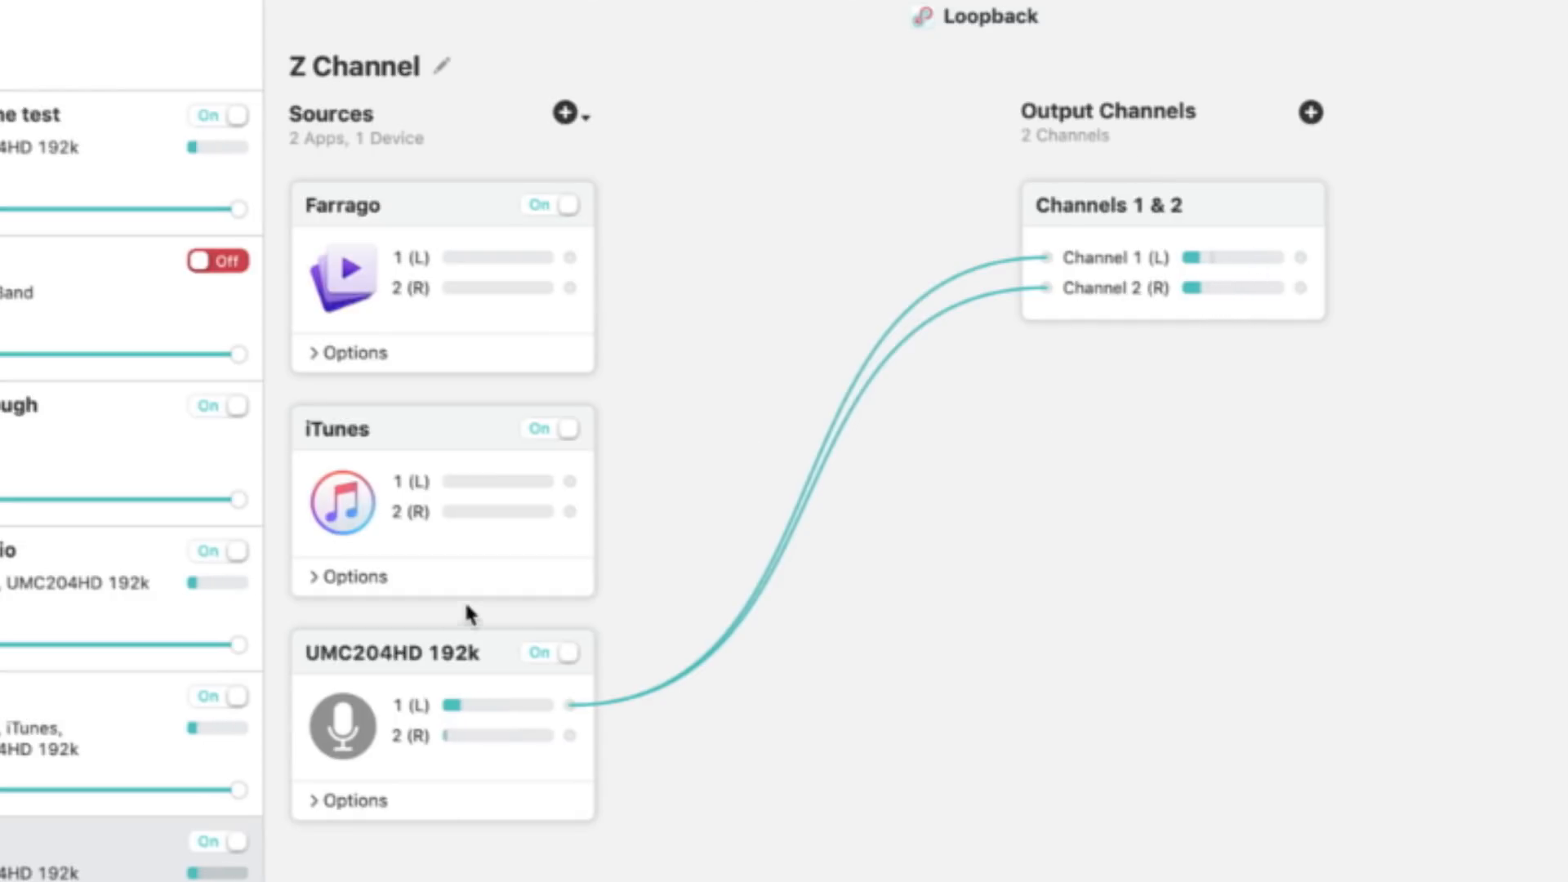
Expand the iTunes source options and connect both iTunes and Farrago in stereo, 1 (L) to Channel 1 and 2 (R) to Channel 2
{"action": "left_click", "coordinate": [401, 576]}
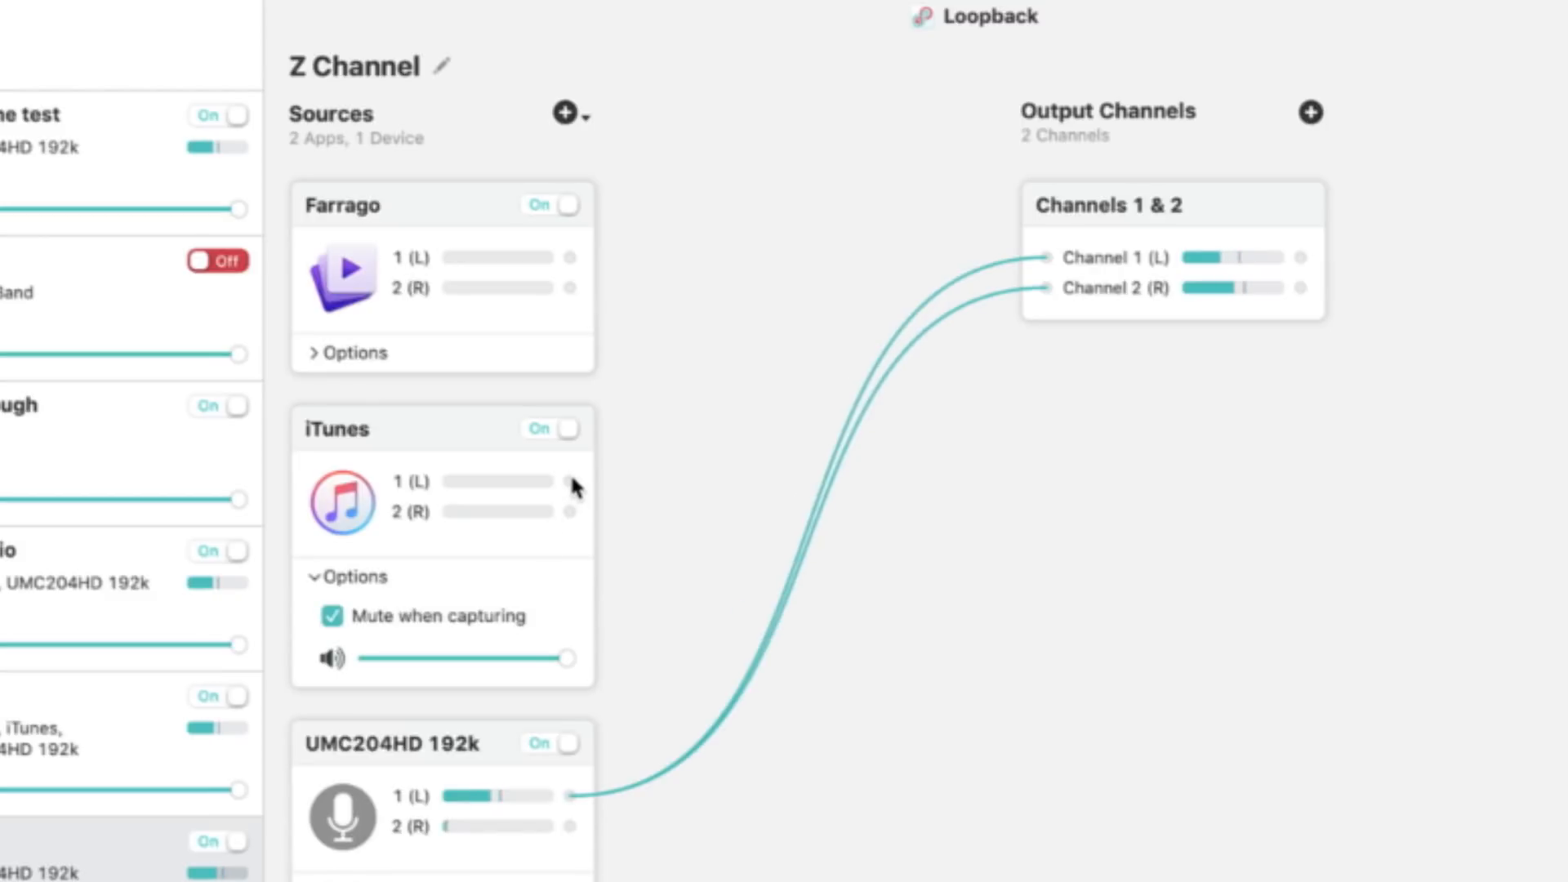
{"action": "left_click_drag", "start_coordinate": [570, 481], "coordinate": [1045, 256]}
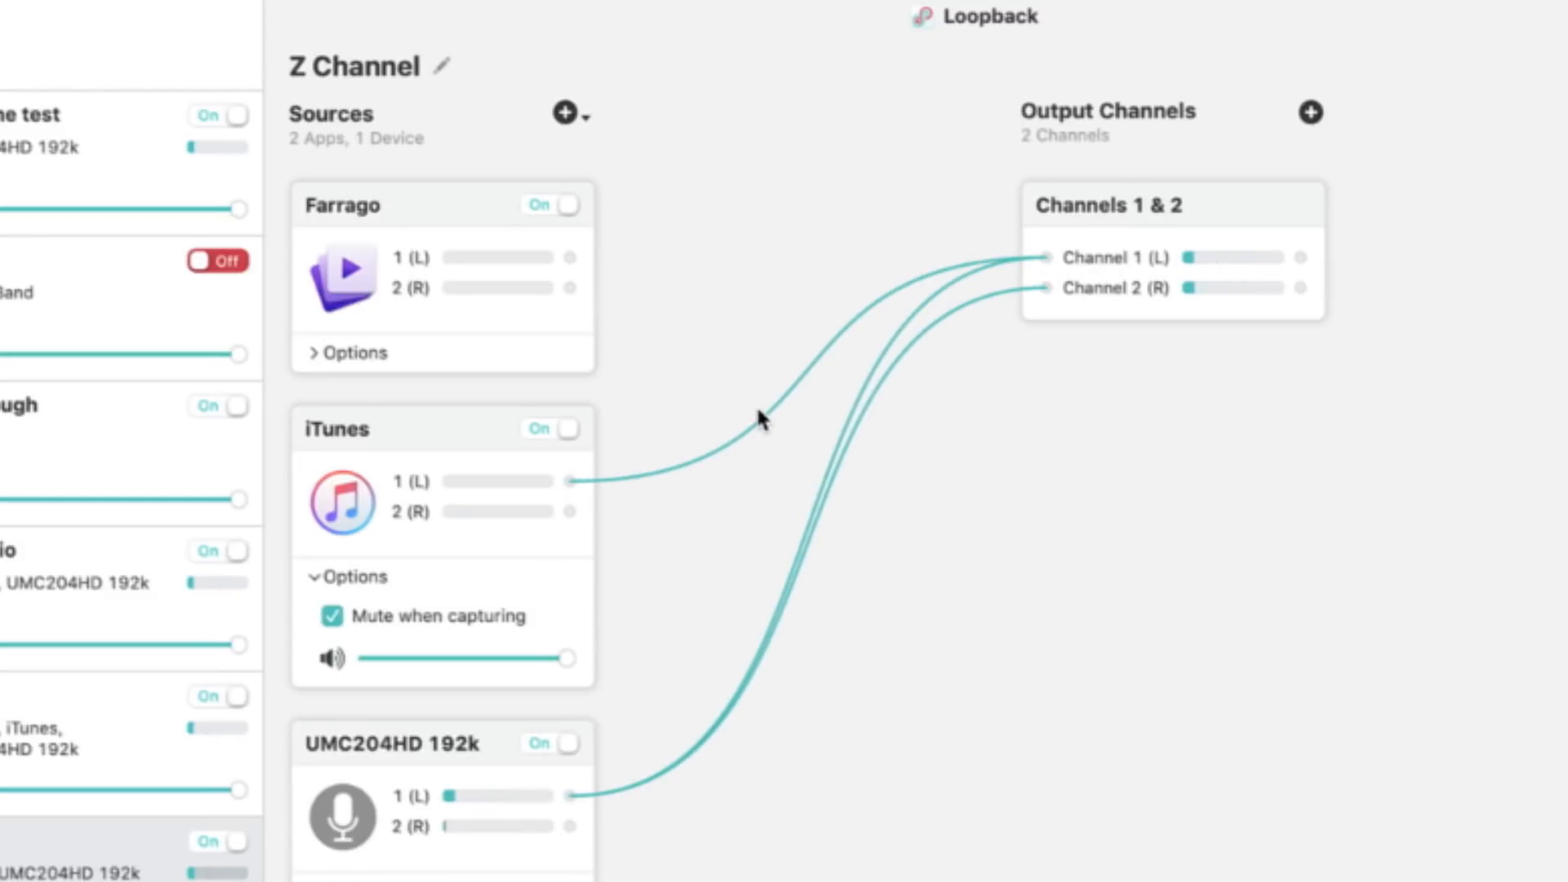
{"action": "left_click_drag", "start_coordinate": [569, 512], "coordinate": [1043, 290]}
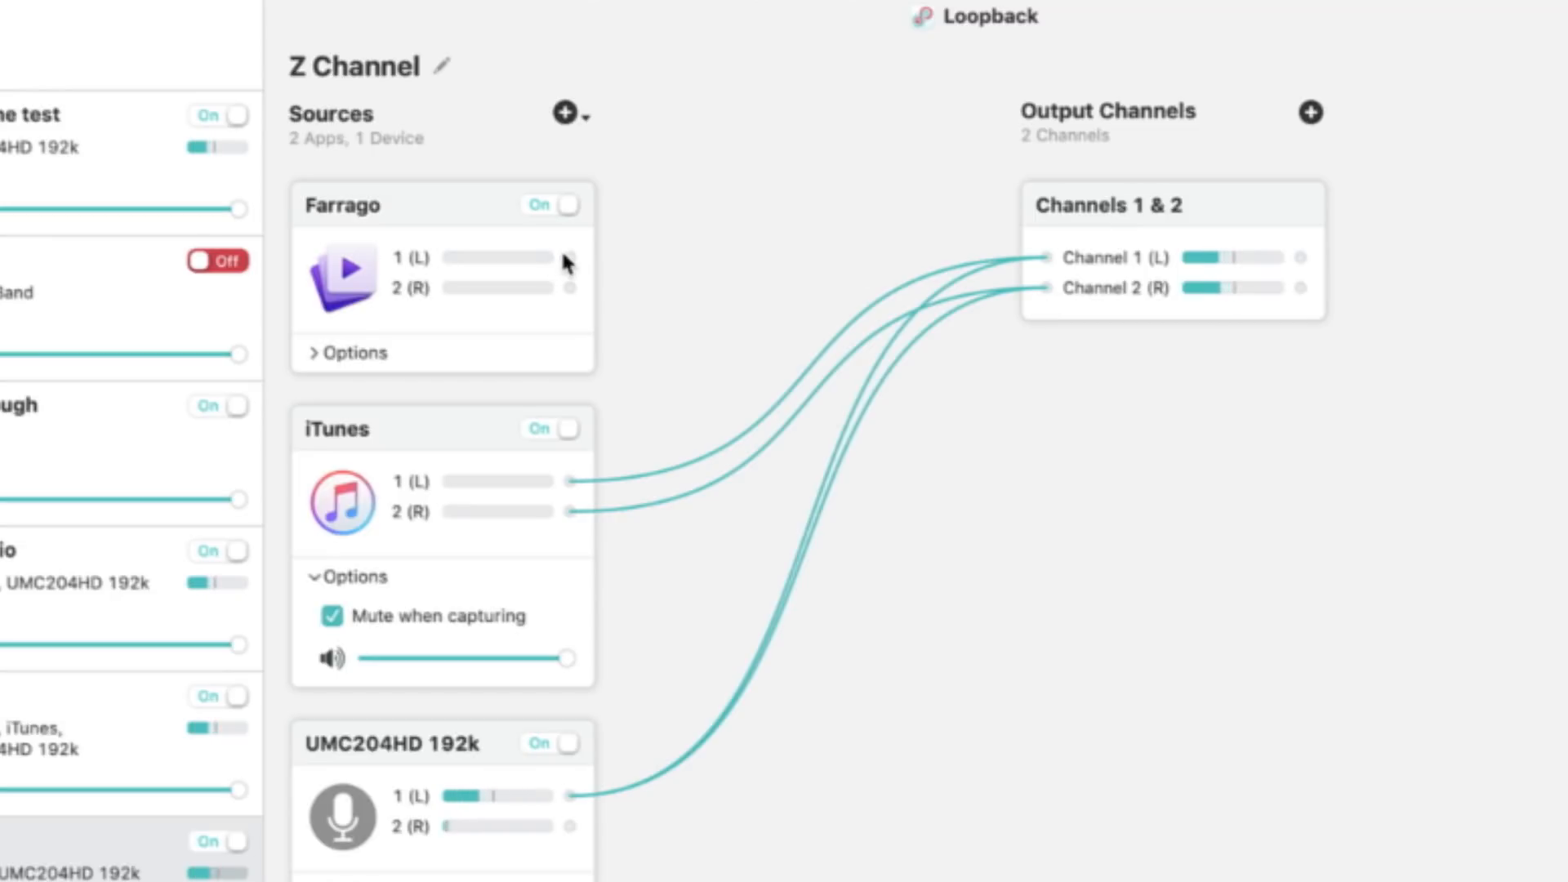
{"action": "left_click_drag", "start_coordinate": [570, 257], "coordinate": [1045, 257]}
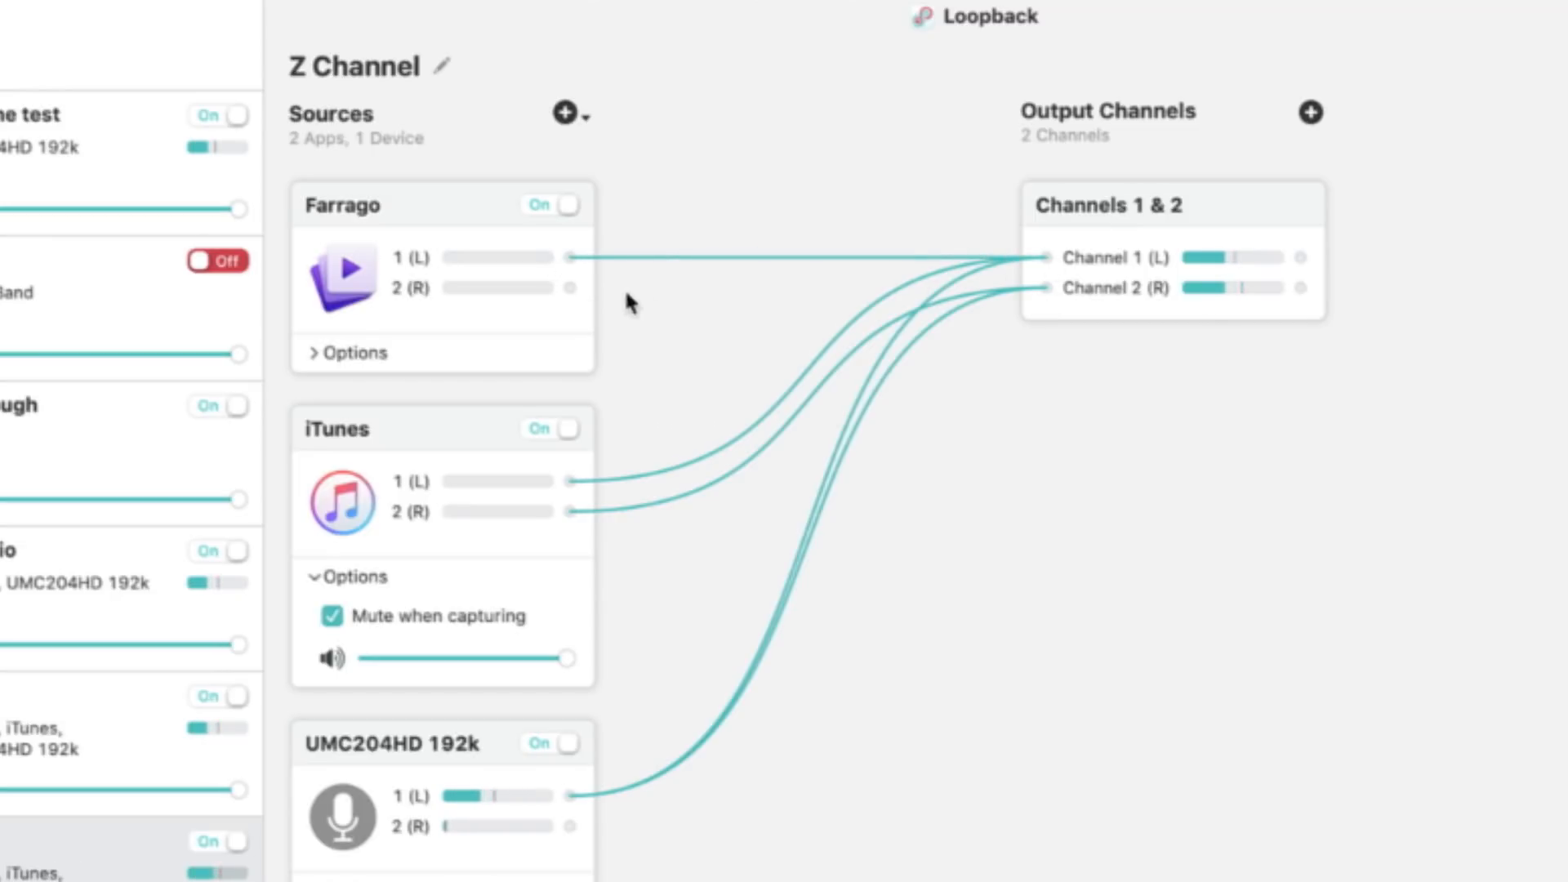
{"action": "left_click_drag", "start_coordinate": [569, 287], "coordinate": [1044, 288]}
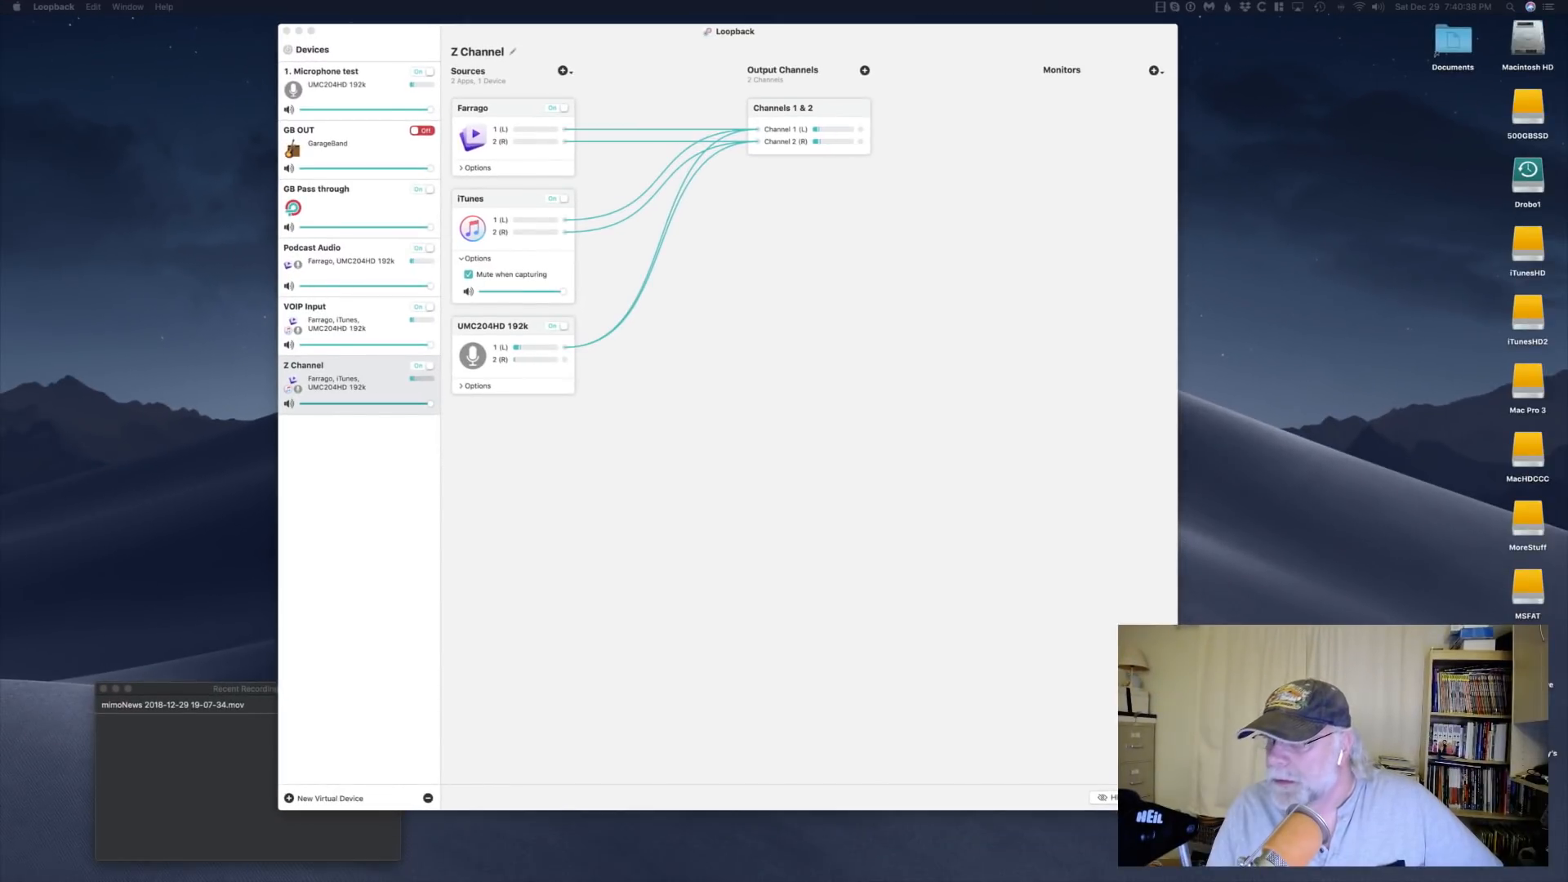
Move the Farrago soundboard window into view over the empty area below Z Channel's output channels
{"action": "left_click_drag", "start_coordinate": [1567, 335], "coordinate": [1351, 249]}
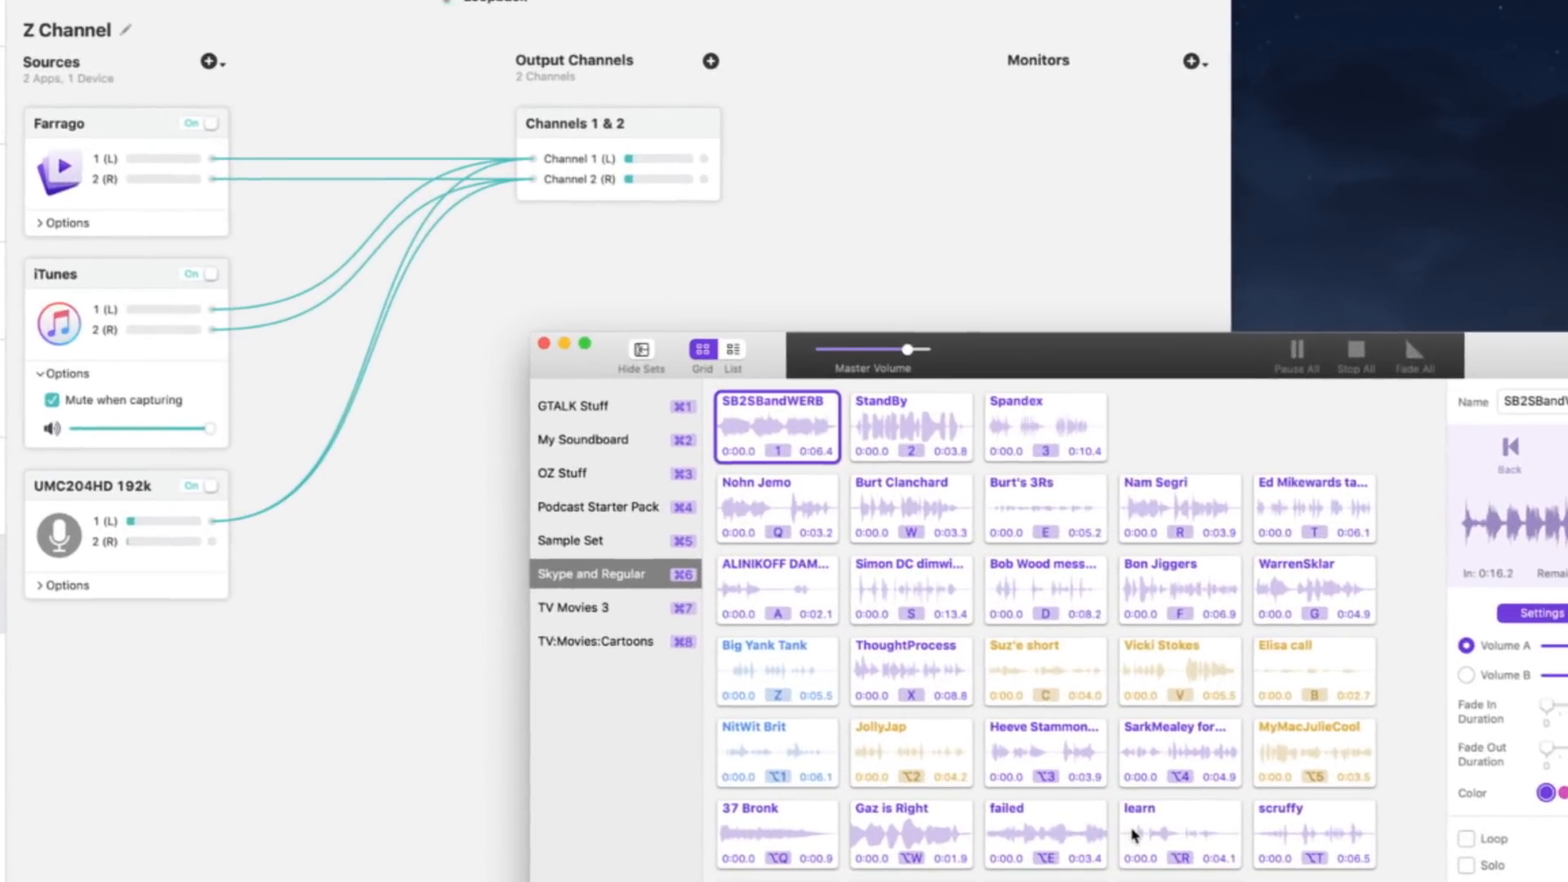
Trigger the learn clip in the Farrago soundboard and move the Farrago window out of the way
{"action": "left_click", "coordinate": [1117, 535]}
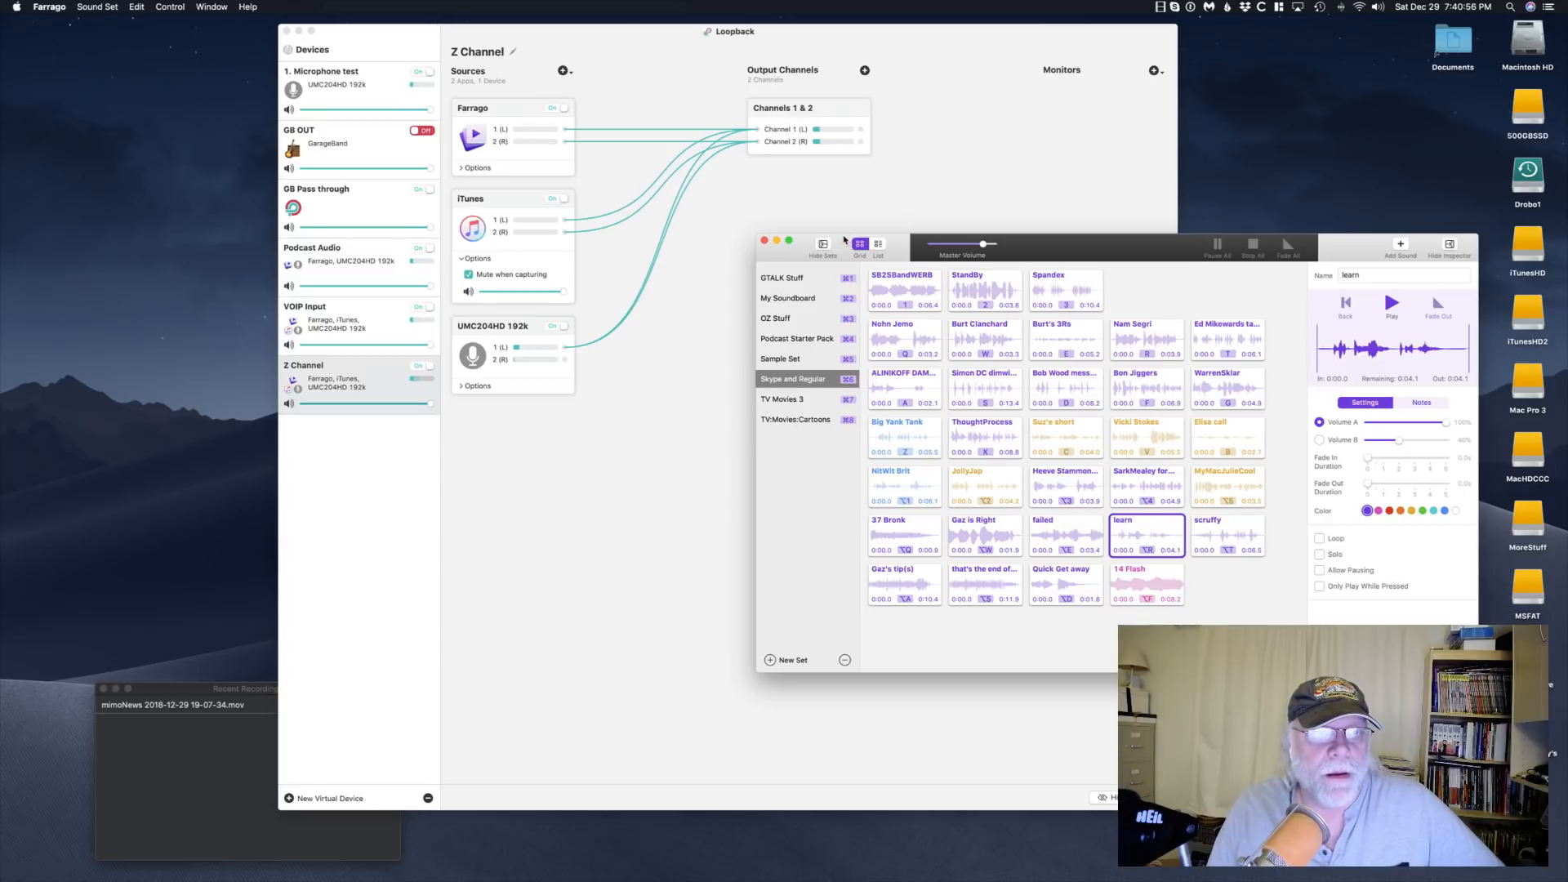
{"action": "left_click_drag", "start_coordinate": [846, 240], "coordinate": [1567, 246]}
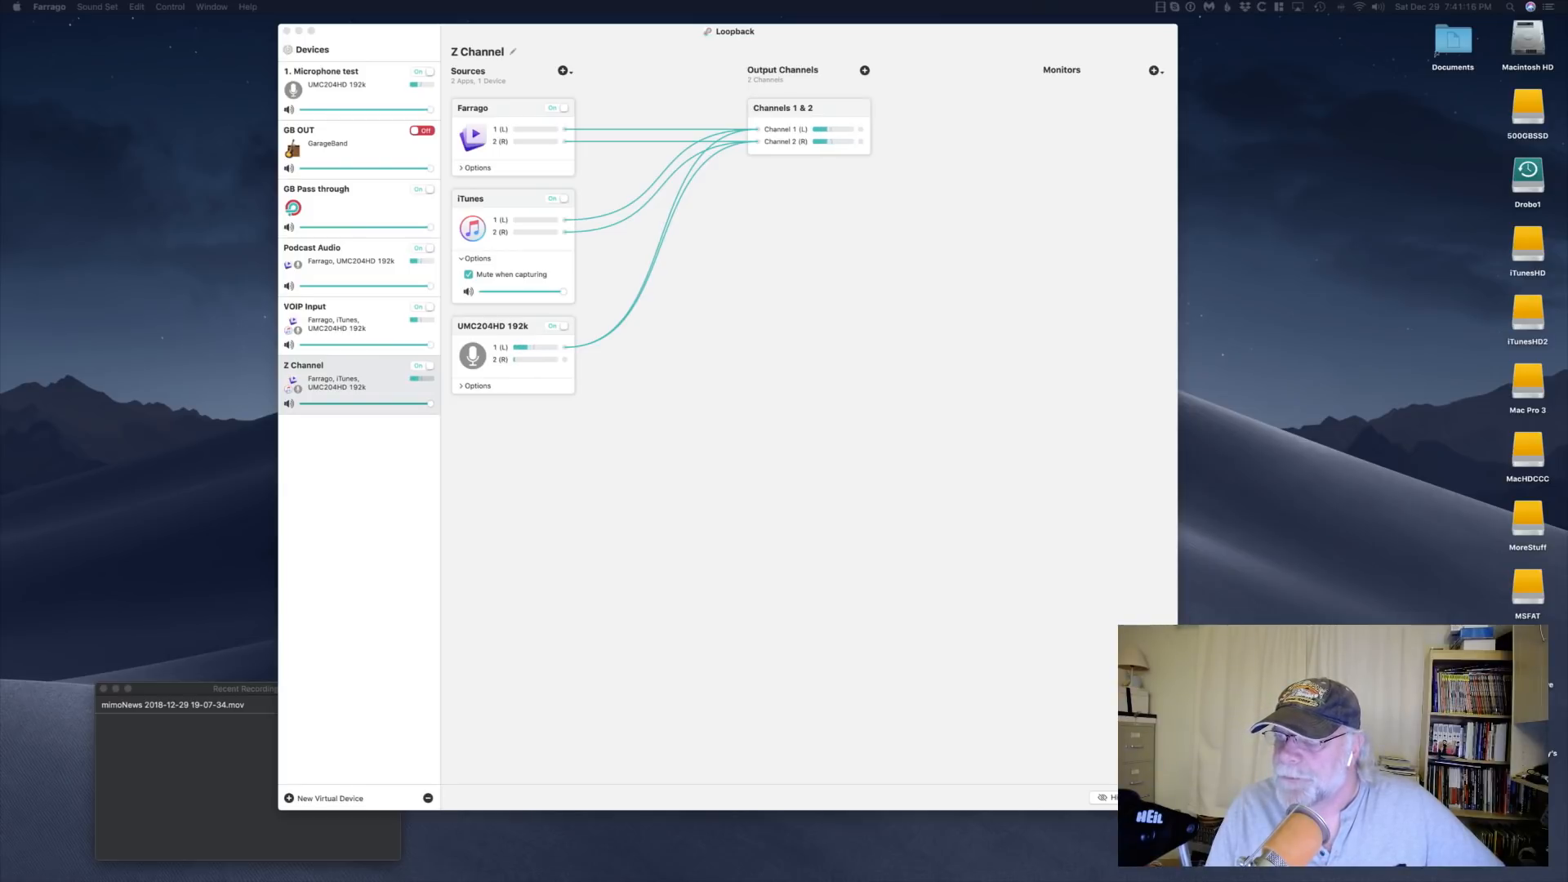
Switch to Skype beside the Loopback window and set the microphone in its audio and video settings to Z Channel
{"action": "left_click_drag", "start_coordinate": [1118, 273], "coordinate": [793, 349]}
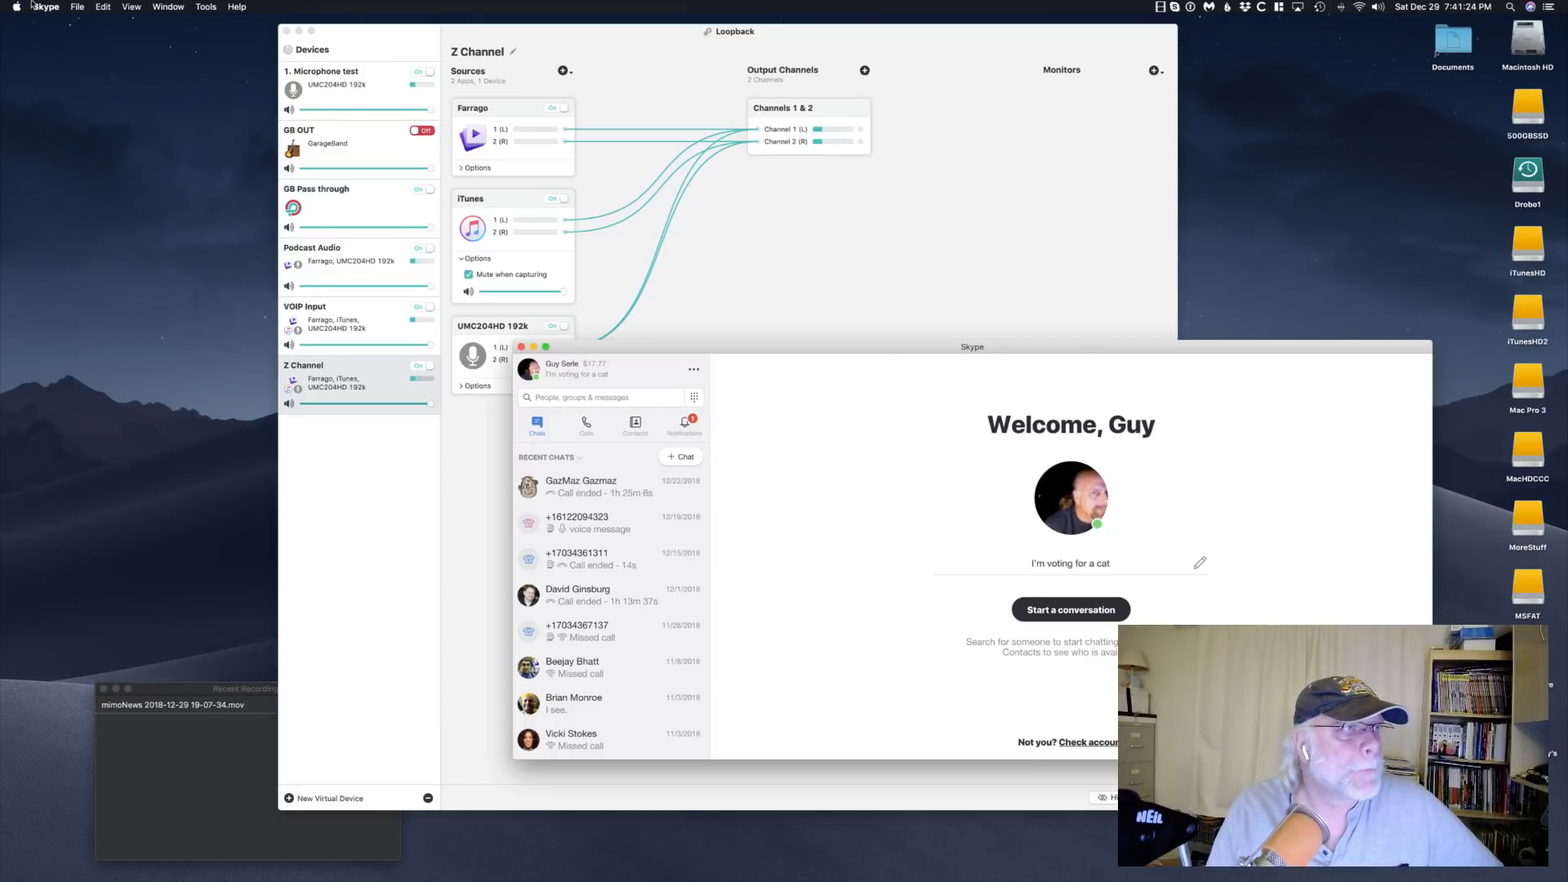
{"action": "left_click", "coordinate": [76, 6]}
{"action": "mouse_move", "coordinate": [46, 6]}
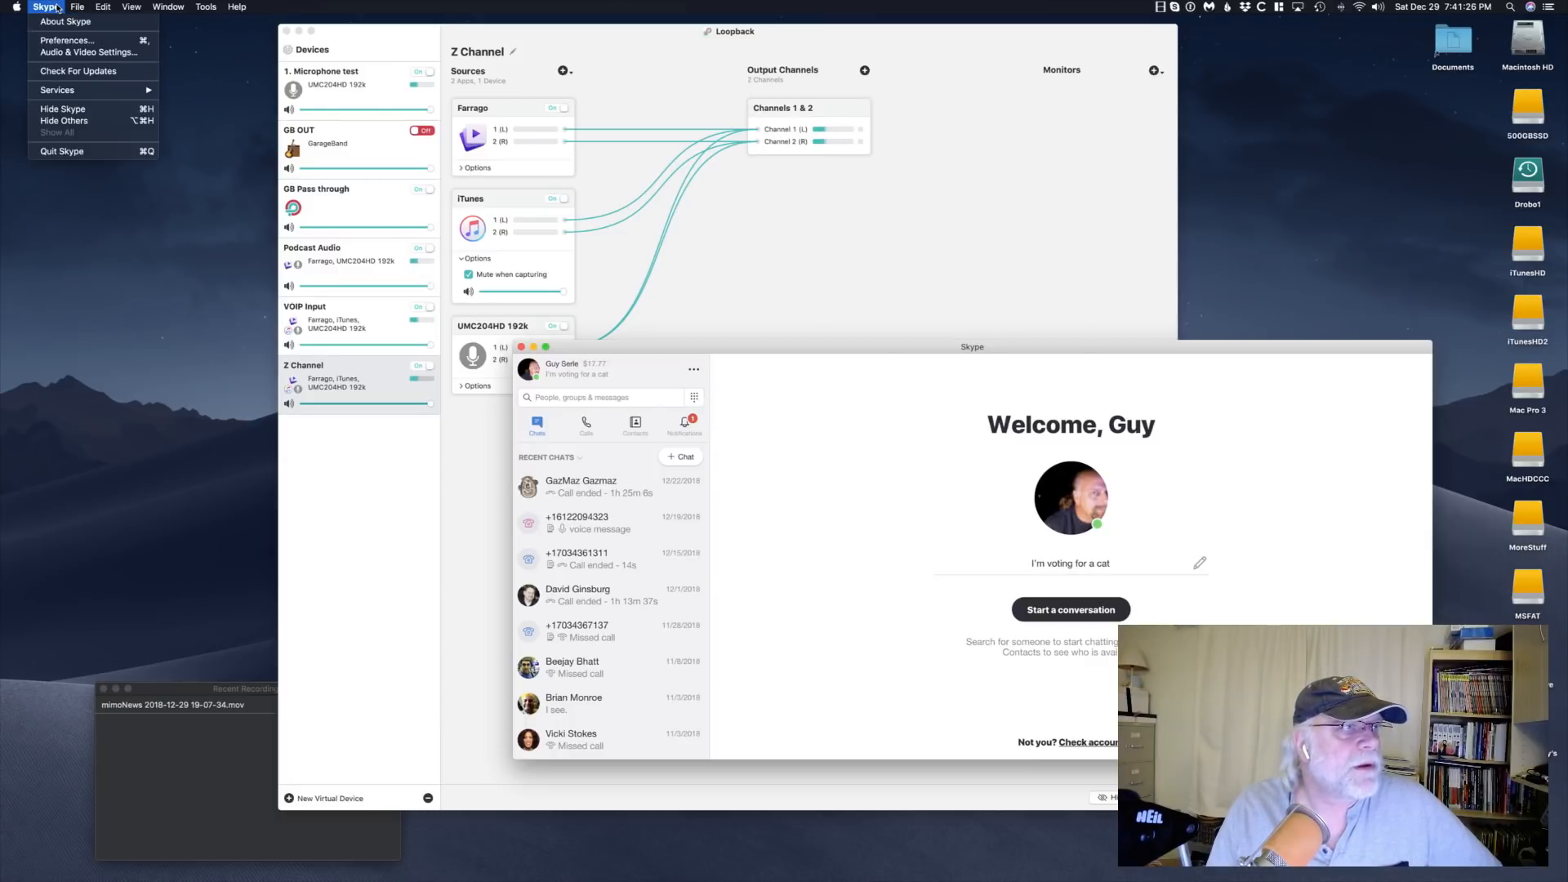
{"action": "left_click", "coordinate": [54, 55]}
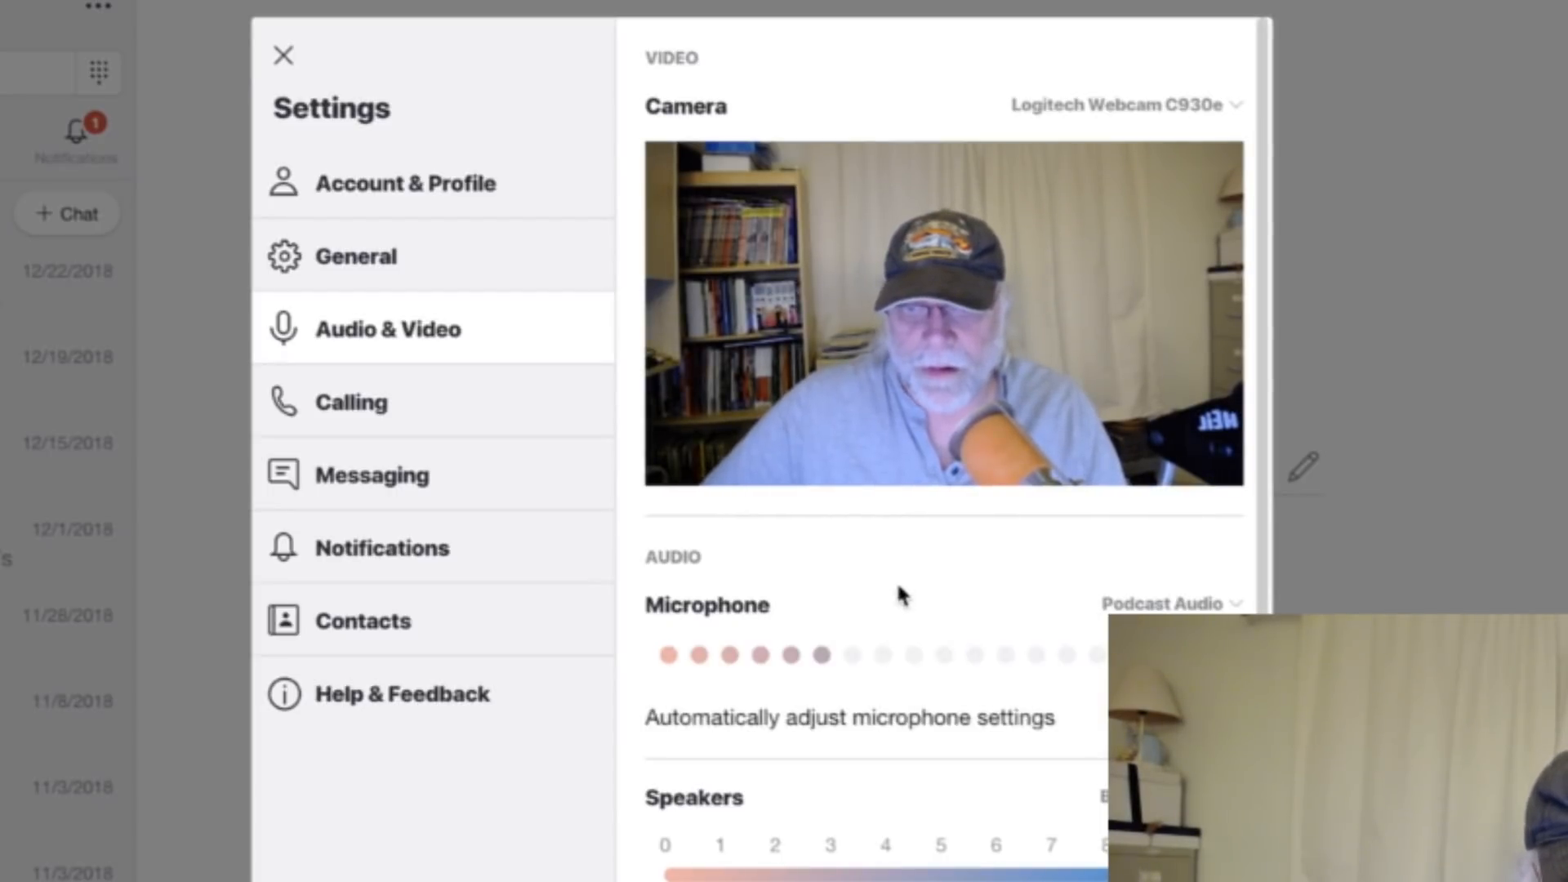
{"action": "left_click", "coordinate": [1229, 605]}
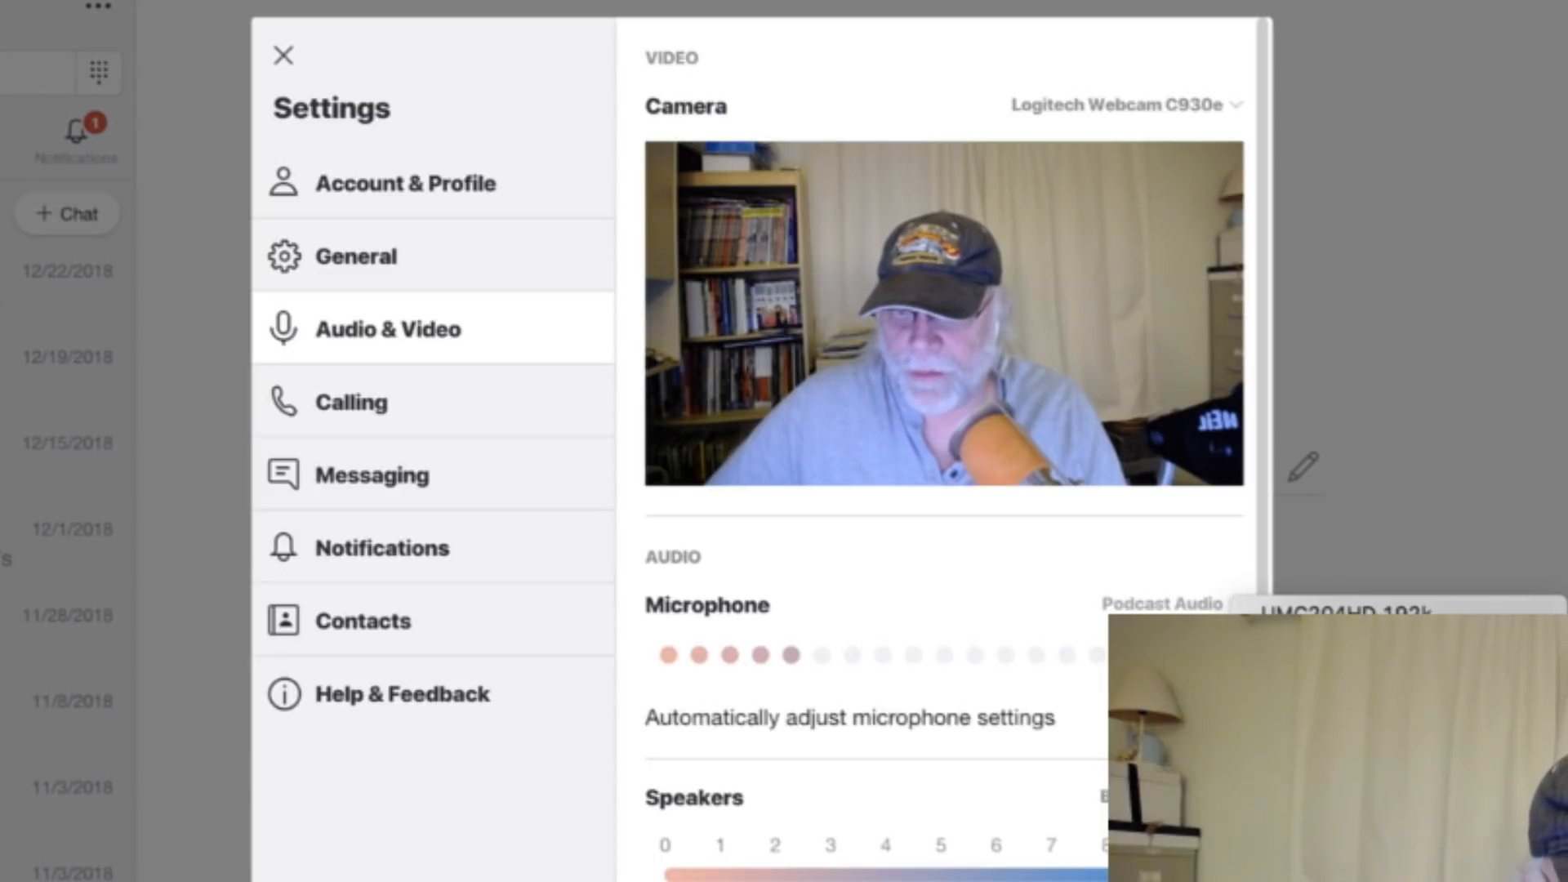
{"action": "left_click", "coordinate": [1306, 788]}
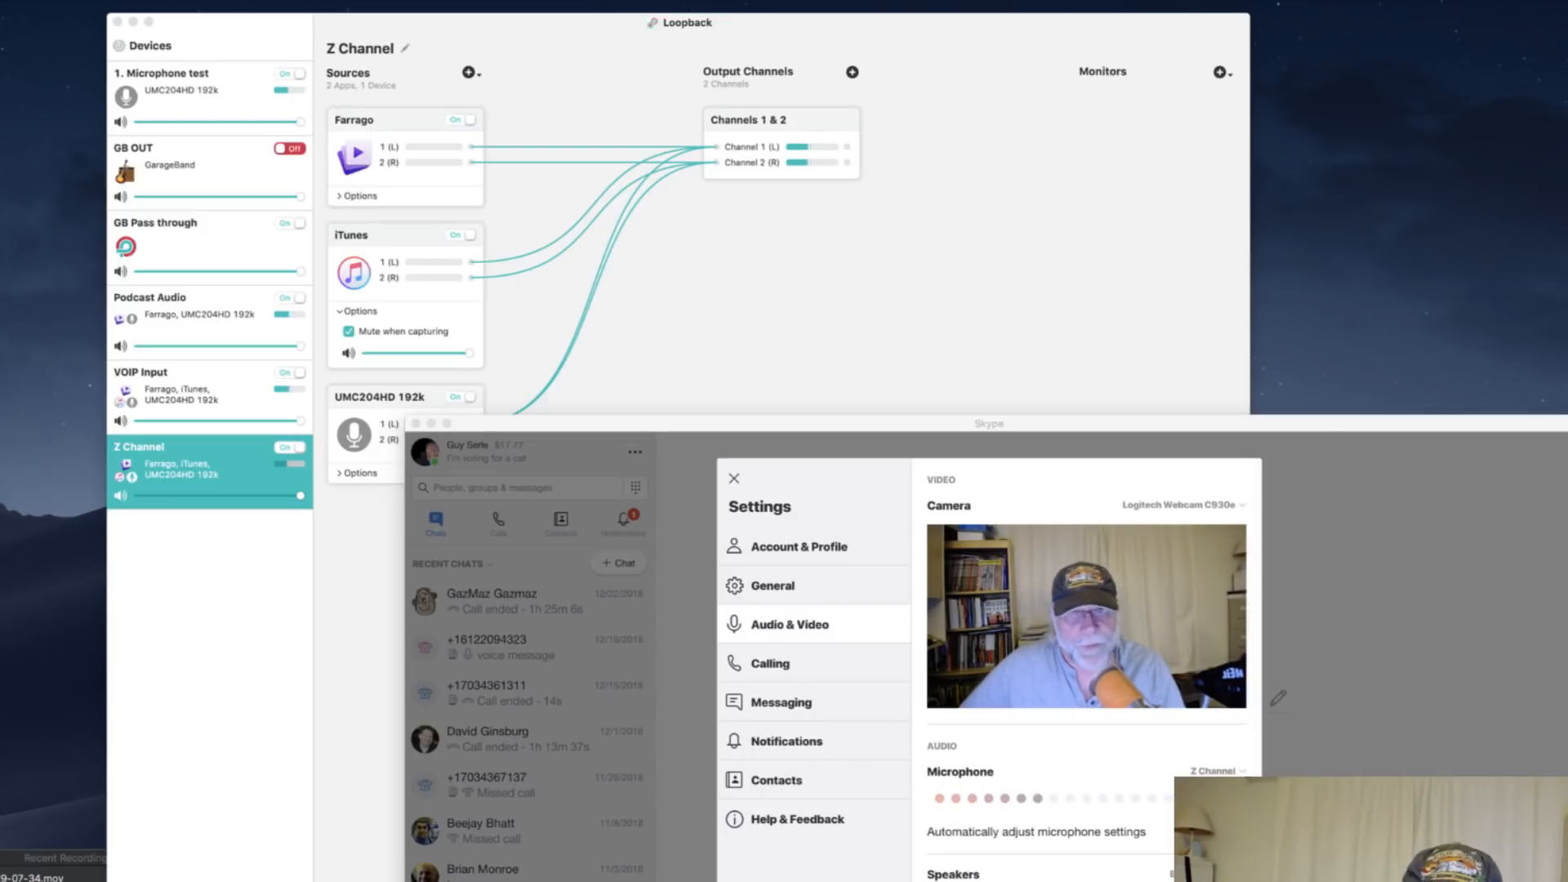
Play the Big Yank Tank clip in Farrago to test Skype's microphone input, and move the Skype window out of view
{"action": "left_click_drag", "start_coordinate": [1567, 523], "coordinate": [0, 495]}
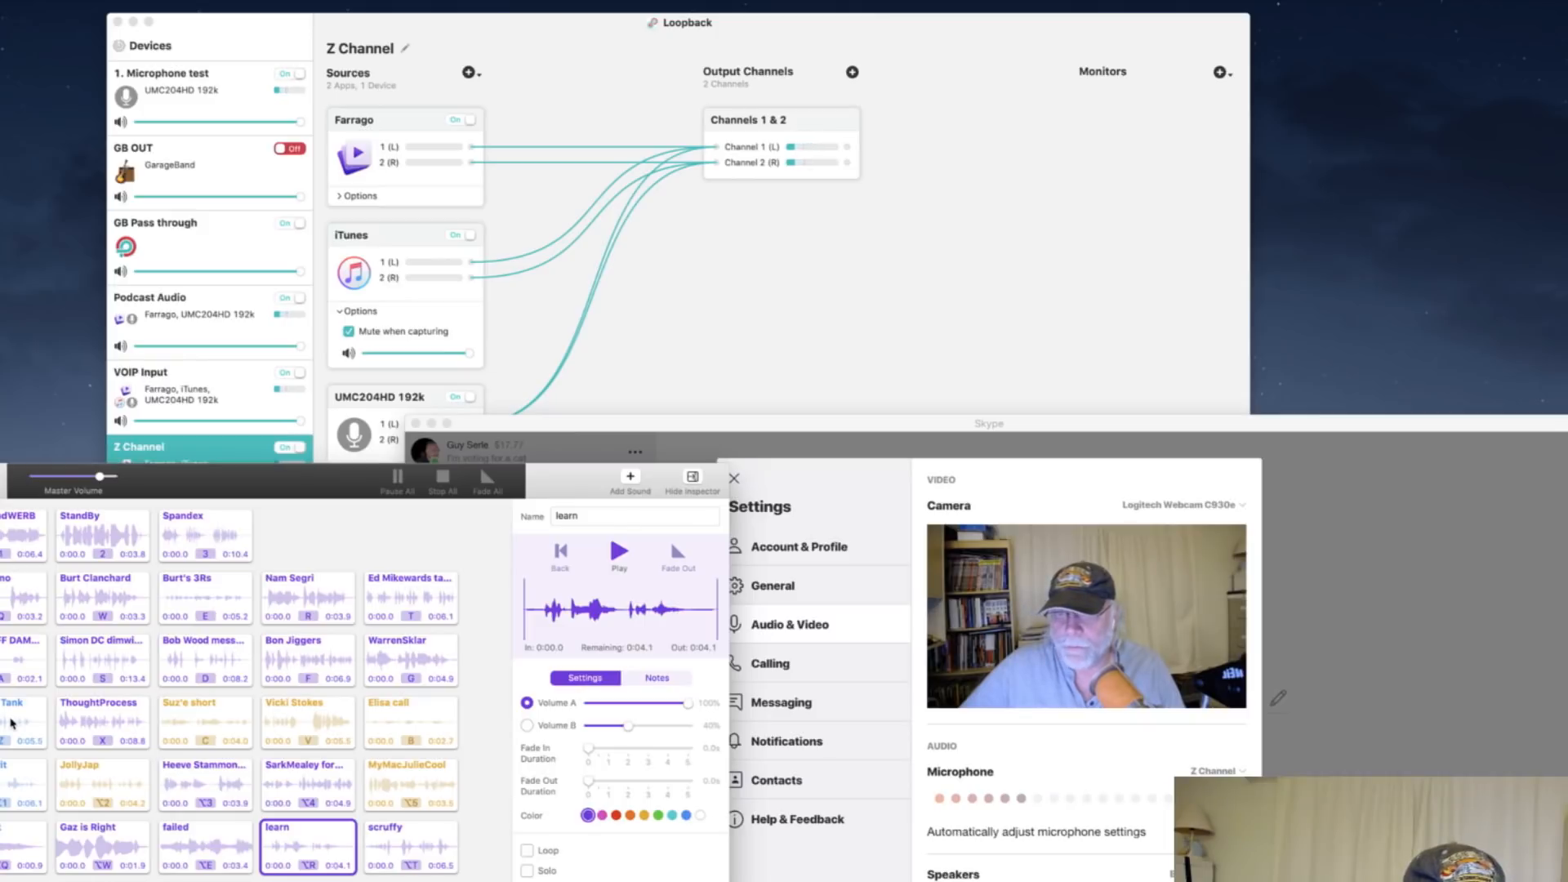
{"action": "left_click", "coordinate": [12, 722]}
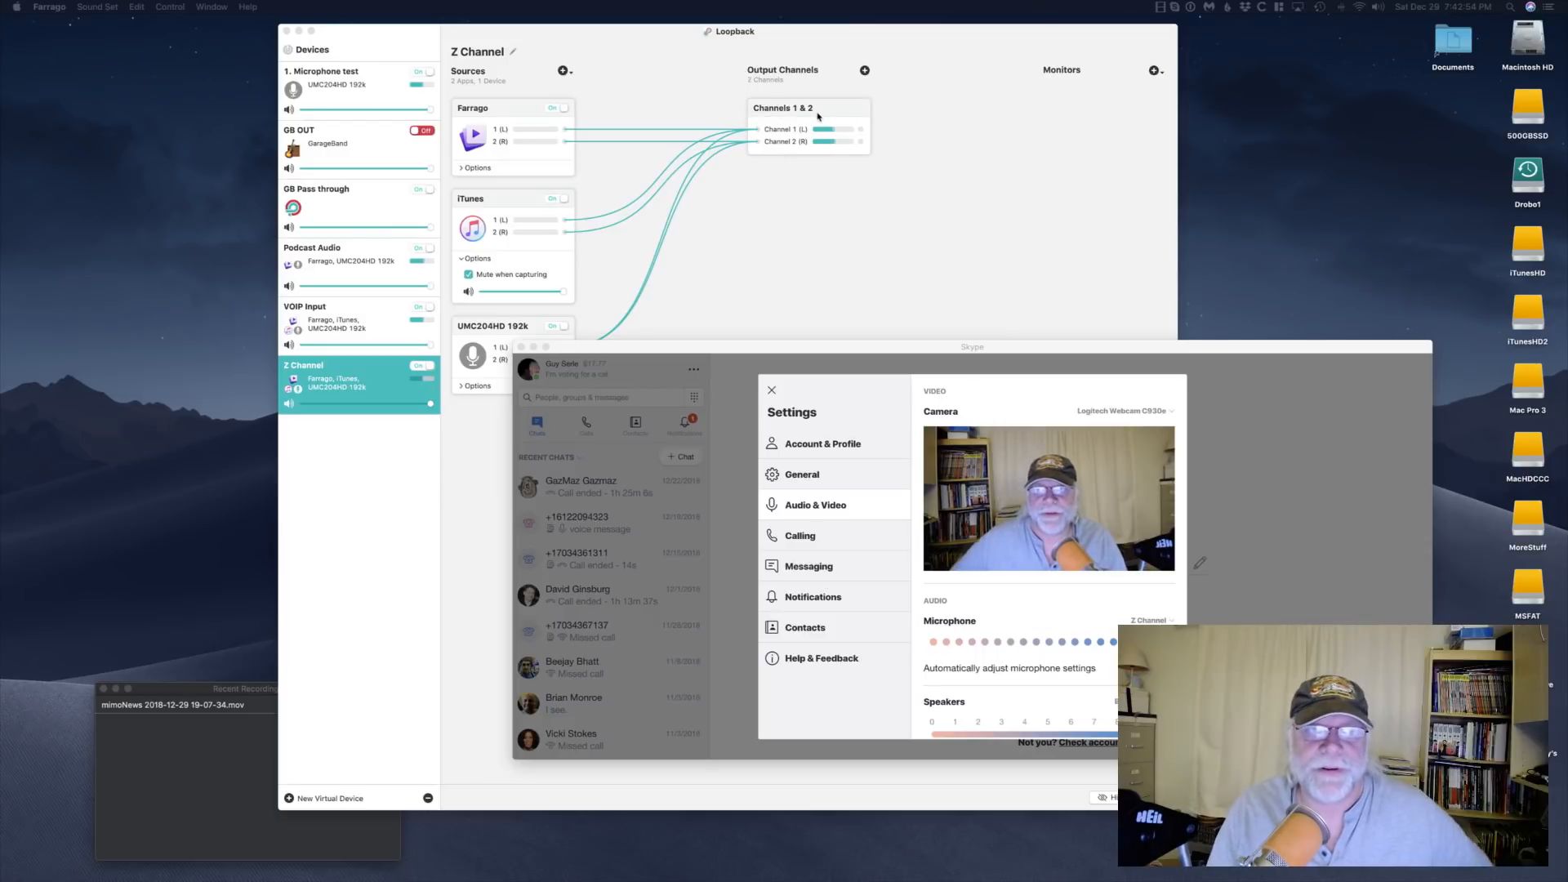
{"action": "left_click_drag", "start_coordinate": [879, 346], "coordinate": [1567, 395]}
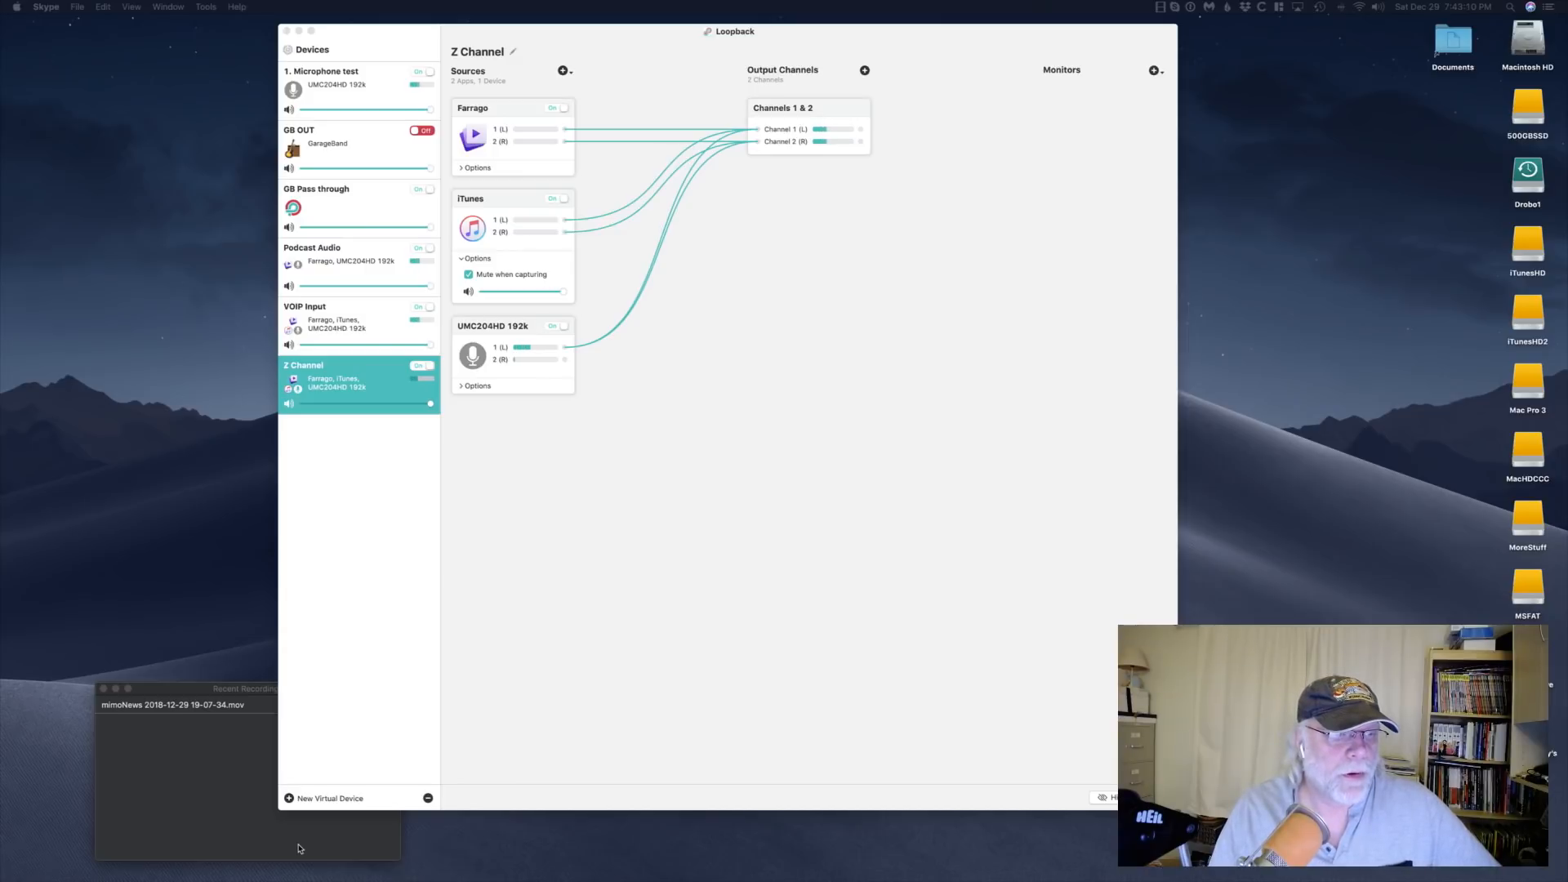
Create a new Loopback virtual device named ZGB and delete its default Pass-Thru source
{"action": "left_click", "coordinate": [290, 798]}
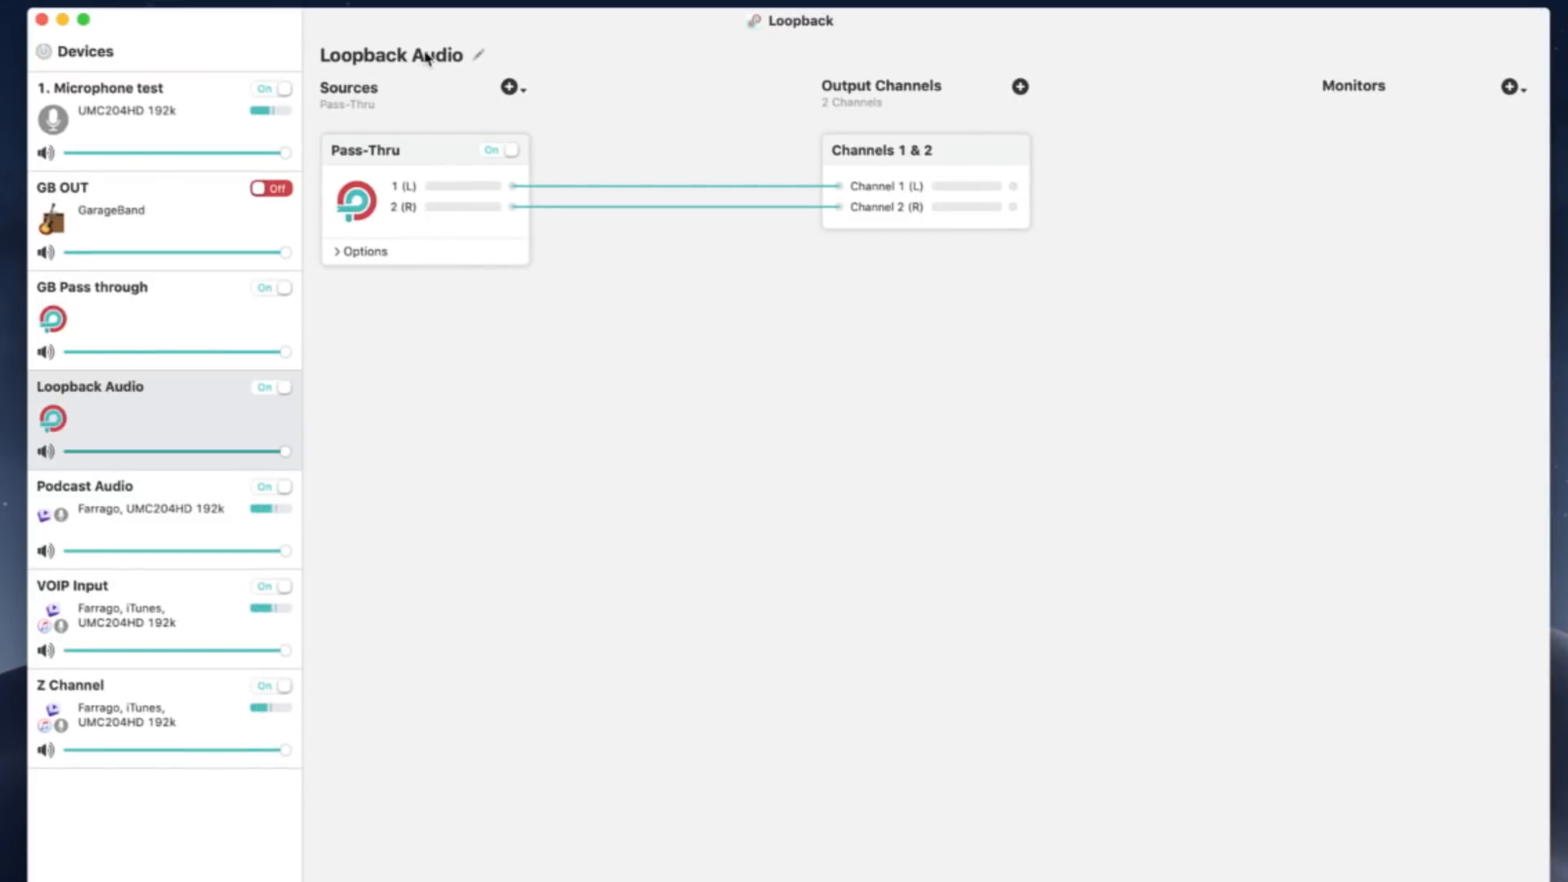
{"action": "left_click", "coordinate": [479, 55]}
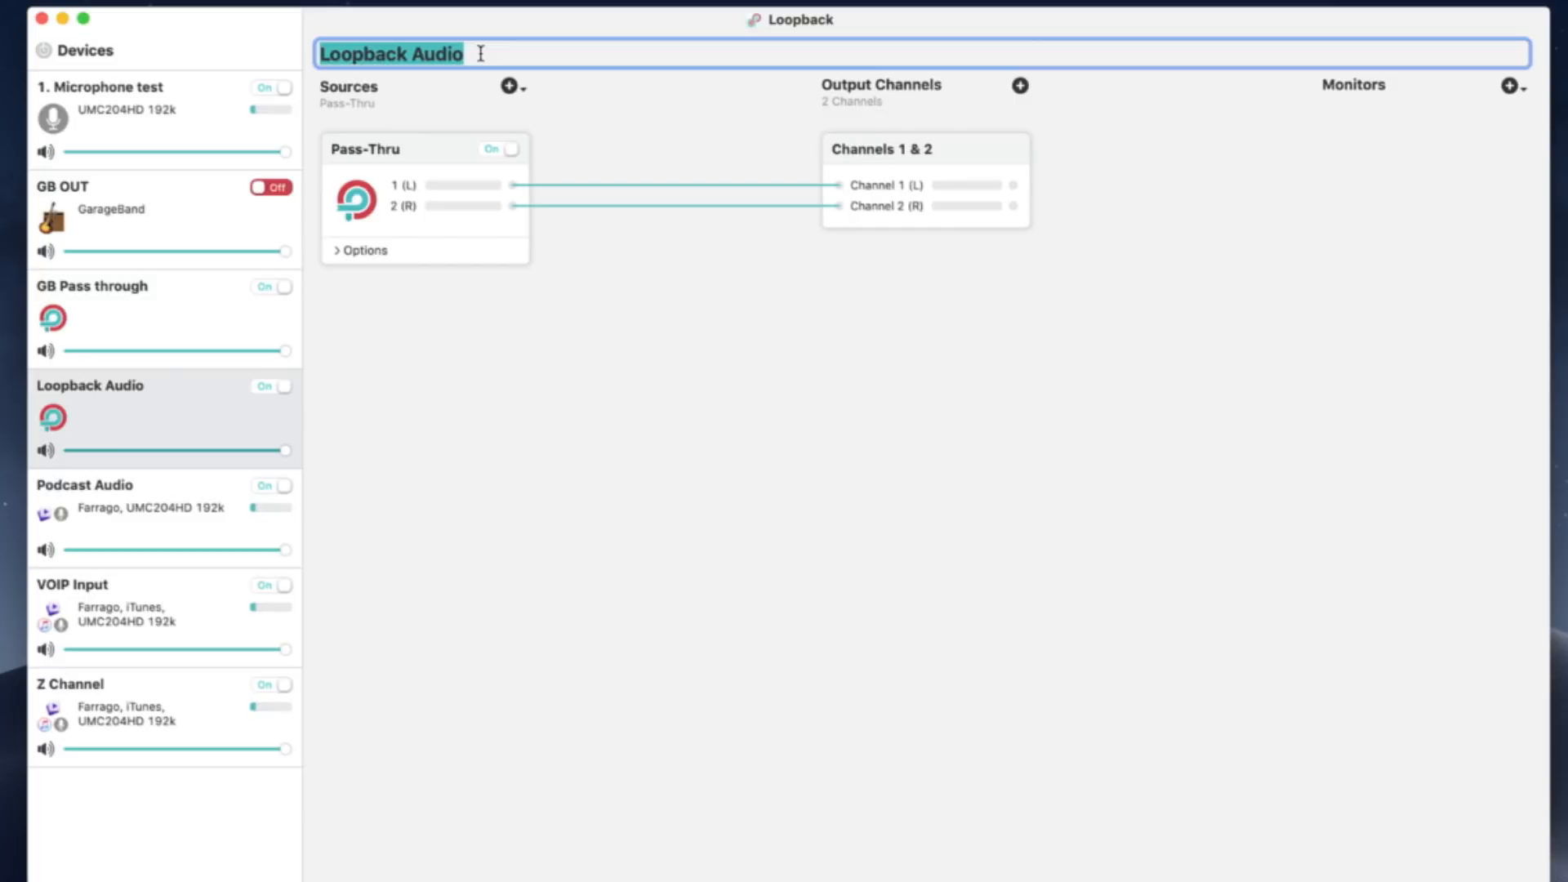
{"action": "type", "text": "ZGB"}
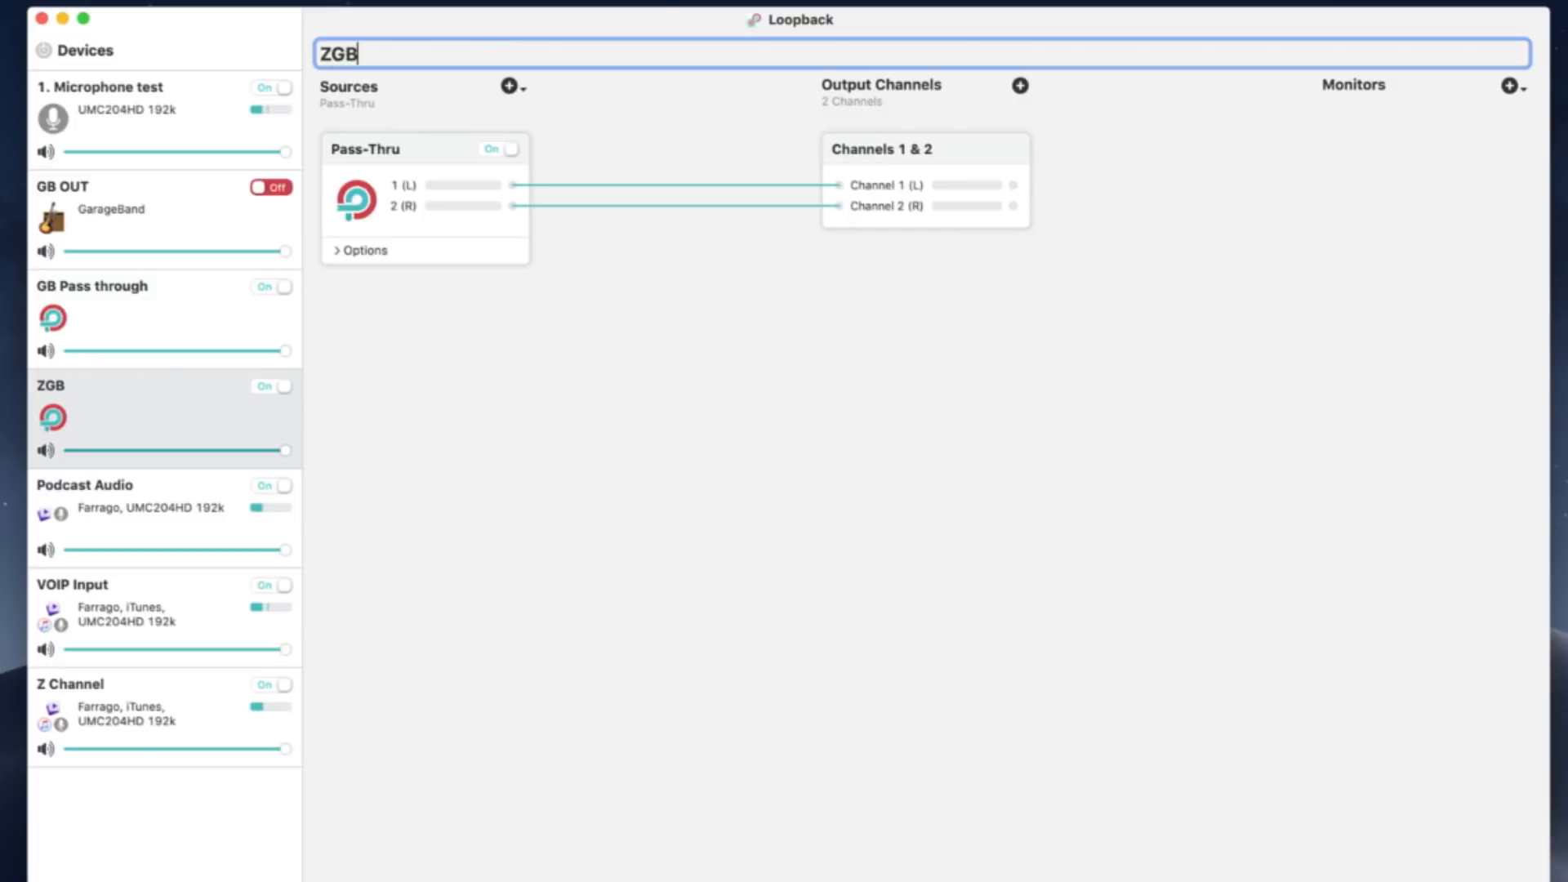
{"action": "key", "text": "Return"}
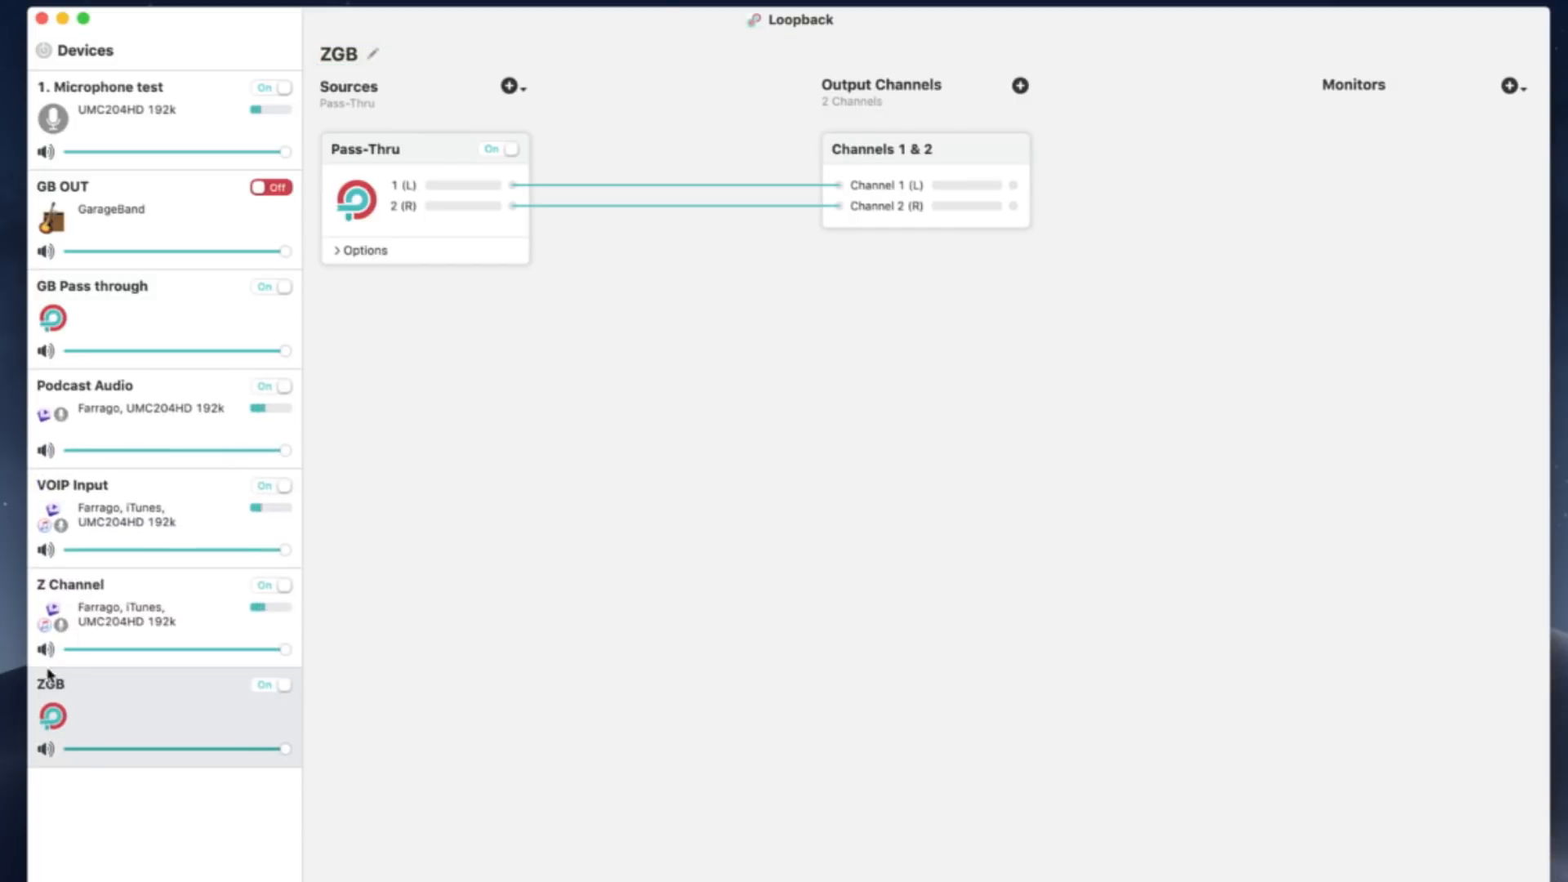
{"action": "left_click", "coordinate": [436, 159]}
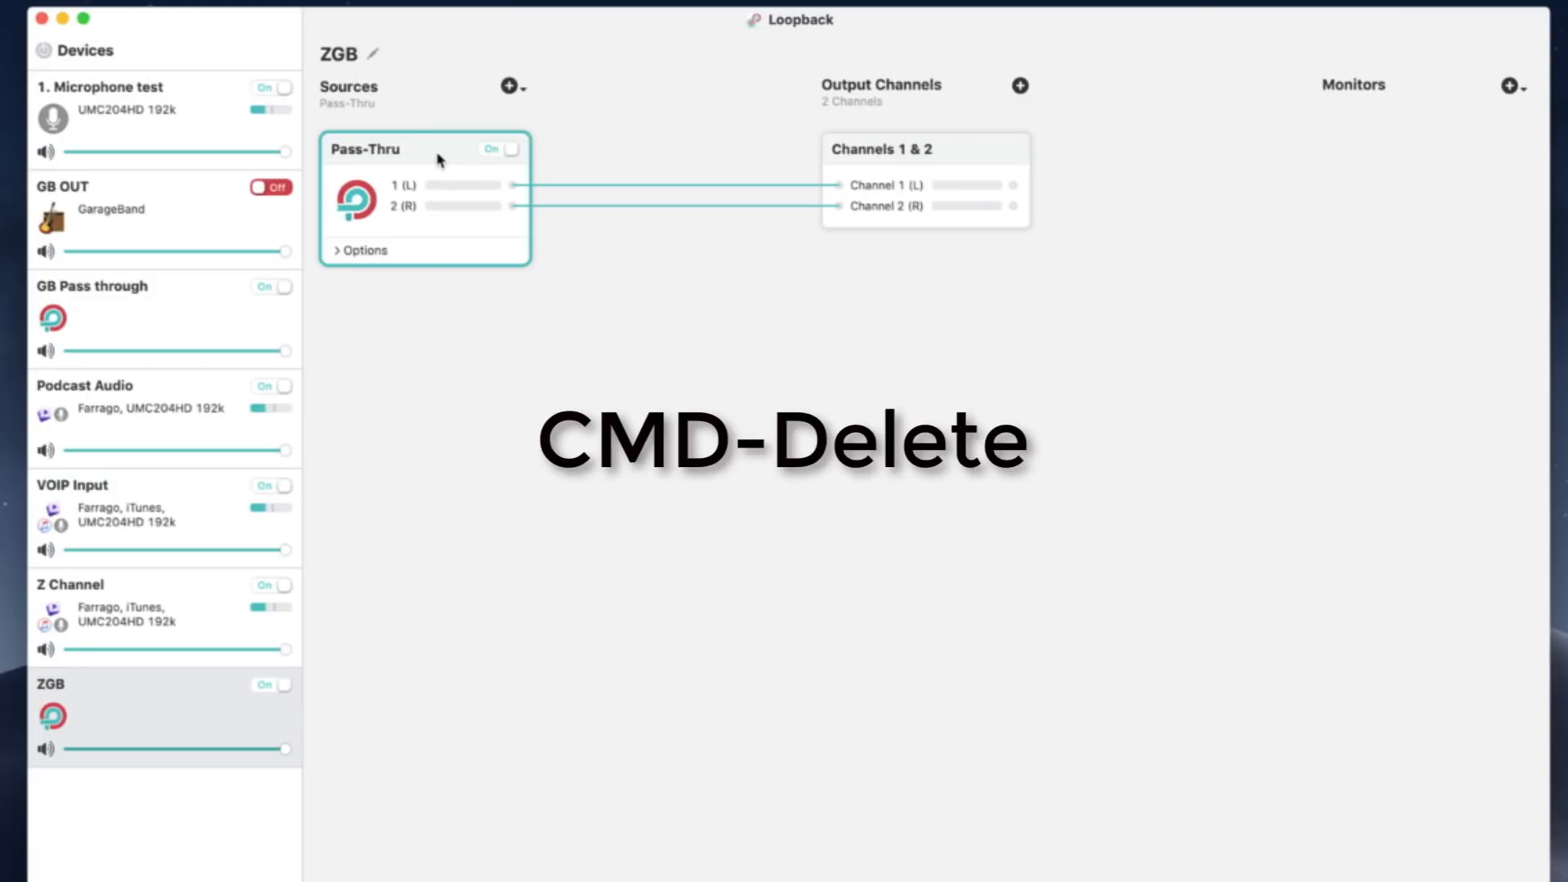
{"action": "key", "text": "super+BackSpace"}
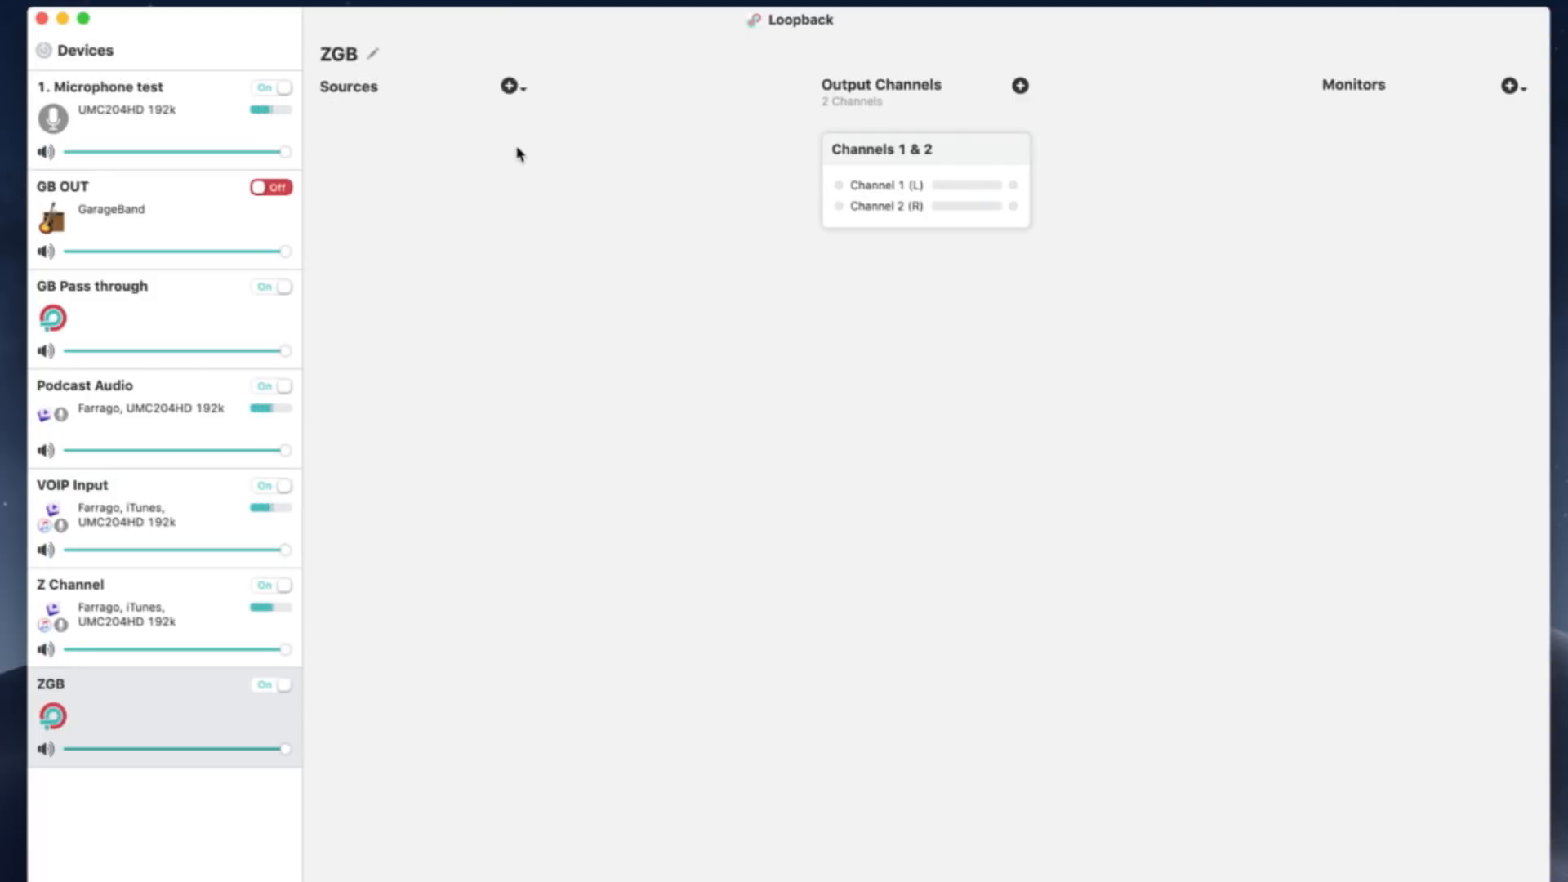
Add UMC204HD 192k, Skype, Farrago and iTunes as sources of the ZGB device
{"action": "left_click", "coordinate": [525, 87]}
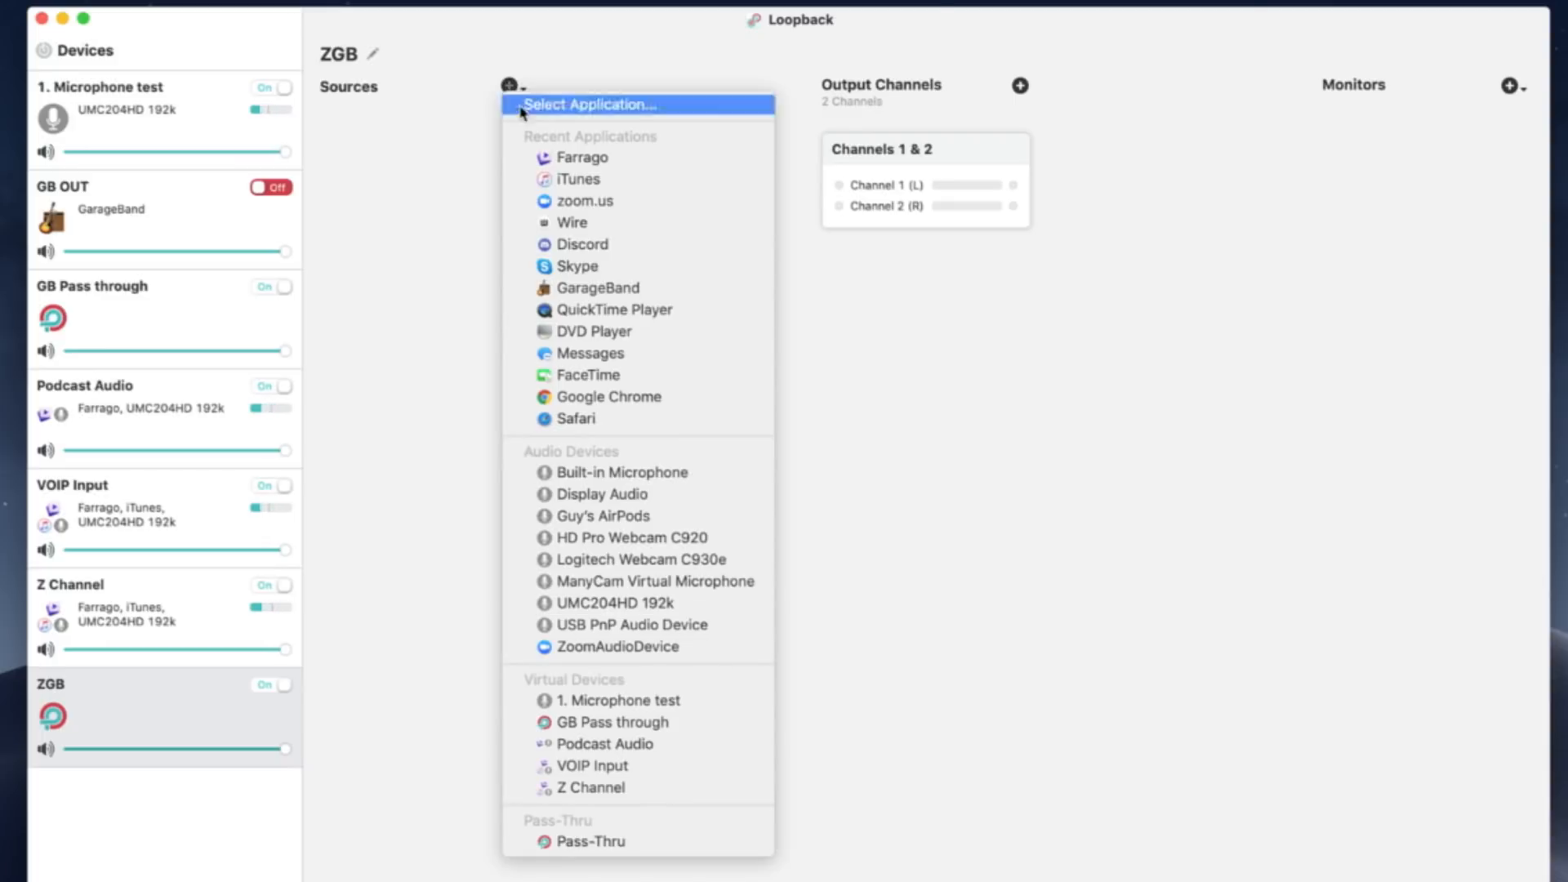
{"action": "left_click", "coordinate": [629, 605]}
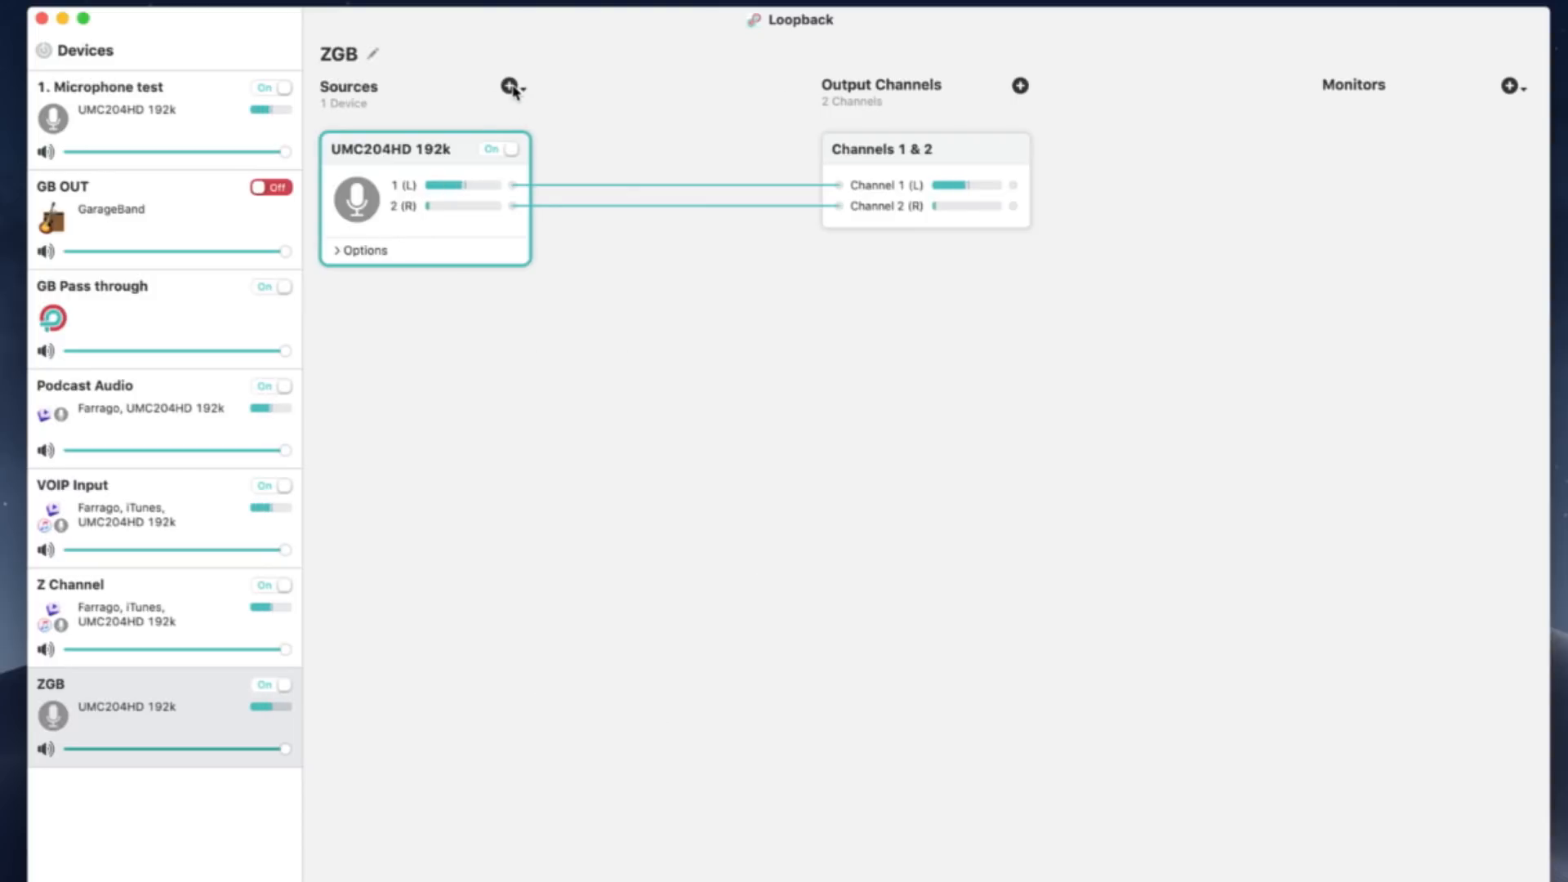
{"action": "left_click", "coordinate": [513, 91]}
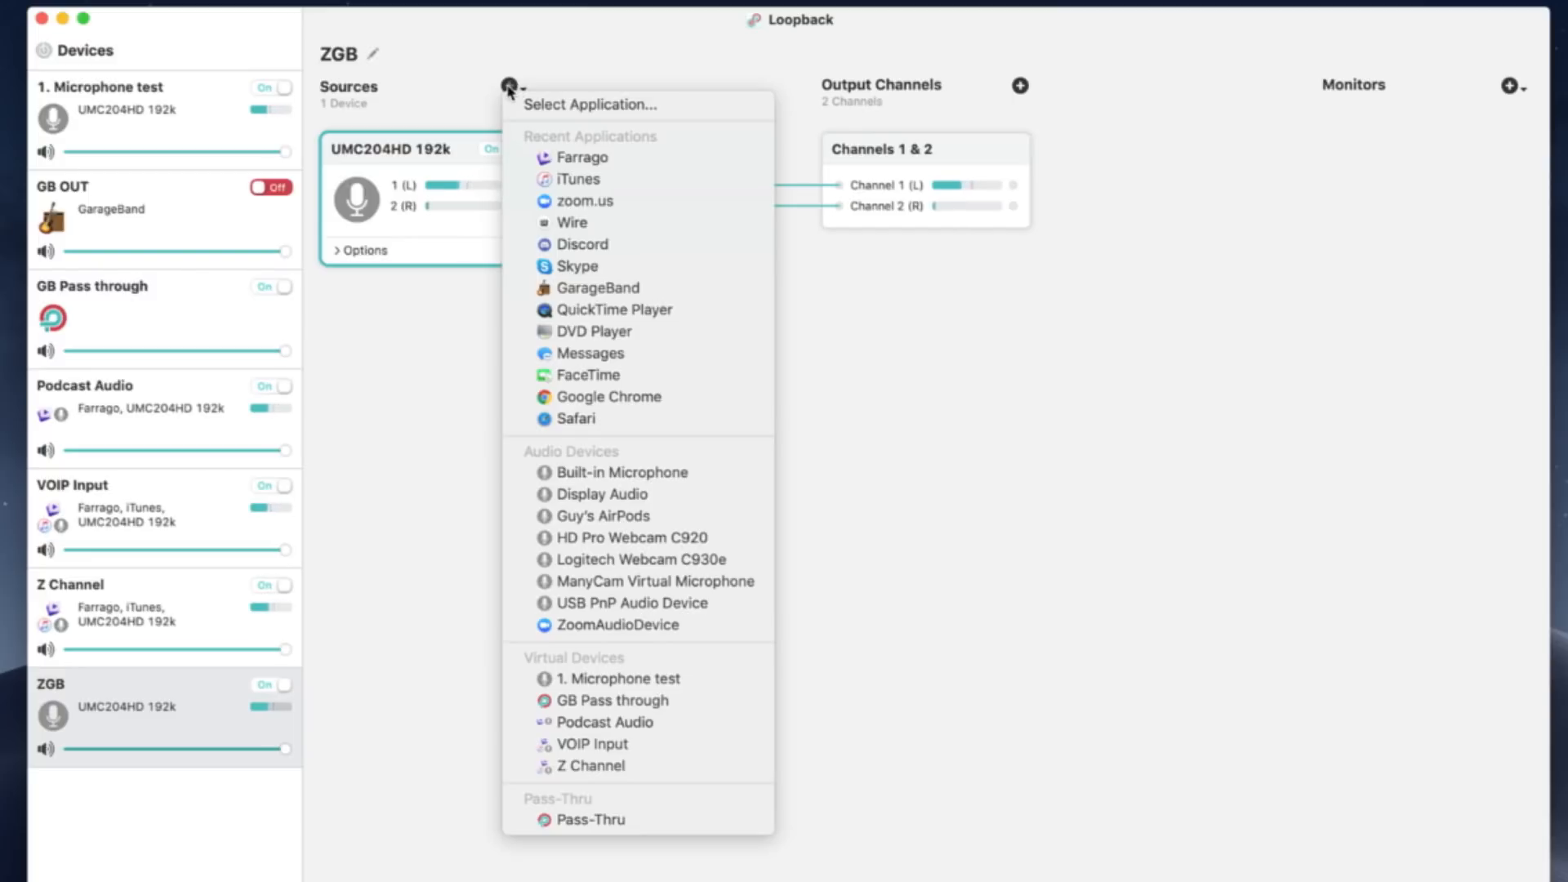
{"action": "left_click", "coordinate": [571, 267]}
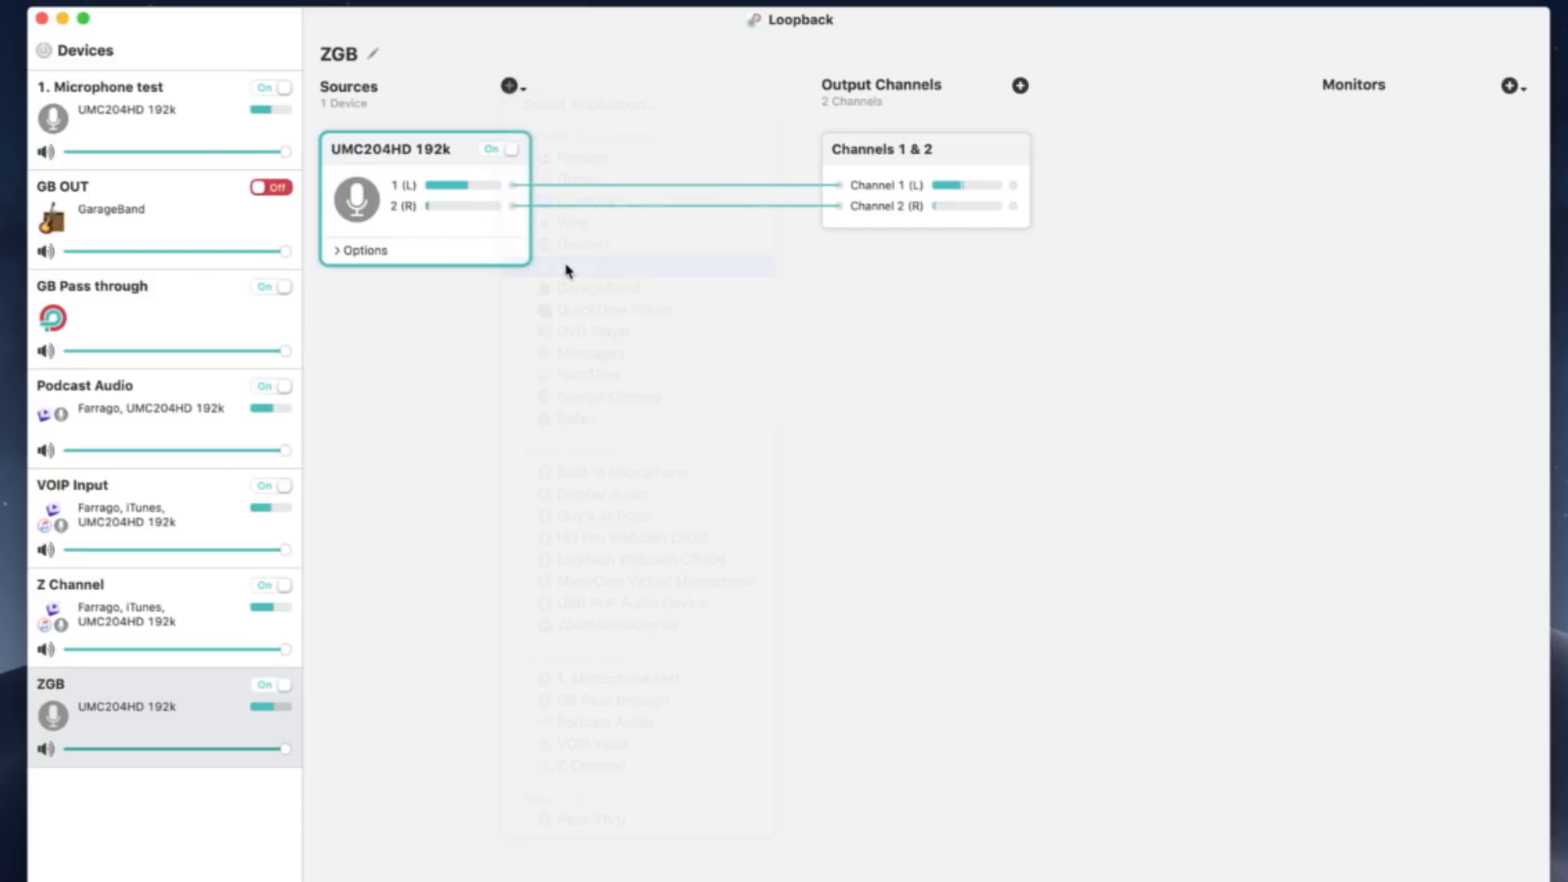
{"action": "left_click", "coordinate": [511, 85]}
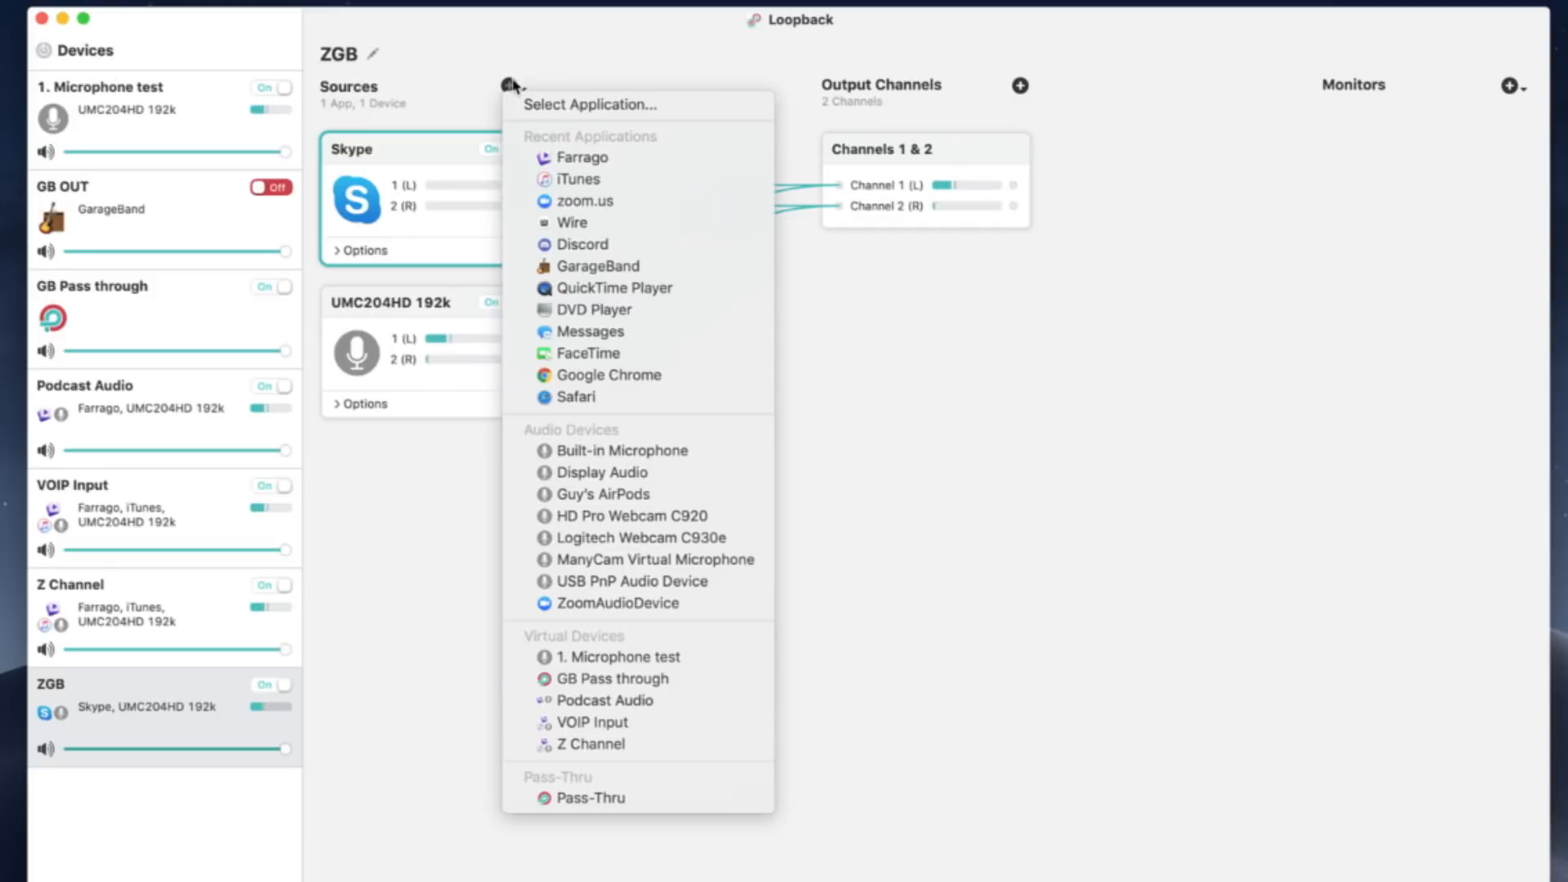
{"action": "left_click", "coordinate": [597, 159]}
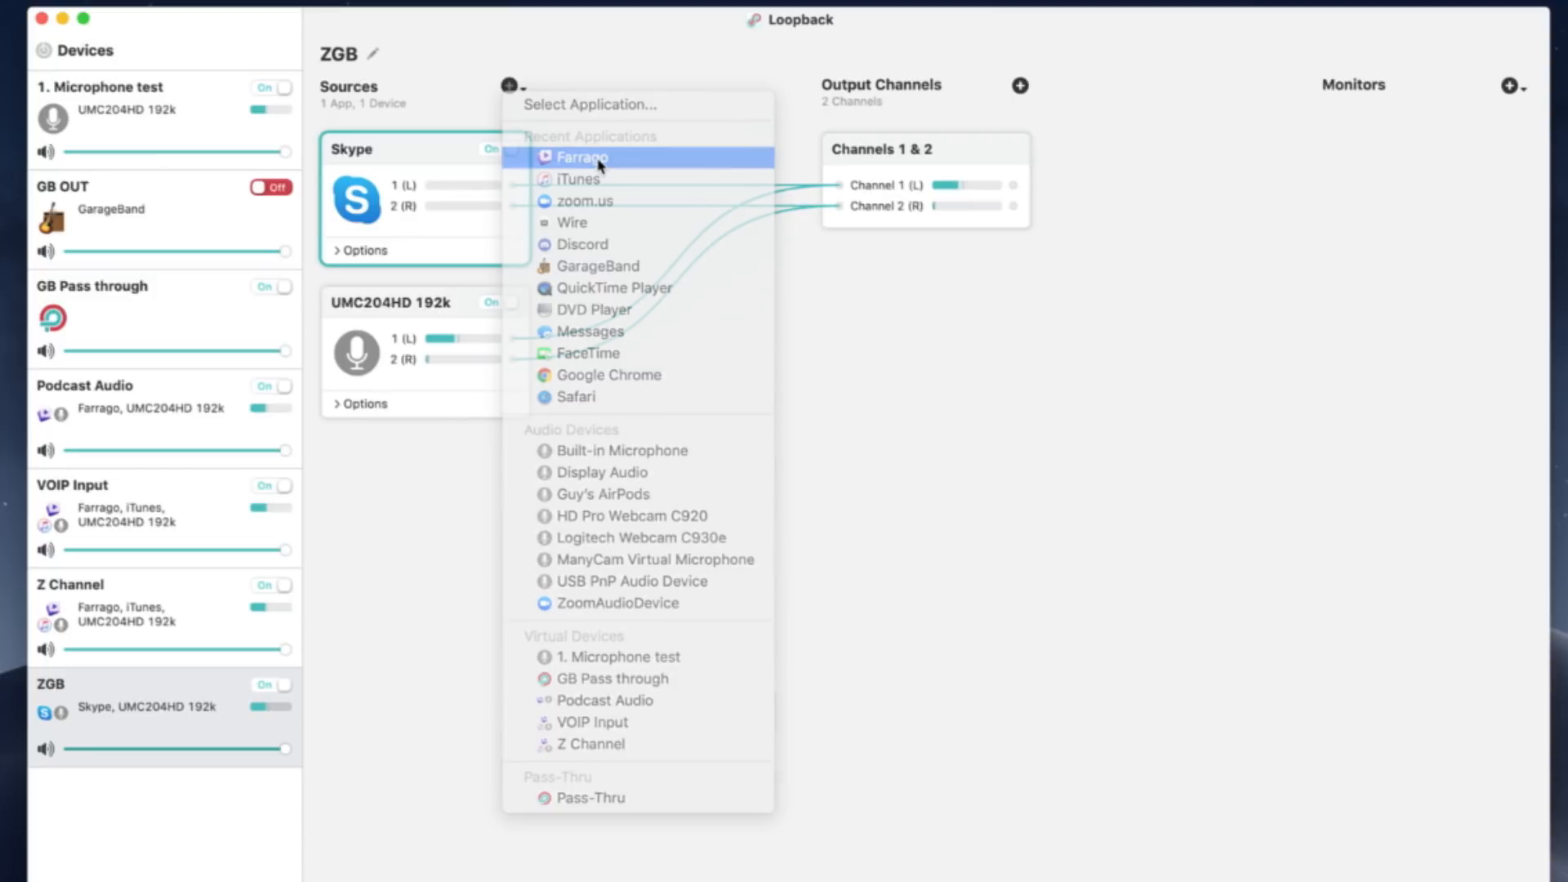
{"action": "left_click", "coordinate": [510, 86]}
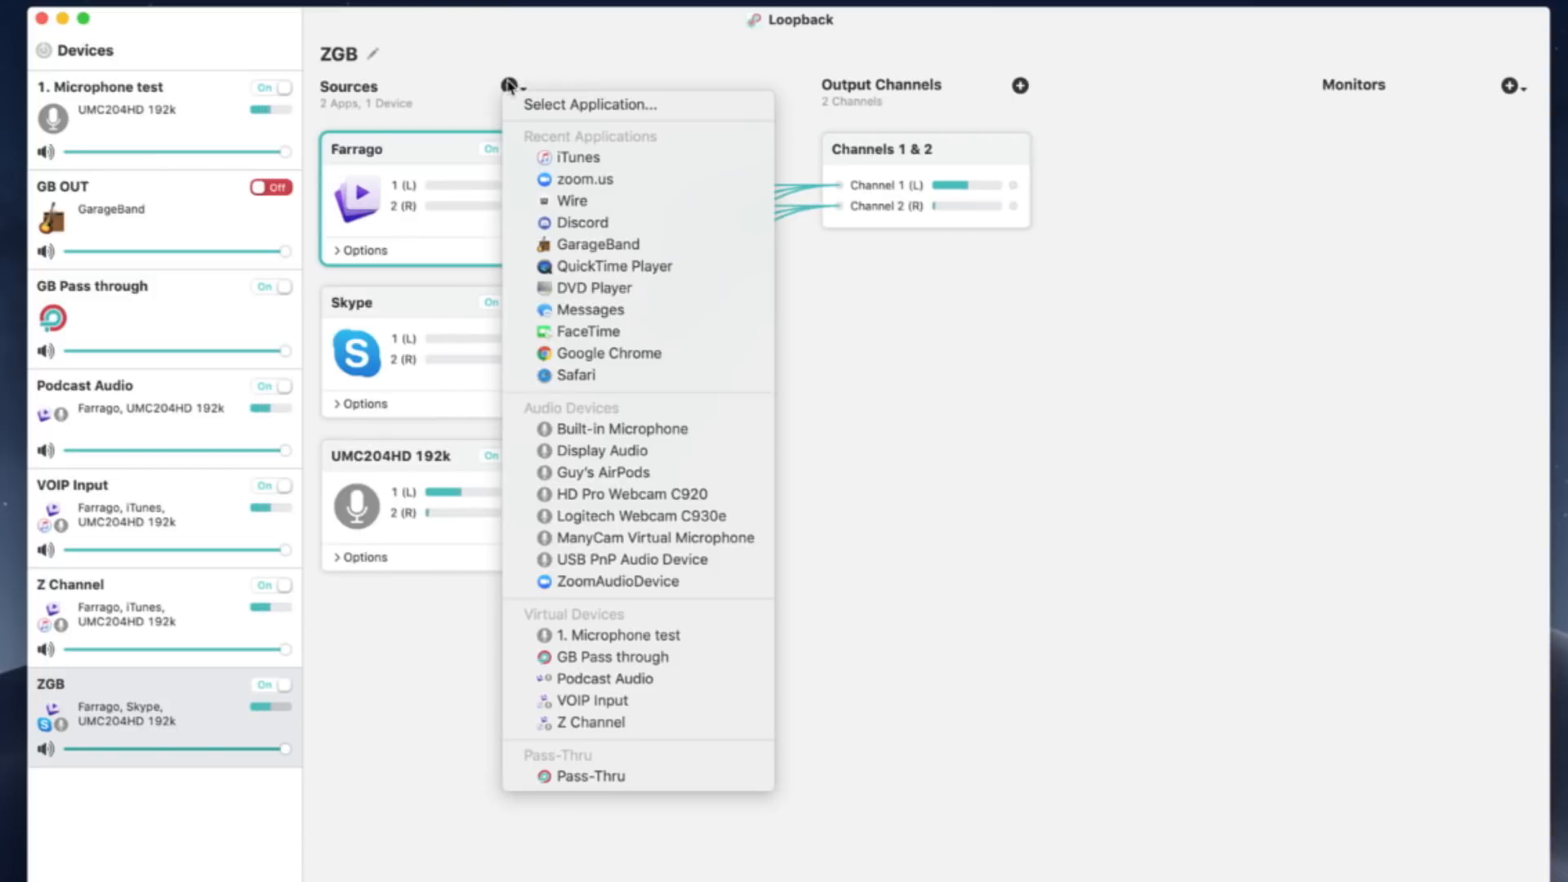
{"action": "left_click", "coordinate": [582, 159]}
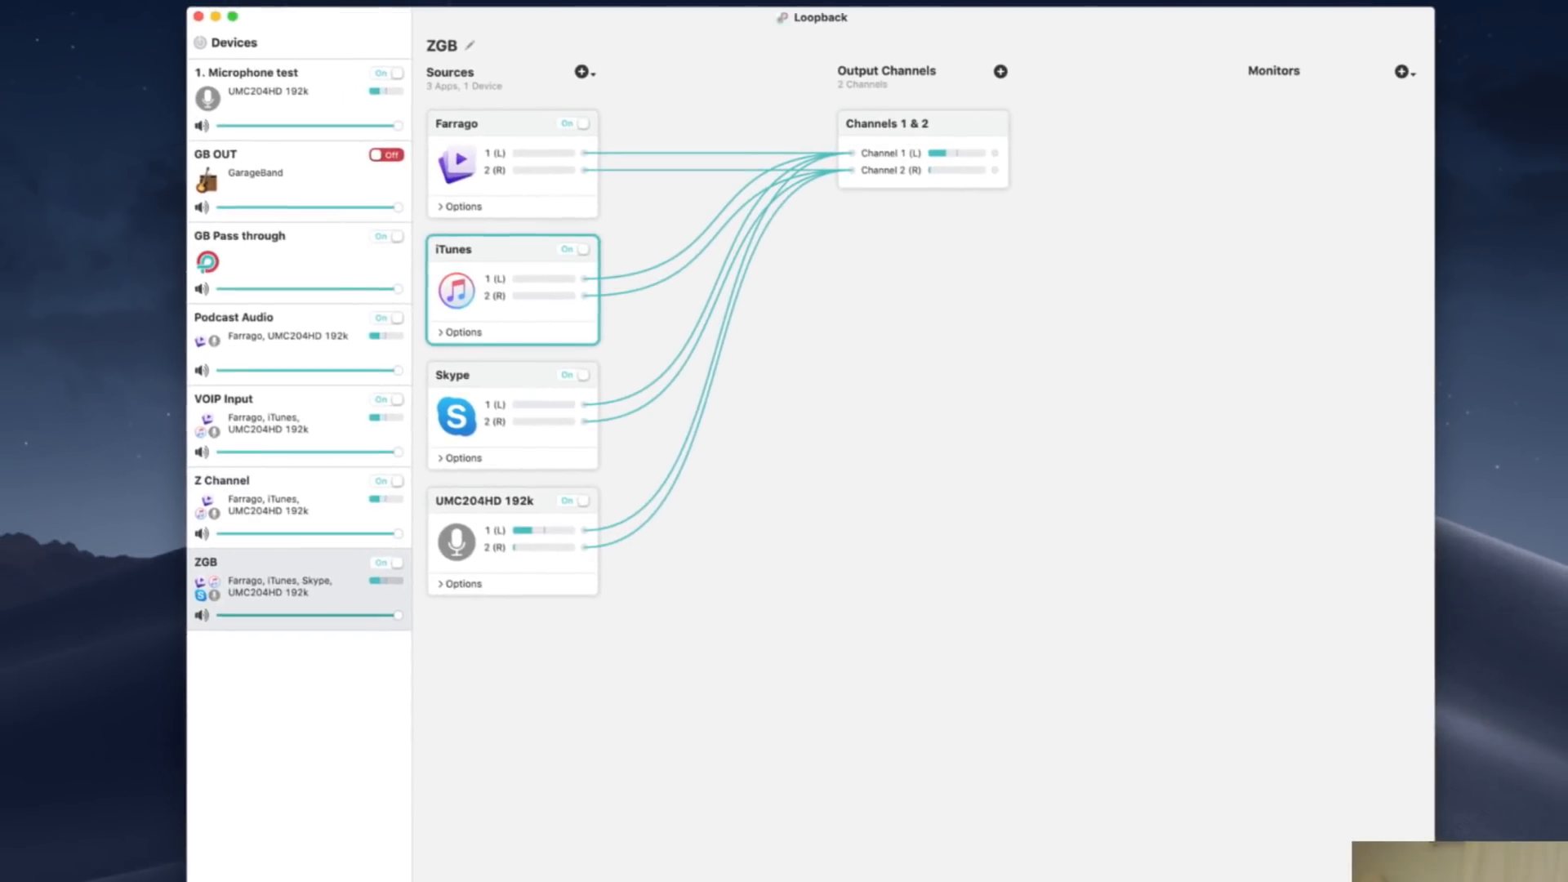
Bring Skype back into view, set its microphone to ZGB in the audio settings, and clear its window away from Loopback
{"action": "left_click_drag", "start_coordinate": [1567, 424], "coordinate": [929, 428]}
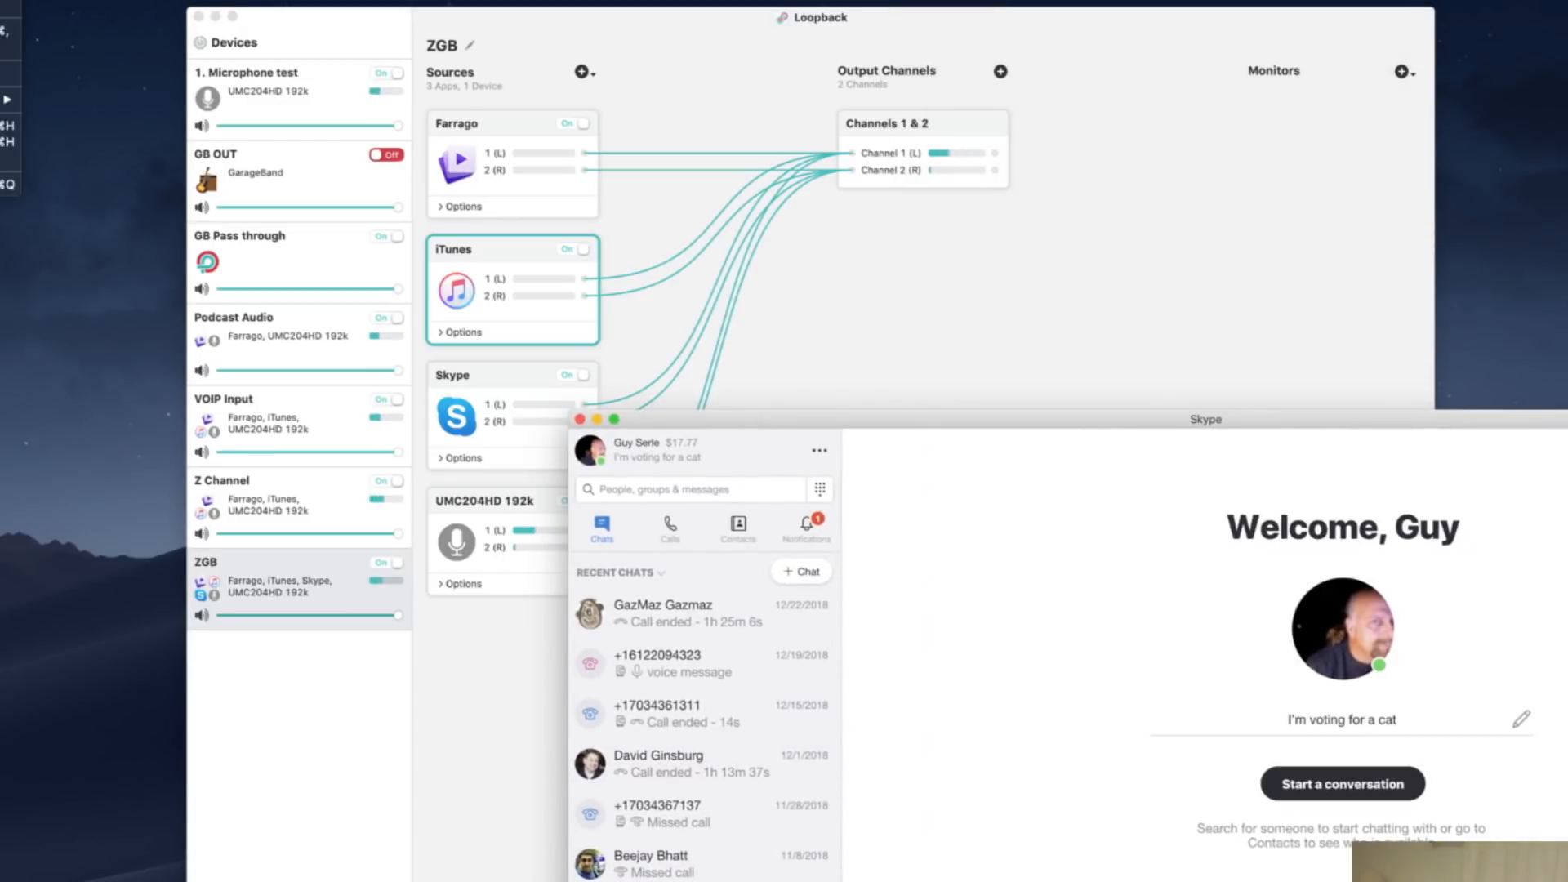
{"action": "key", "text": "super+comma"}
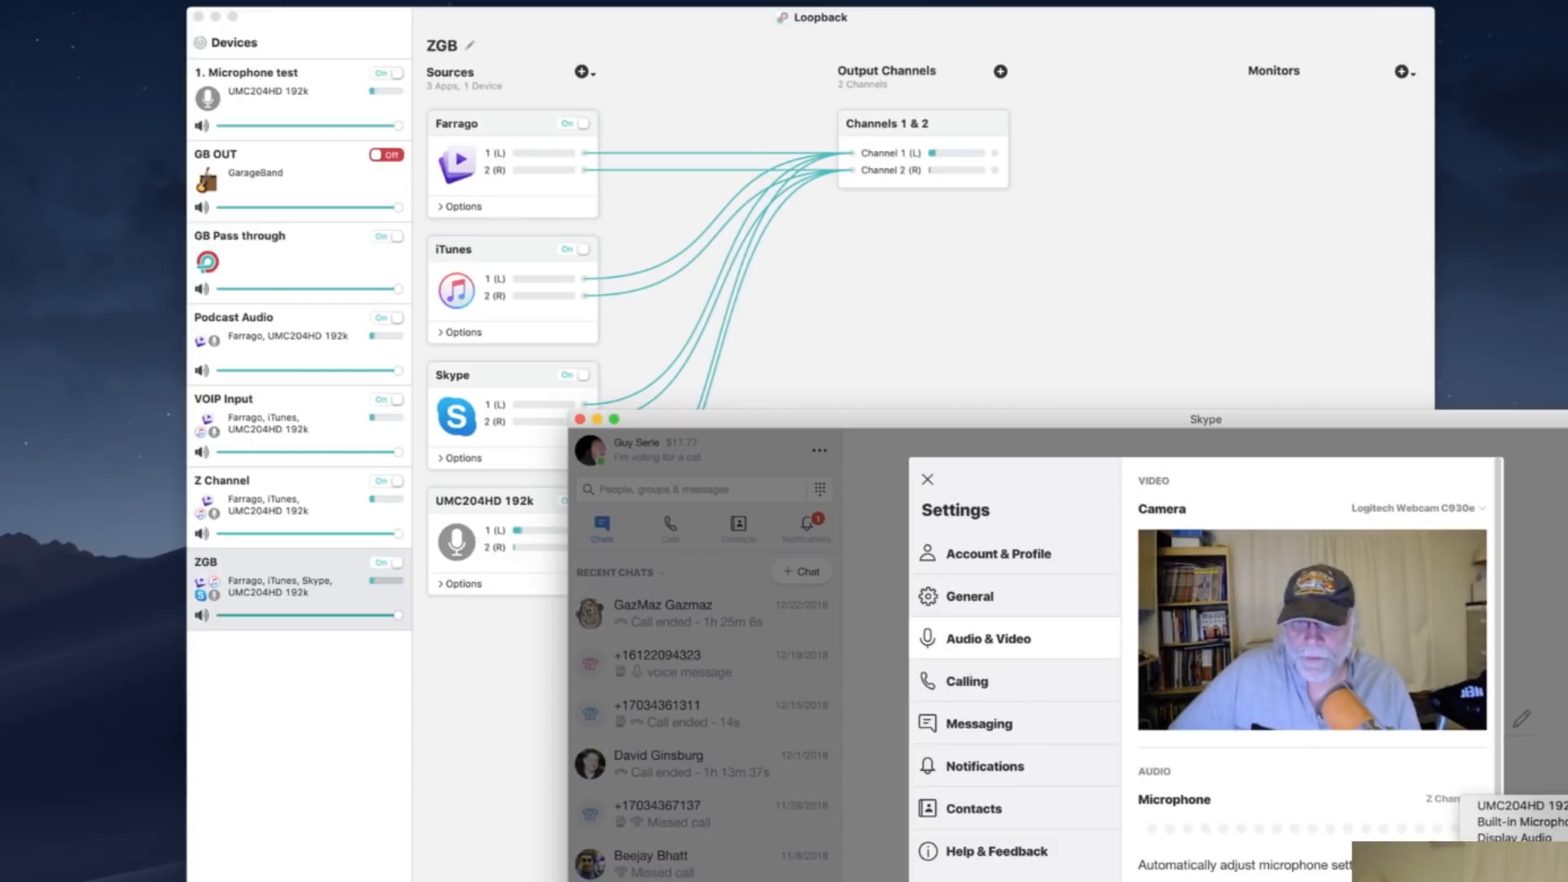
{"action": "left_click", "coordinate": [1454, 798]}
{"action": "left_click", "coordinate": [1495, 867]}
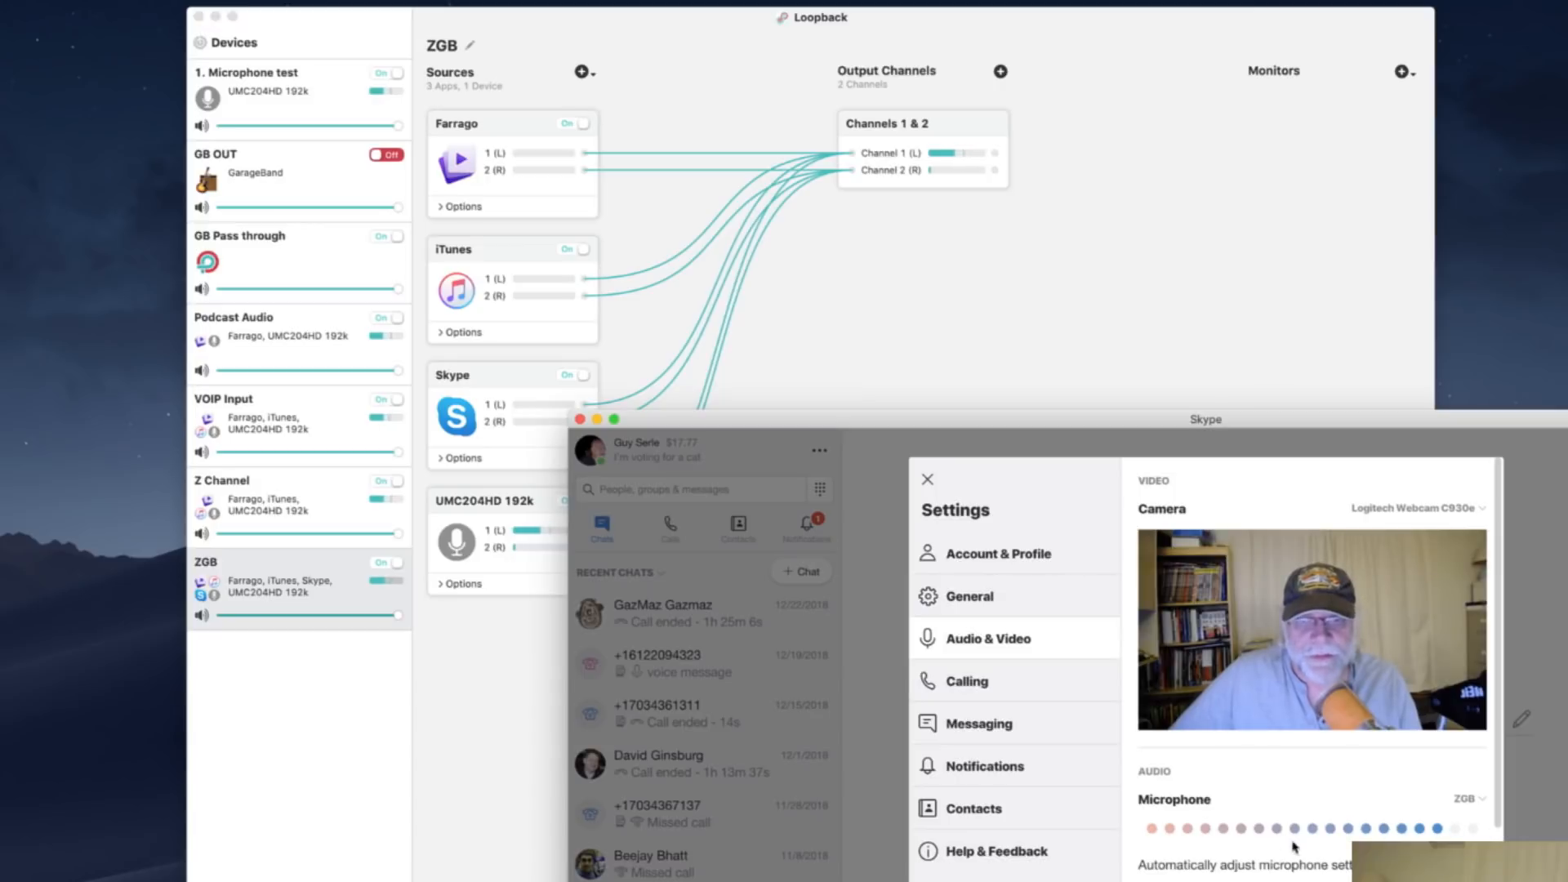
{"action": "double_click", "coordinate": [1053, 427]}
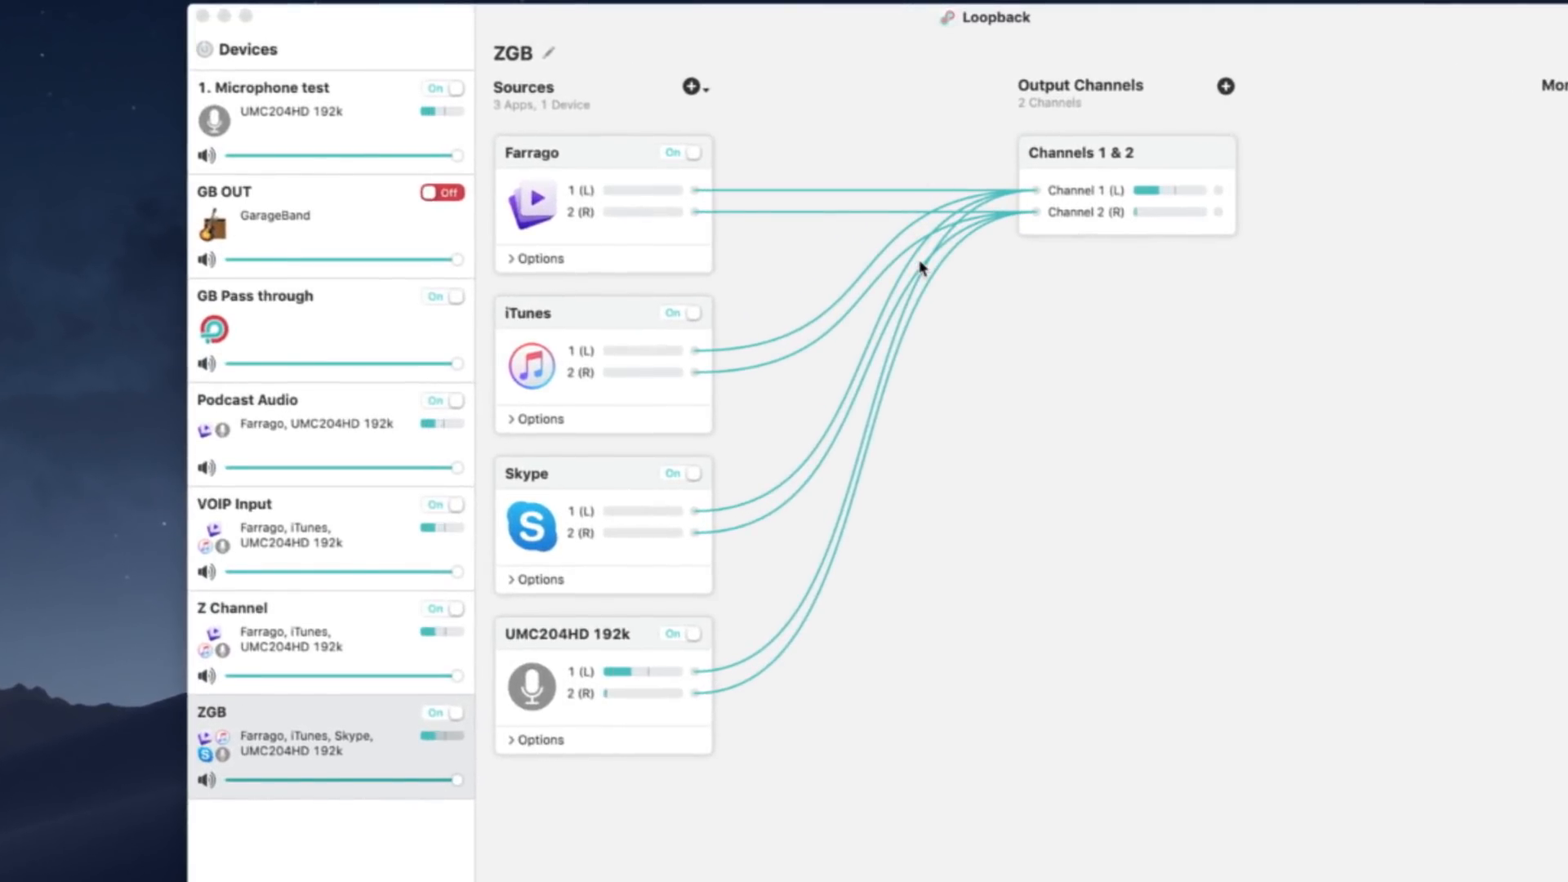
Delete both connections from the Skype source to output Channels 1 & 2 in ZGB
{"action": "left_click", "coordinate": [563, 483]}
{"action": "left_click", "coordinate": [744, 509]}
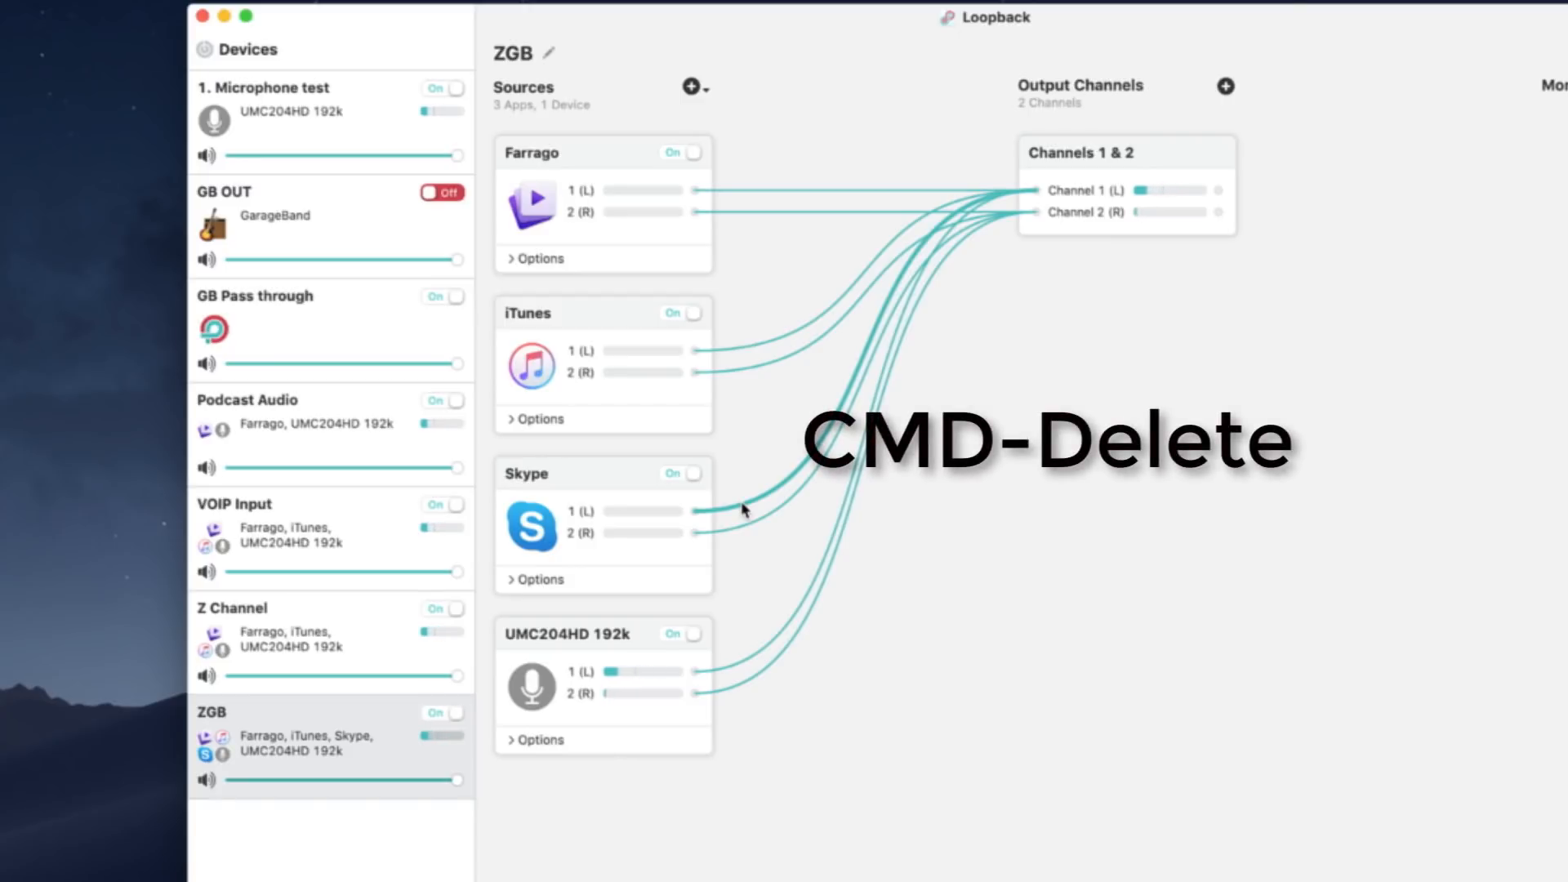
{"action": "key", "text": "super+BackSpace"}
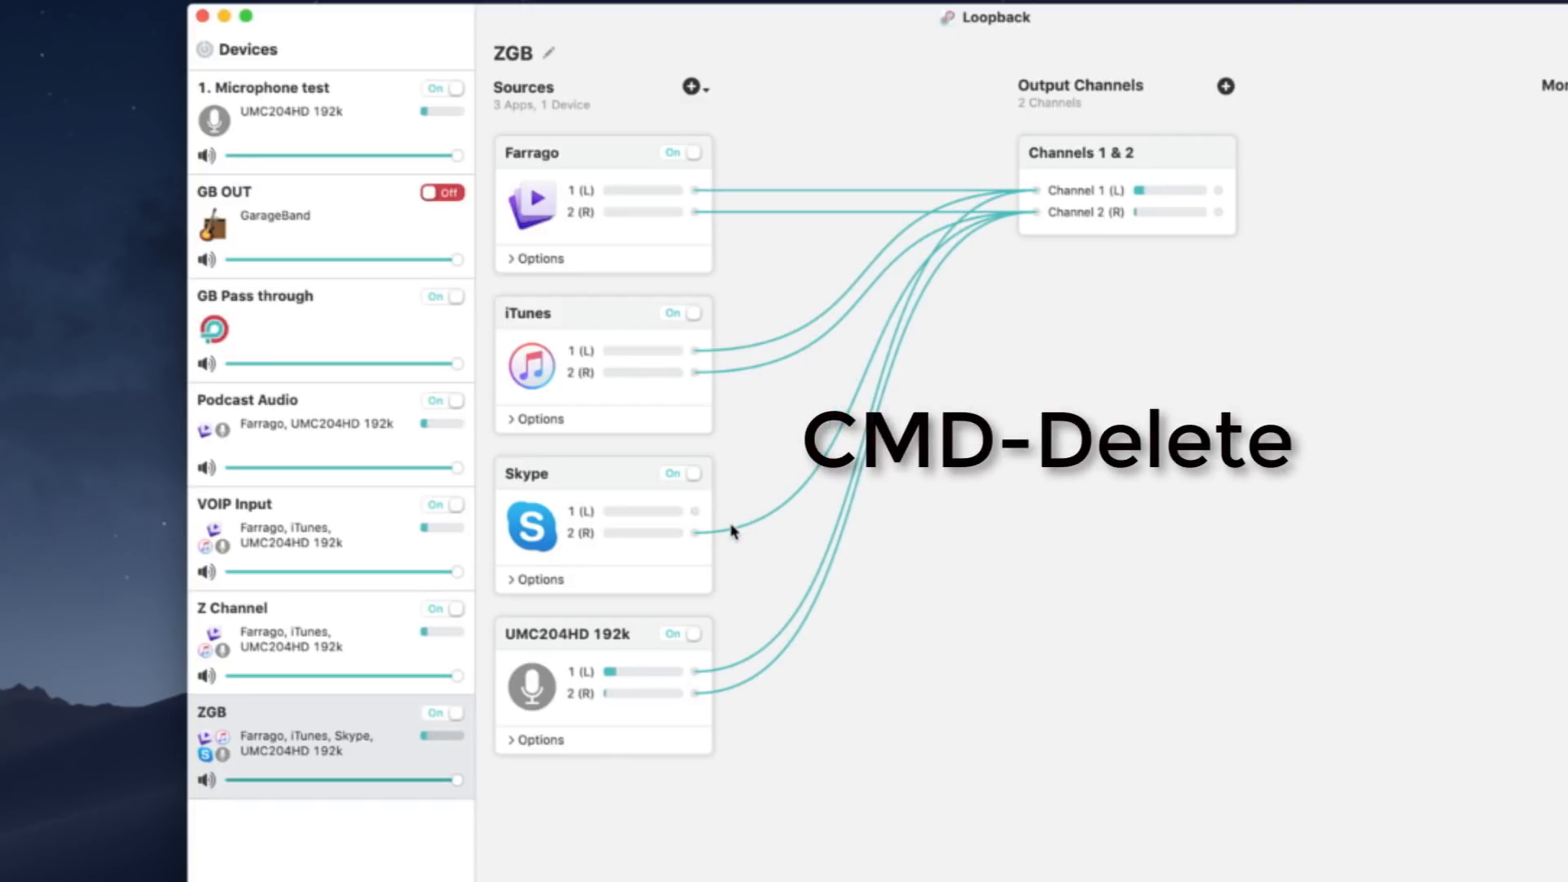
{"action": "left_click", "coordinate": [736, 533]}
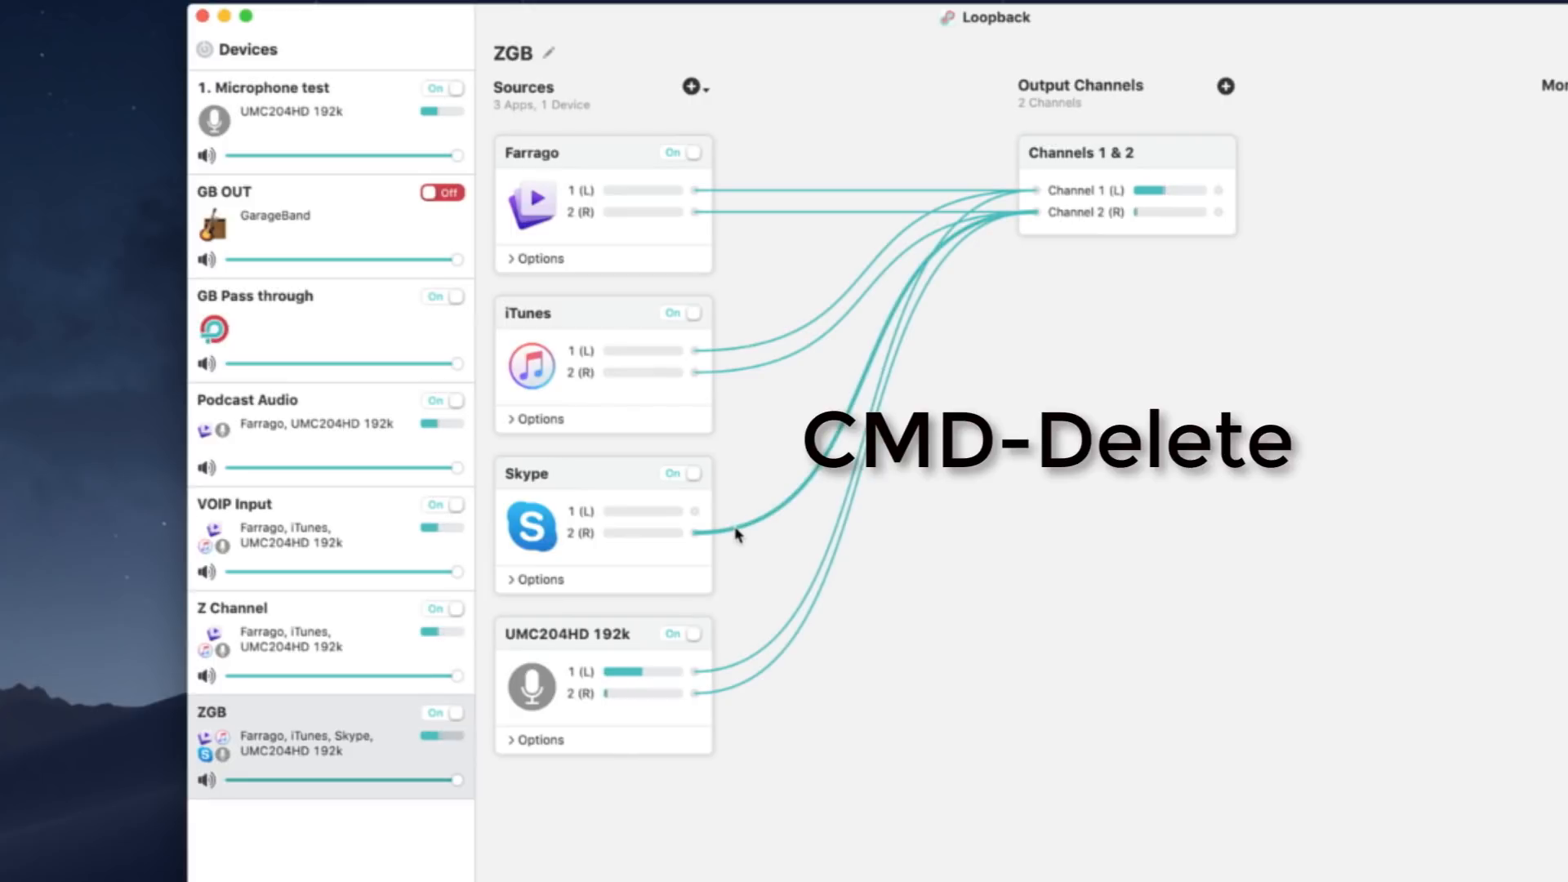
{"action": "key", "text": "super+BackSpace"}
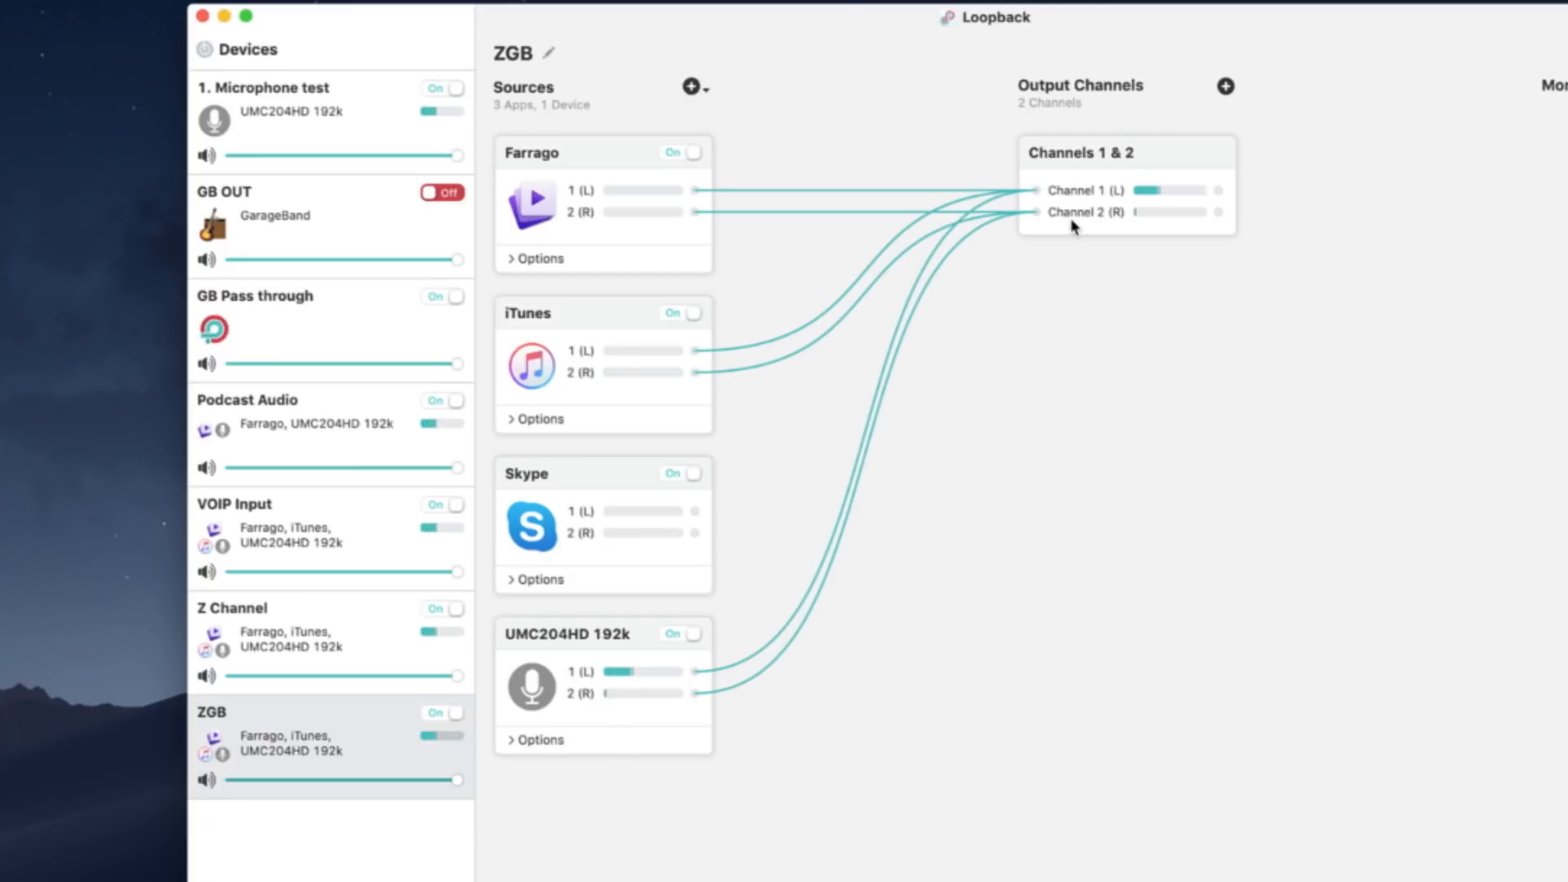
Connect the UMC204HD 192k source's 1 (L) in ZGB to Channel 2 (R) and delete the connection from its 2 (R)
{"action": "left_click_drag", "start_coordinate": [695, 672], "coordinate": [1021, 214]}
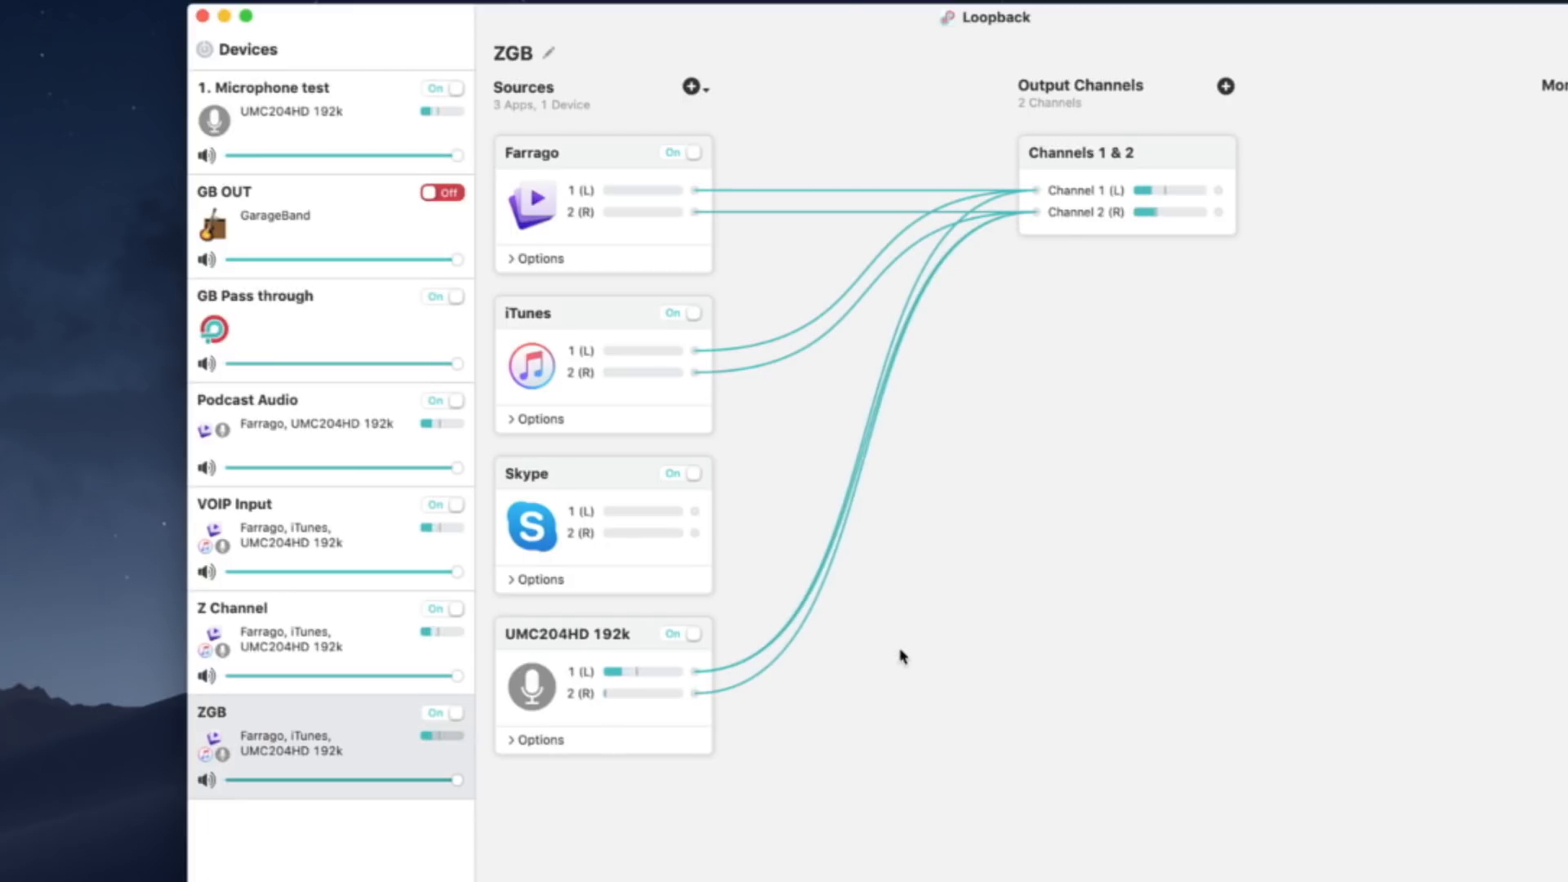
{"action": "left_click", "coordinate": [723, 698]}
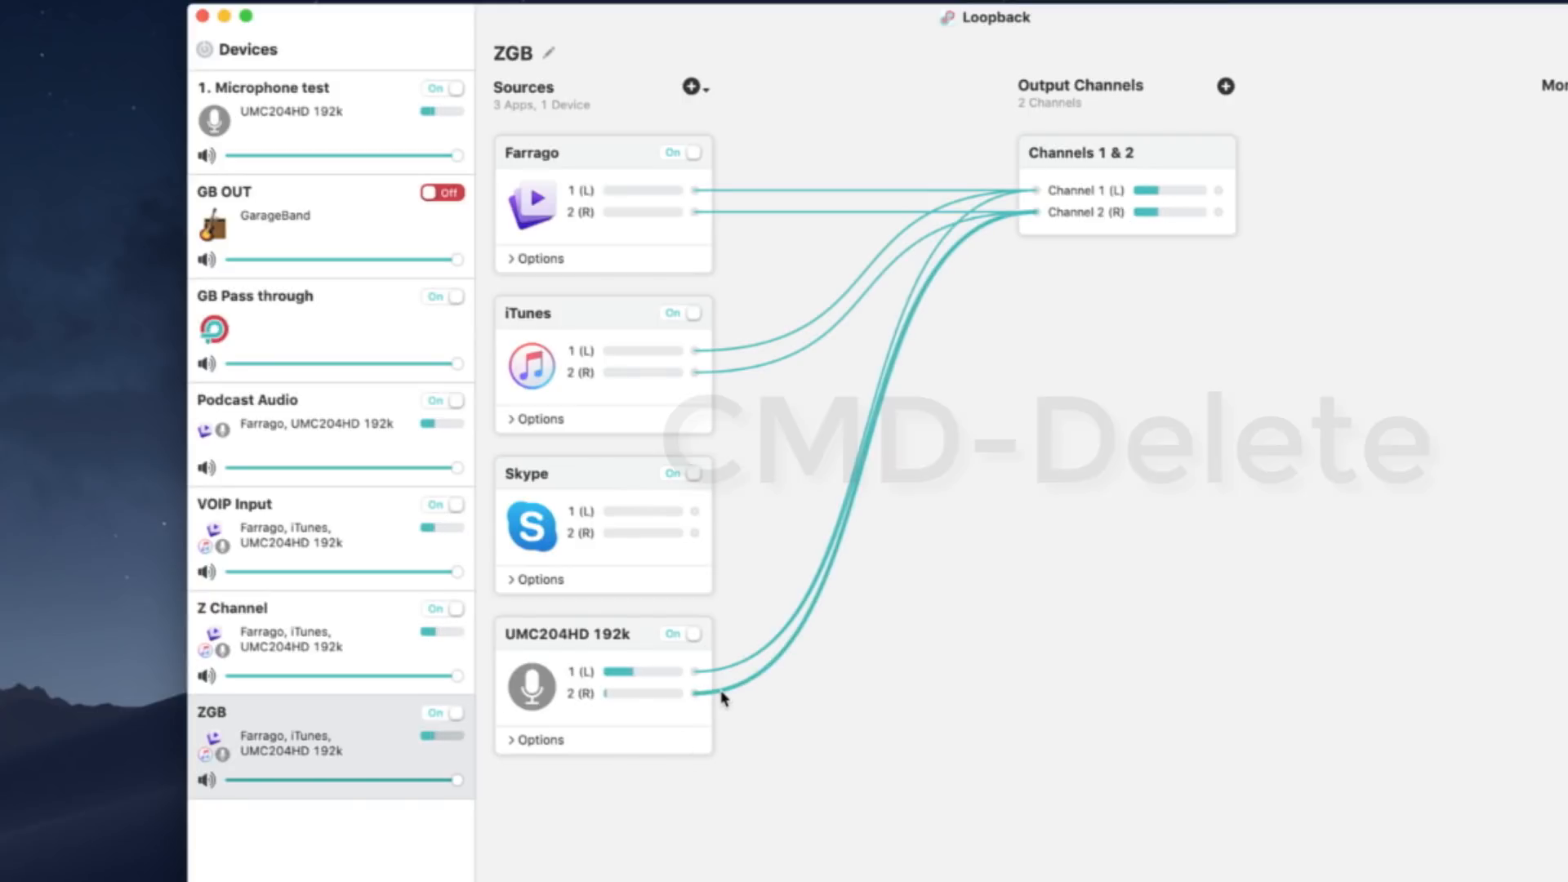
{"action": "key", "text": "super+BackSpace"}
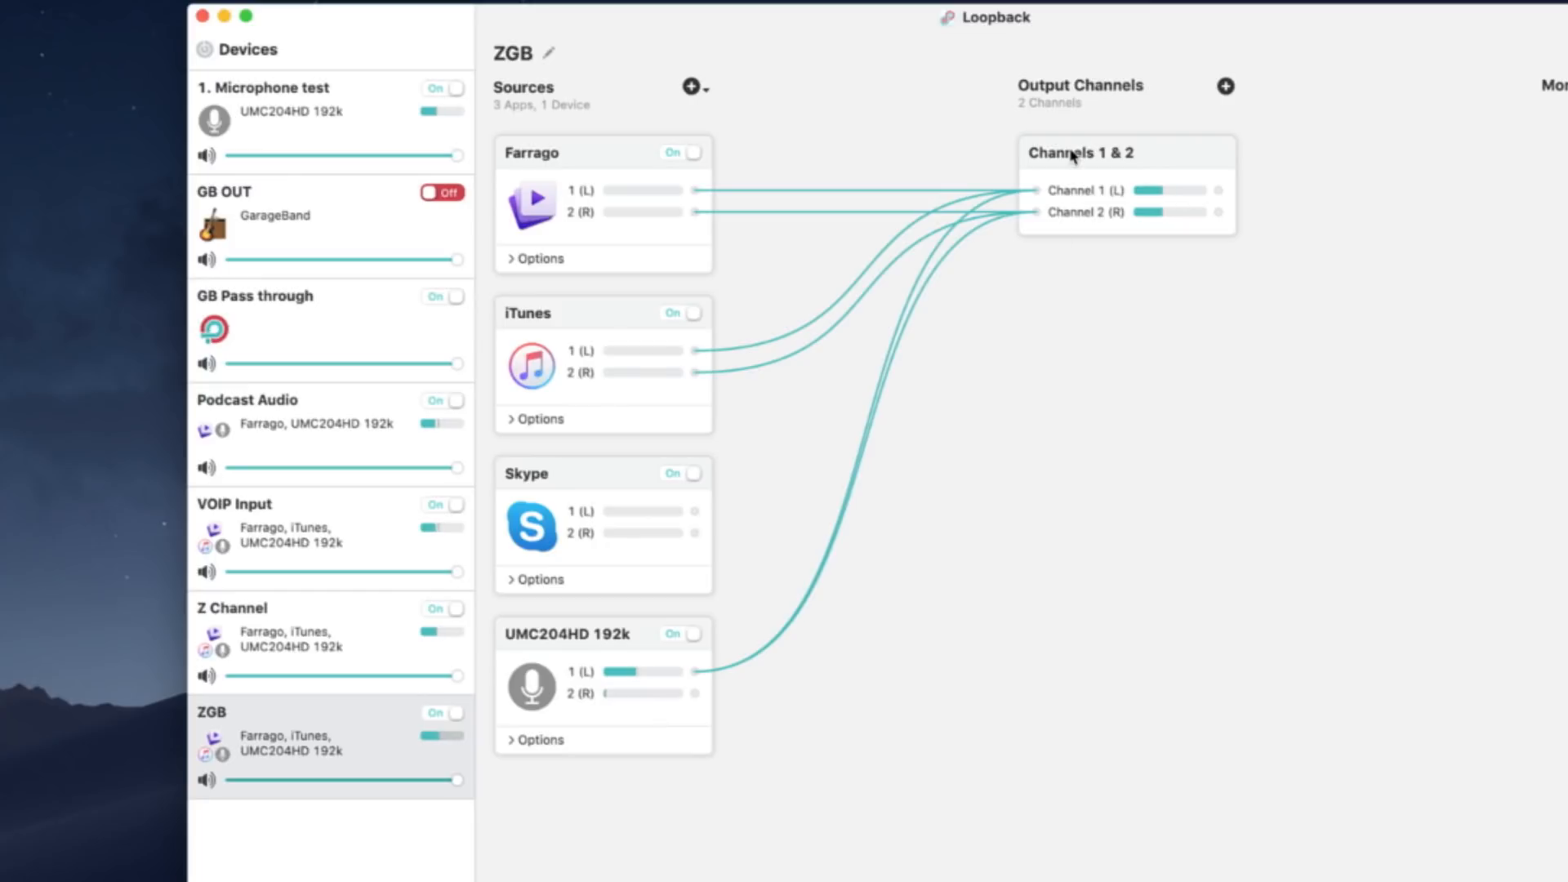
Add four more output channel pairs to ZGB, Channels 3 & 4 through Channels 9 & 10
{"action": "left_click", "coordinate": [1225, 86]}
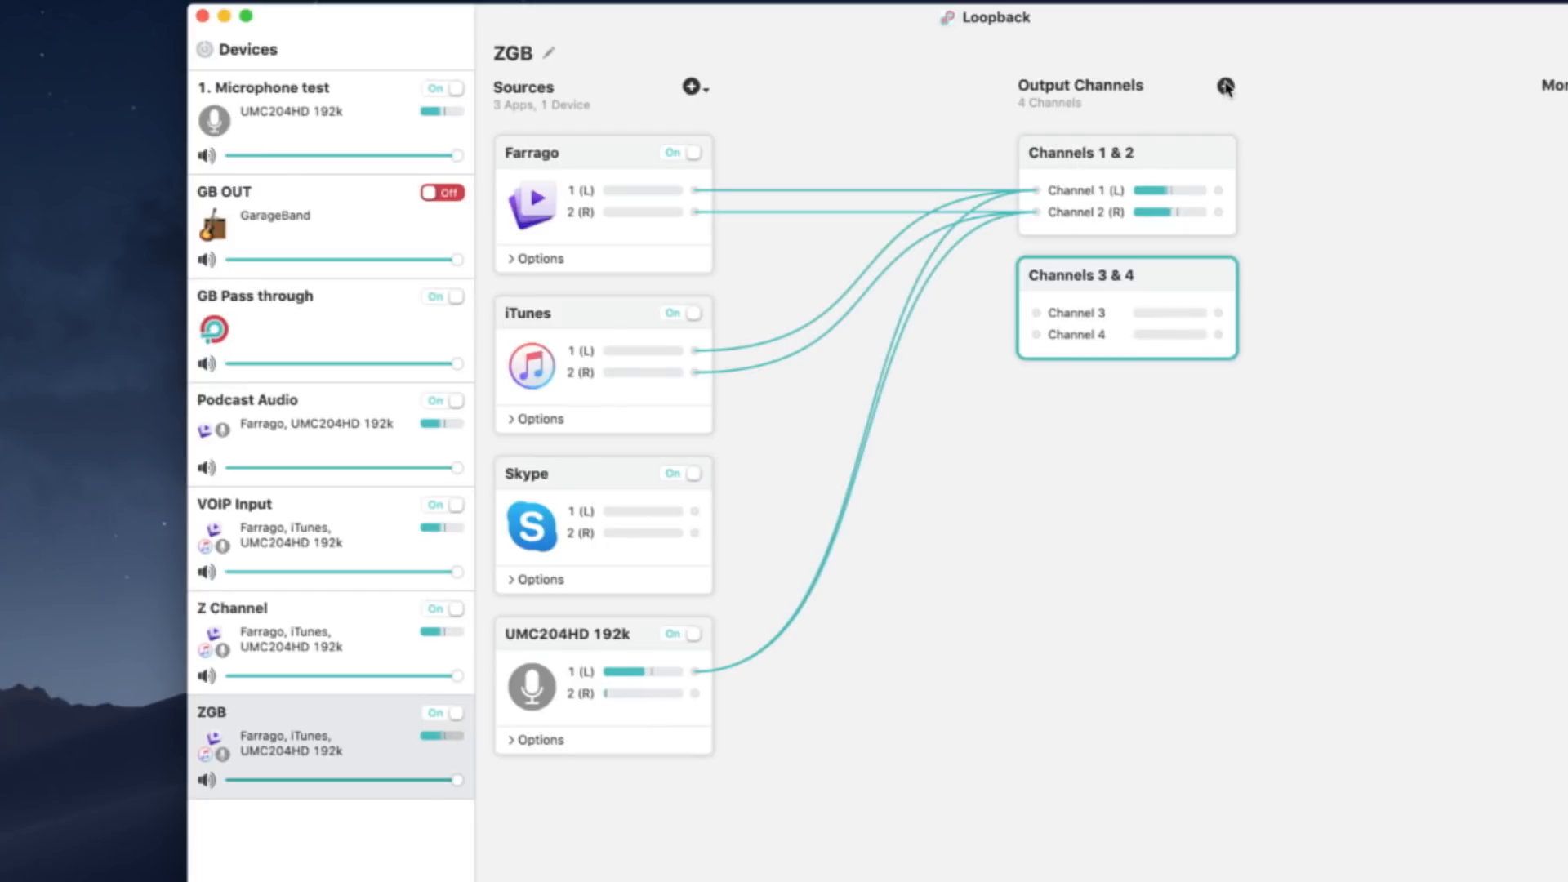
{"action": "left_click", "coordinate": [1225, 86]}
{"action": "left_click", "coordinate": [1225, 86]}
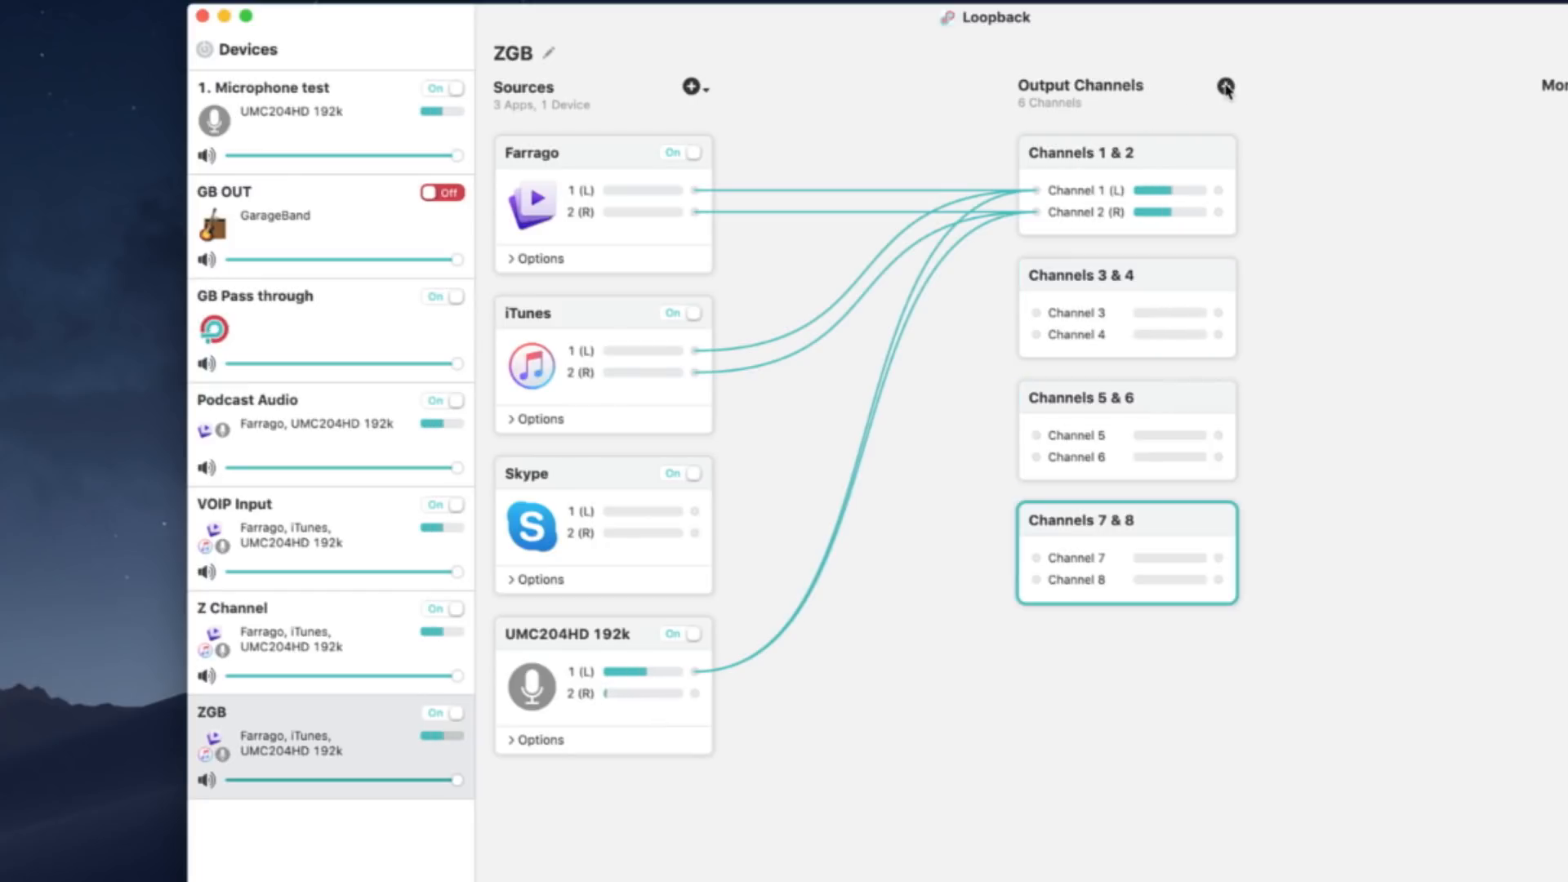
{"action": "left_click", "coordinate": [1225, 85]}
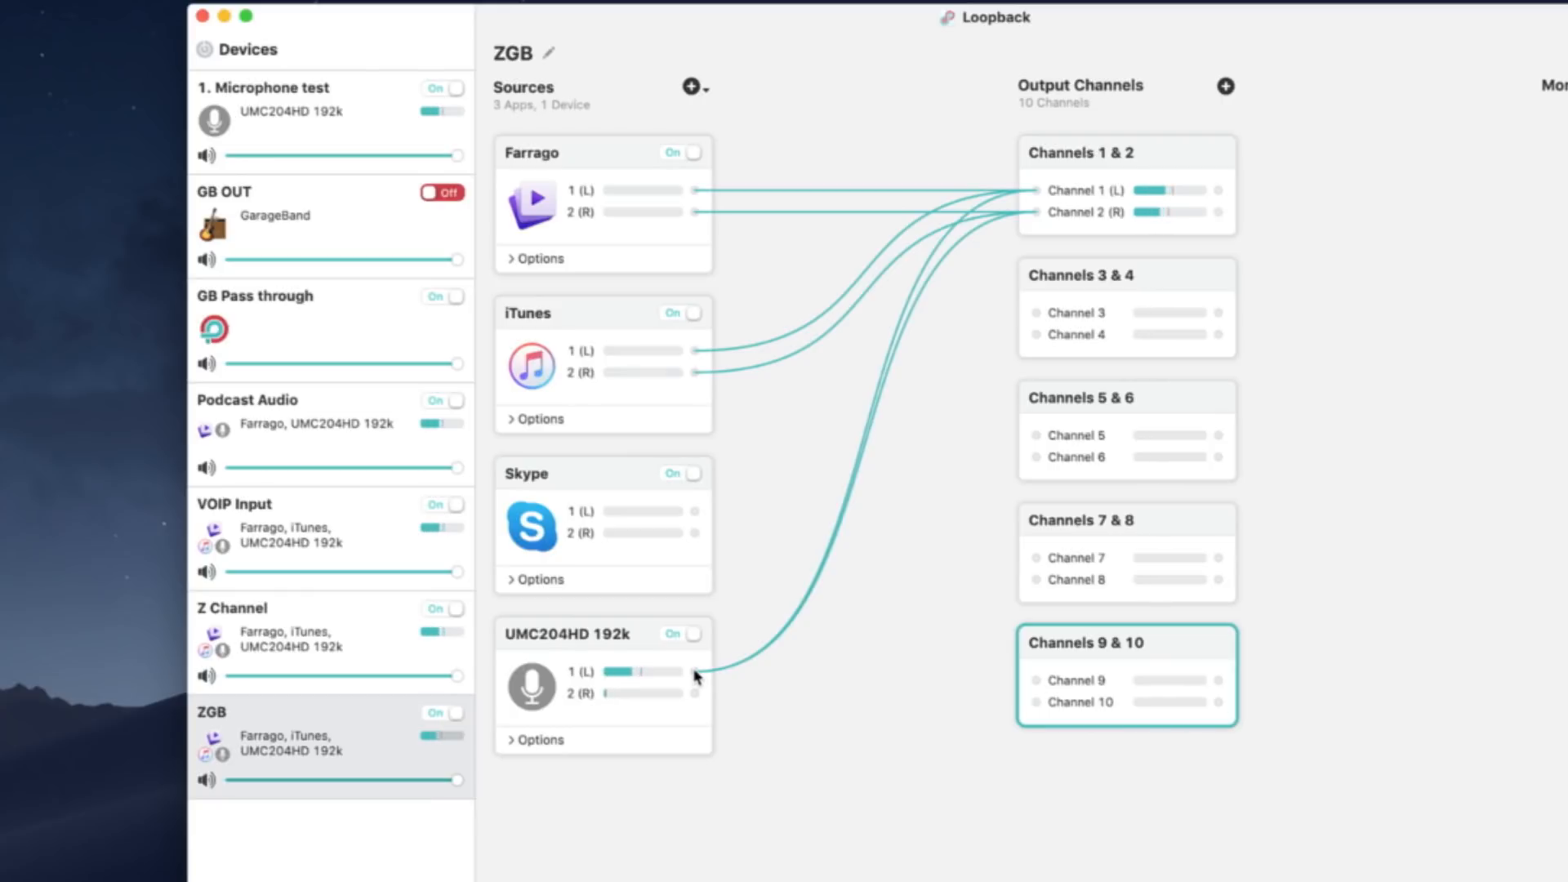
Connect the UMC204HD 192k source's 1 (L) to Channels 3 and 4, and Skype's left and right to Channels 5 and 6
{"action": "left_click_drag", "start_coordinate": [695, 673], "coordinate": [1036, 313]}
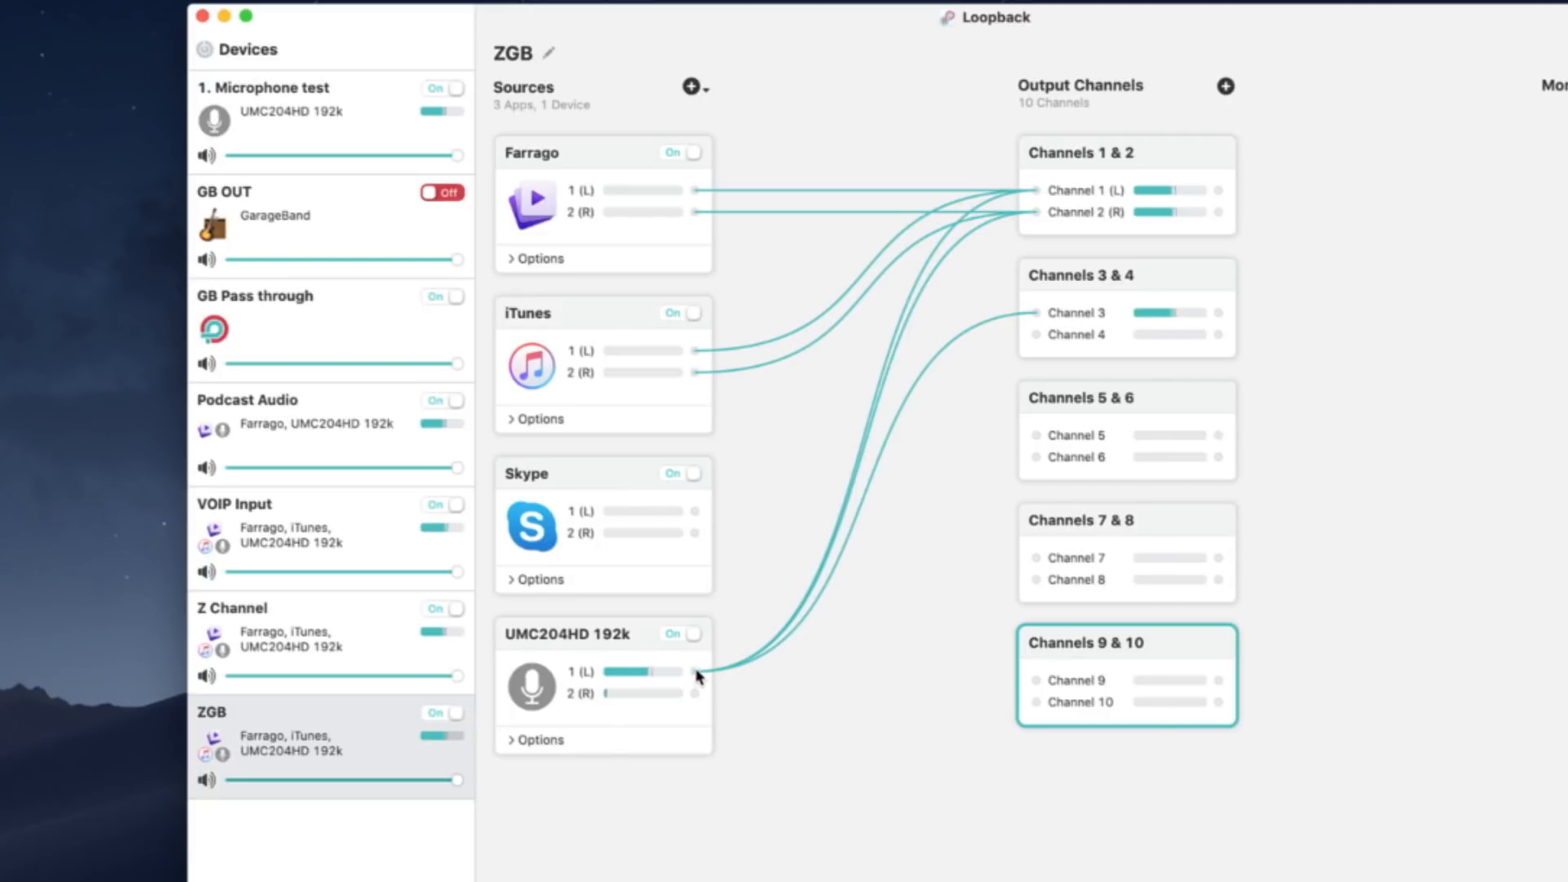
{"action": "left_click_drag", "start_coordinate": [695, 671], "coordinate": [1036, 335]}
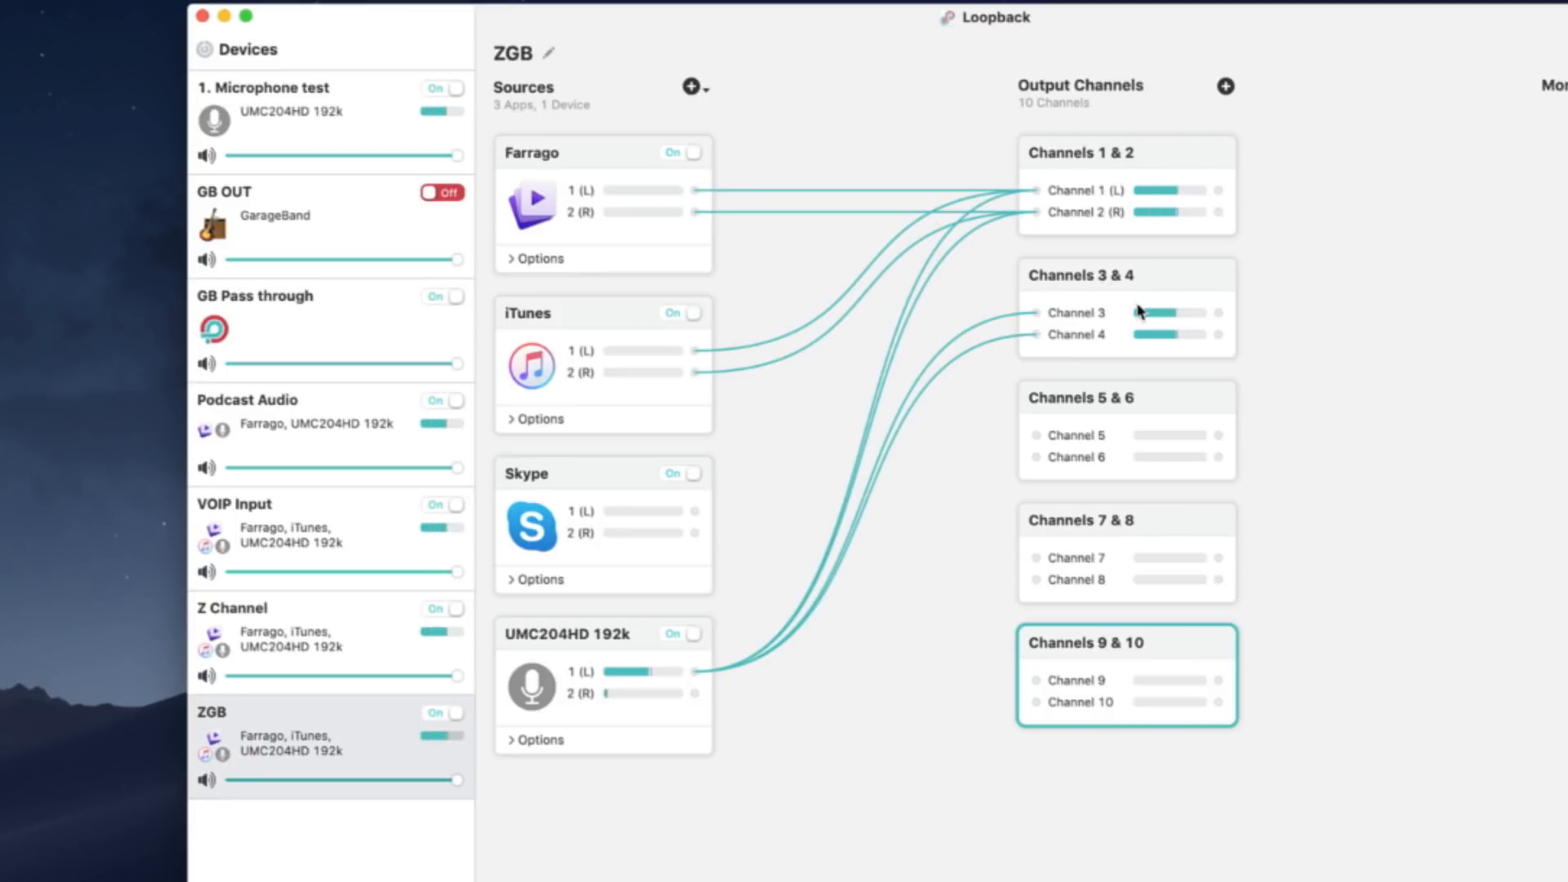
{"action": "left_click_drag", "start_coordinate": [695, 512], "coordinate": [1059, 437]}
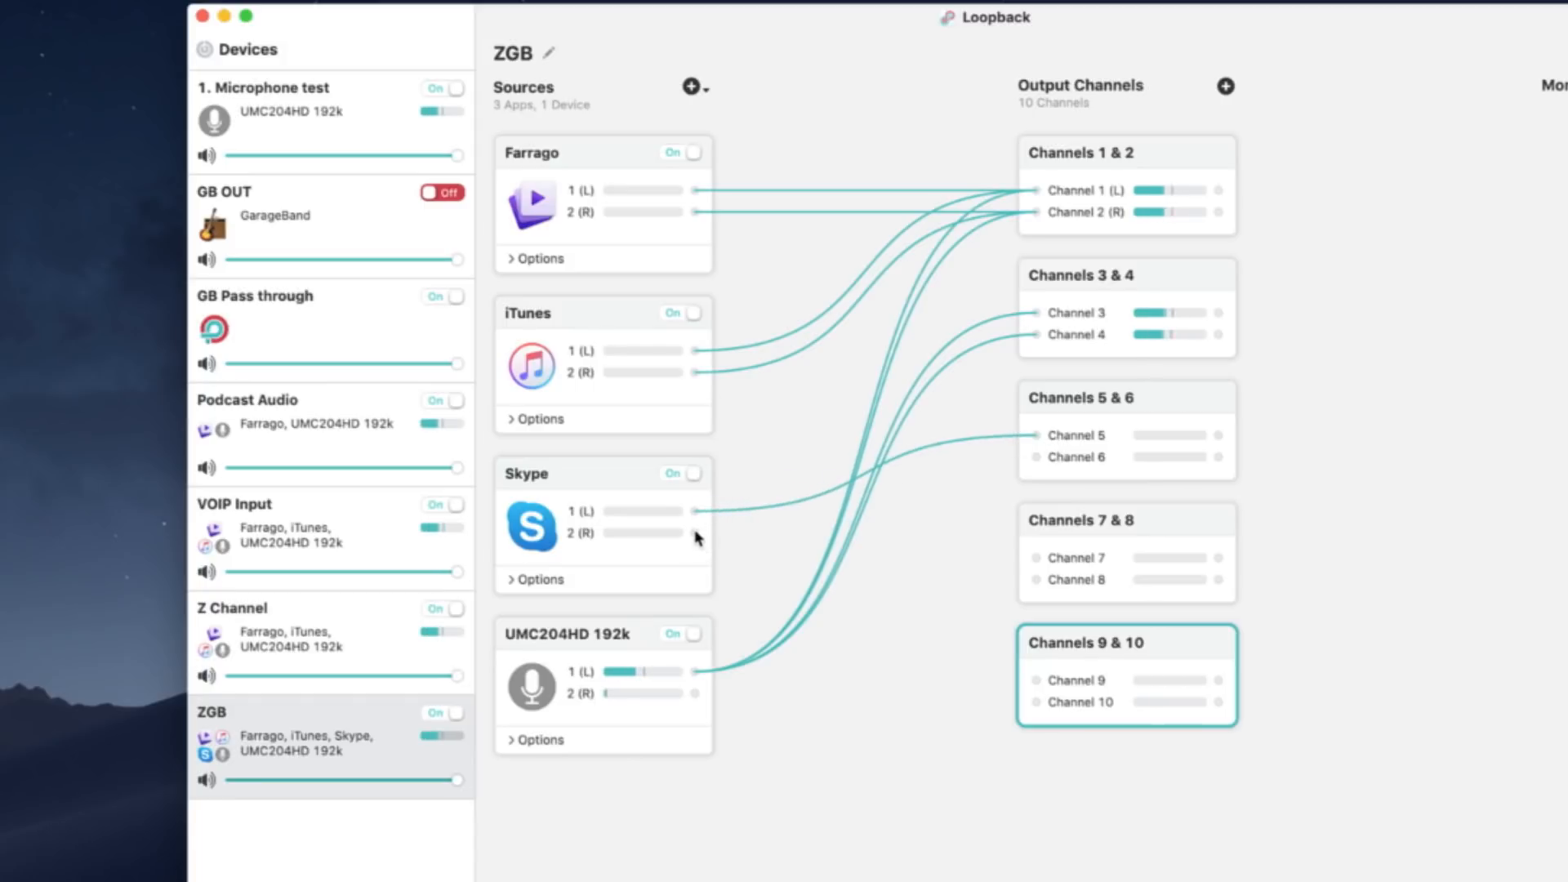
{"action": "left_click_drag", "start_coordinate": [696, 534], "coordinate": [1034, 461]}
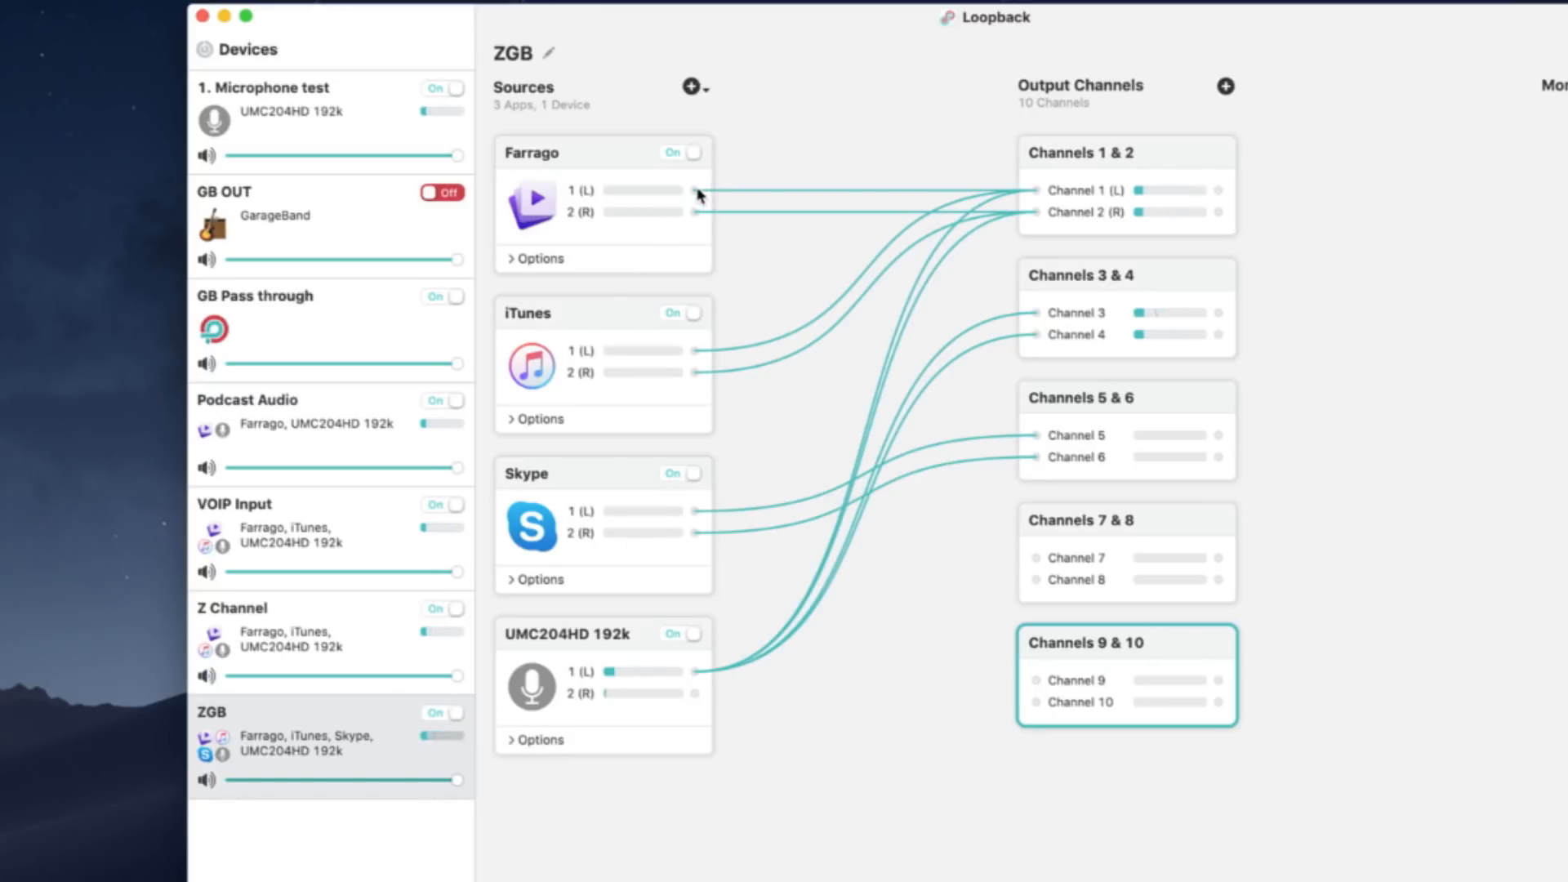
Connect Farrago's left and right to Channels 7 and 8, and iTunes' left and right to Channels 9 and 10
{"action": "left_click_drag", "start_coordinate": [695, 191], "coordinate": [1036, 559]}
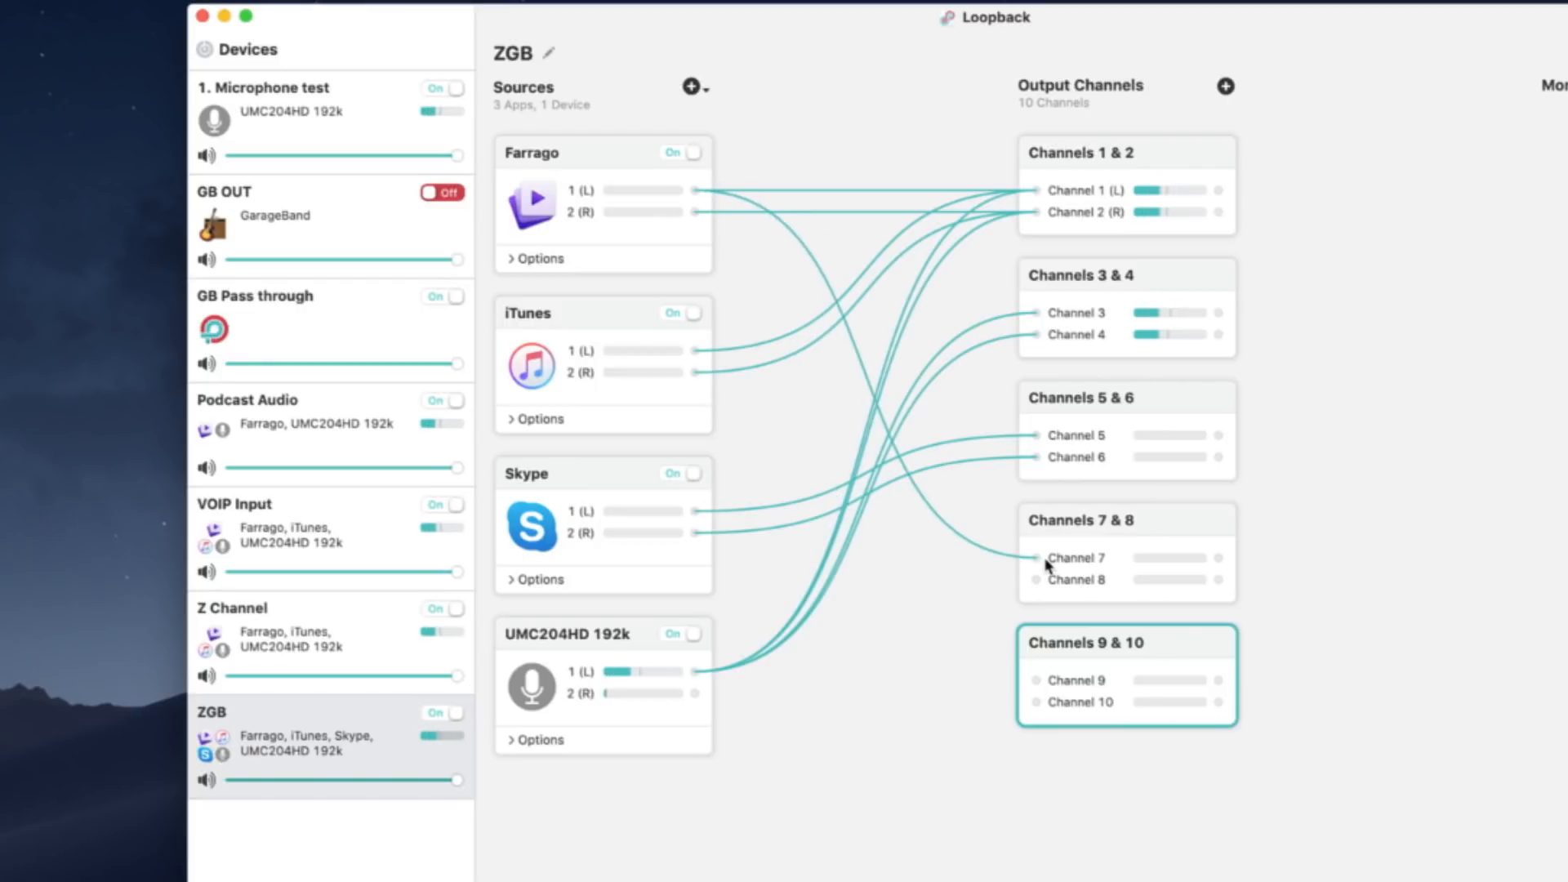
{"action": "left_click_drag", "start_coordinate": [695, 213], "coordinate": [1031, 580]}
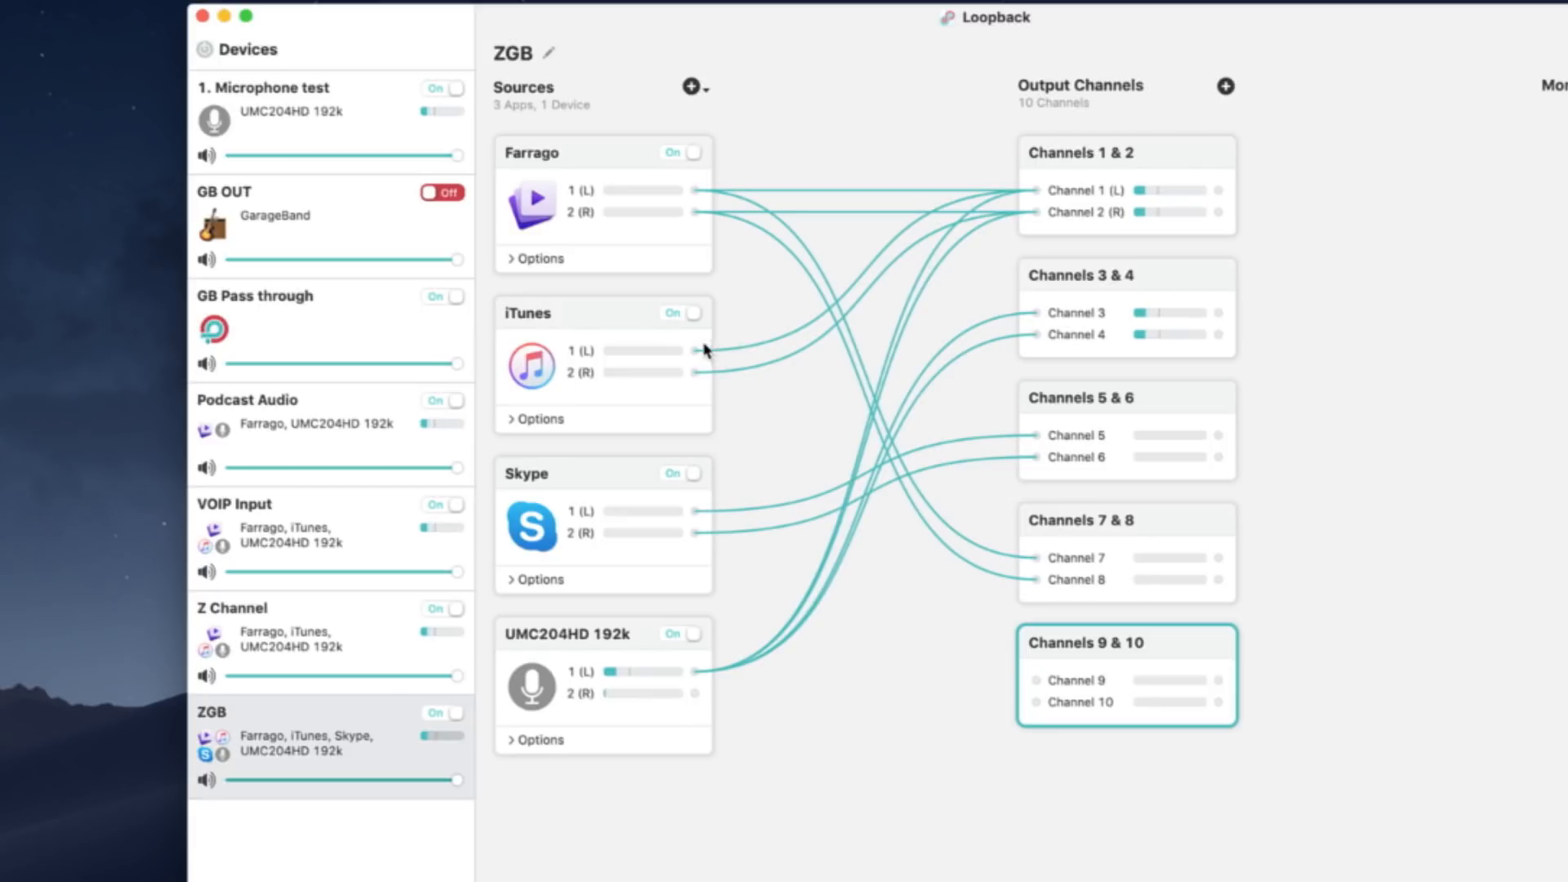
{"action": "left_click_drag", "start_coordinate": [695, 351], "coordinate": [1034, 681]}
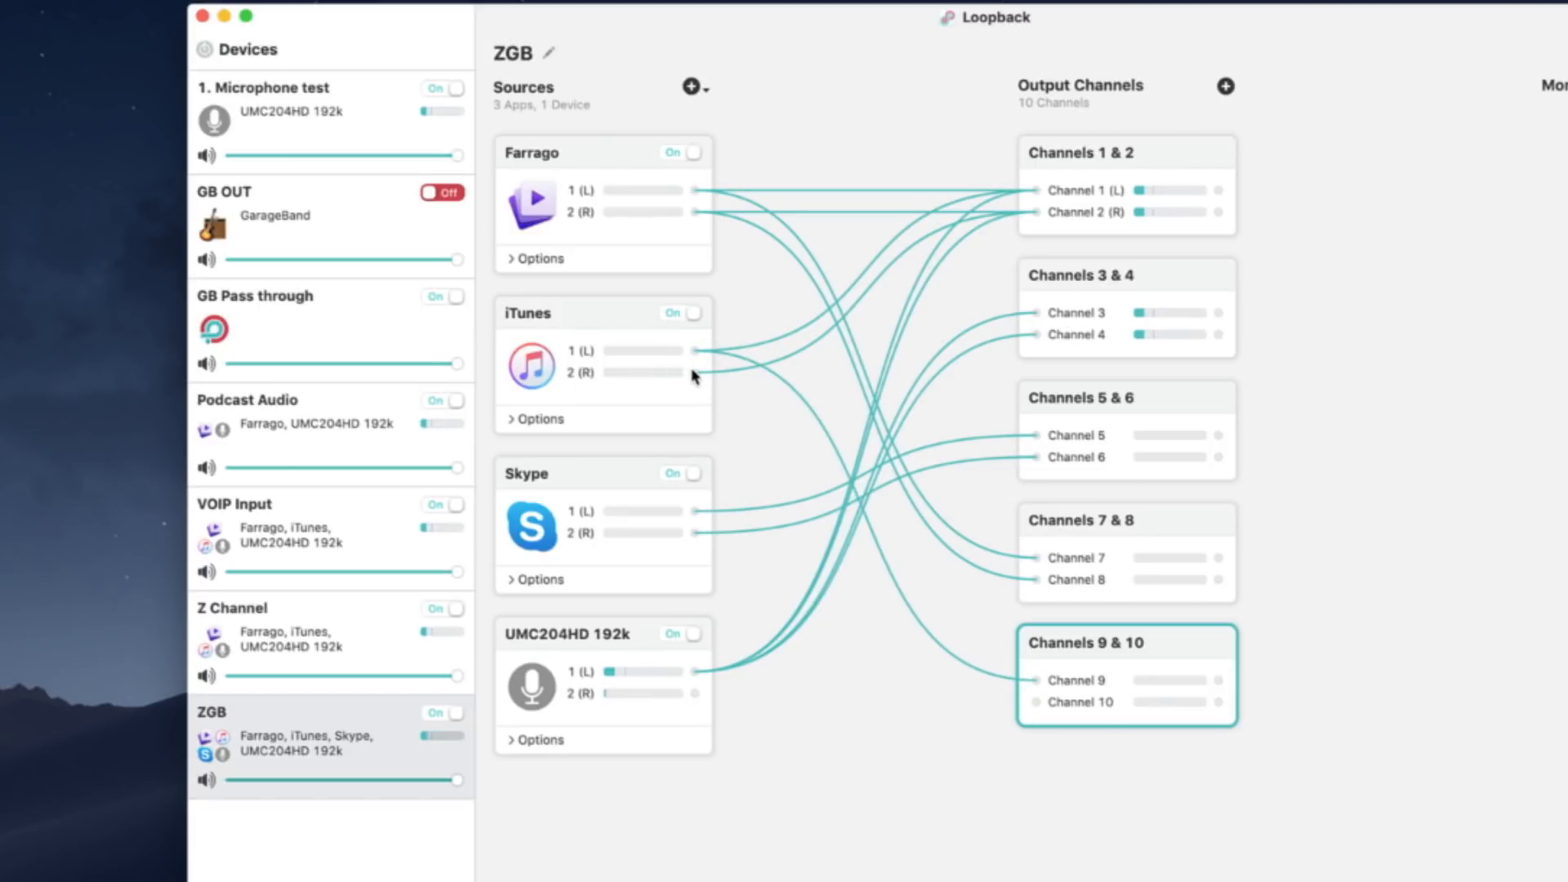
{"action": "left_click_drag", "start_coordinate": [695, 372], "coordinate": [1024, 704]}
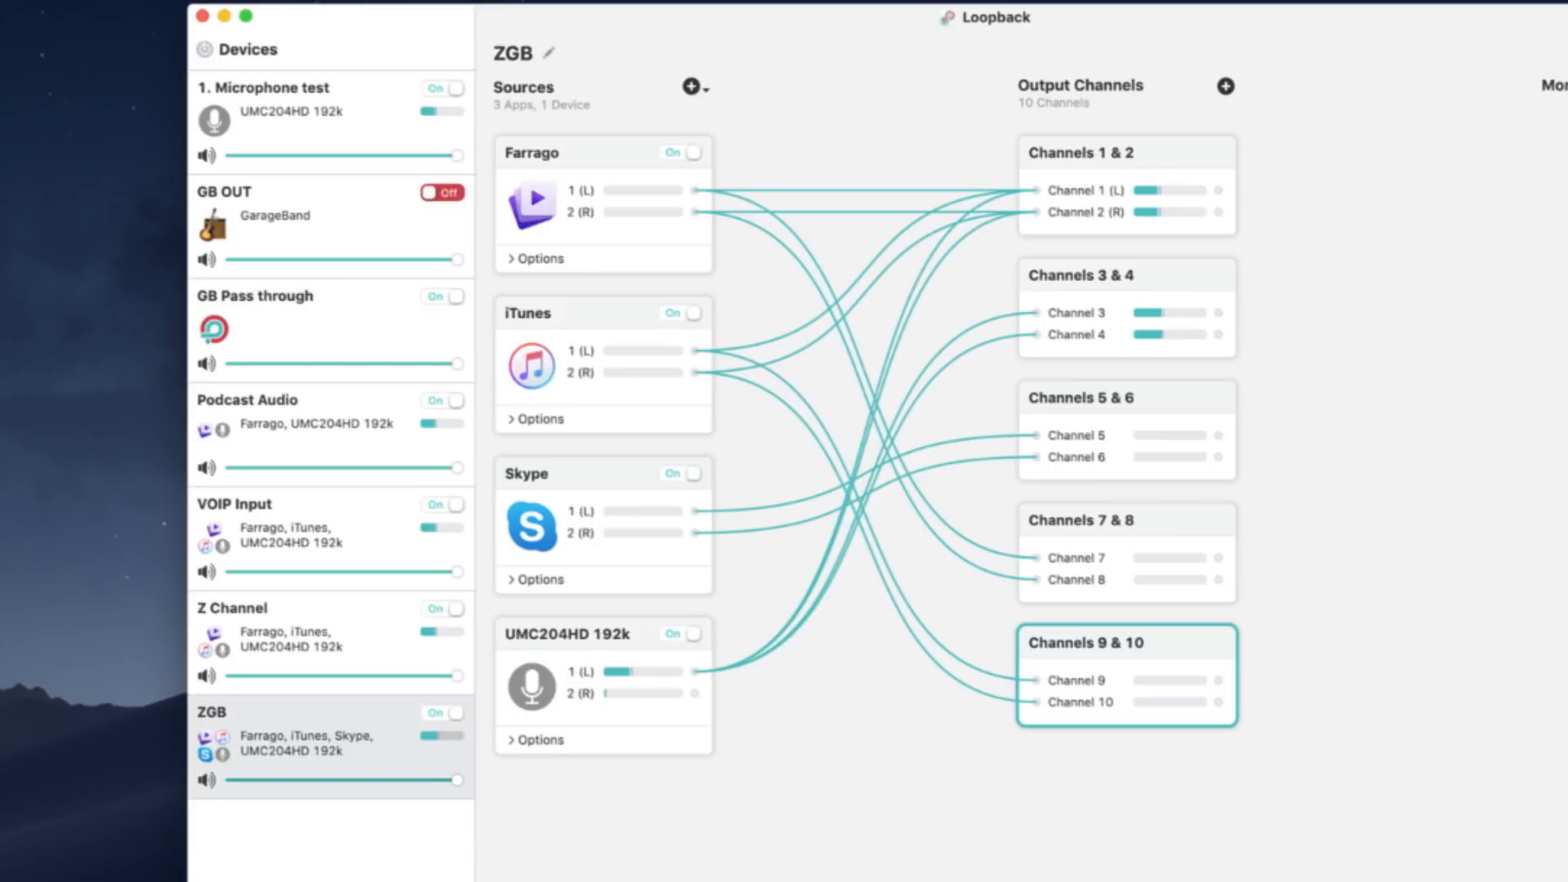
Add Built-in Output as a monitor of ZGB and delete both of its connections from Channels 1 & 2
{"action": "left_click", "coordinate": [1516, 88]}
{"action": "left_click", "coordinate": [1546, 126]}
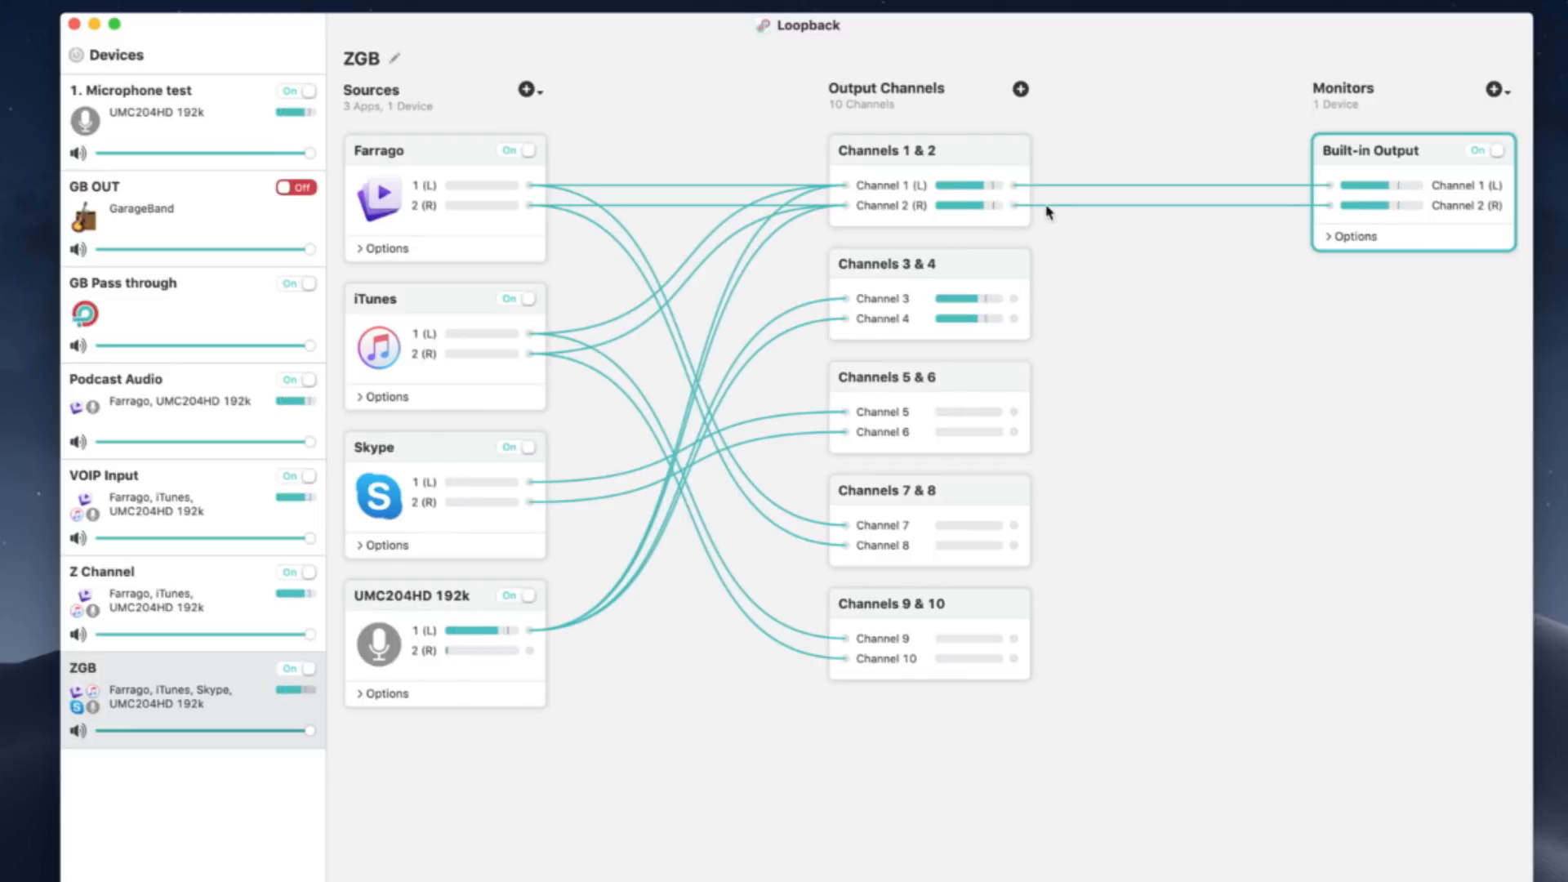
{"action": "left_click", "coordinate": [1120, 188]}
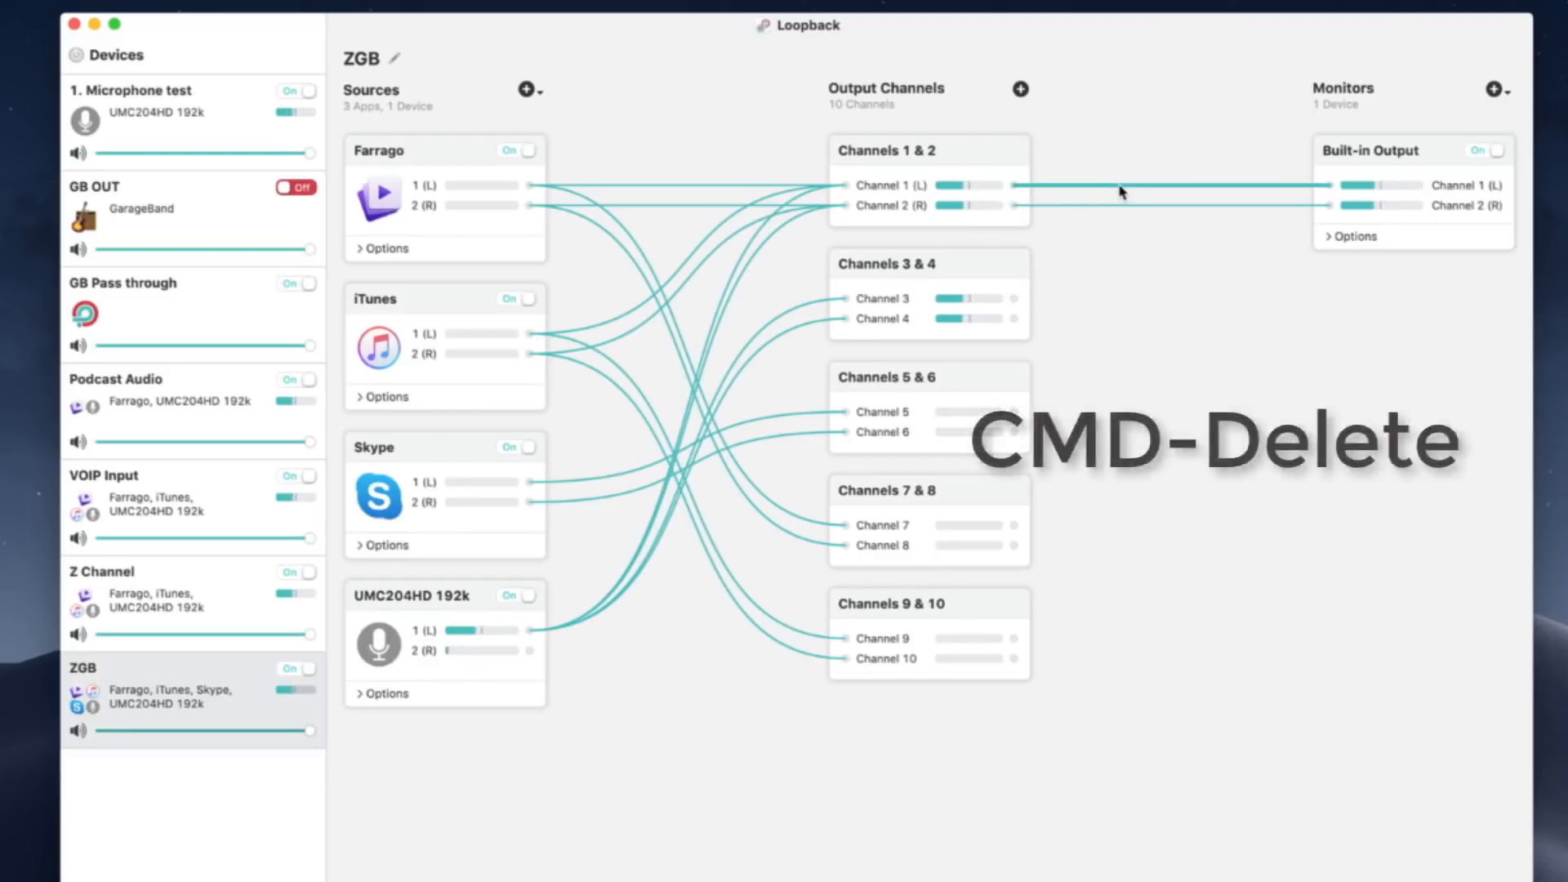
{"action": "key", "text": "super+BackSpace"}
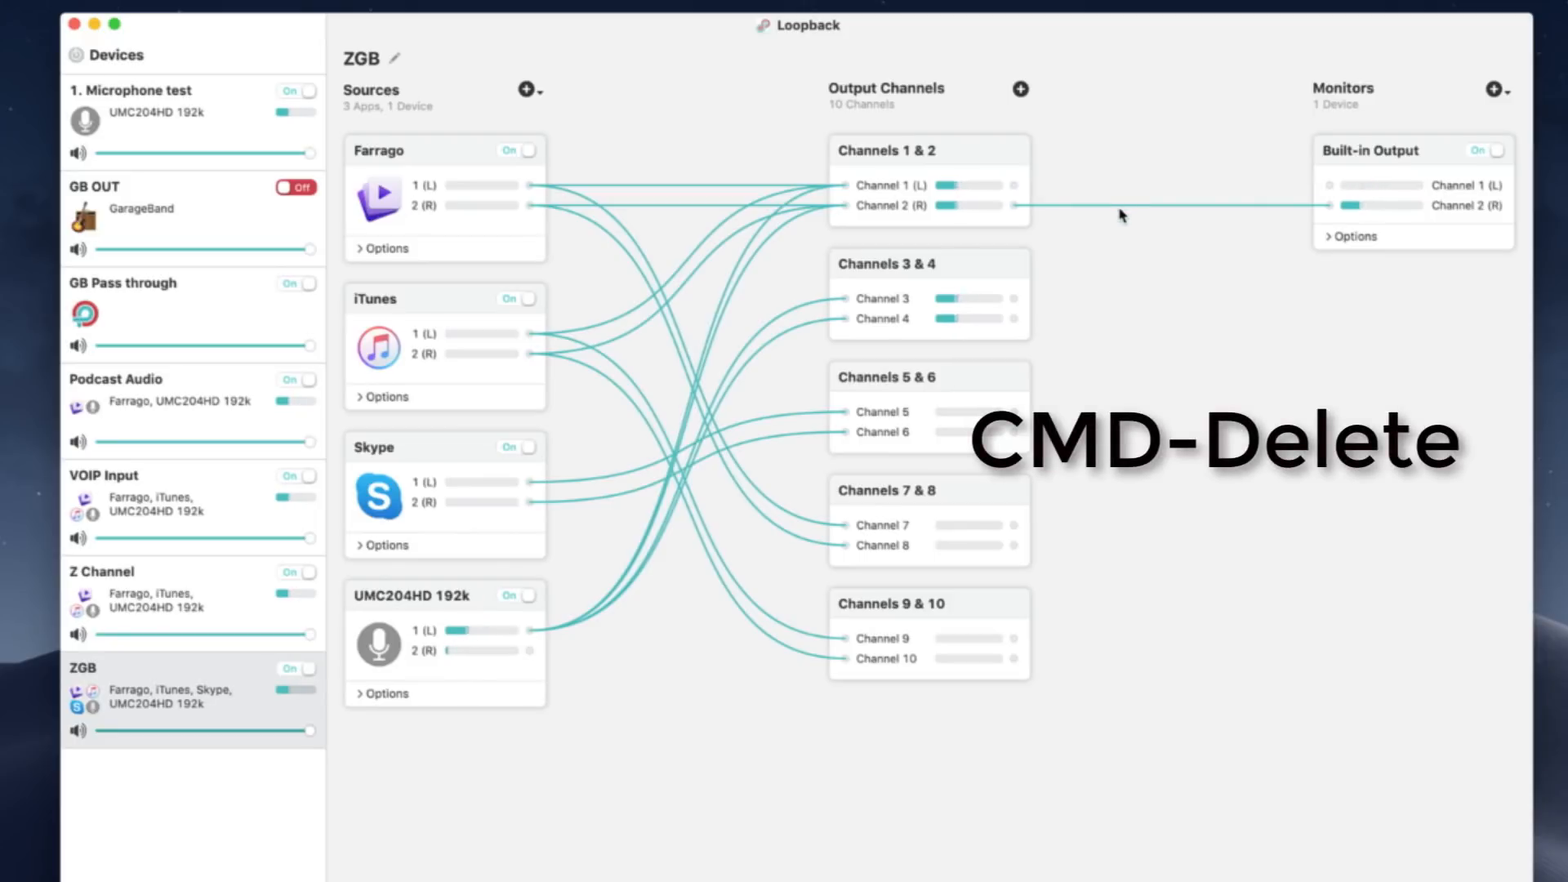
{"action": "left_click", "coordinate": [1122, 207]}
{"action": "key", "text": "super+BackSpace"}
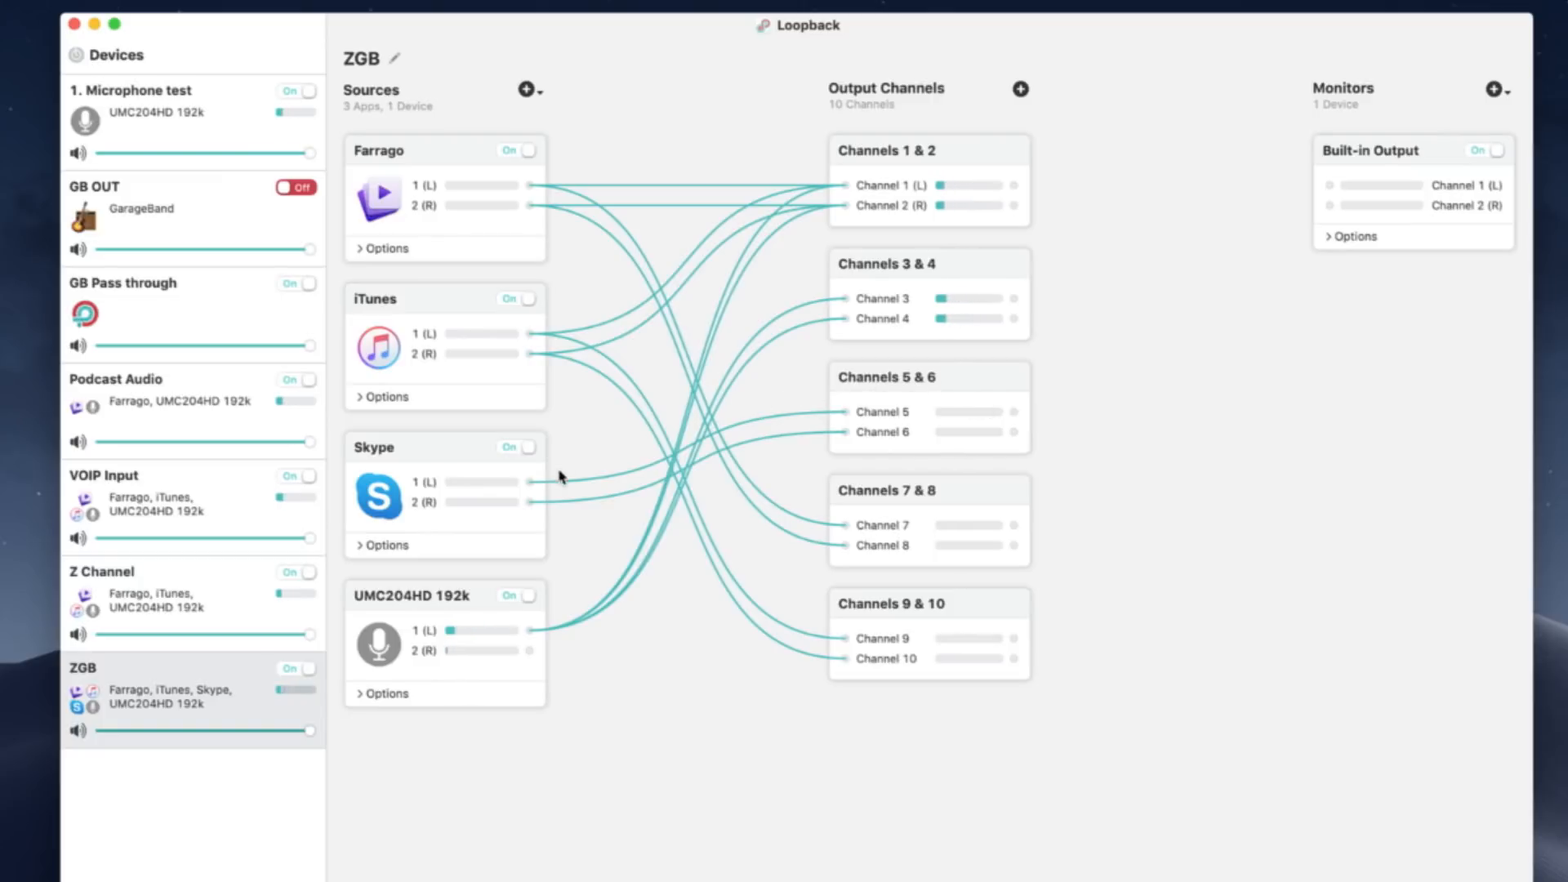
Connect Channels 5, 7 and 9 to Built-in Output's Channel 1 (L), and Channels 6, 8 and 10 to its Channel 2 (R)
{"action": "left_click_drag", "start_coordinate": [1013, 412], "coordinate": [1328, 182]}
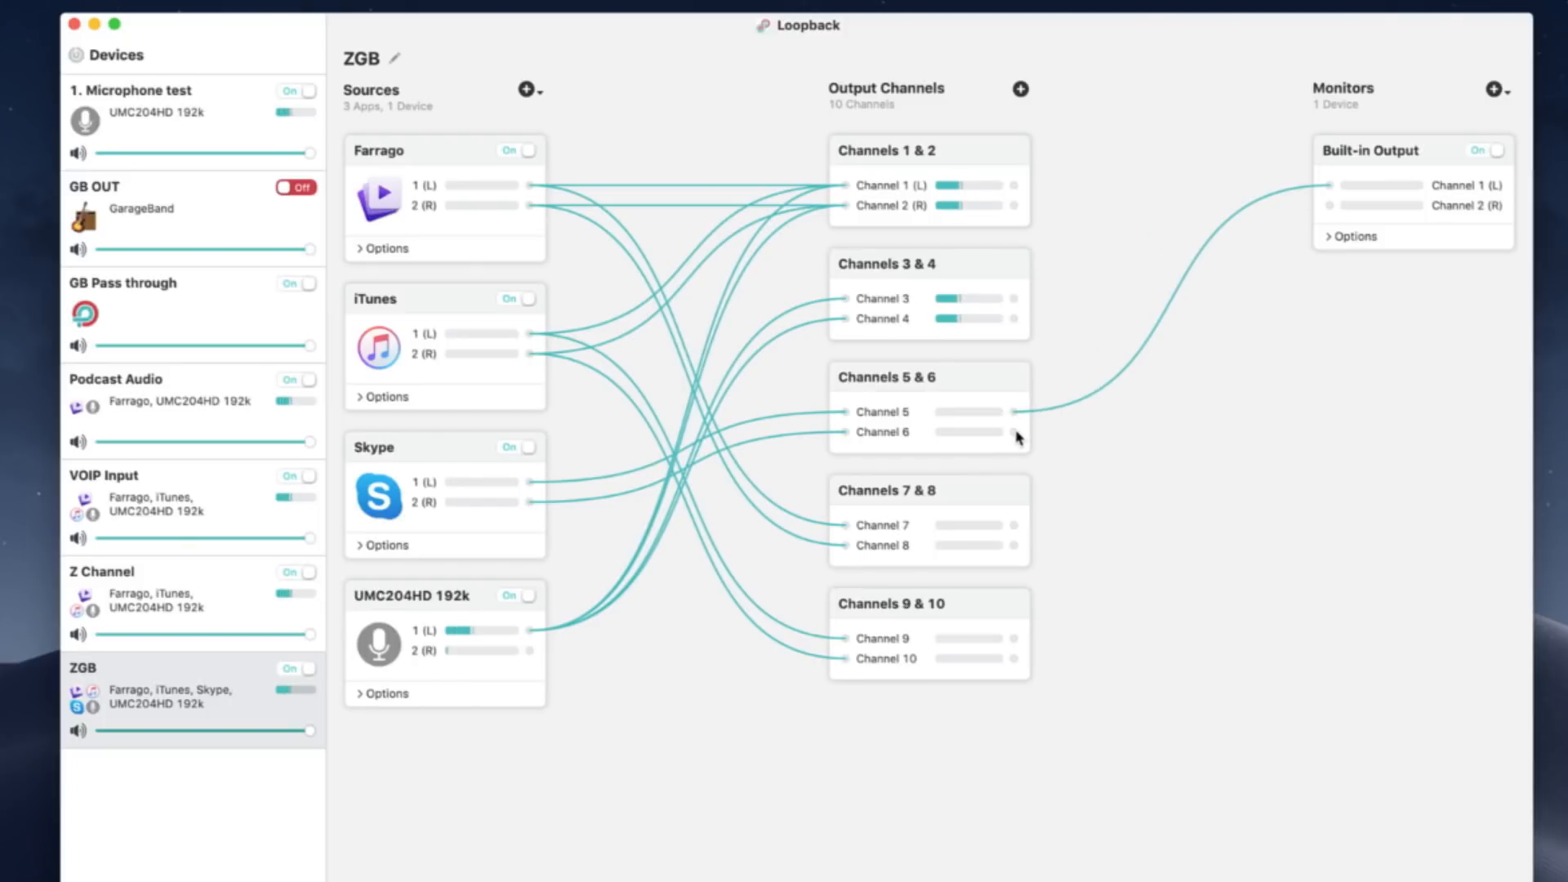
{"action": "left_click_drag", "start_coordinate": [1015, 432], "coordinate": [1329, 205]}
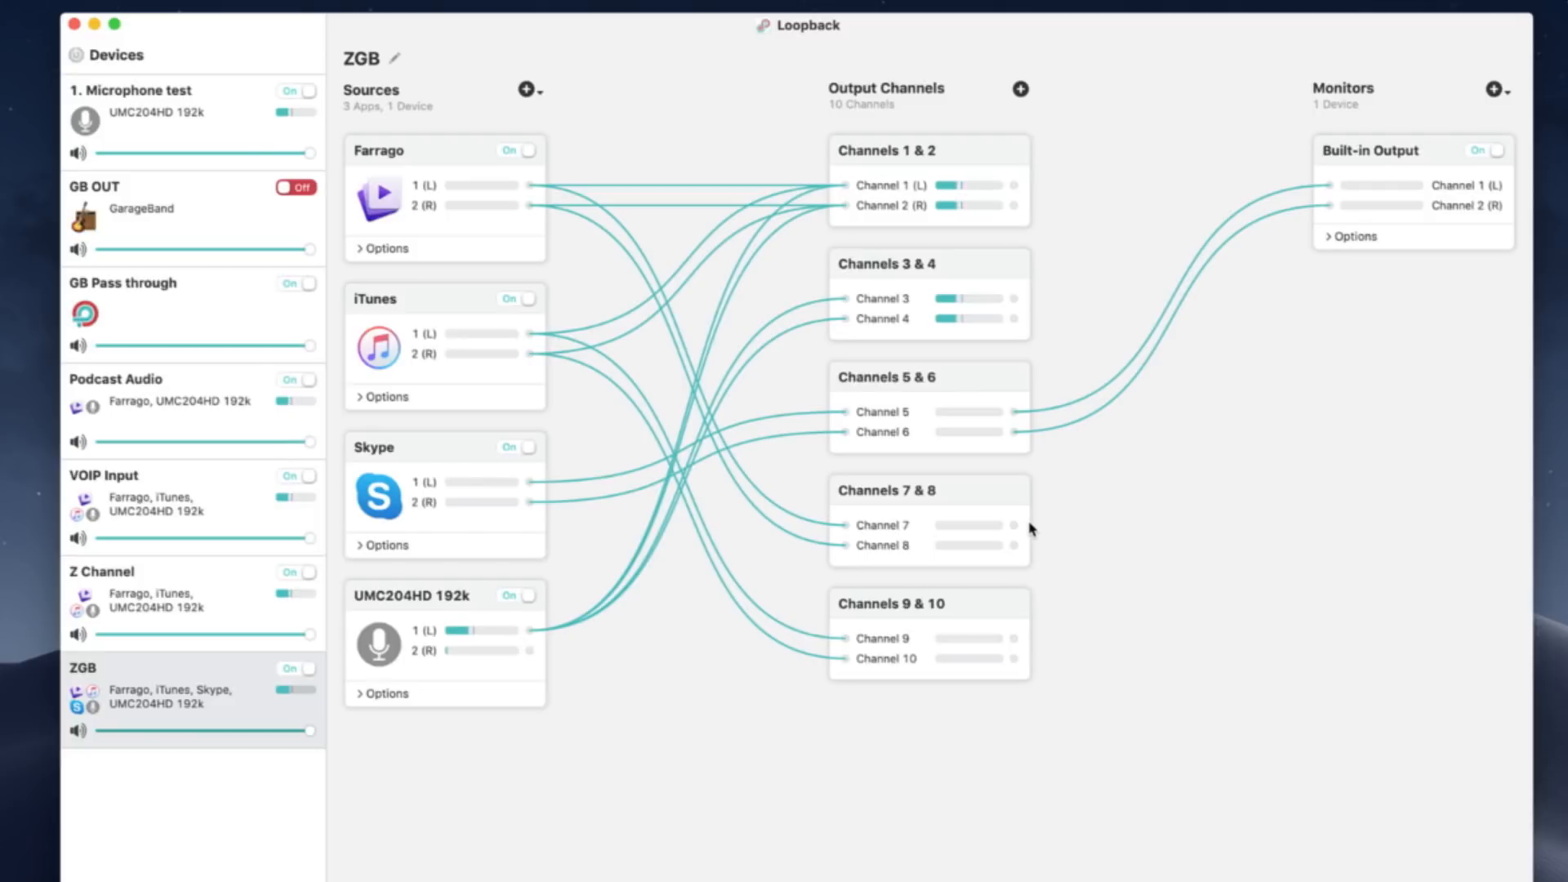
{"action": "left_click_drag", "start_coordinate": [1014, 525], "coordinate": [1312, 188]}
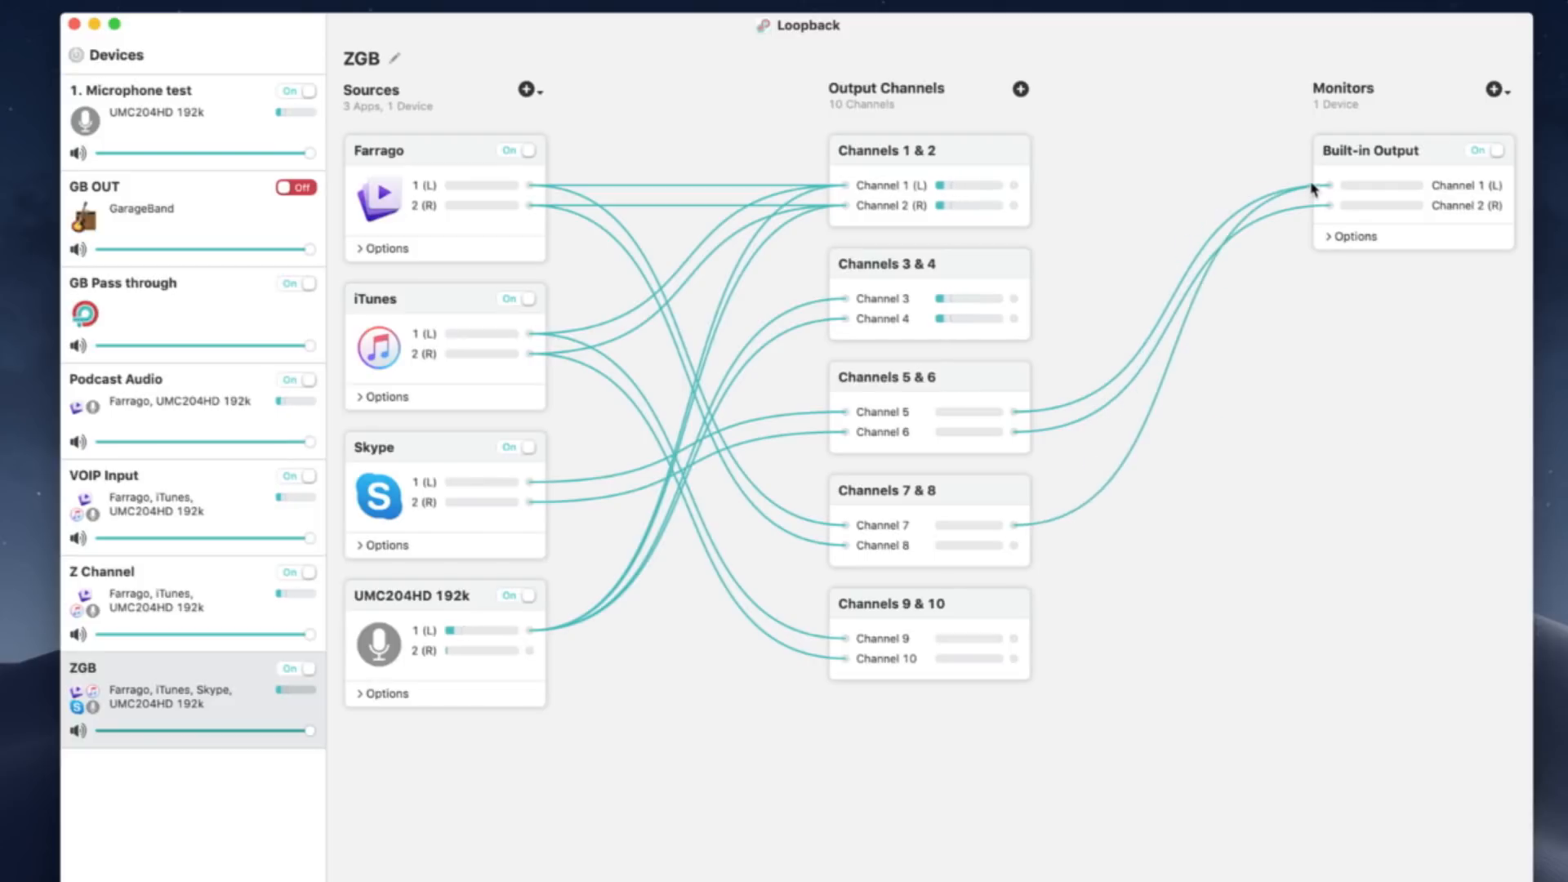
{"action": "left_click_drag", "start_coordinate": [1014, 546], "coordinate": [1331, 207]}
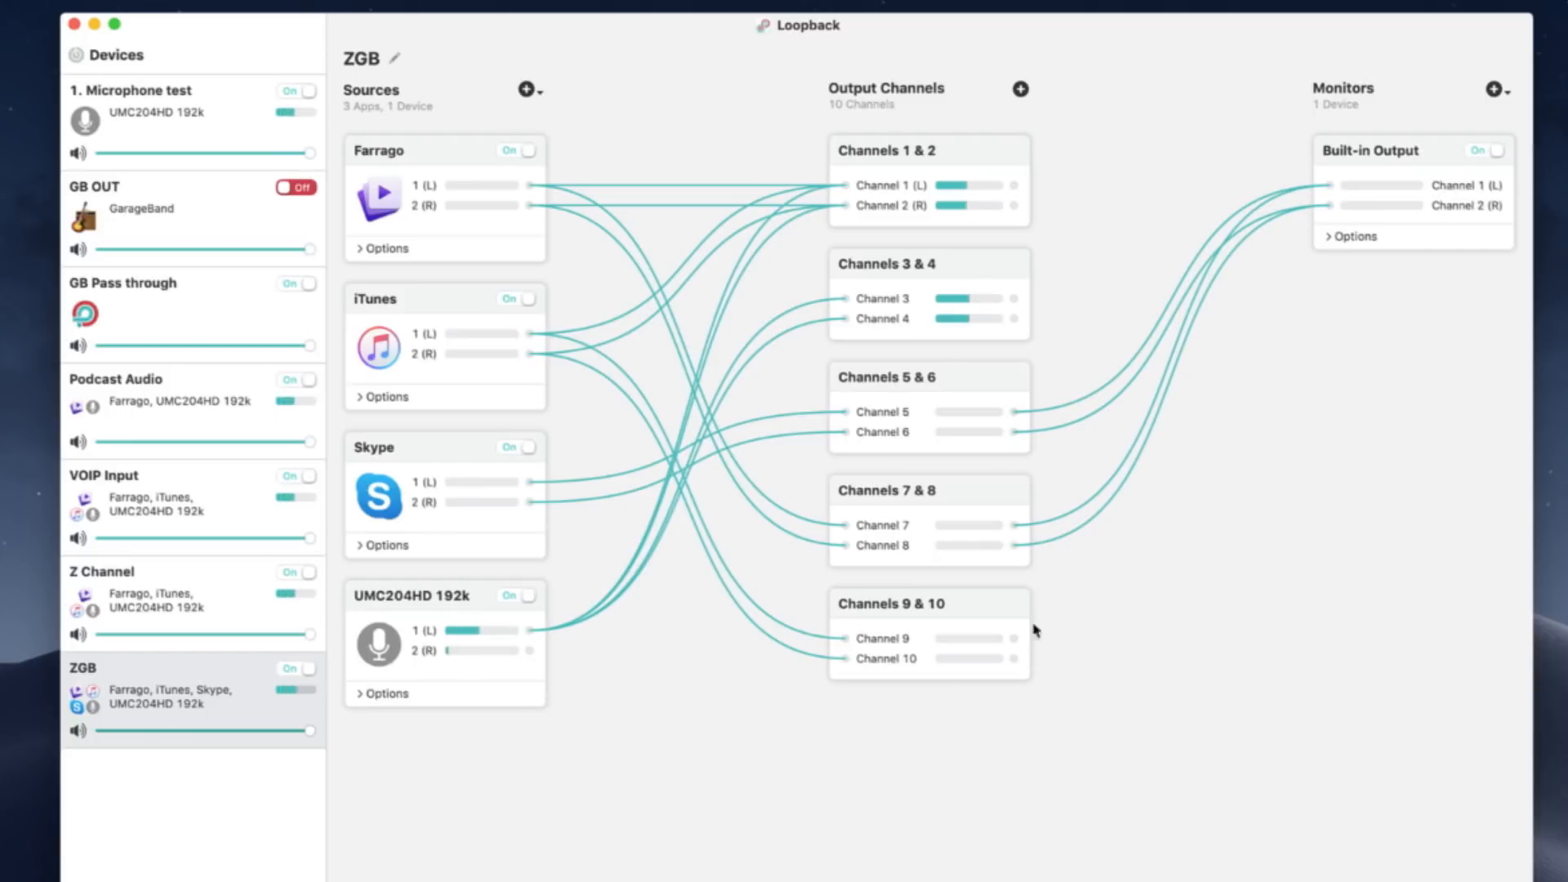
{"action": "left_click_drag", "start_coordinate": [1014, 637], "coordinate": [1322, 190]}
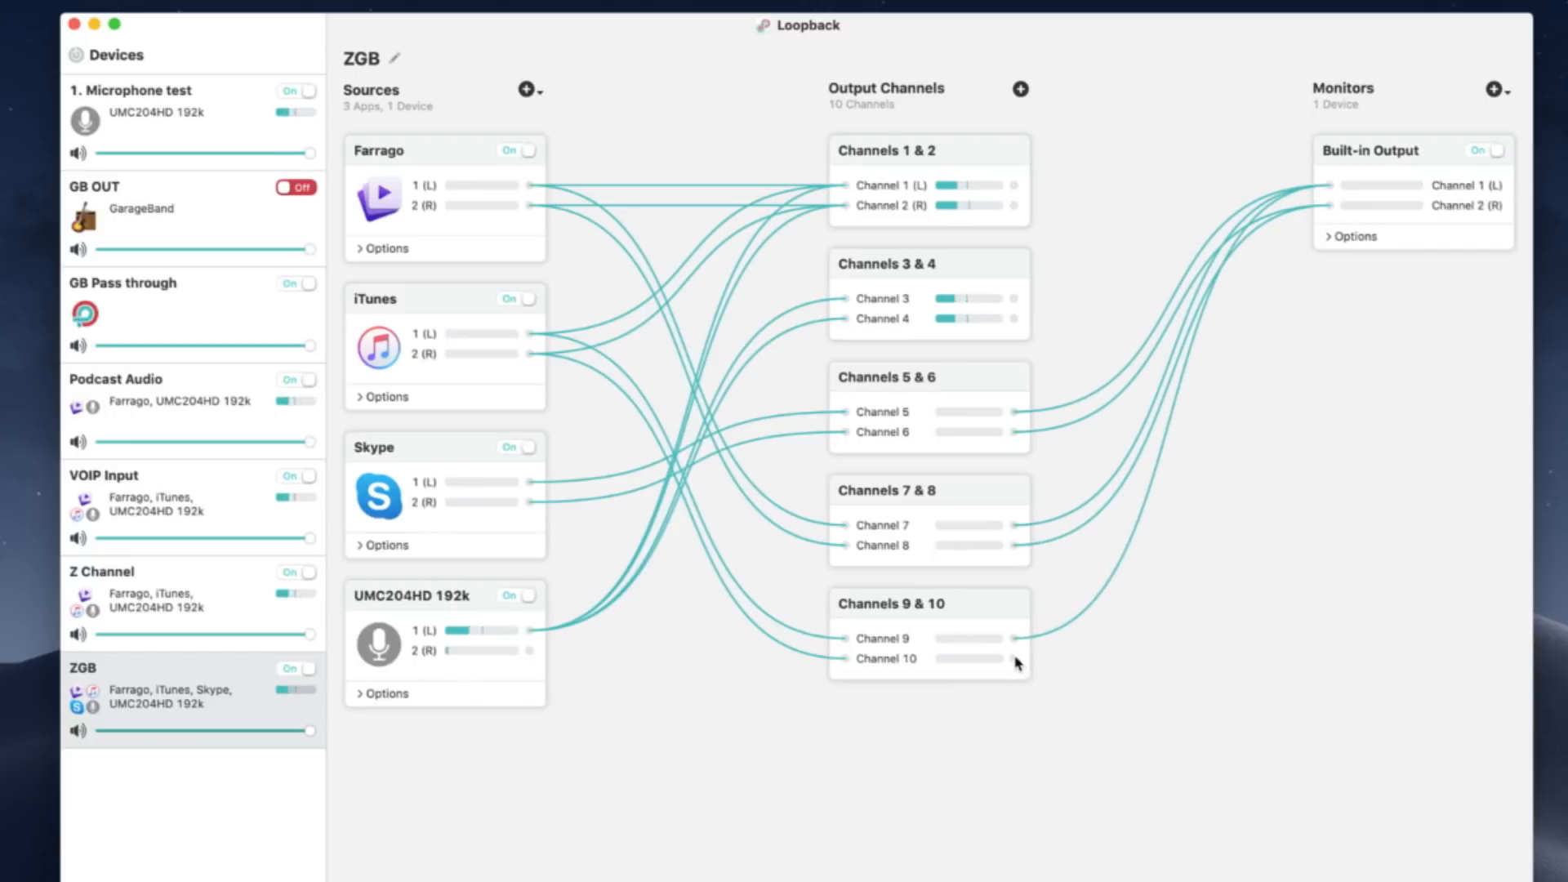
{"action": "left_click_drag", "start_coordinate": [1017, 661], "coordinate": [1330, 206]}
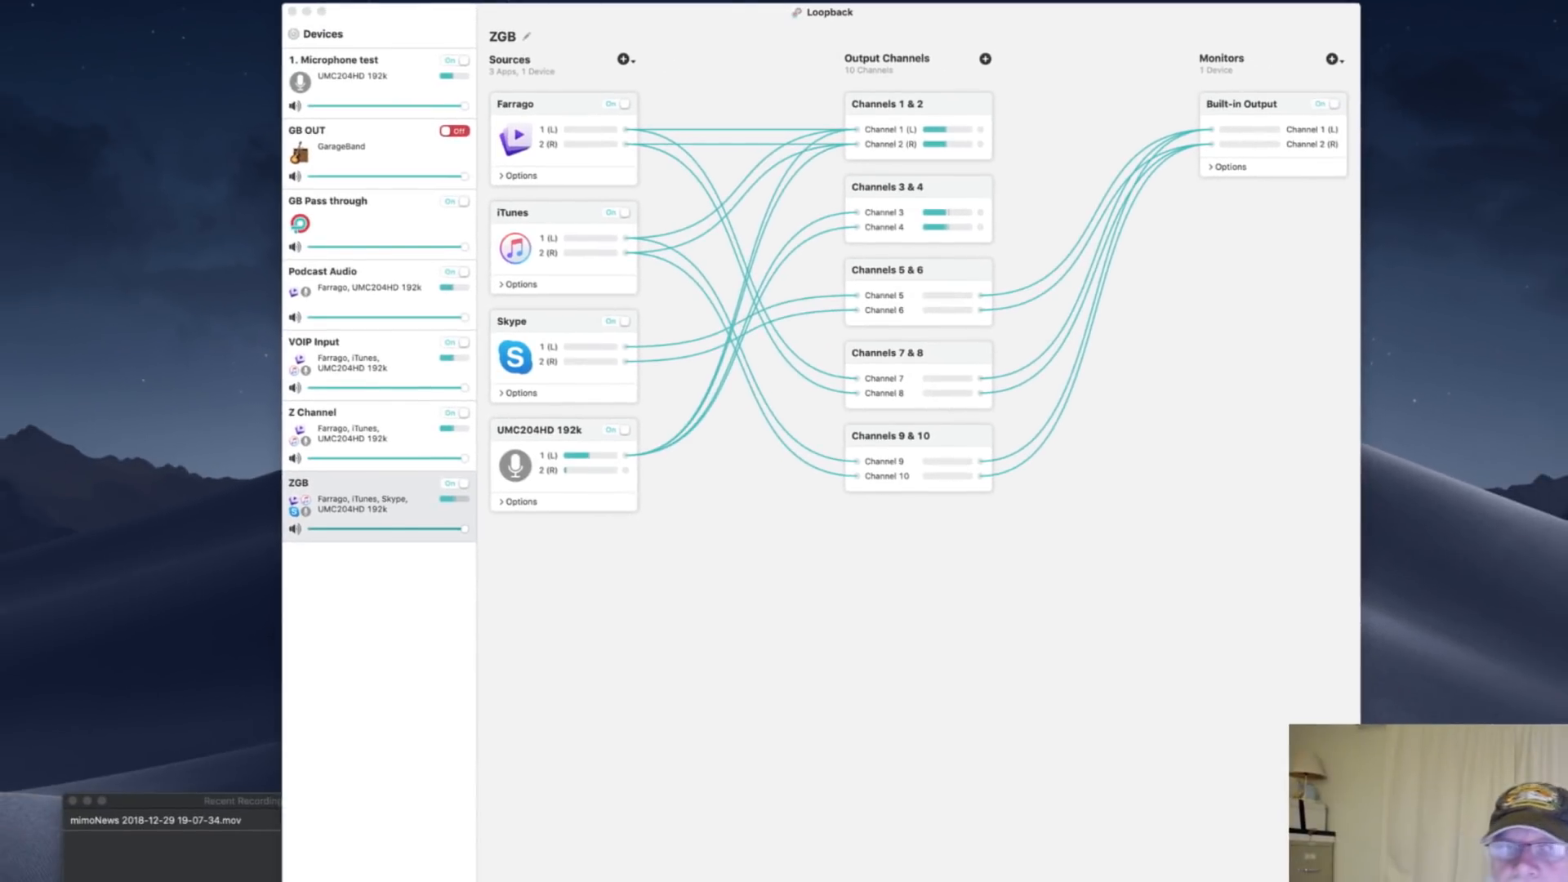
Bring Farrago into view and select the sound assigned to Q, look at Skype's Audio & Video settings, and clear both windows away again
{"action": "left_click_drag", "start_coordinate": [1564, 482], "coordinate": [829, 457]}
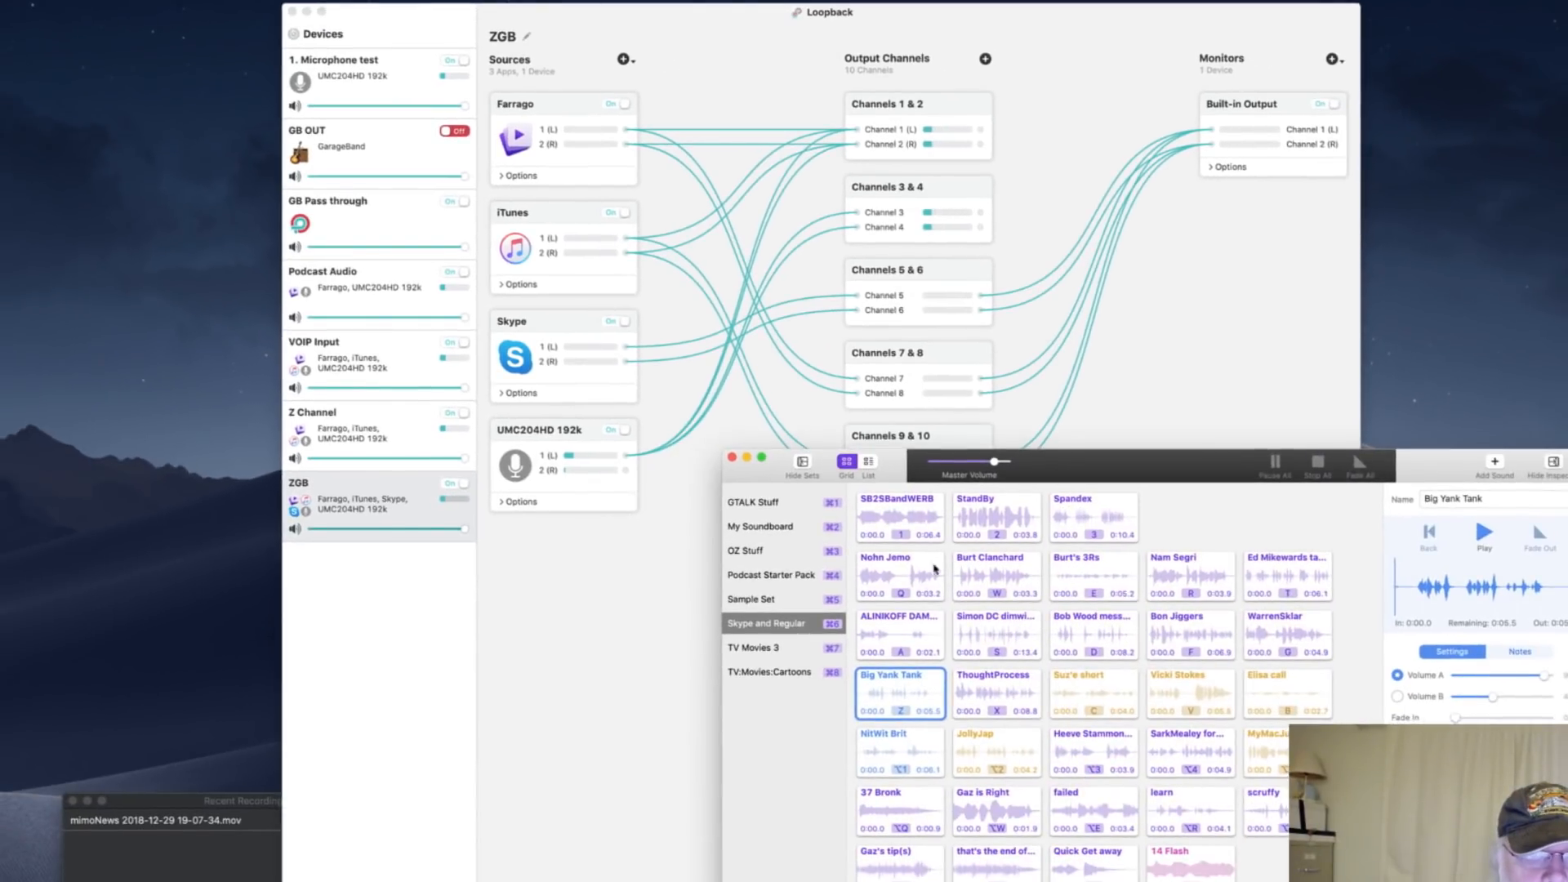
{"action": "left_click", "coordinate": [887, 574]}
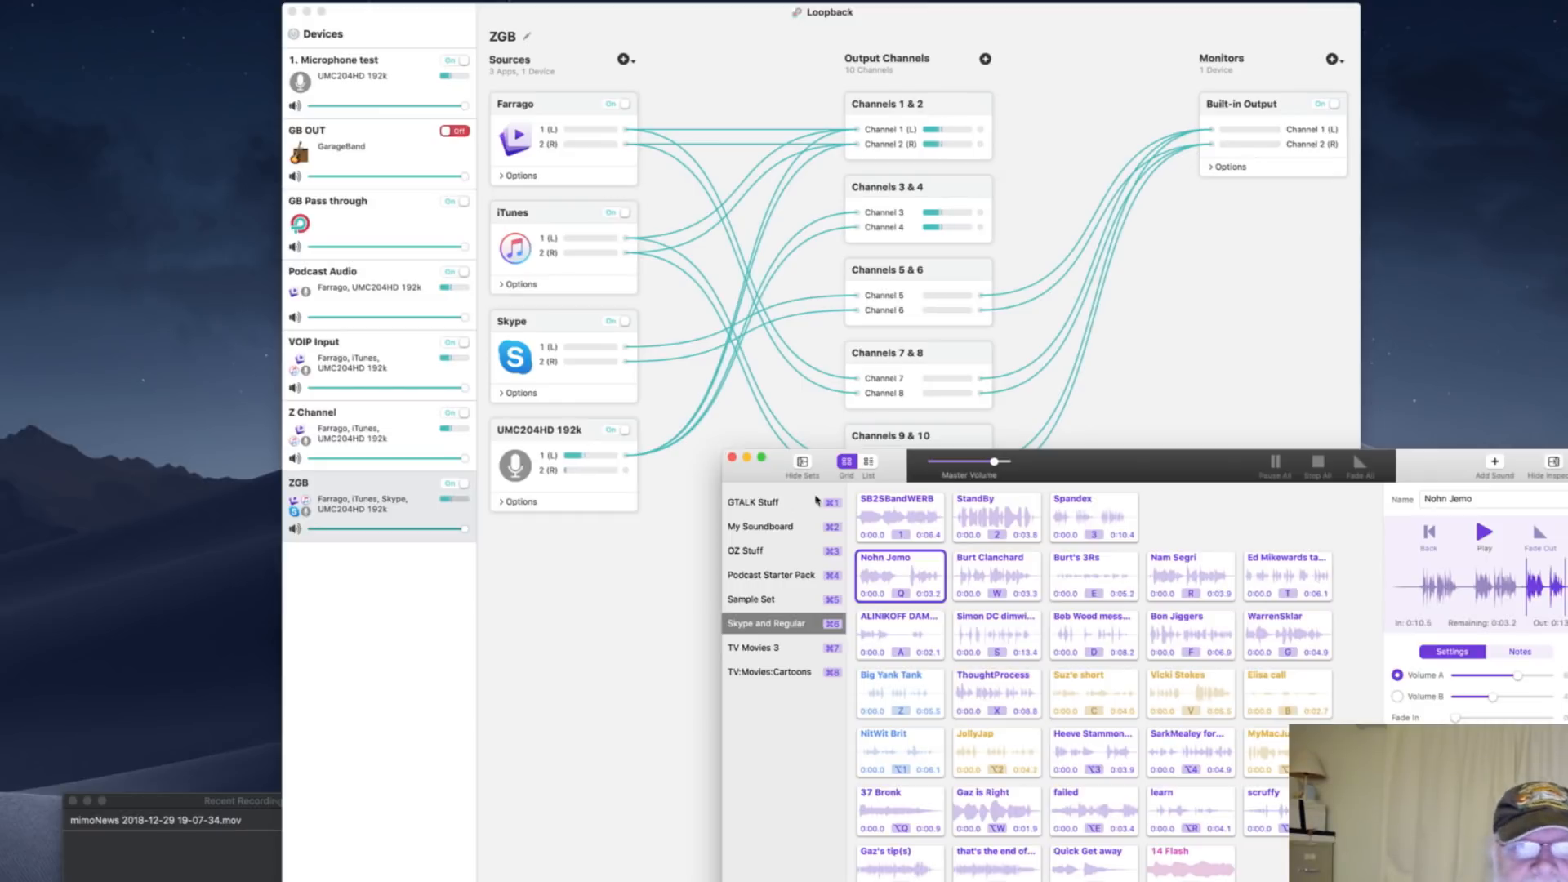
{"action": "left_click_drag", "start_coordinate": [738, 476], "coordinate": [1567, 490]}
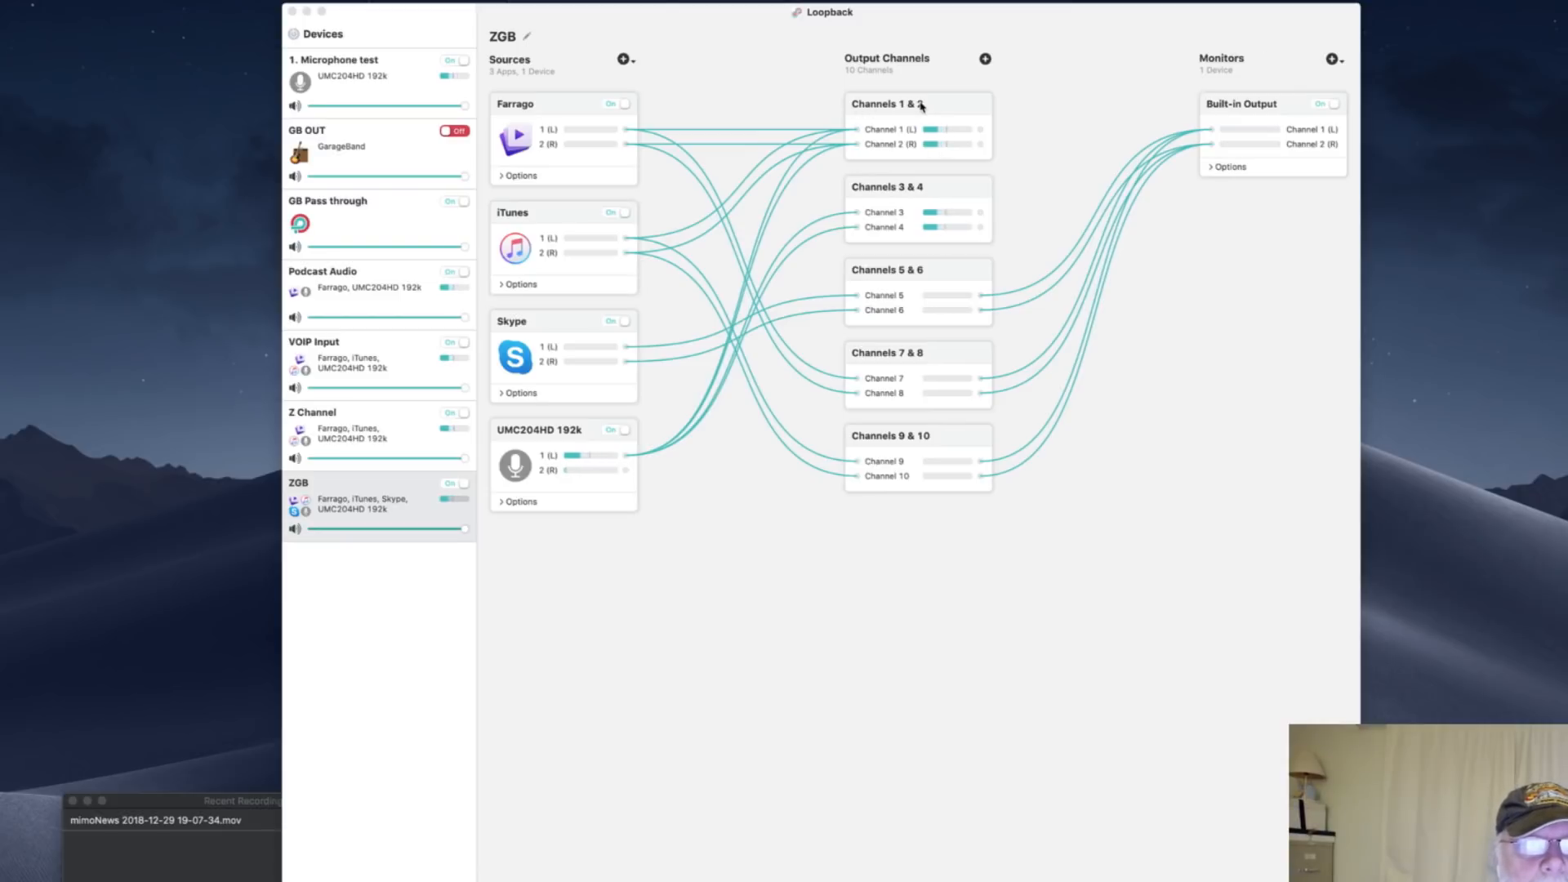
{"action": "left_click_drag", "start_coordinate": [1567, 327], "coordinate": [1225, 406]}
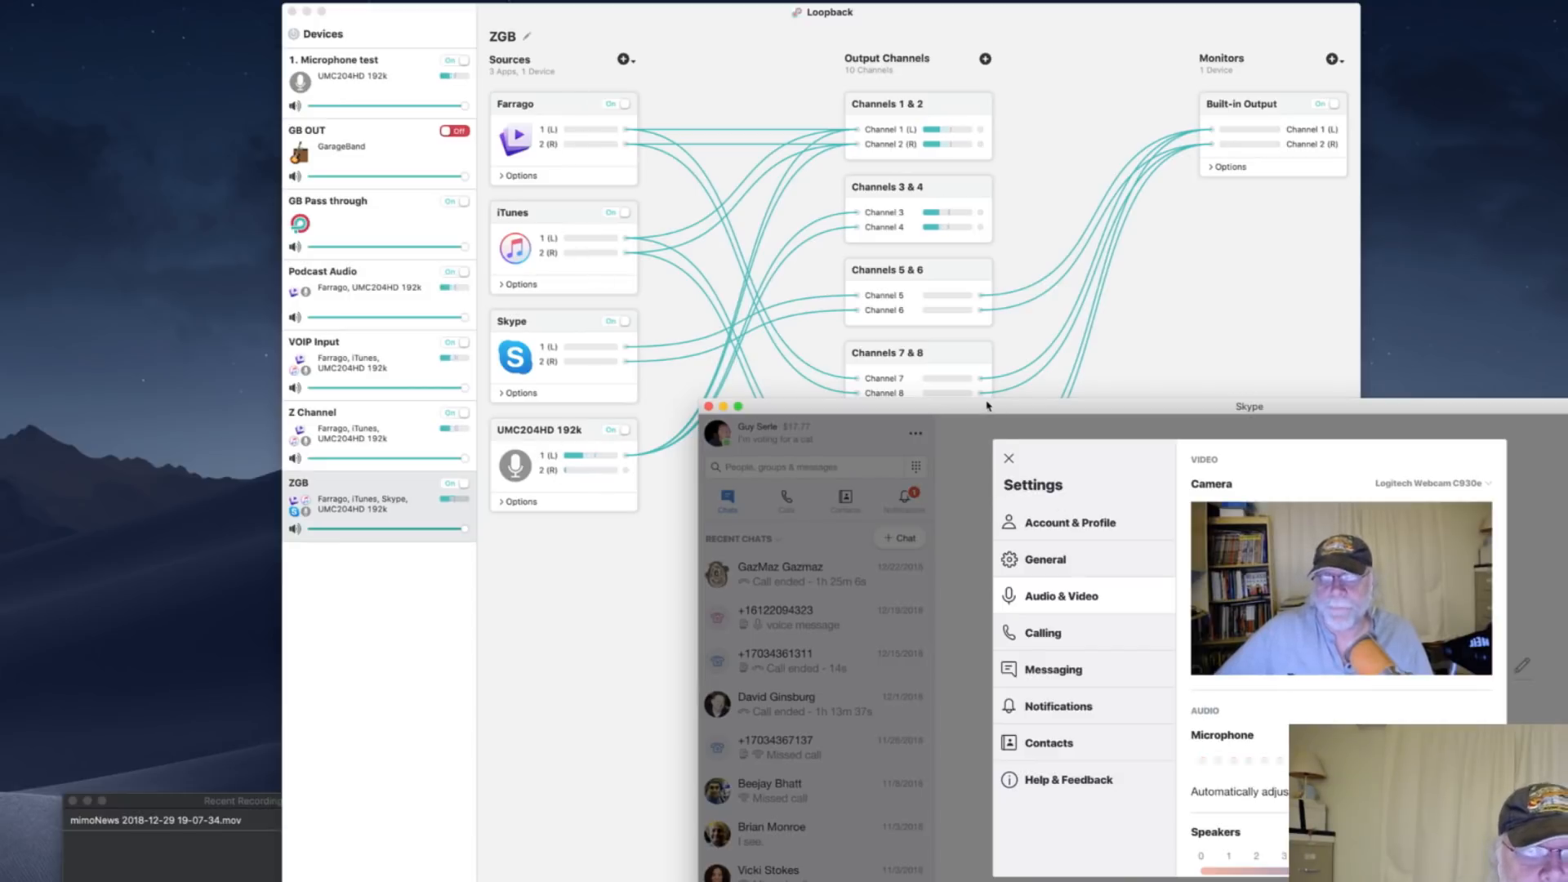
{"action": "left_click_drag", "start_coordinate": [987, 406], "coordinate": [1567, 368]}
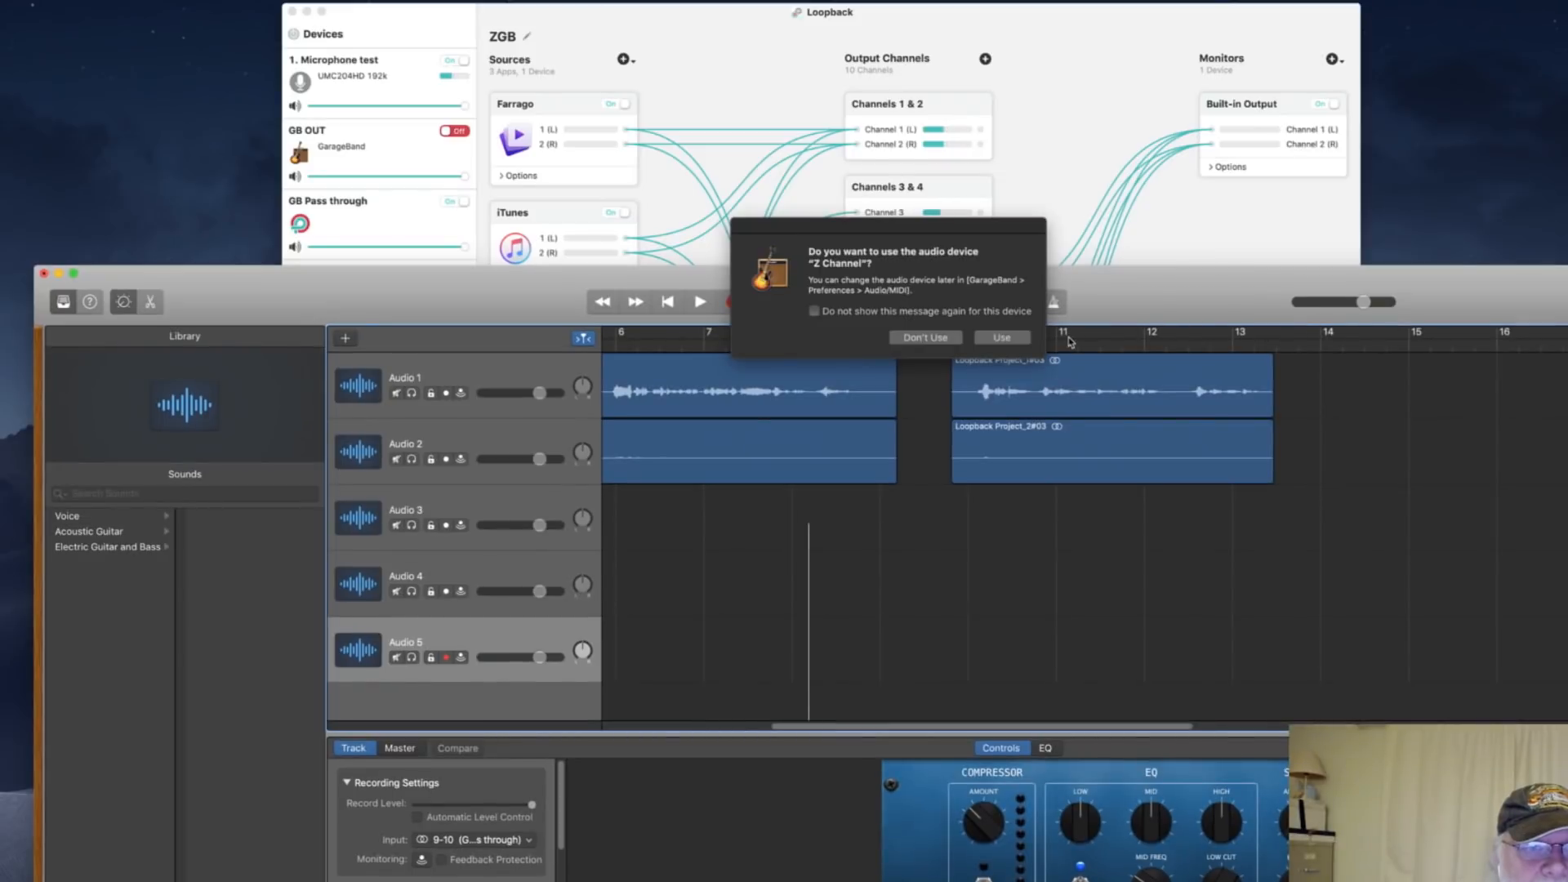
In GarageBand, accept the offered Z Channel audio device, set the input device to ZGB in the Audio/MIDI preferences, and close them
{"action": "left_click", "coordinate": [998, 345]}
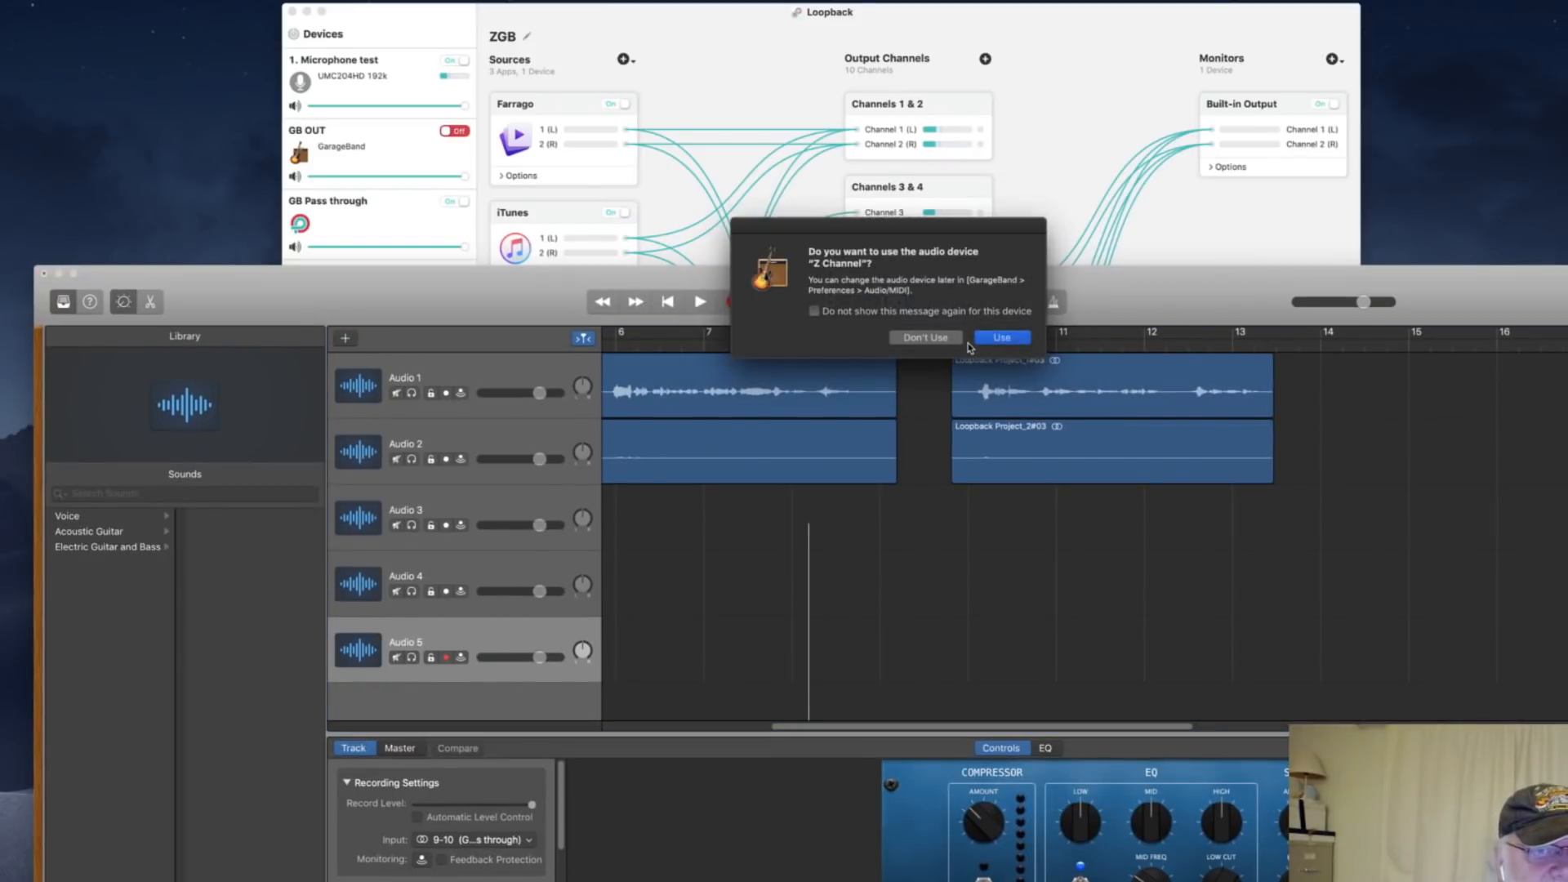
{"action": "left_click", "coordinate": [1013, 337]}
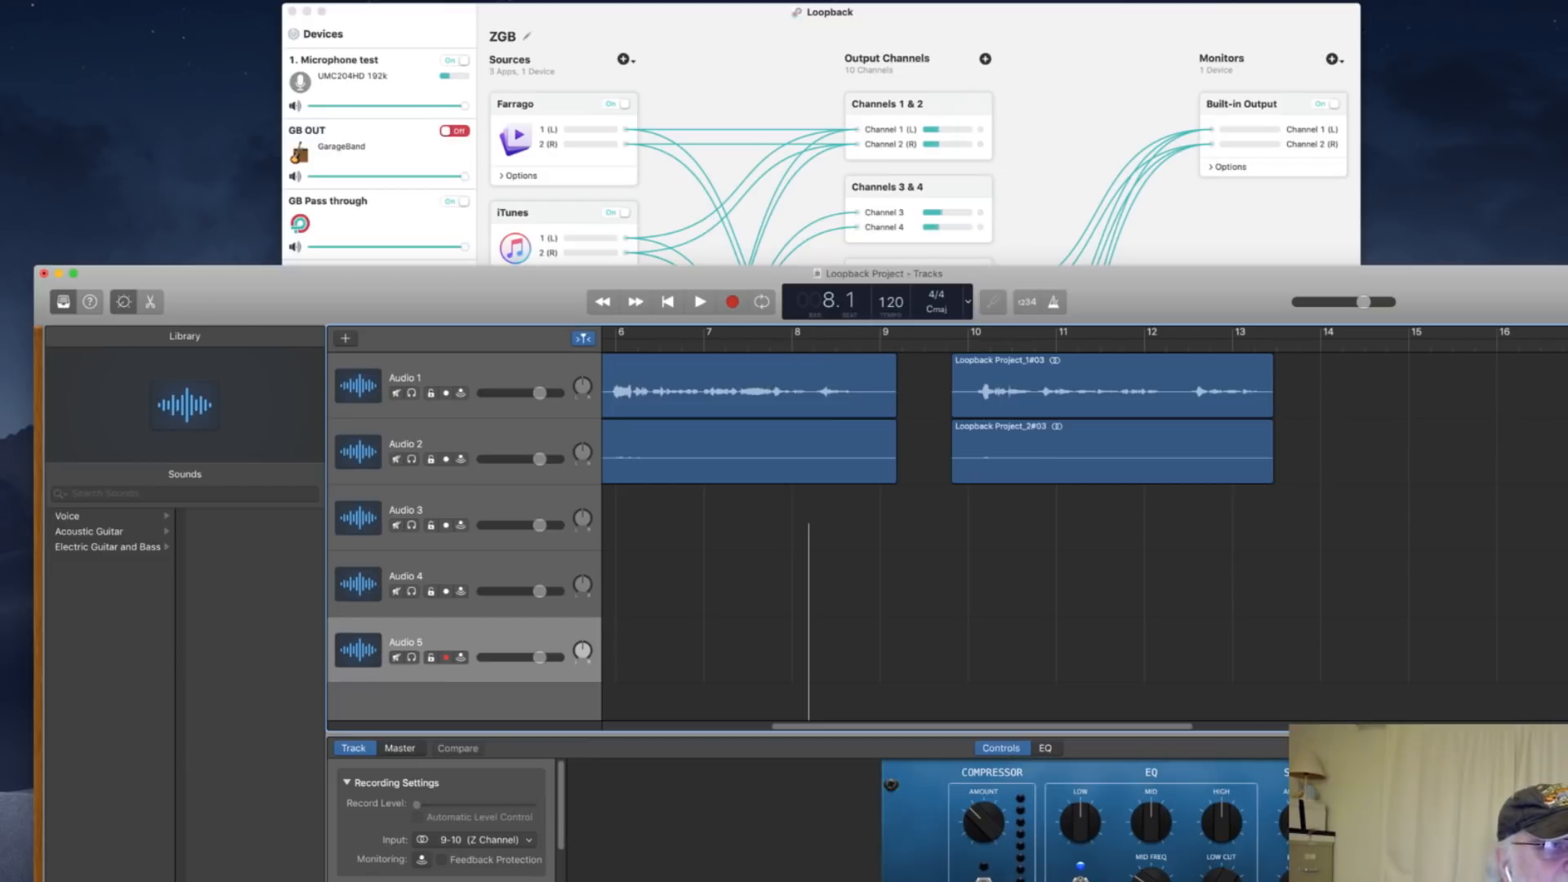
{"action": "left_click", "coordinate": [24, 0]}
{"action": "left_click", "coordinate": [38, 24]}
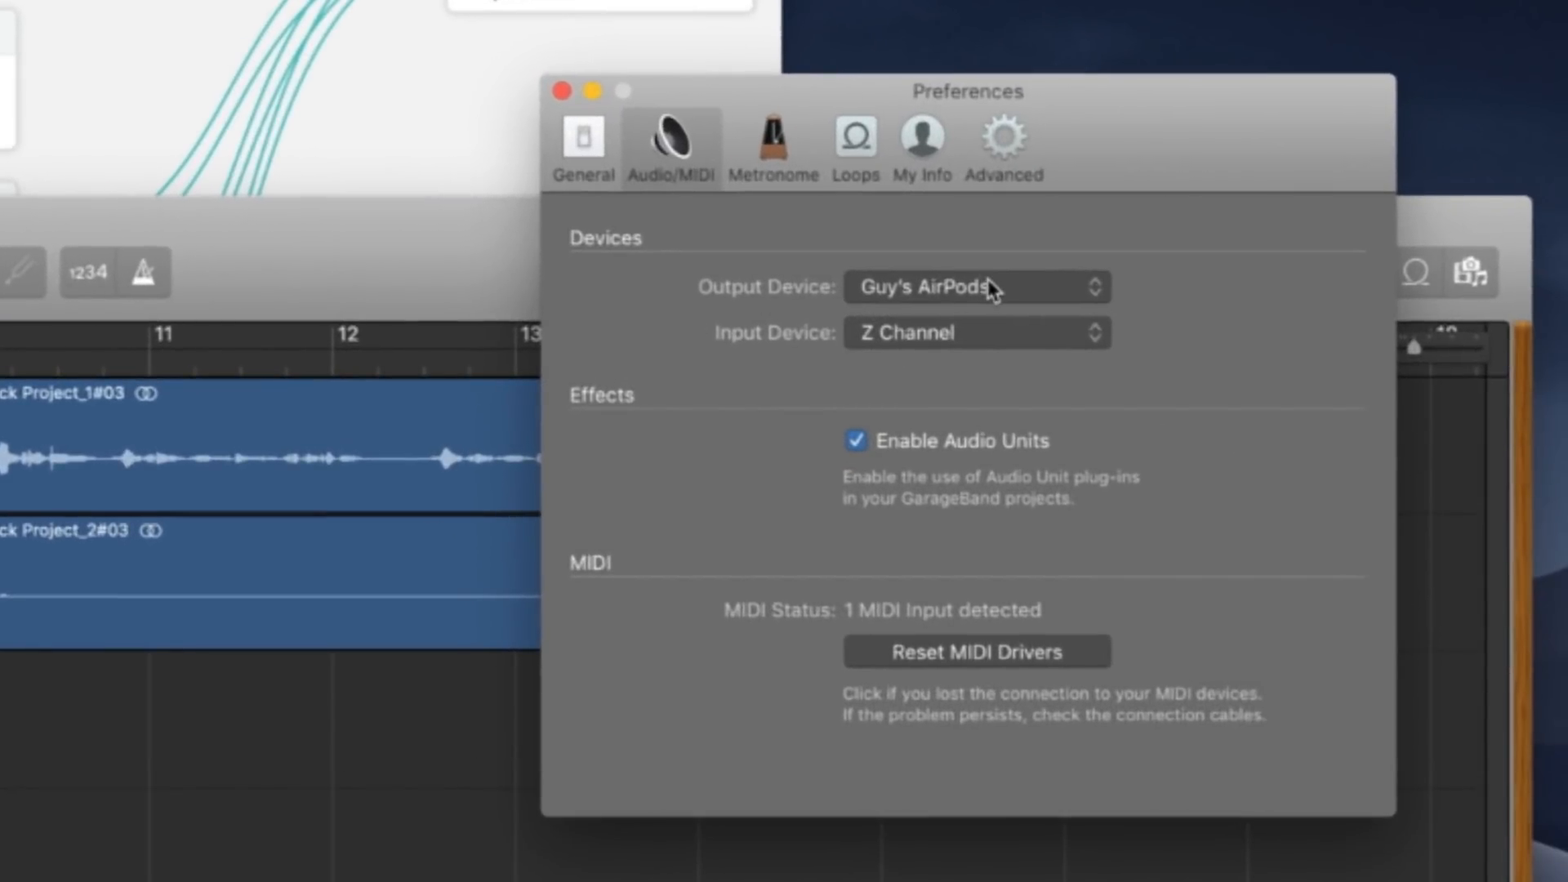
{"action": "left_click", "coordinate": [1003, 338]}
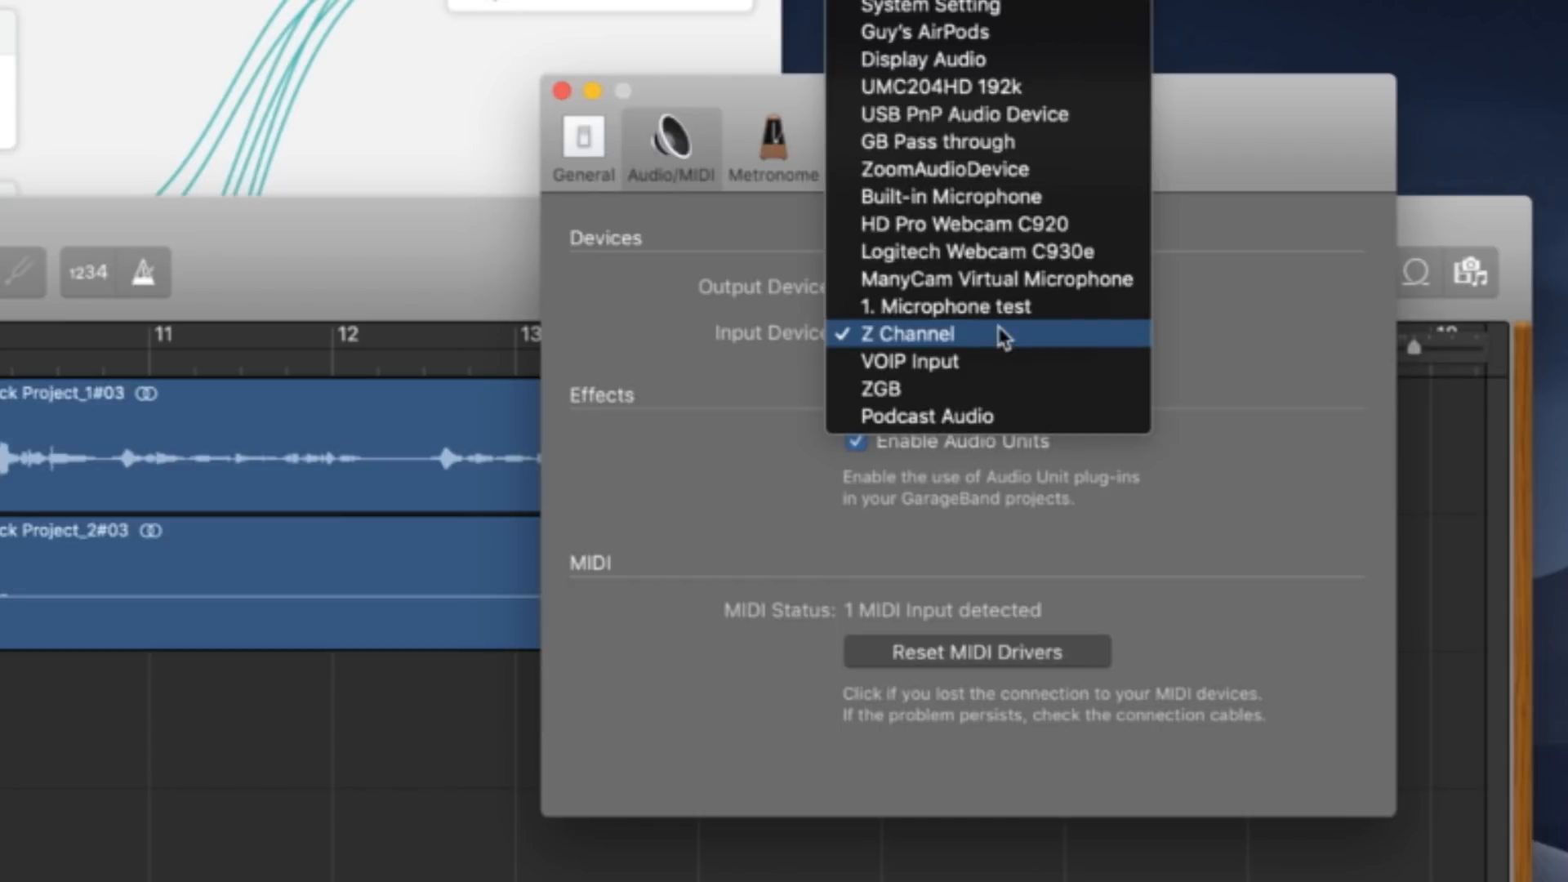
{"action": "left_click", "coordinate": [997, 389]}
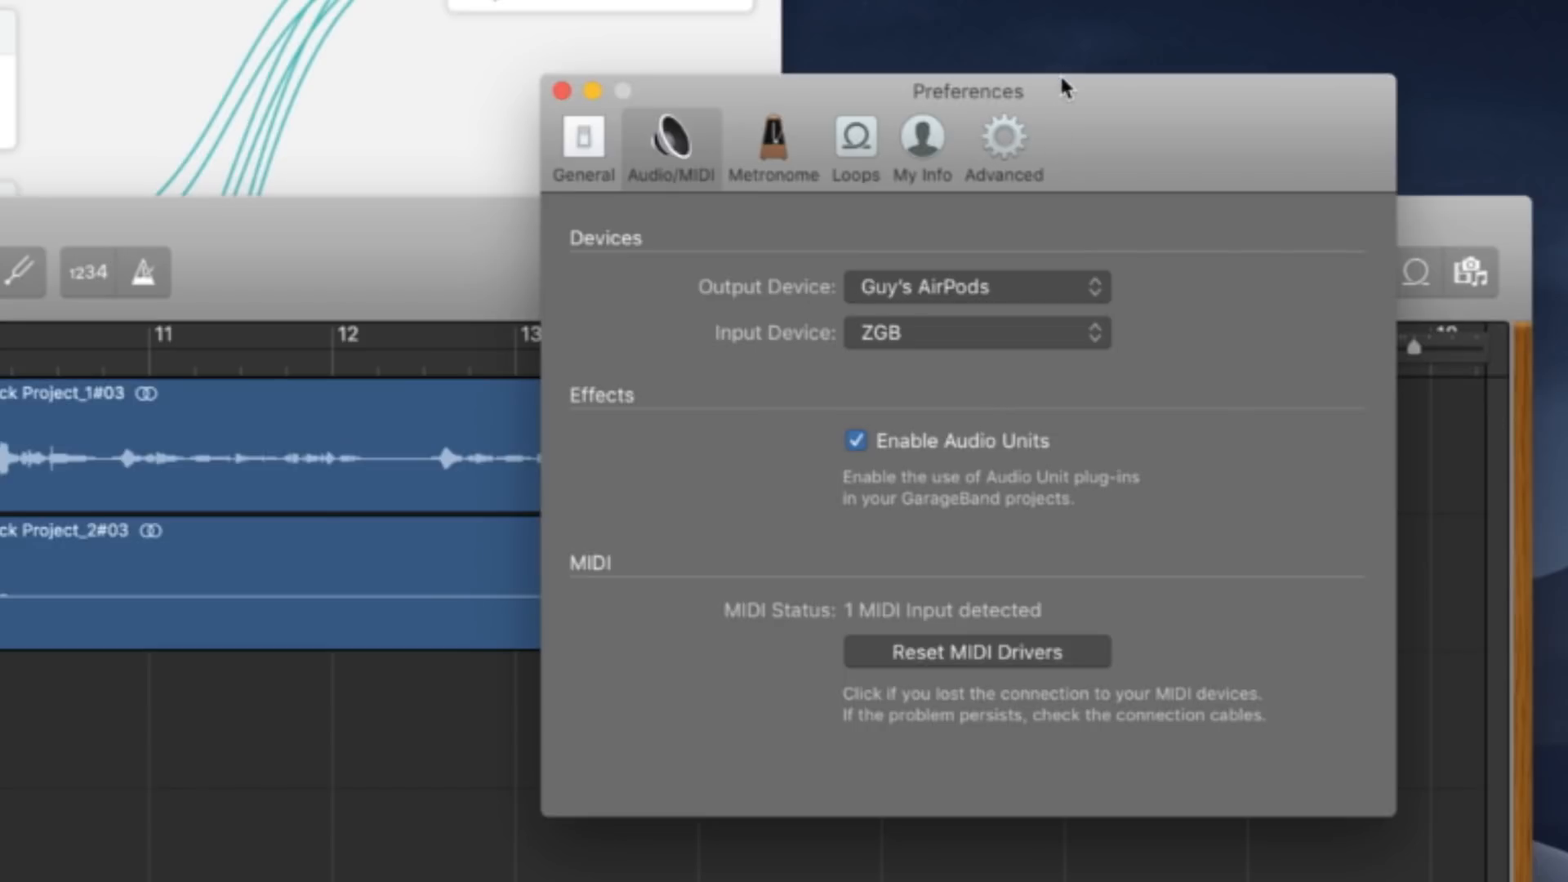
{"action": "left_click", "coordinate": [602, 83]}
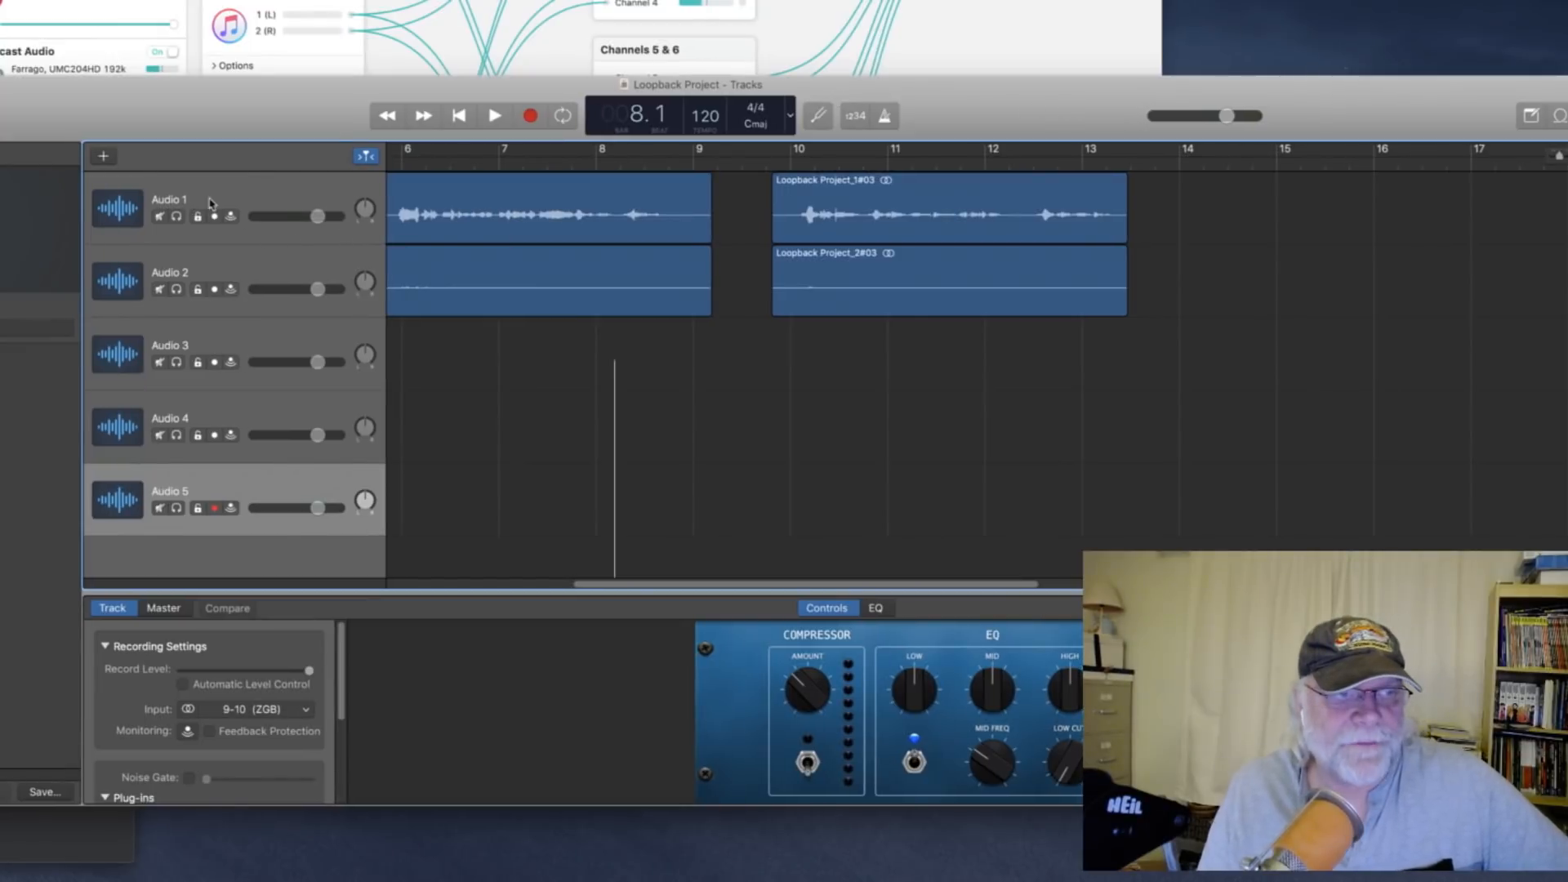
Set the first audio track's input to 3-4 (ZGB) and rename the track Microphone 1
{"action": "left_click", "coordinate": [234, 199]}
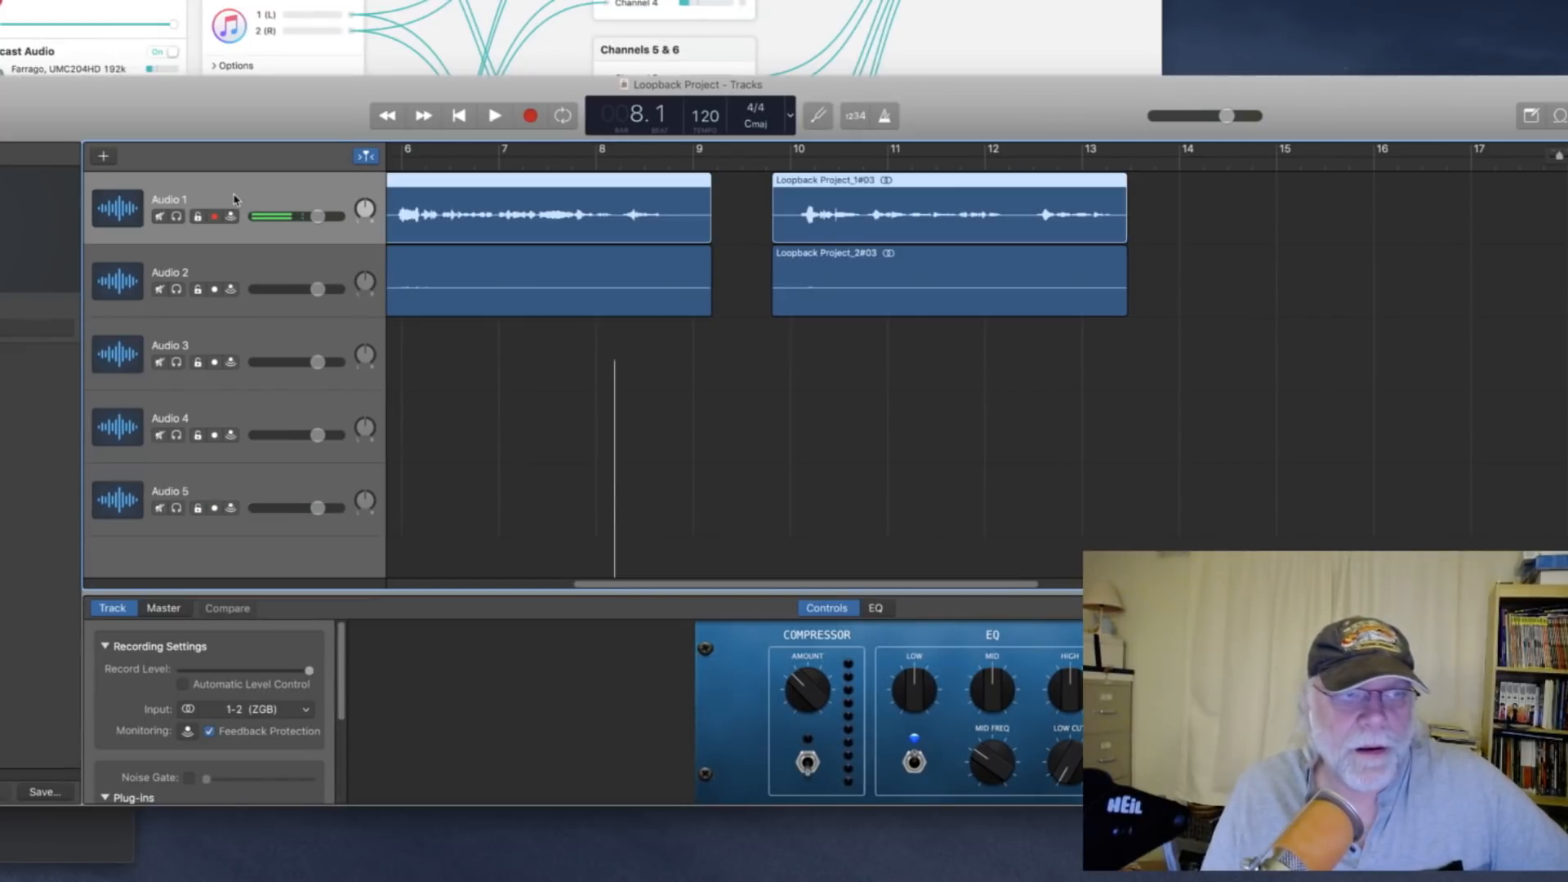
{"action": "double_click", "coordinate": [168, 200]}
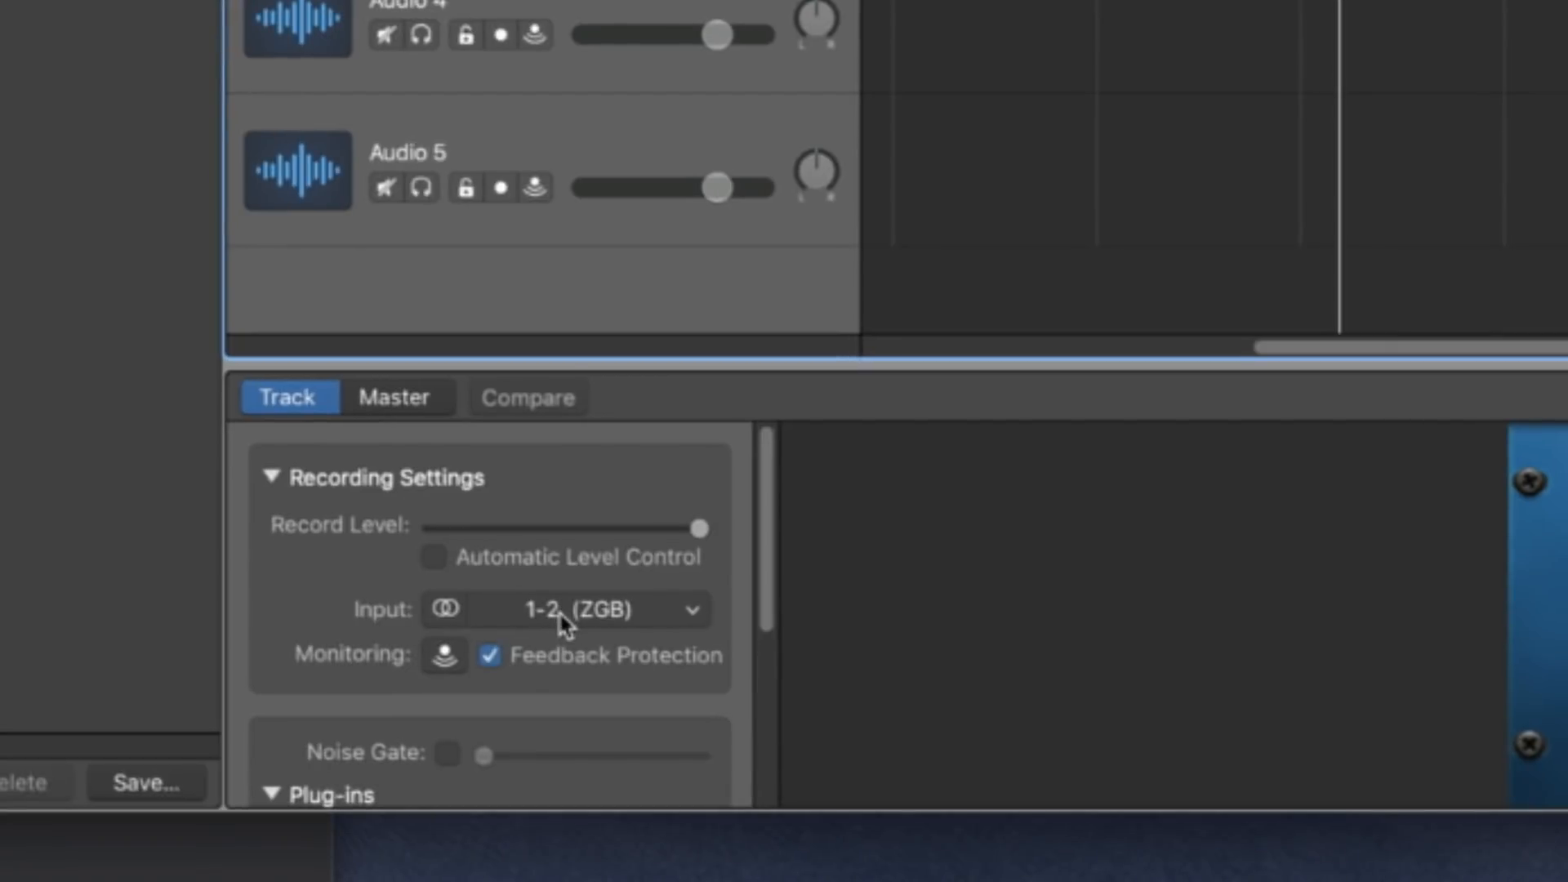
{"action": "left_click", "coordinate": [562, 625]}
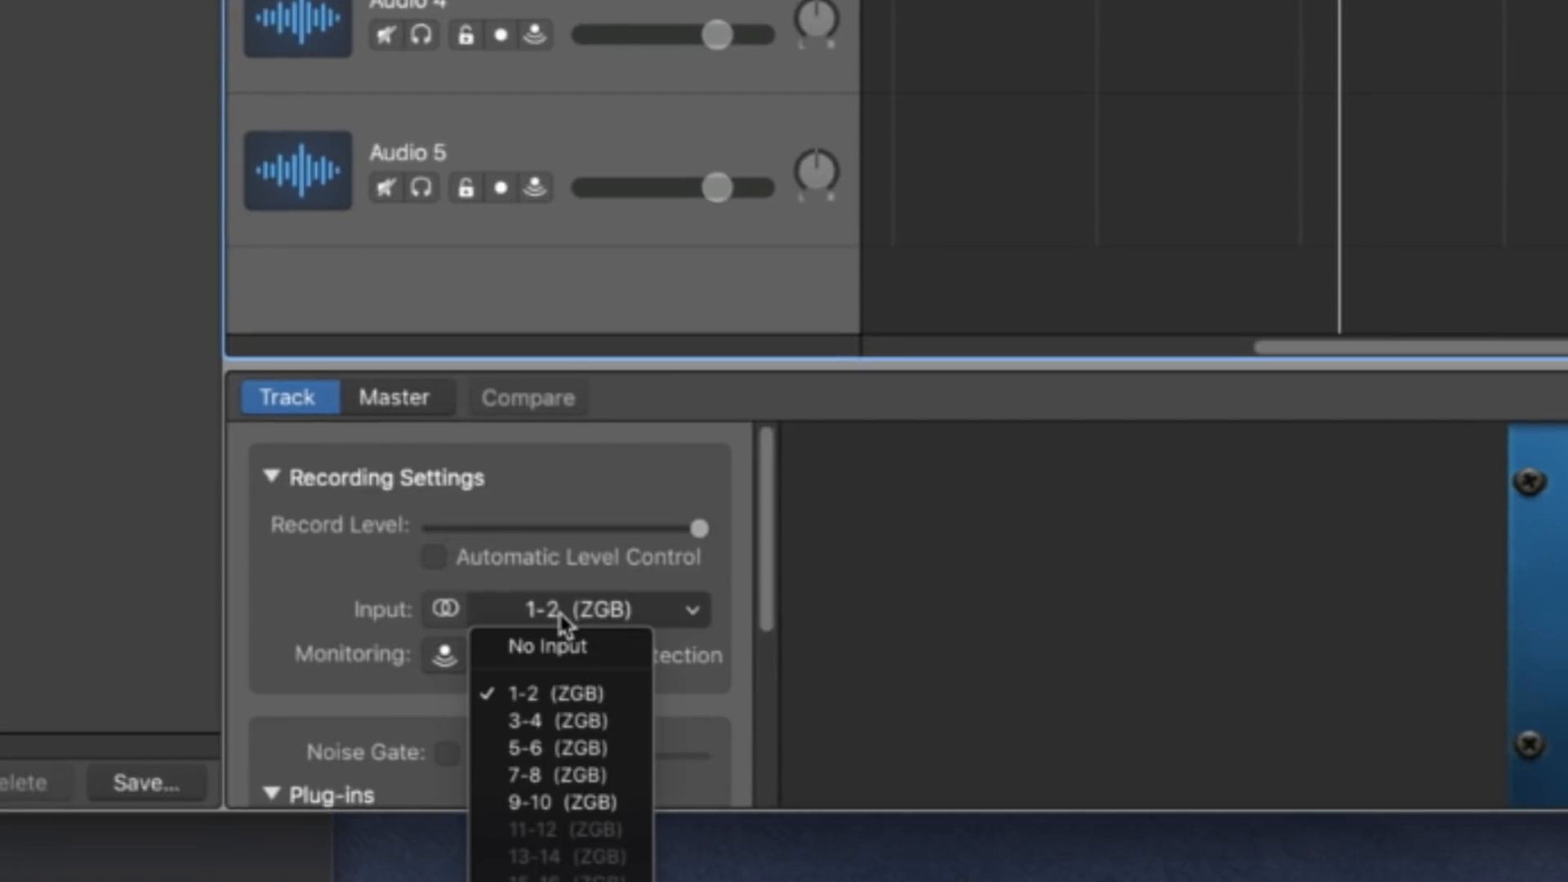
{"action": "left_click", "coordinate": [570, 721]}
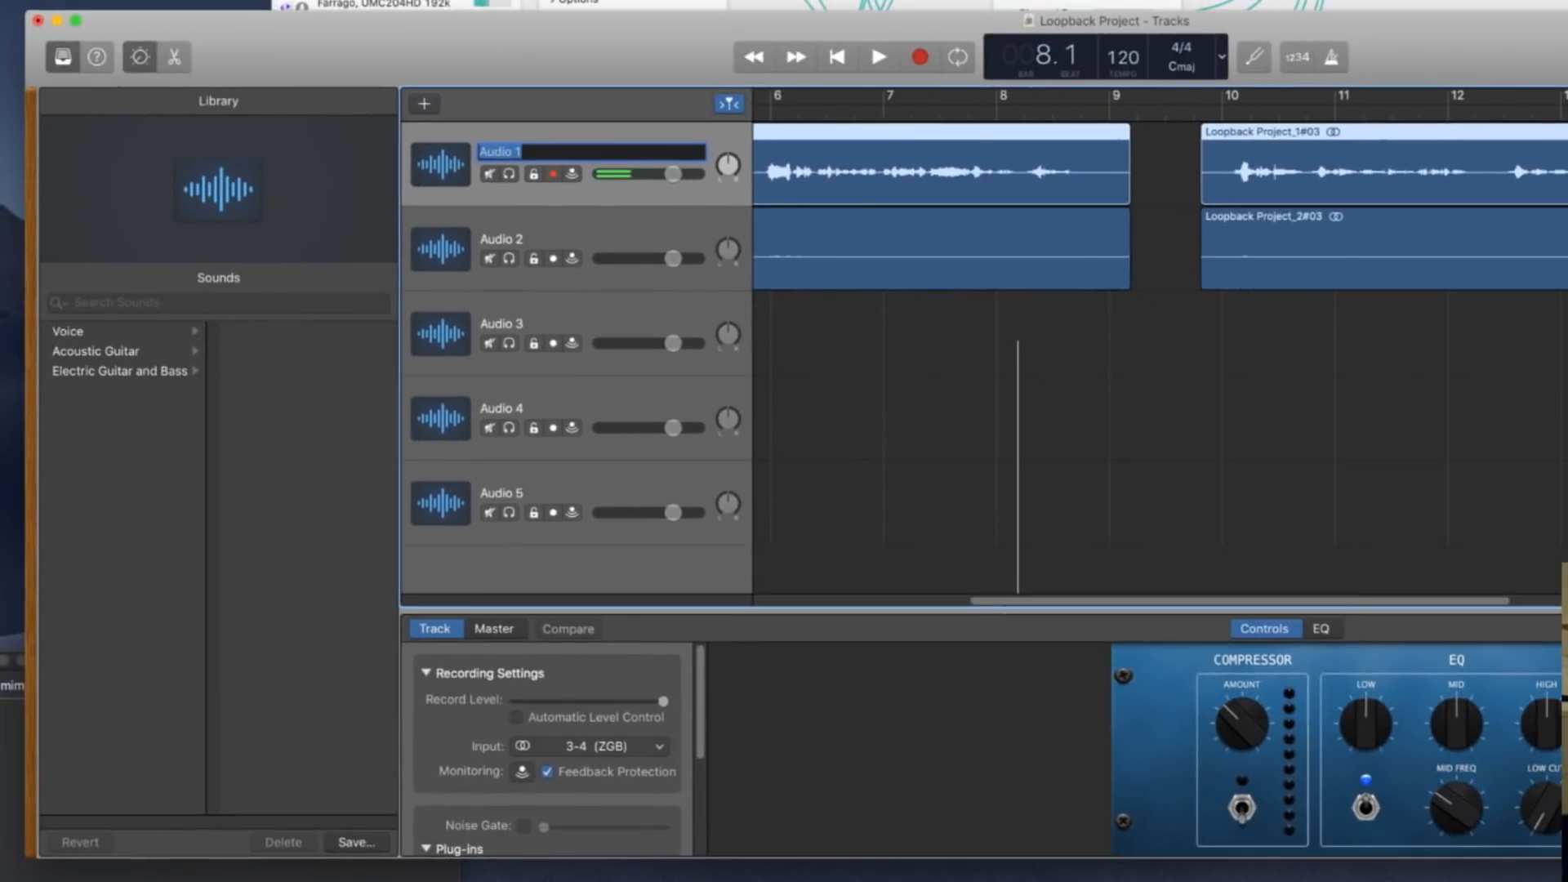
{"action": "type", "text": "Microphone 1"}
{"action": "key", "text": "Return"}
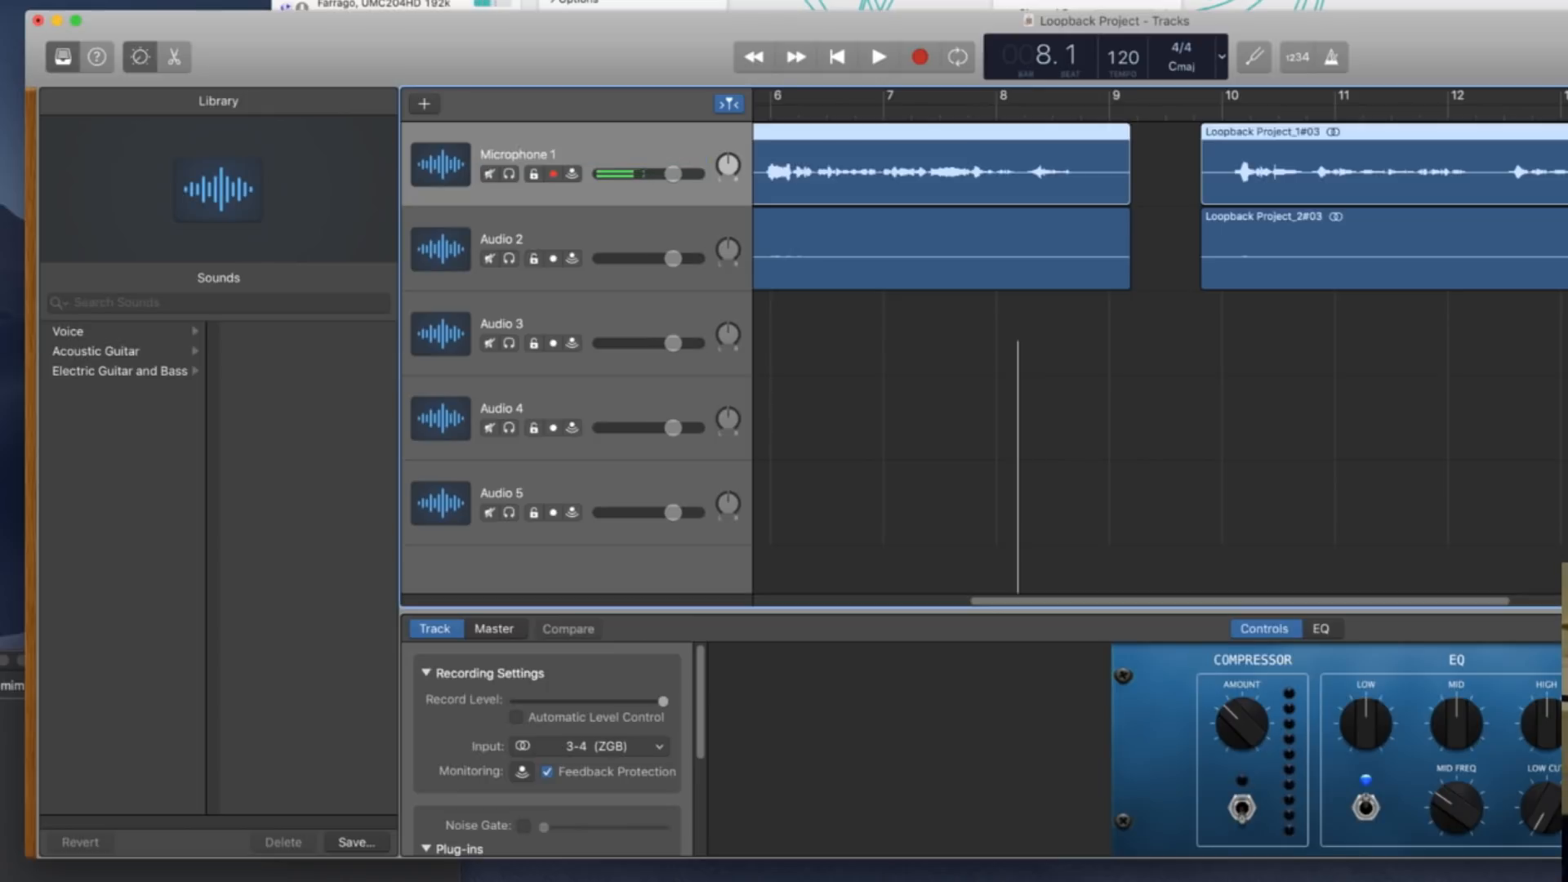
Rename the Audio 2 track Skype Input and set its recording input to 5-6 (ZGB)
{"action": "left_click", "coordinate": [535, 229]}
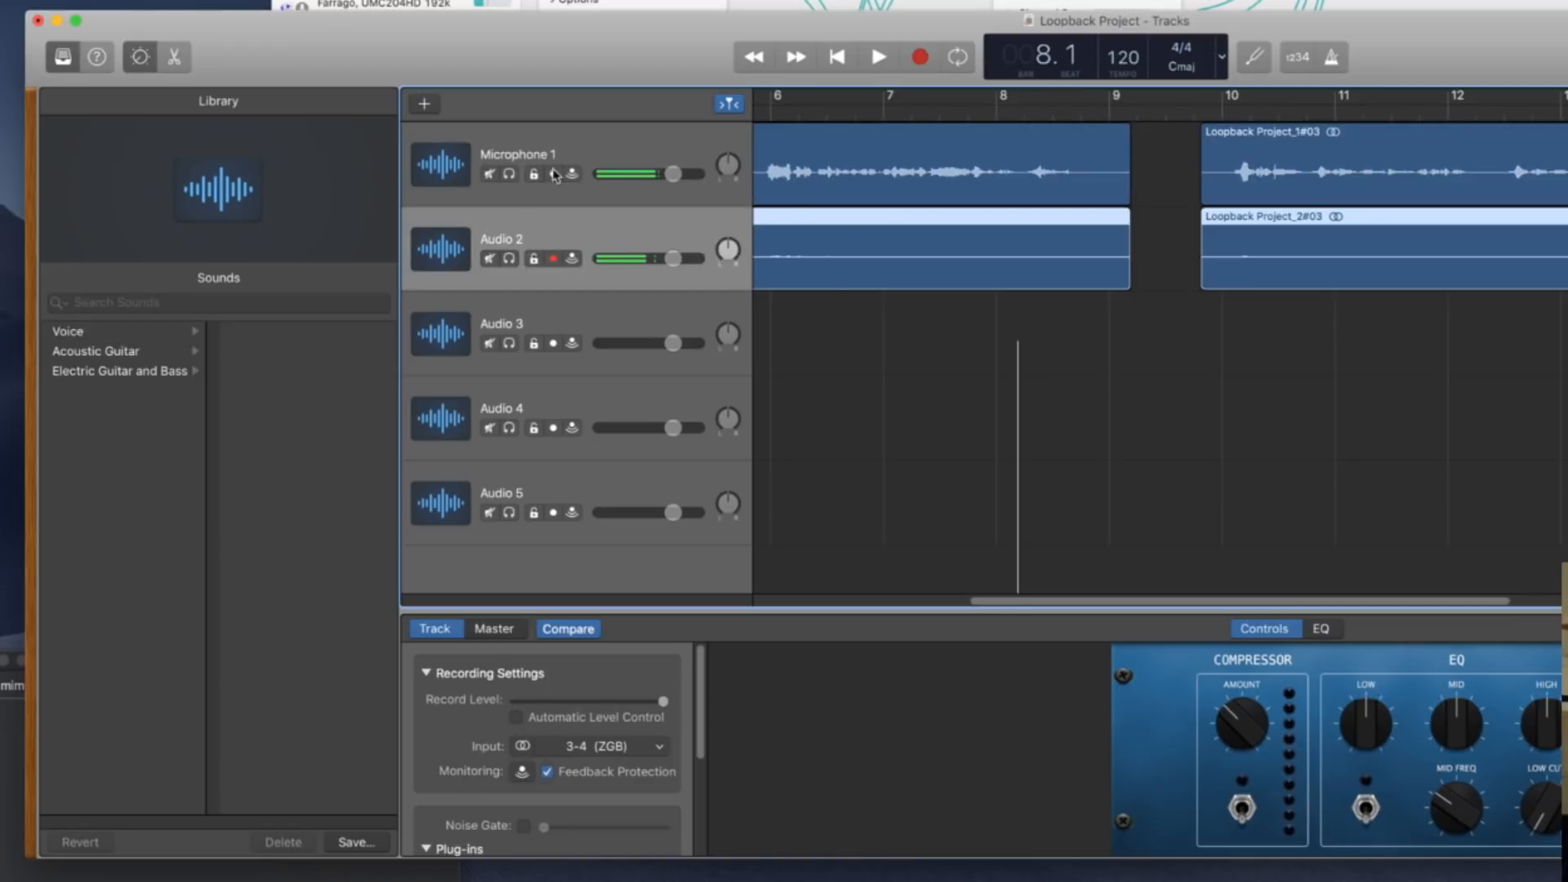
{"action": "left_click_drag", "start_coordinate": [590, 36], "coordinate": [569, 208]}
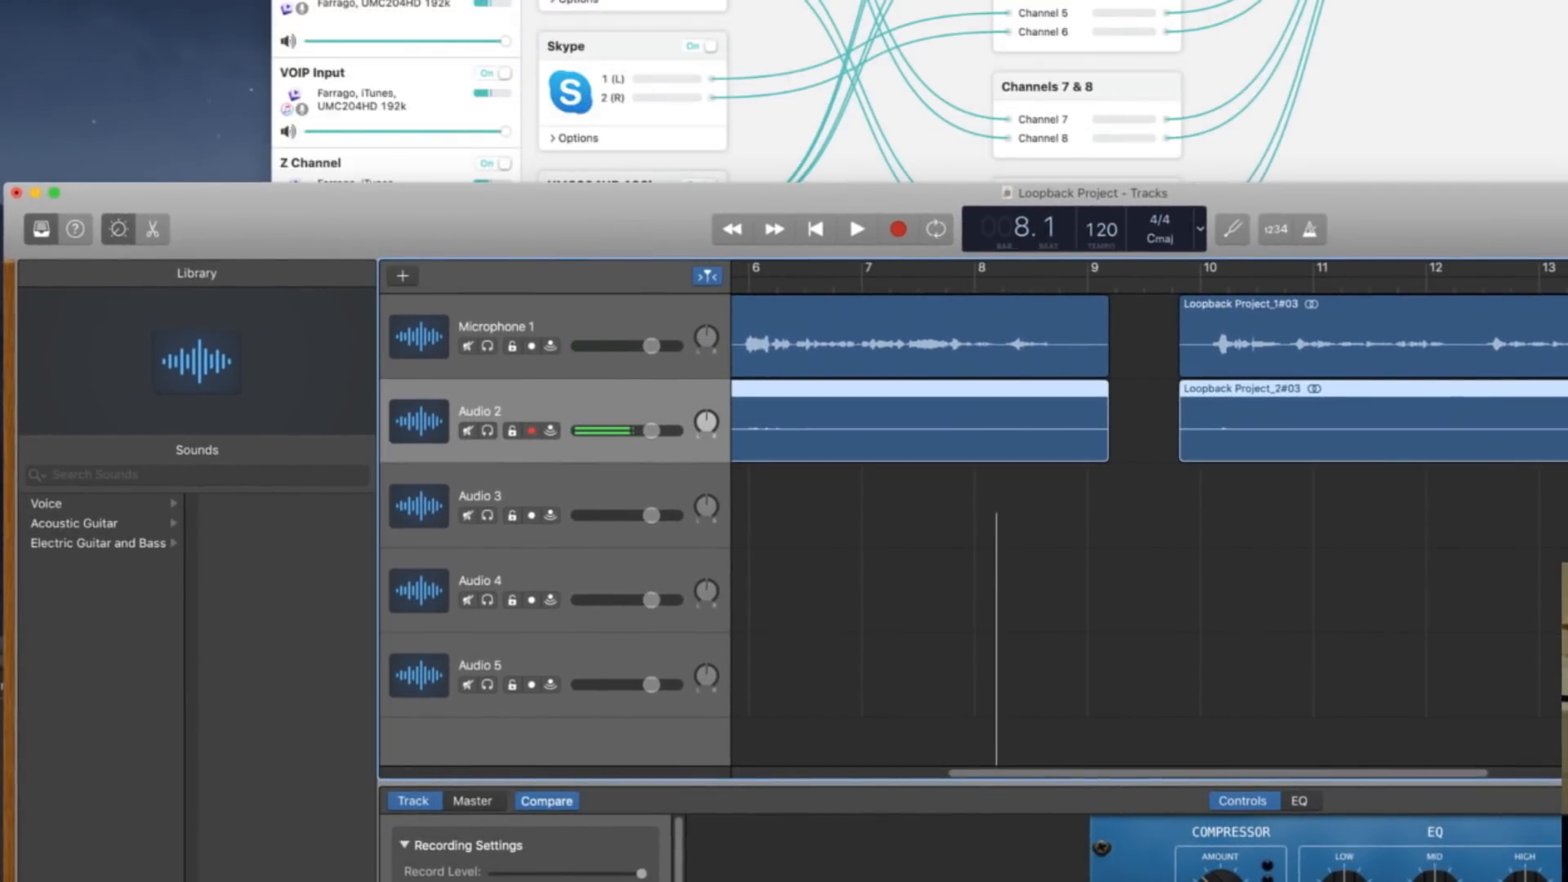
{"action": "double_click", "coordinate": [489, 411]}
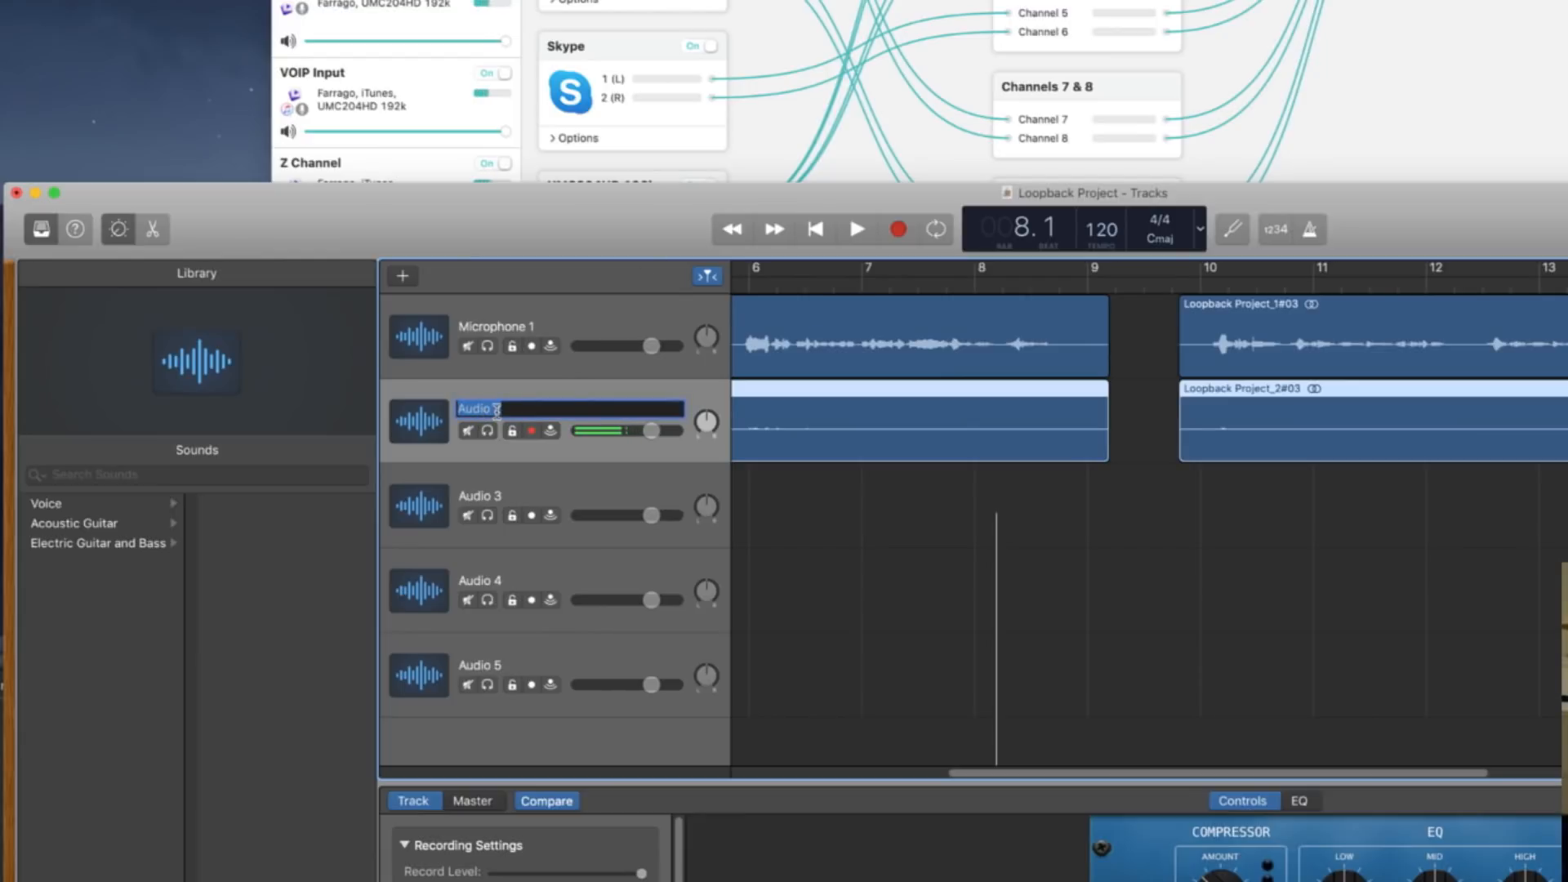
{"action": "type", "text": "Skype Input"}
{"action": "key", "text": "Return"}
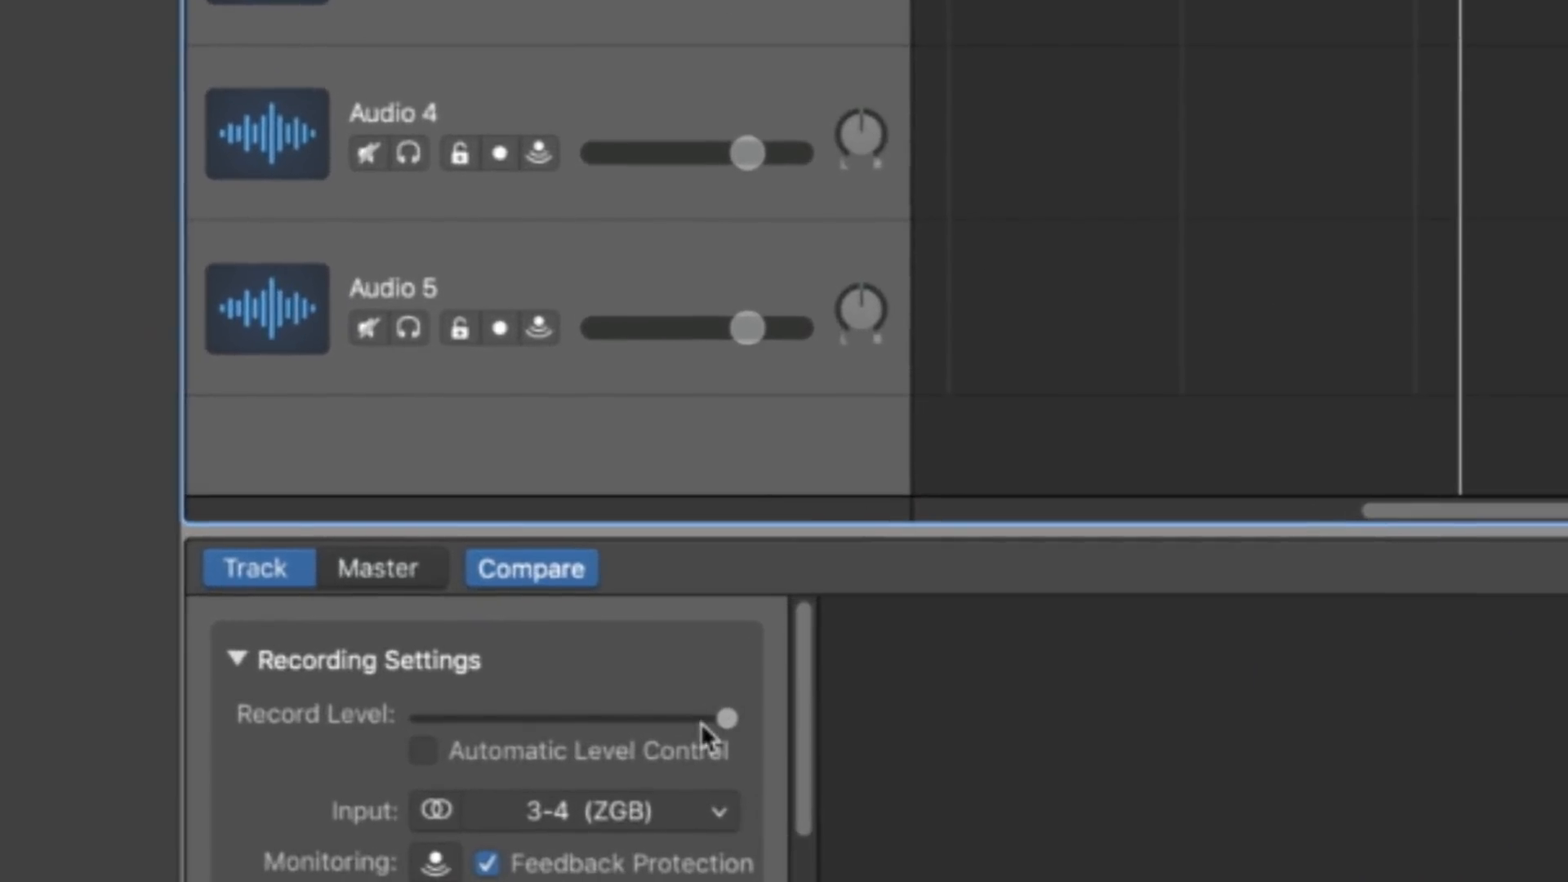
{"action": "scroll", "coordinate": [629, 876], "scroll_direction": "down", "scroll_amount": 3}
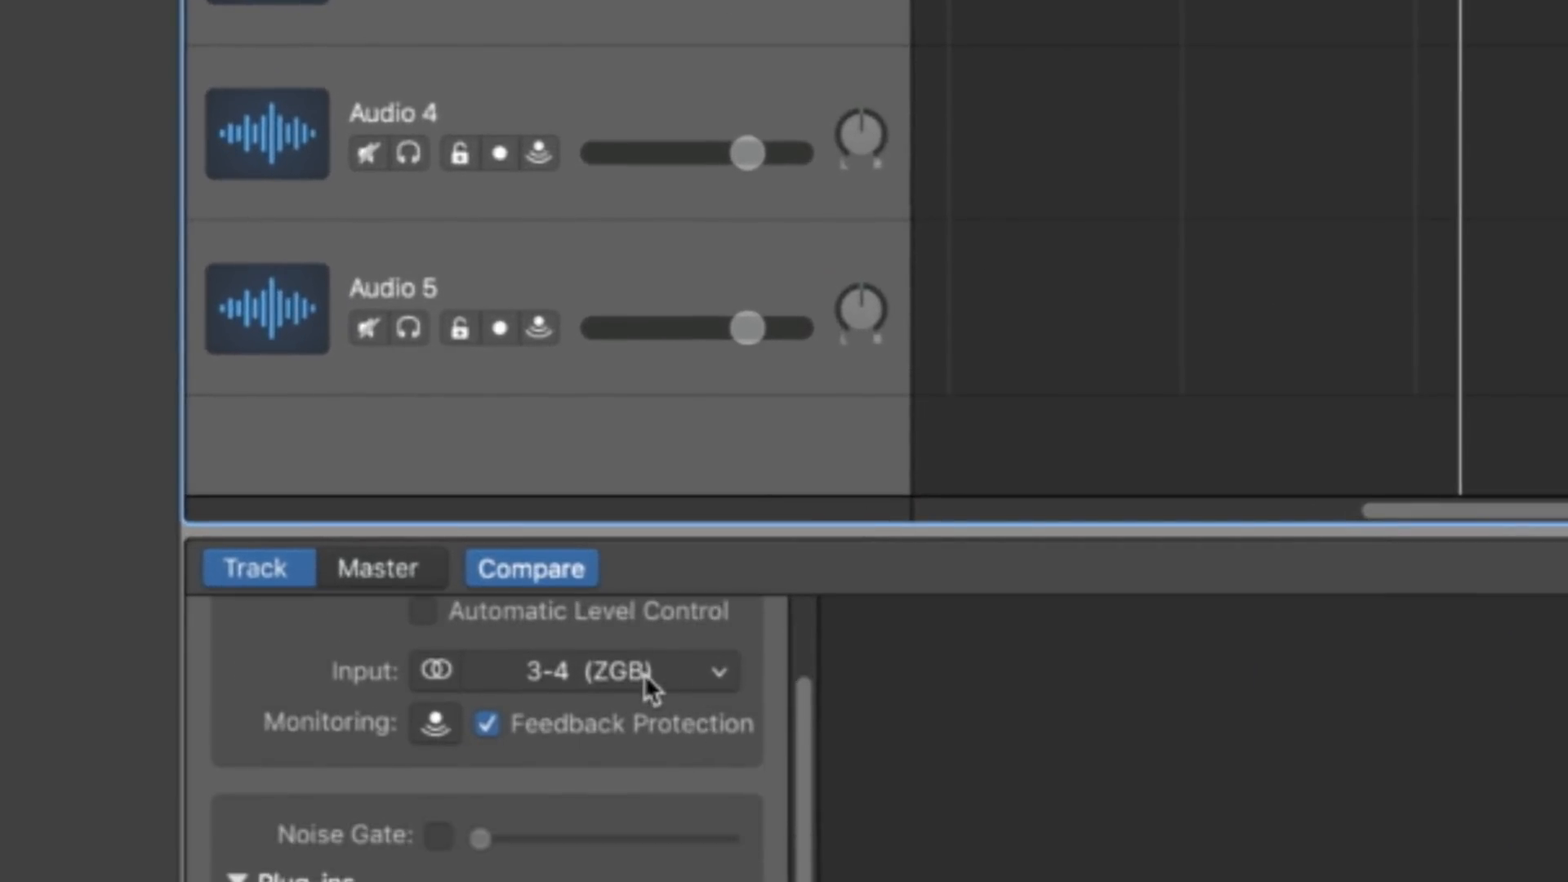
{"action": "left_click", "coordinate": [645, 674]}
{"action": "left_click", "coordinate": [574, 830]}
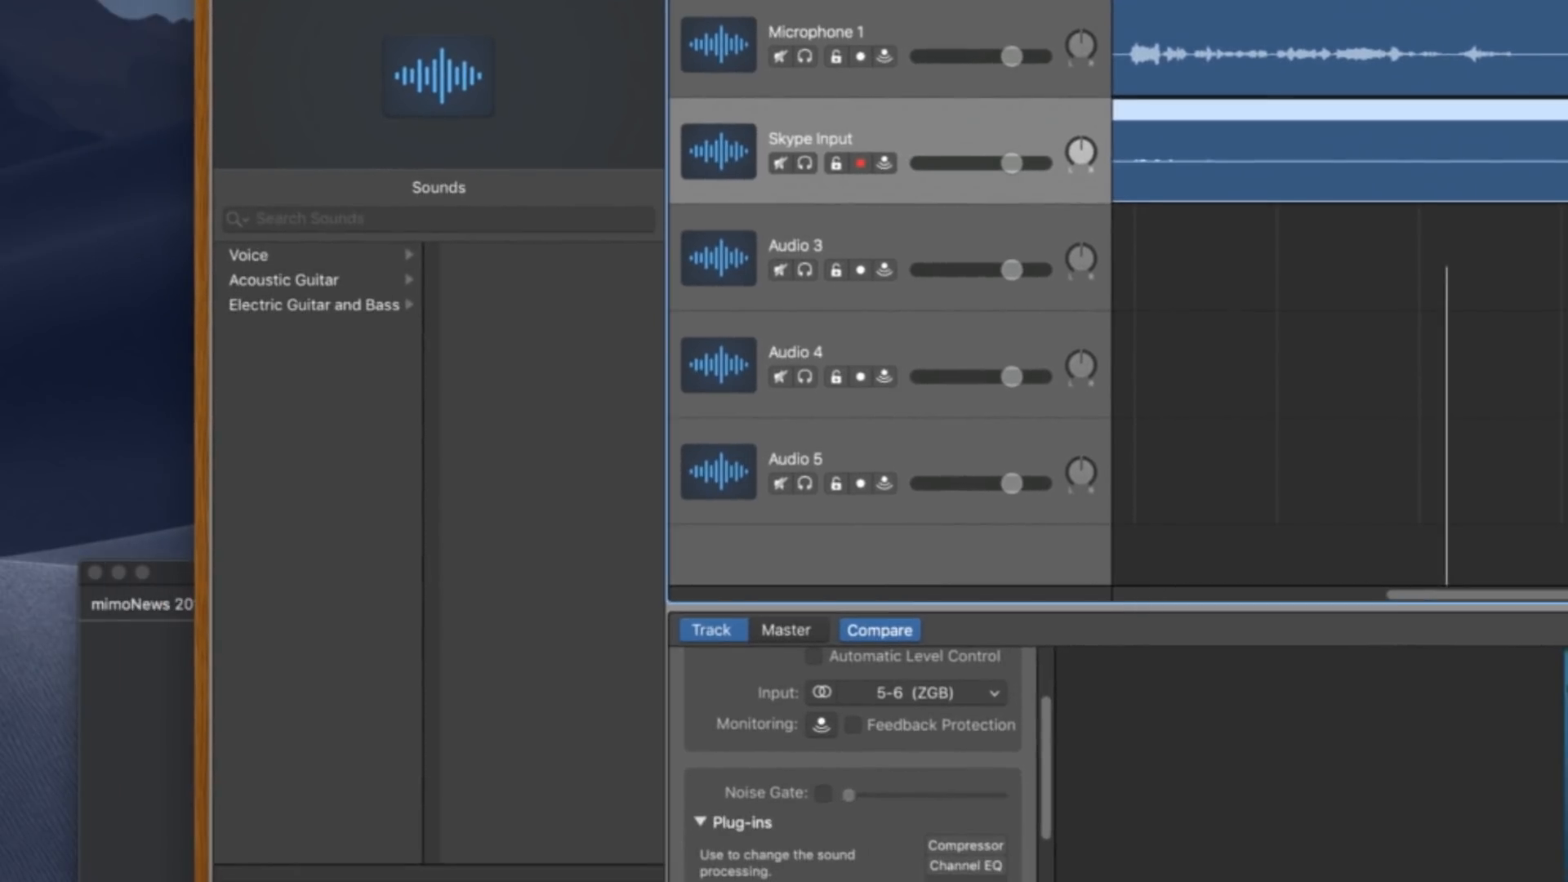
Rename the Audio 3 track Sound effects and set its recording input to 7-8 (ZGB)
{"action": "left_click", "coordinate": [910, 234]}
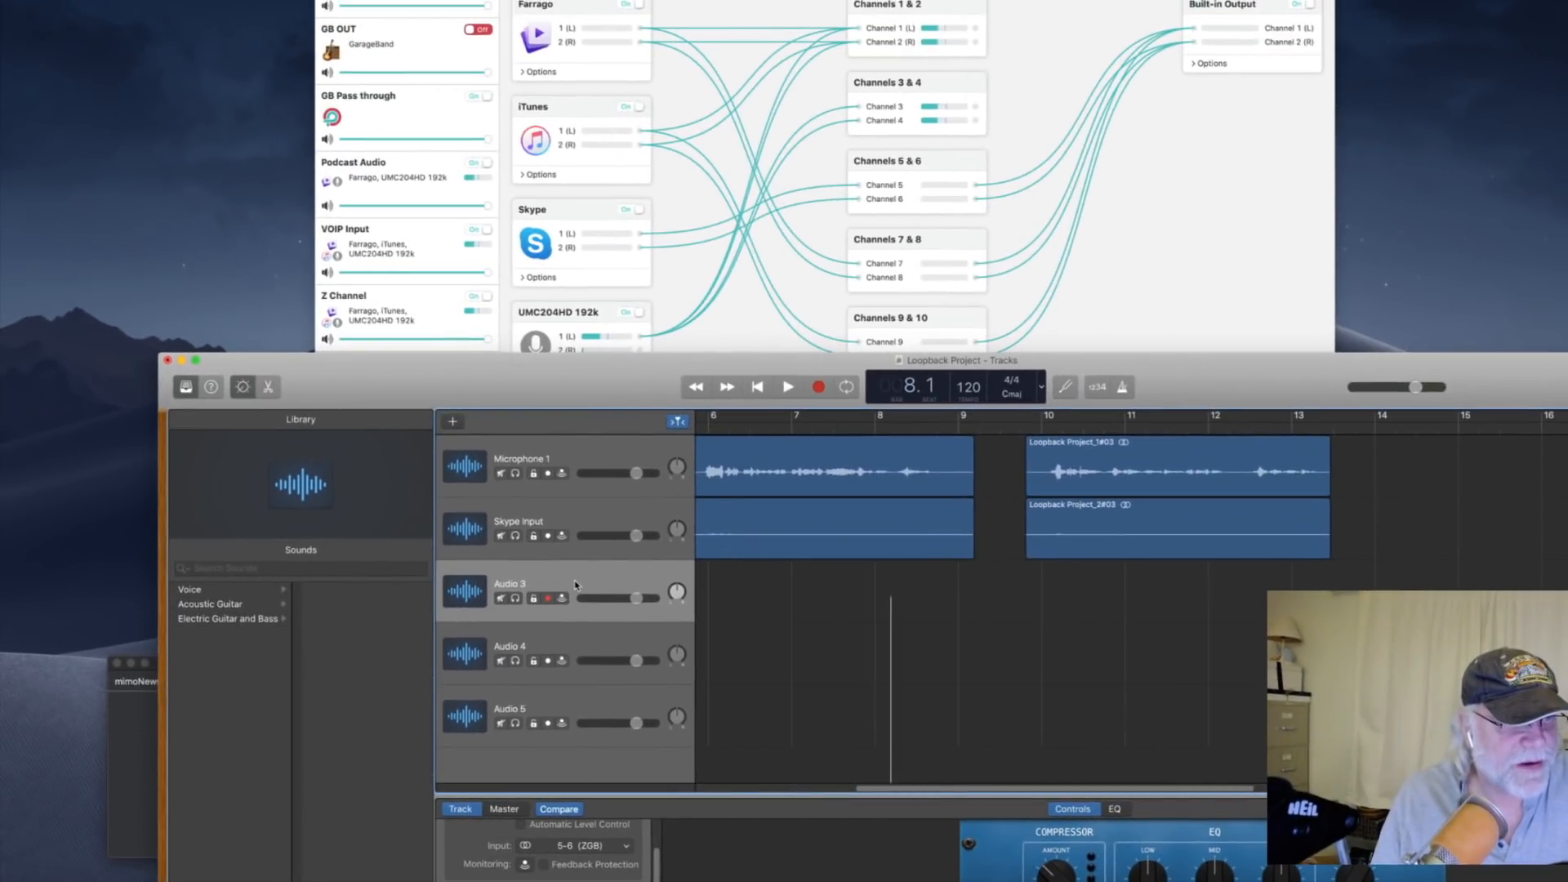
{"action": "double_click", "coordinate": [520, 586]}
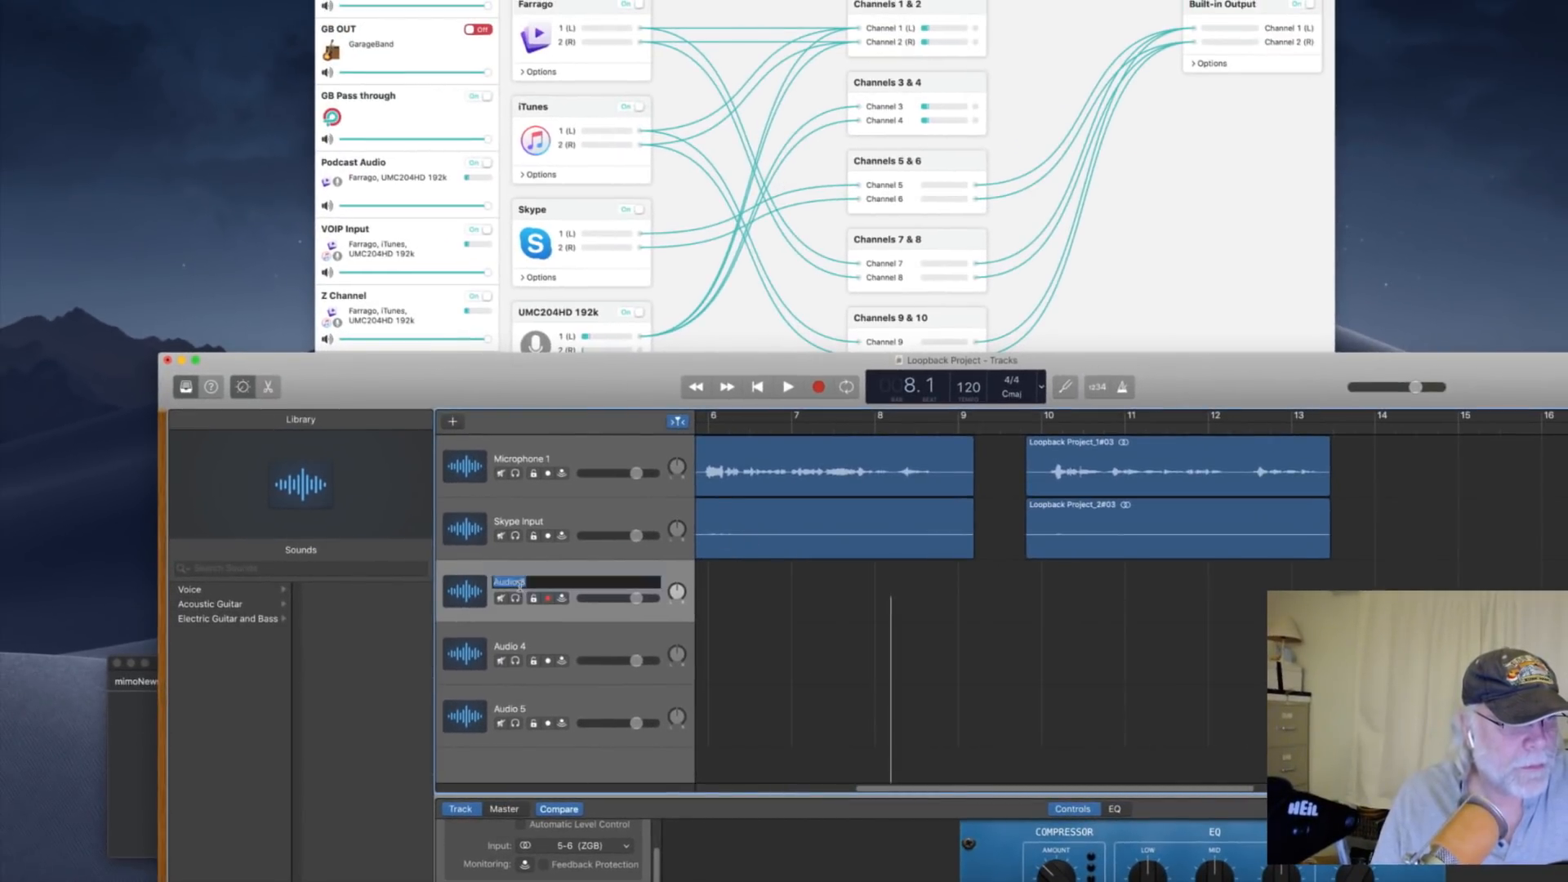
{"action": "type", "text": "Sou"}
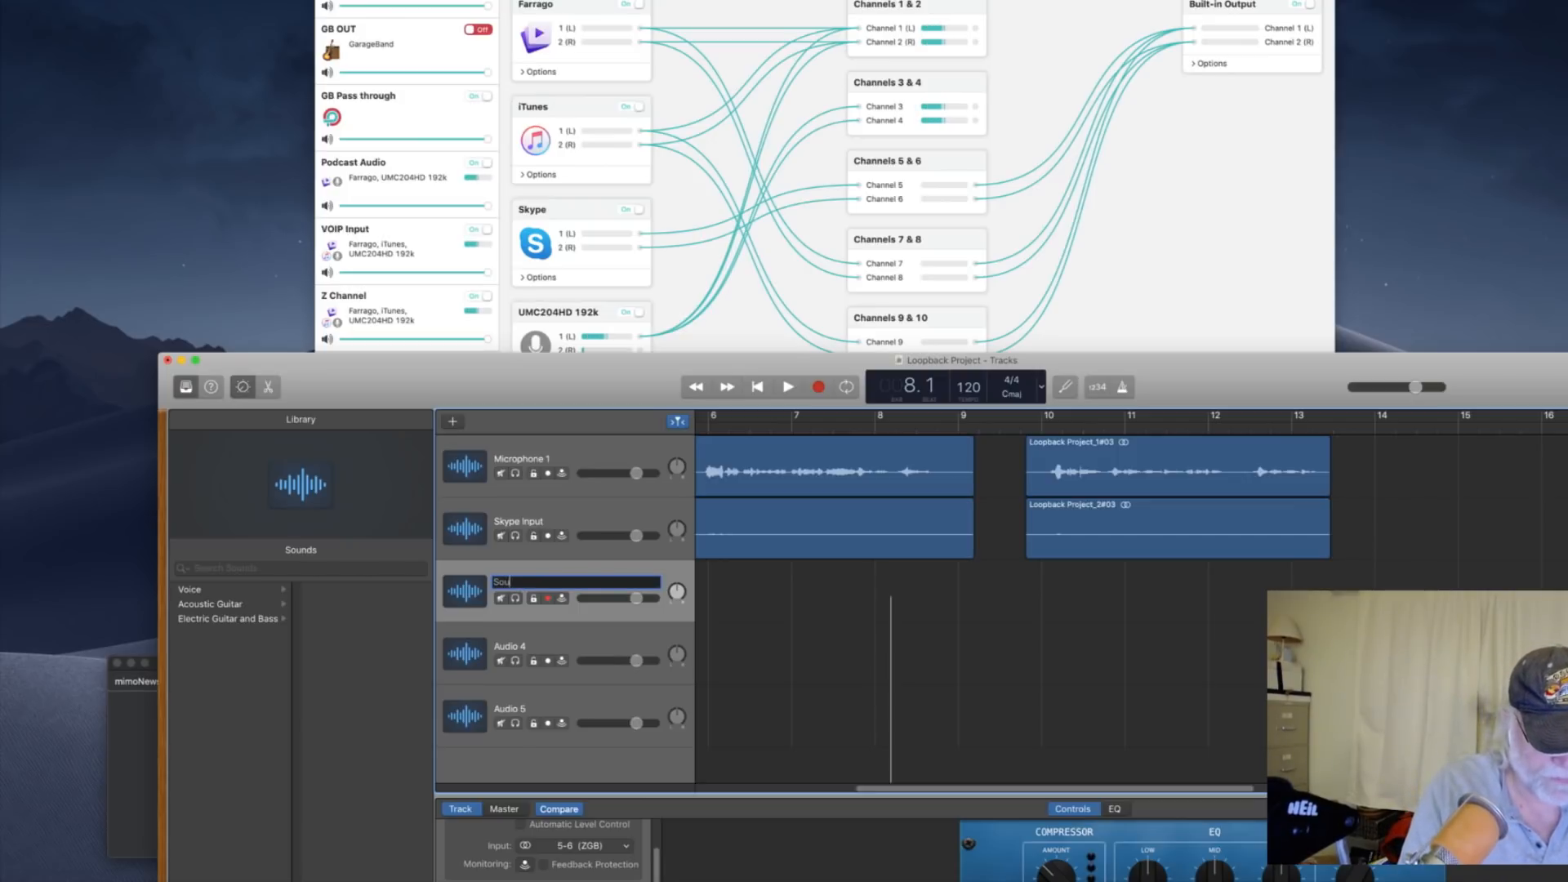
{"action": "type", "text": "nd eff"}
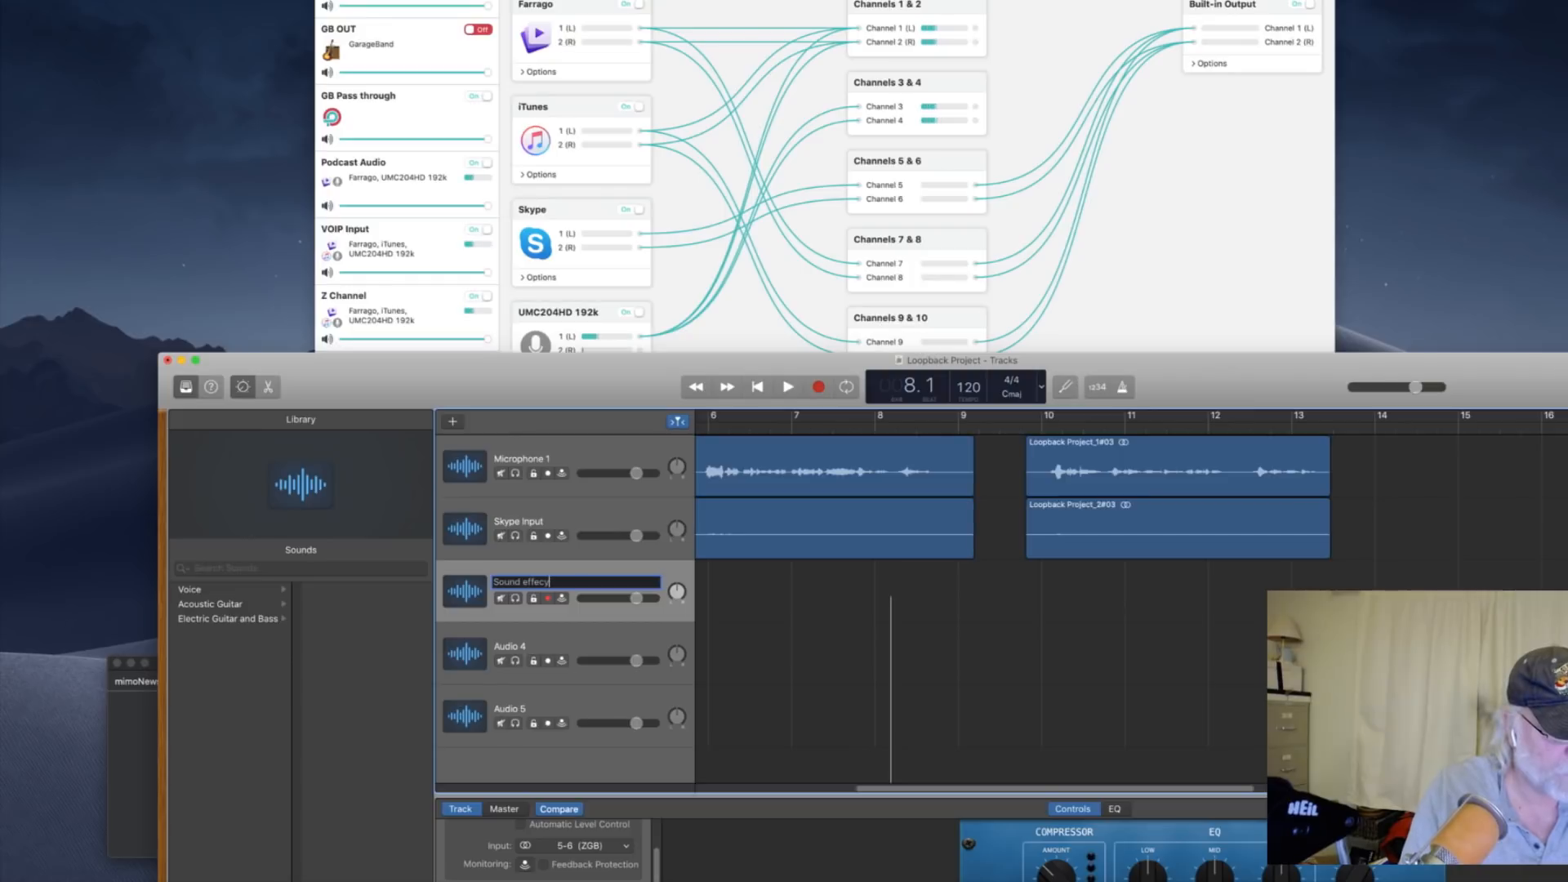
{"action": "type", "text": "ects"}
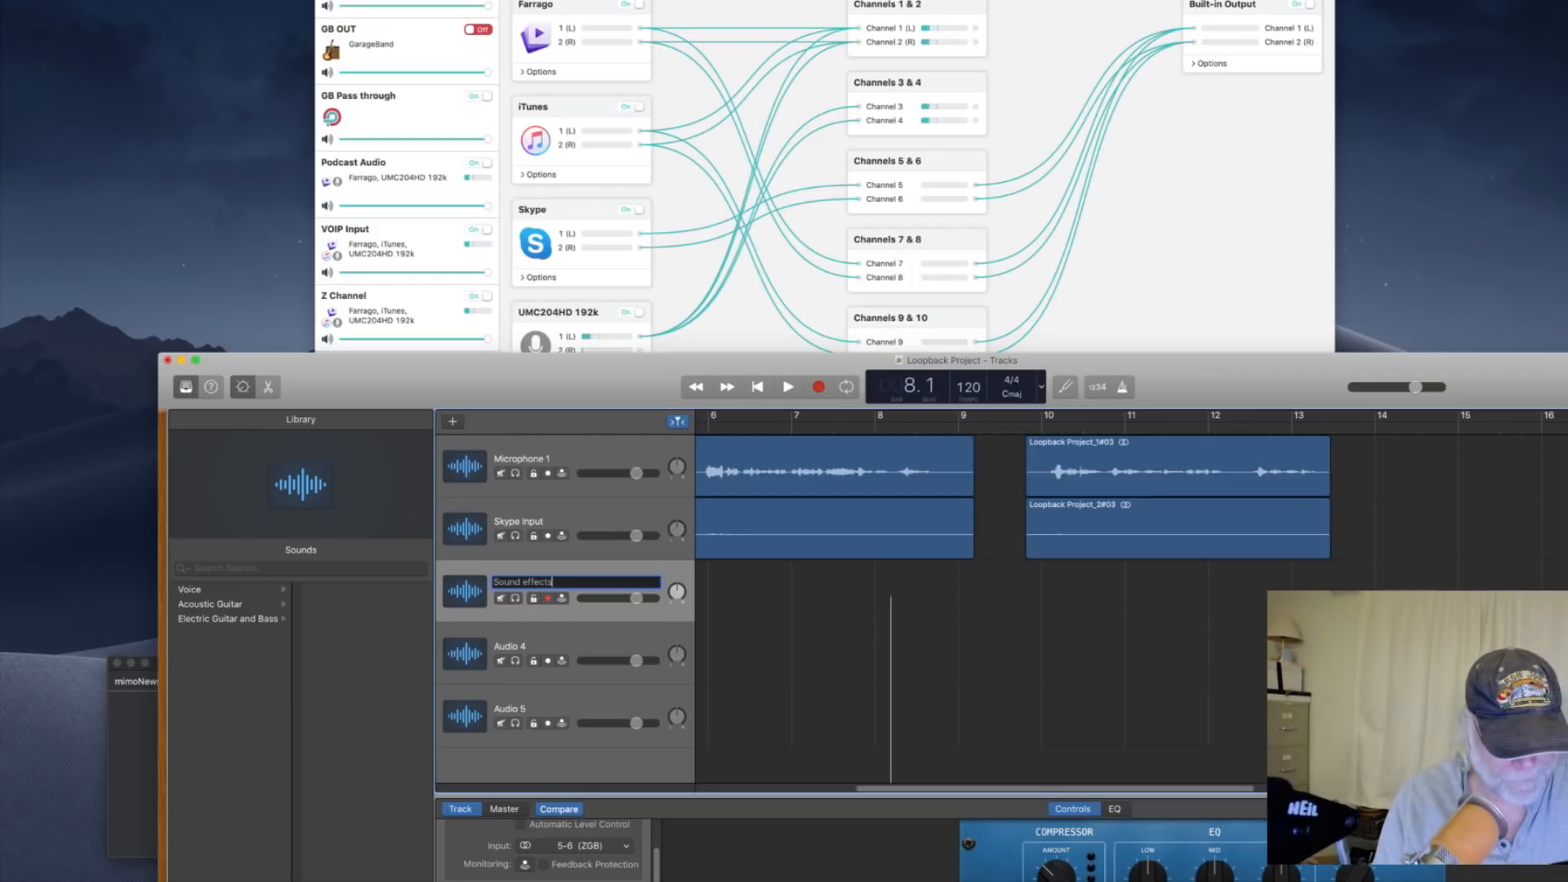
{"action": "key", "text": "Return"}
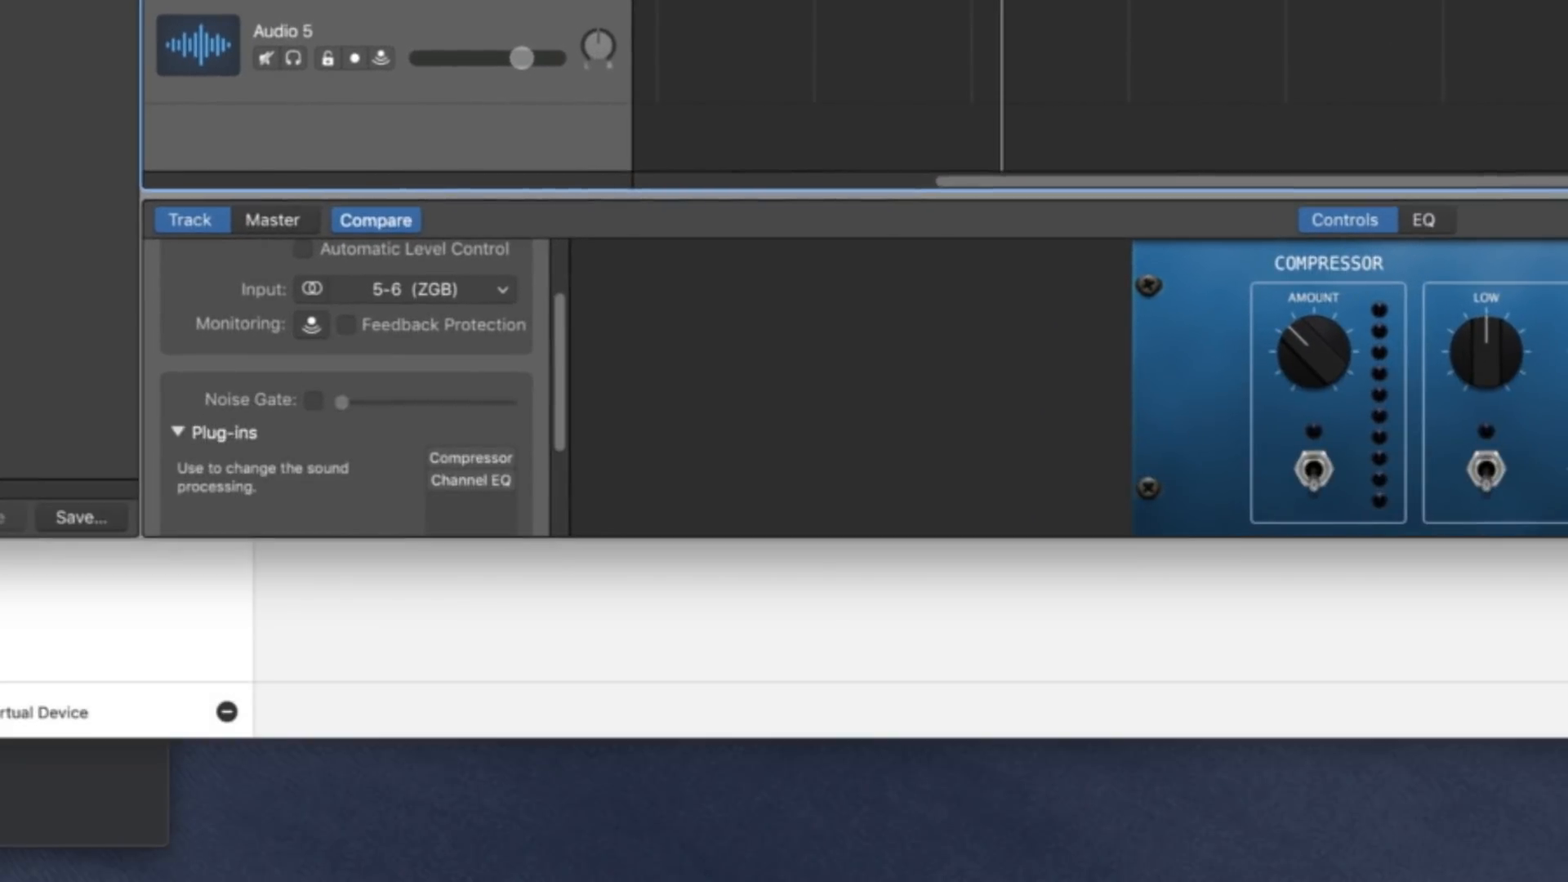
{"action": "left_click", "coordinate": [426, 307]}
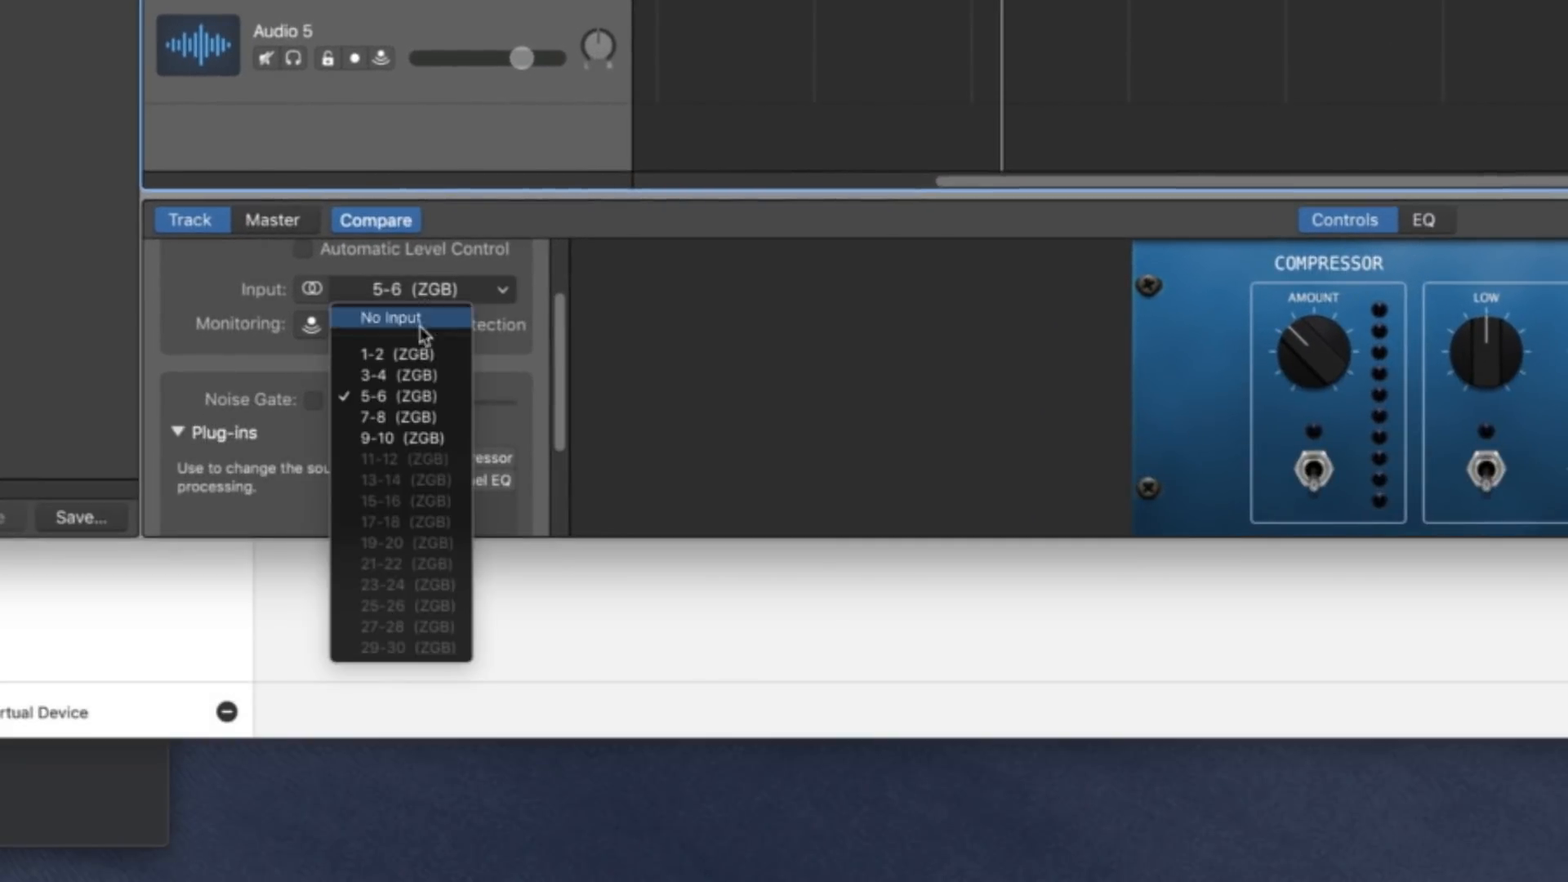
{"action": "left_click", "coordinate": [406, 426]}
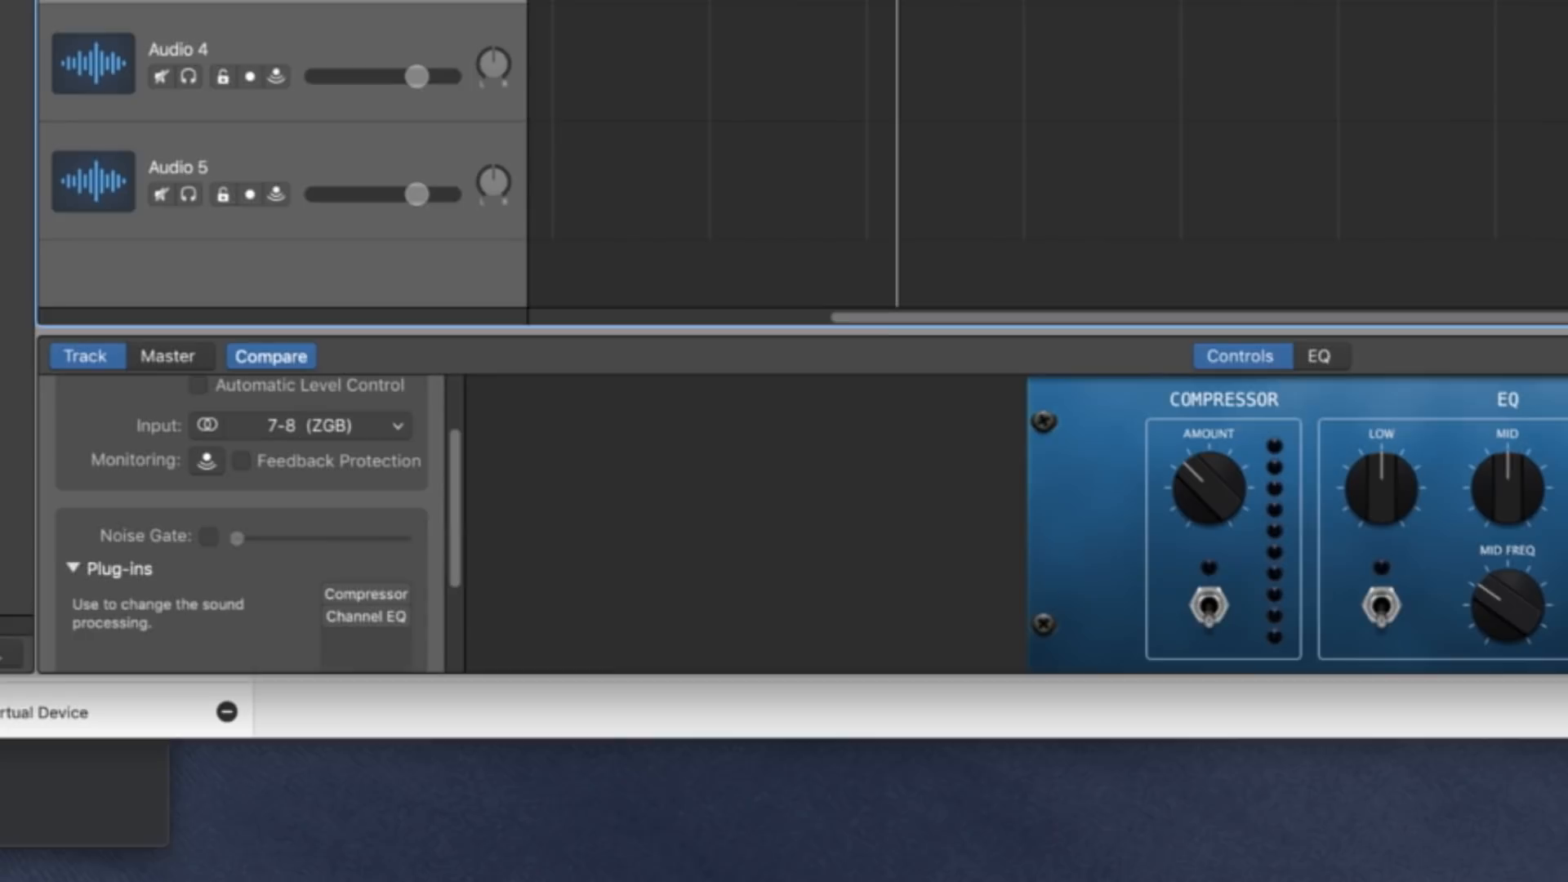
Rename the Audio 4 track iTunes and set its recording input to 9-10 (ZGB)
{"action": "double_click", "coordinate": [201, 56]}
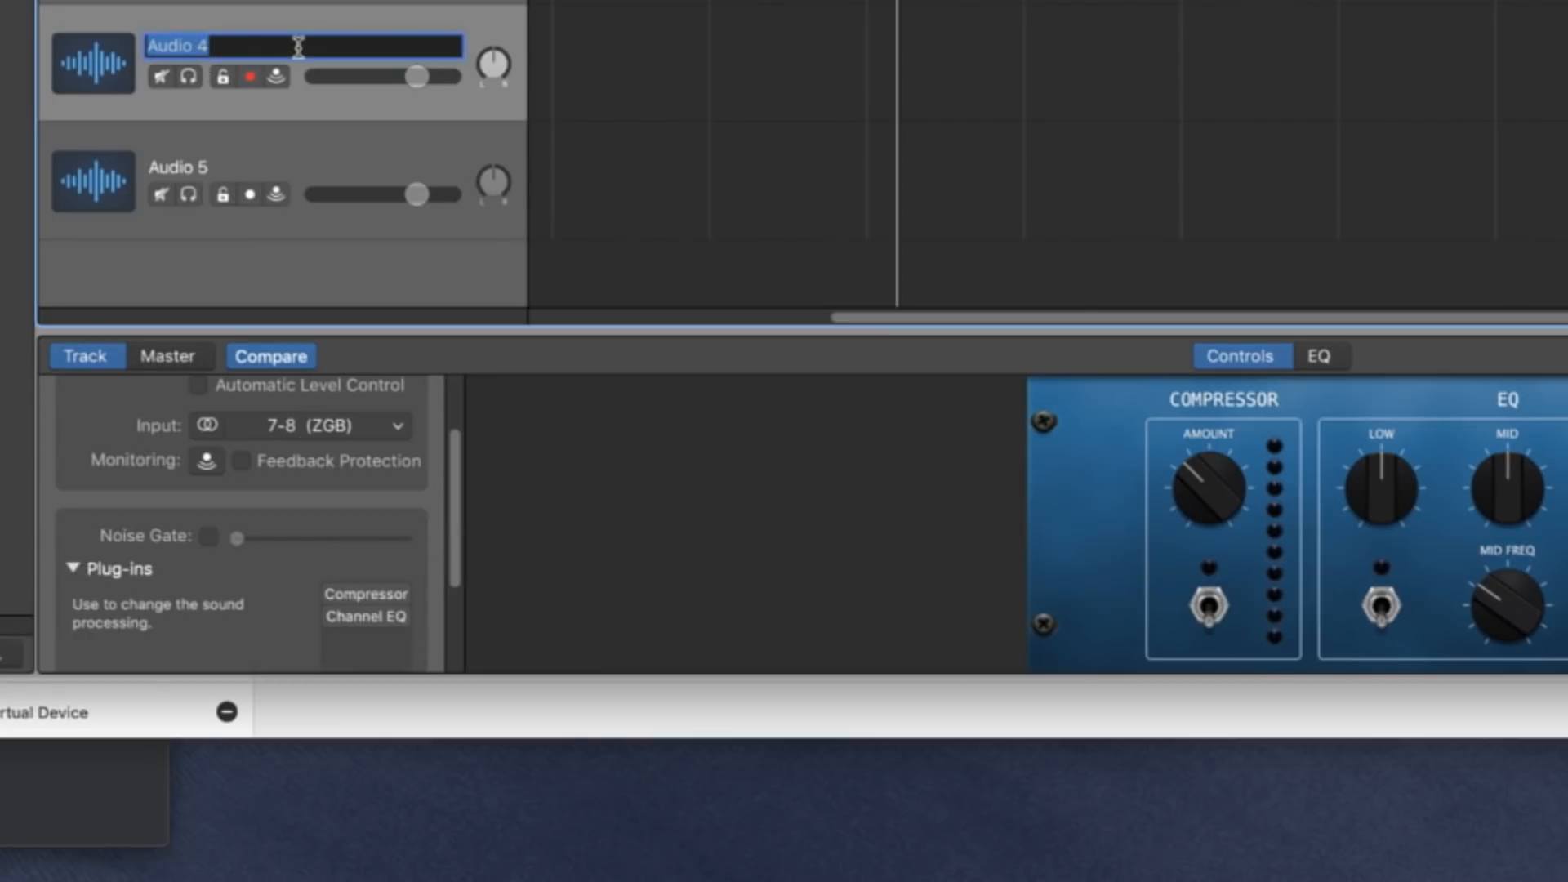
{"action": "key", "text": "BackSpace"}
{"action": "type", "text": "iTu"}
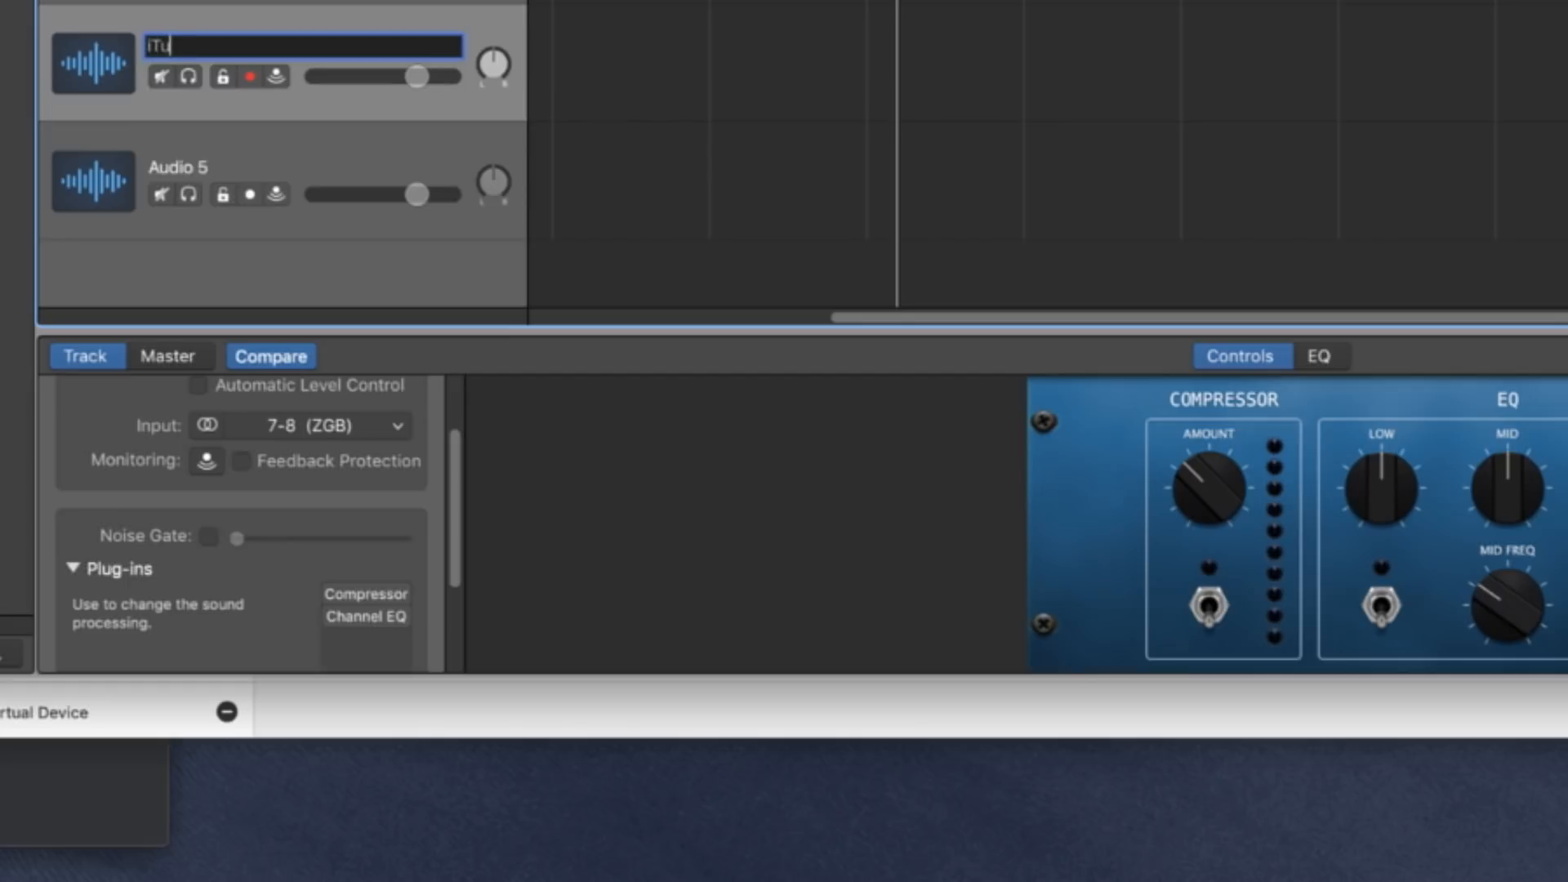
{"action": "type", "text": "nes"}
{"action": "key", "text": "Return"}
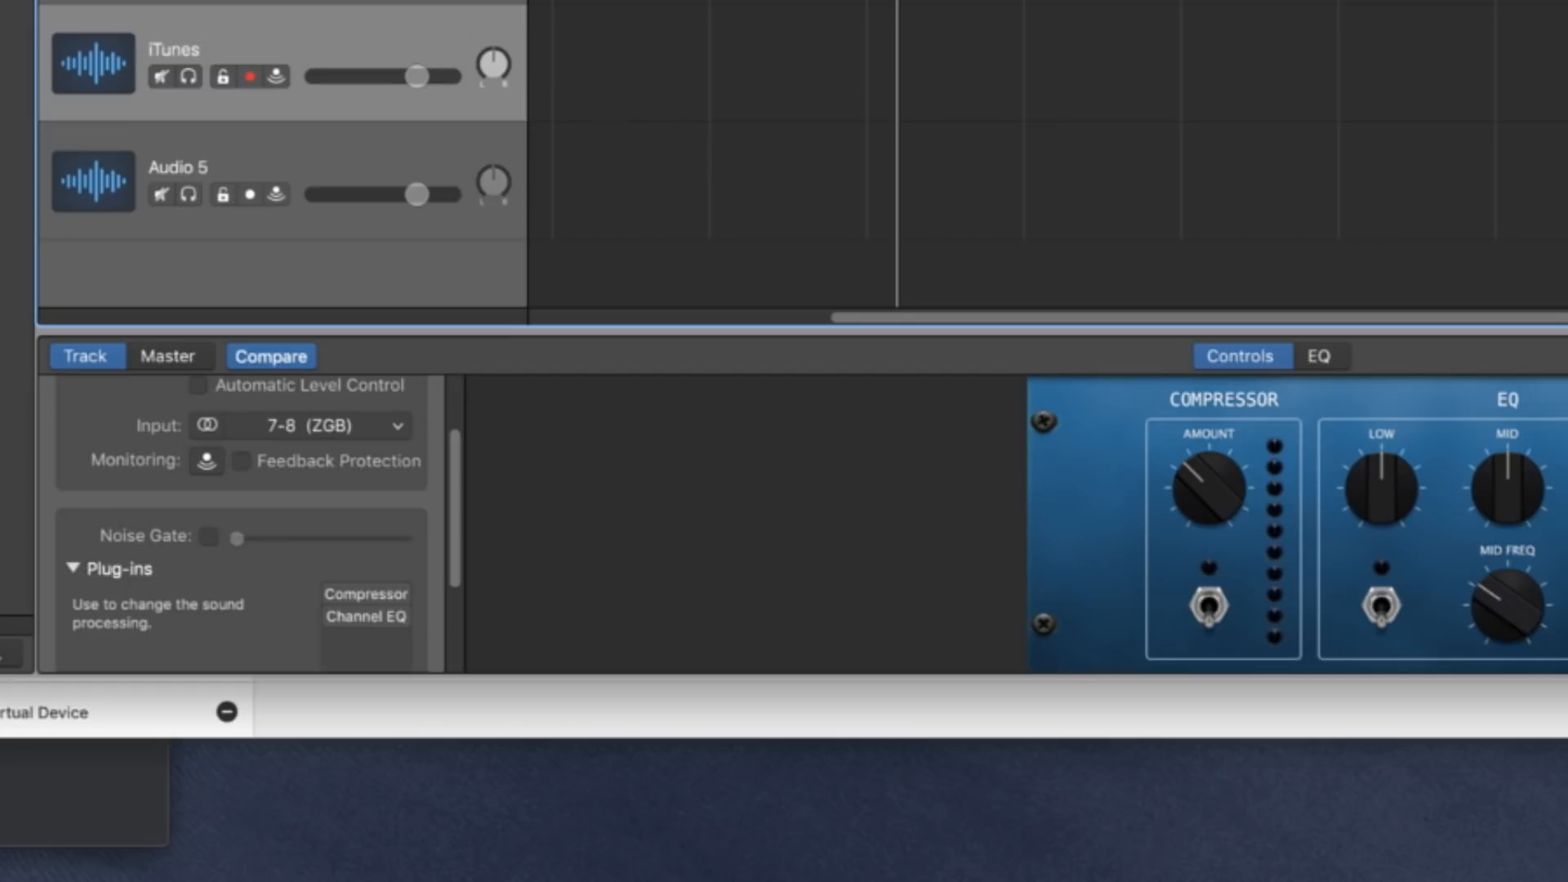
{"action": "left_click", "coordinate": [346, 428]}
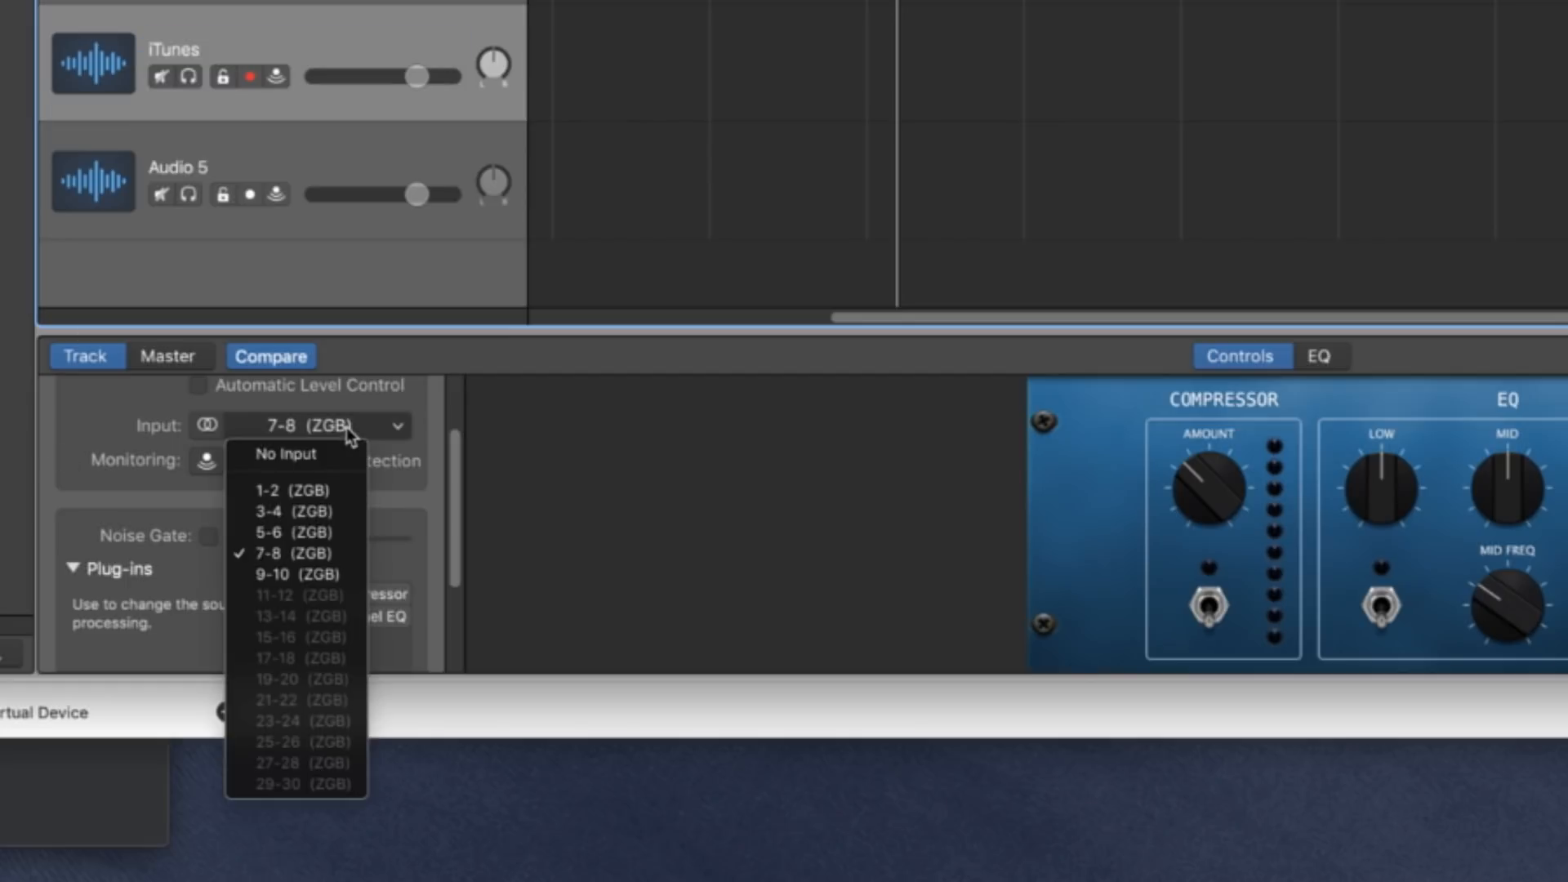
{"action": "left_click", "coordinate": [319, 574]}
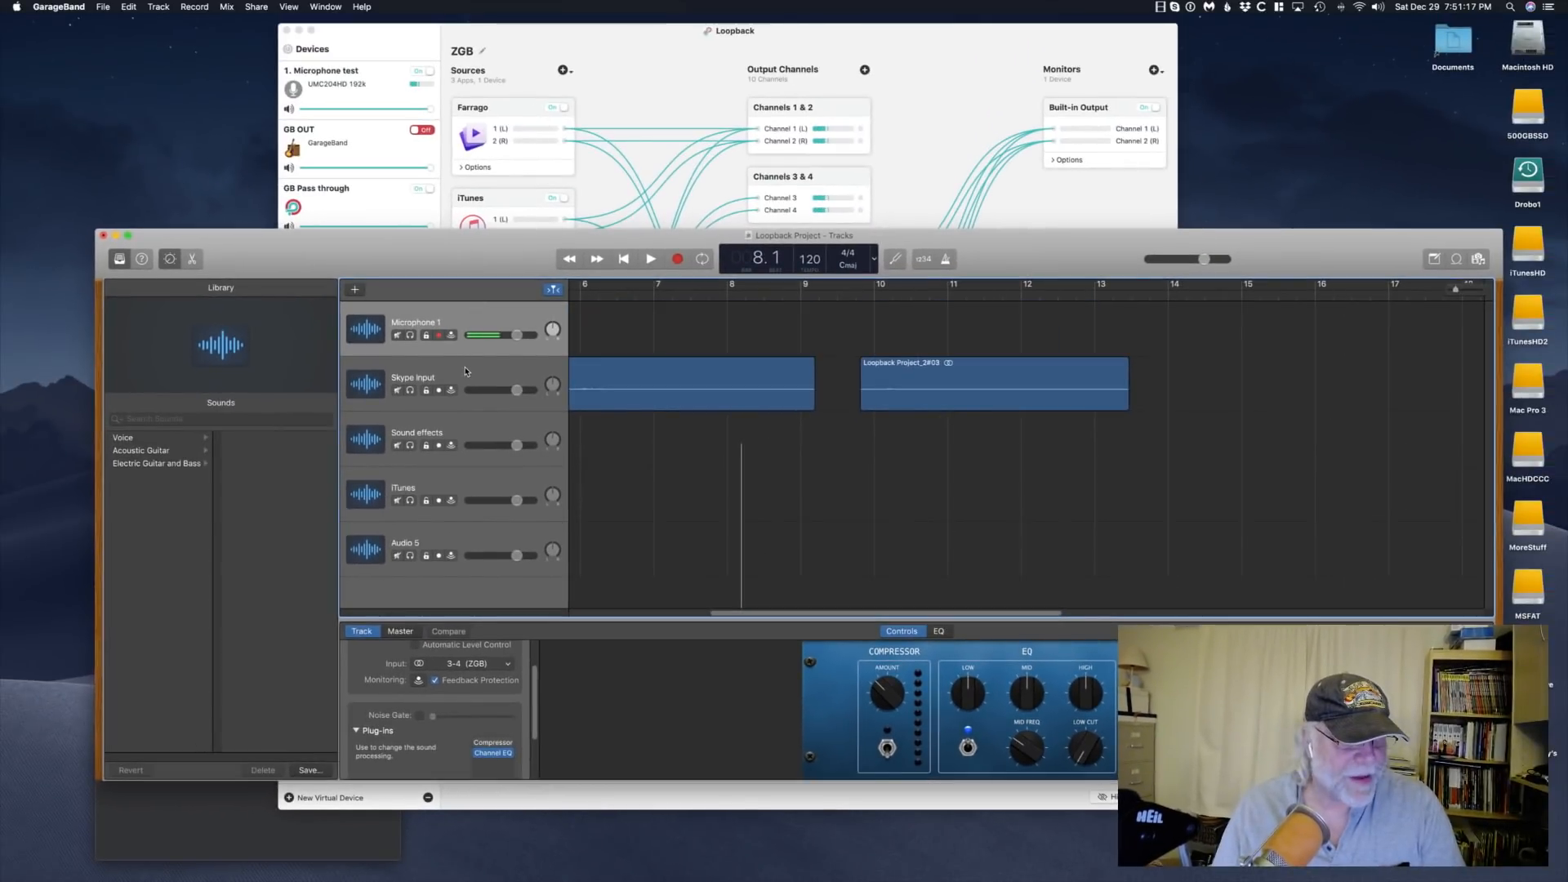
Delete the old regions on the Skype Input track and return the playhead to the start of the project
{"action": "left_click", "coordinate": [466, 371]}
{"action": "key", "text": "Delete"}
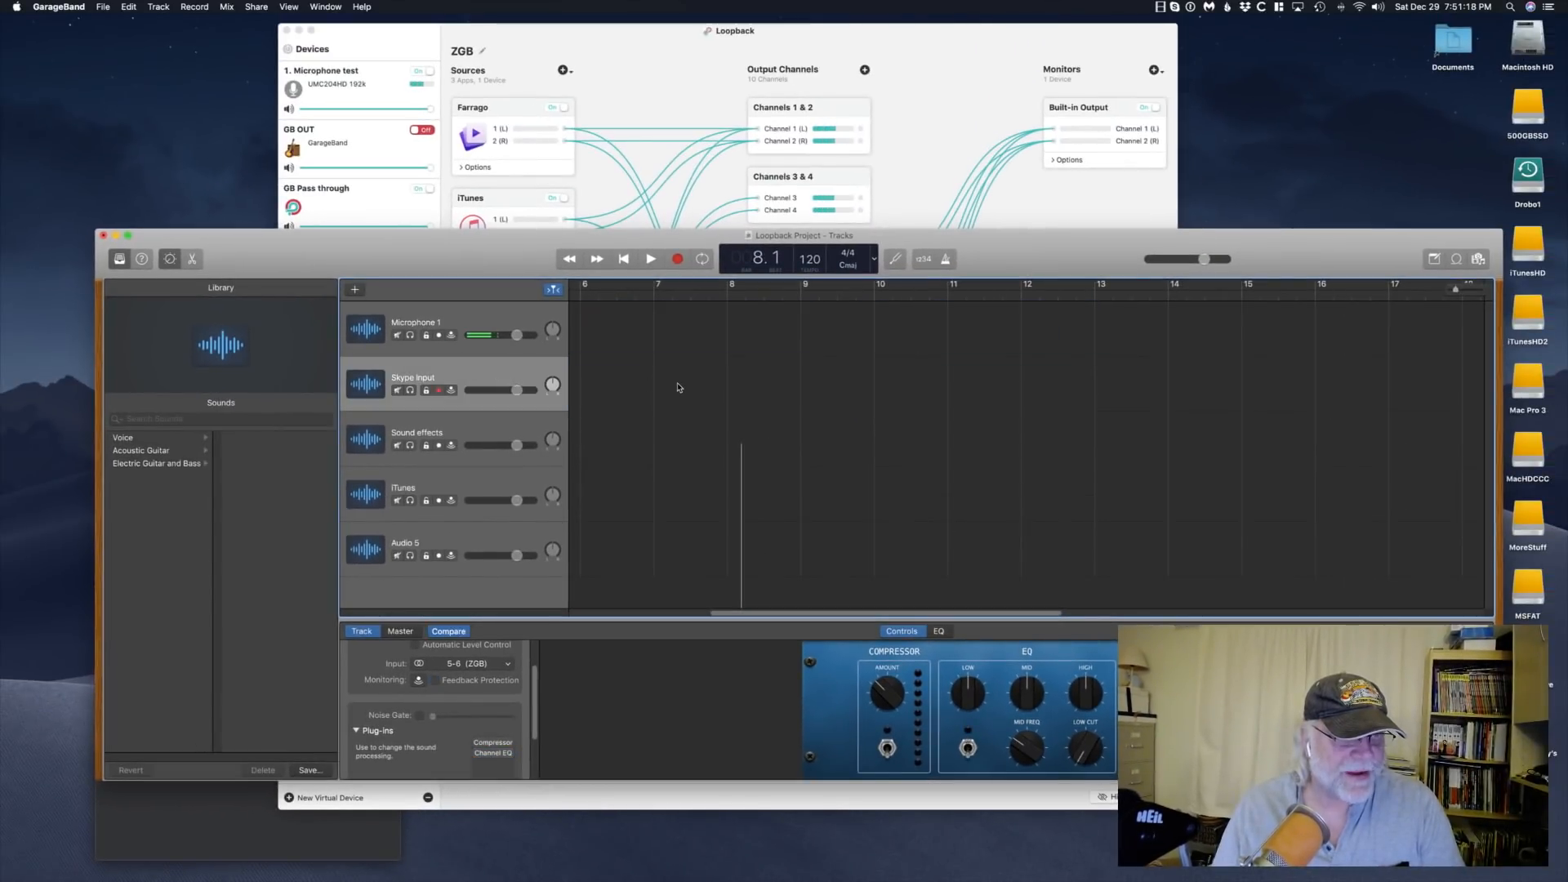
{"action": "left_click", "coordinate": [623, 257]}
{"action": "left_click_drag", "start_coordinate": [509, 253], "coordinate": [482, 306]}
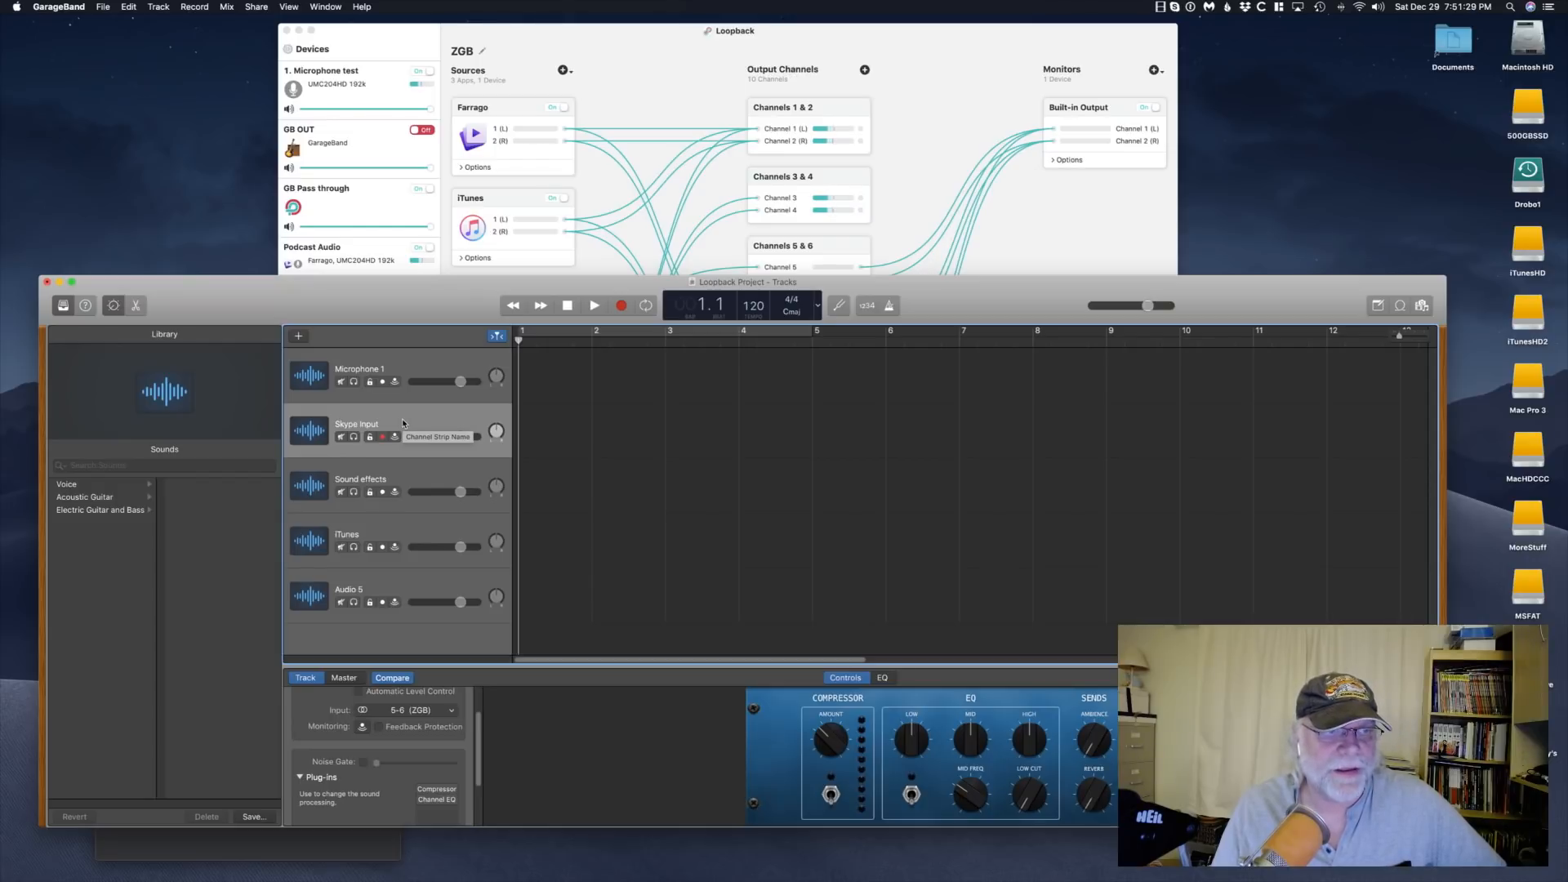
Record a short test on the Skype Input track and stop the recording
{"action": "left_click", "coordinate": [618, 310]}
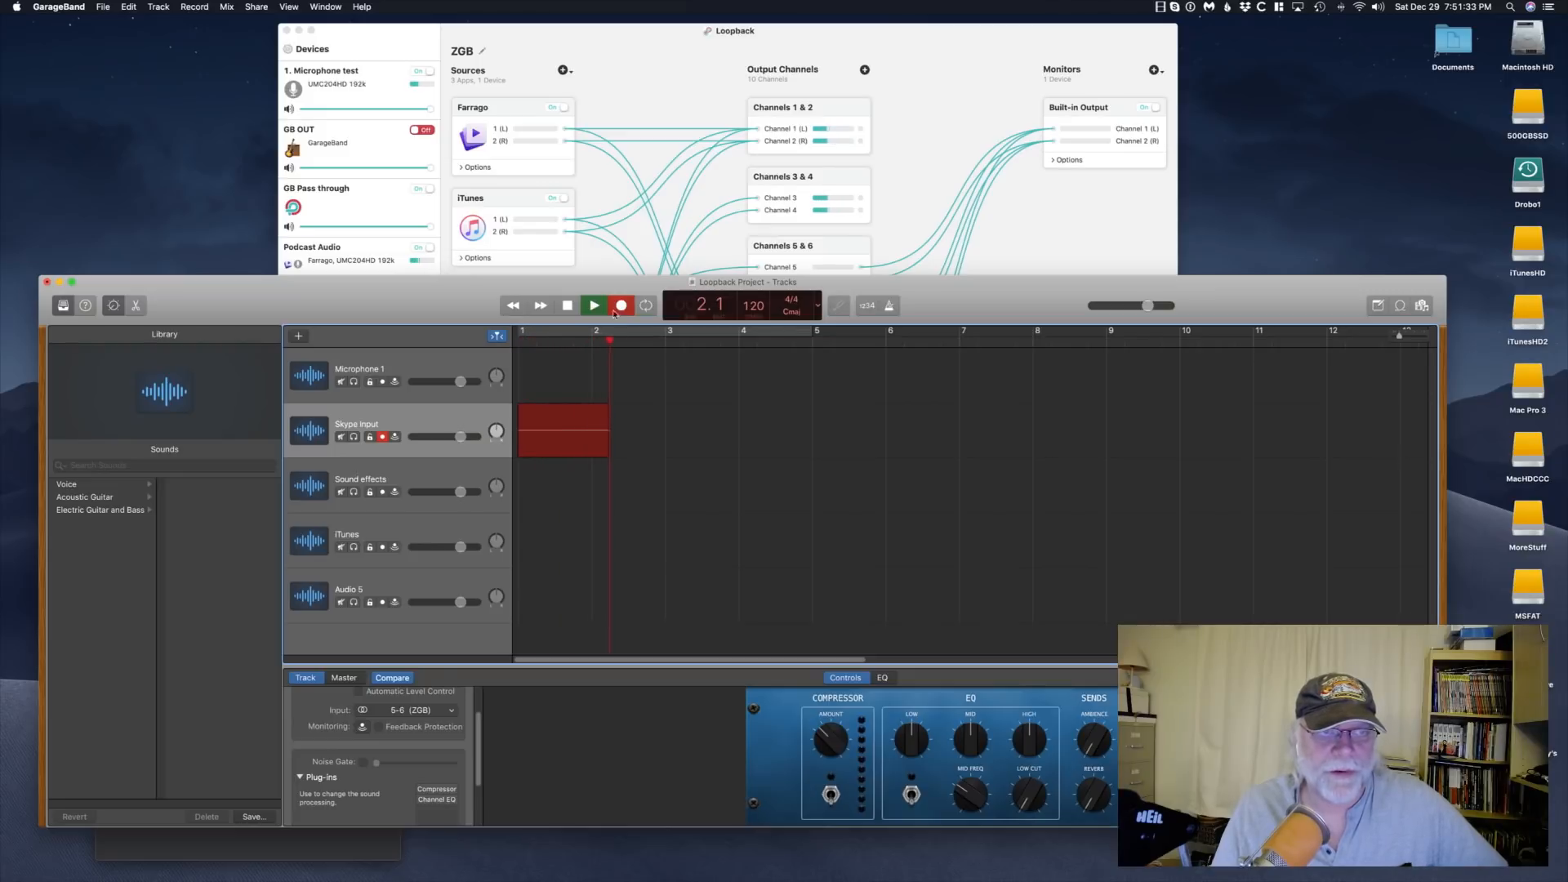
{"action": "left_click", "coordinate": [568, 306]}
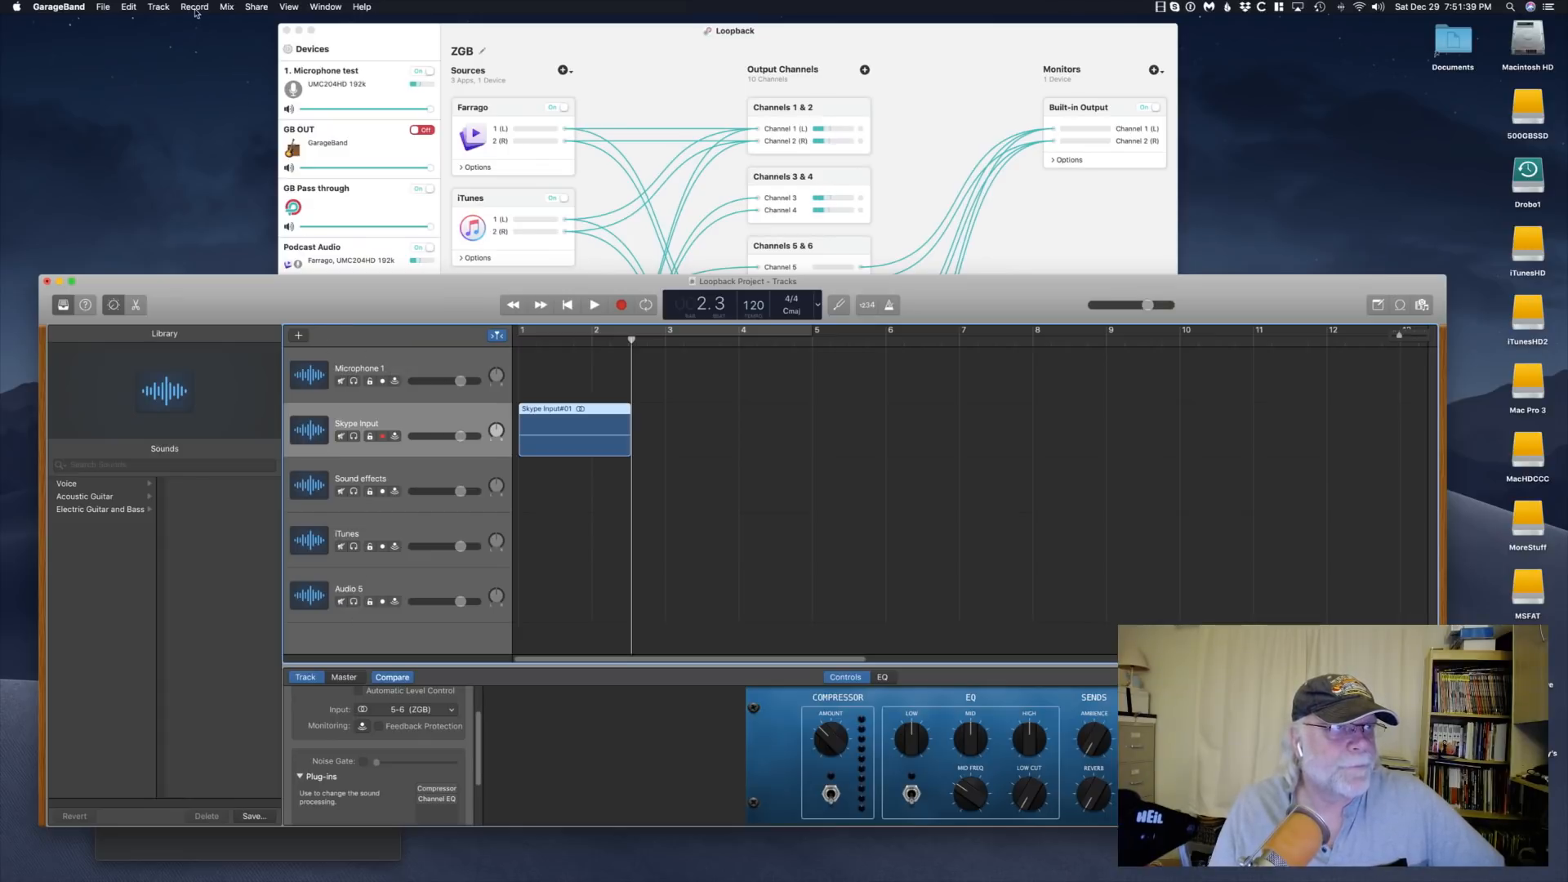
Look at the track header configuration, including the Record Enable option, and close it
{"action": "left_click", "coordinate": [159, 8]}
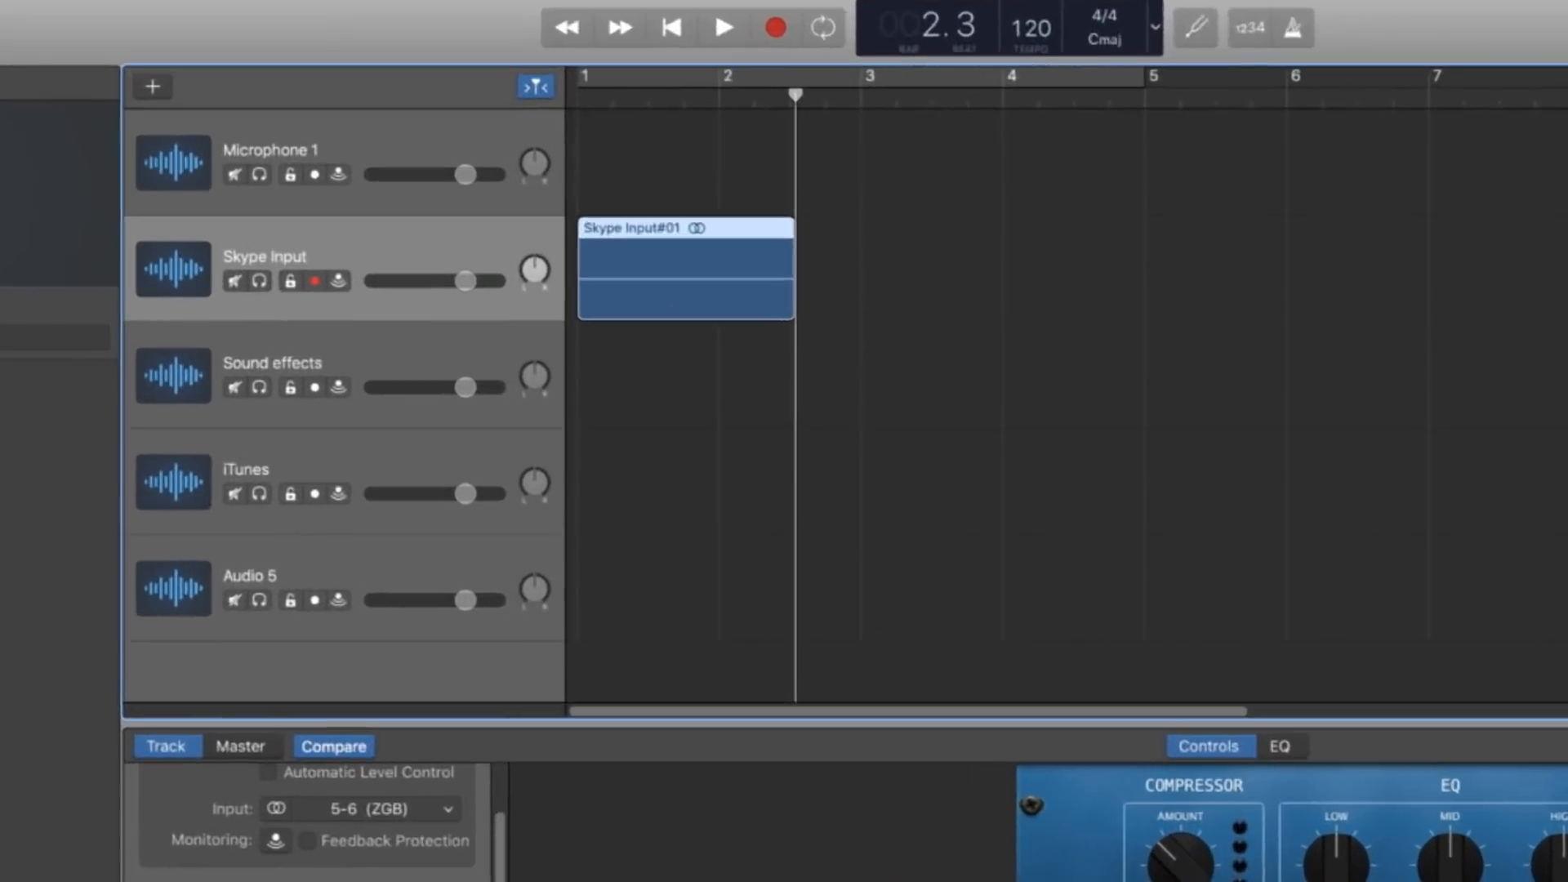
{"action": "left_click", "coordinate": [204, 148]}
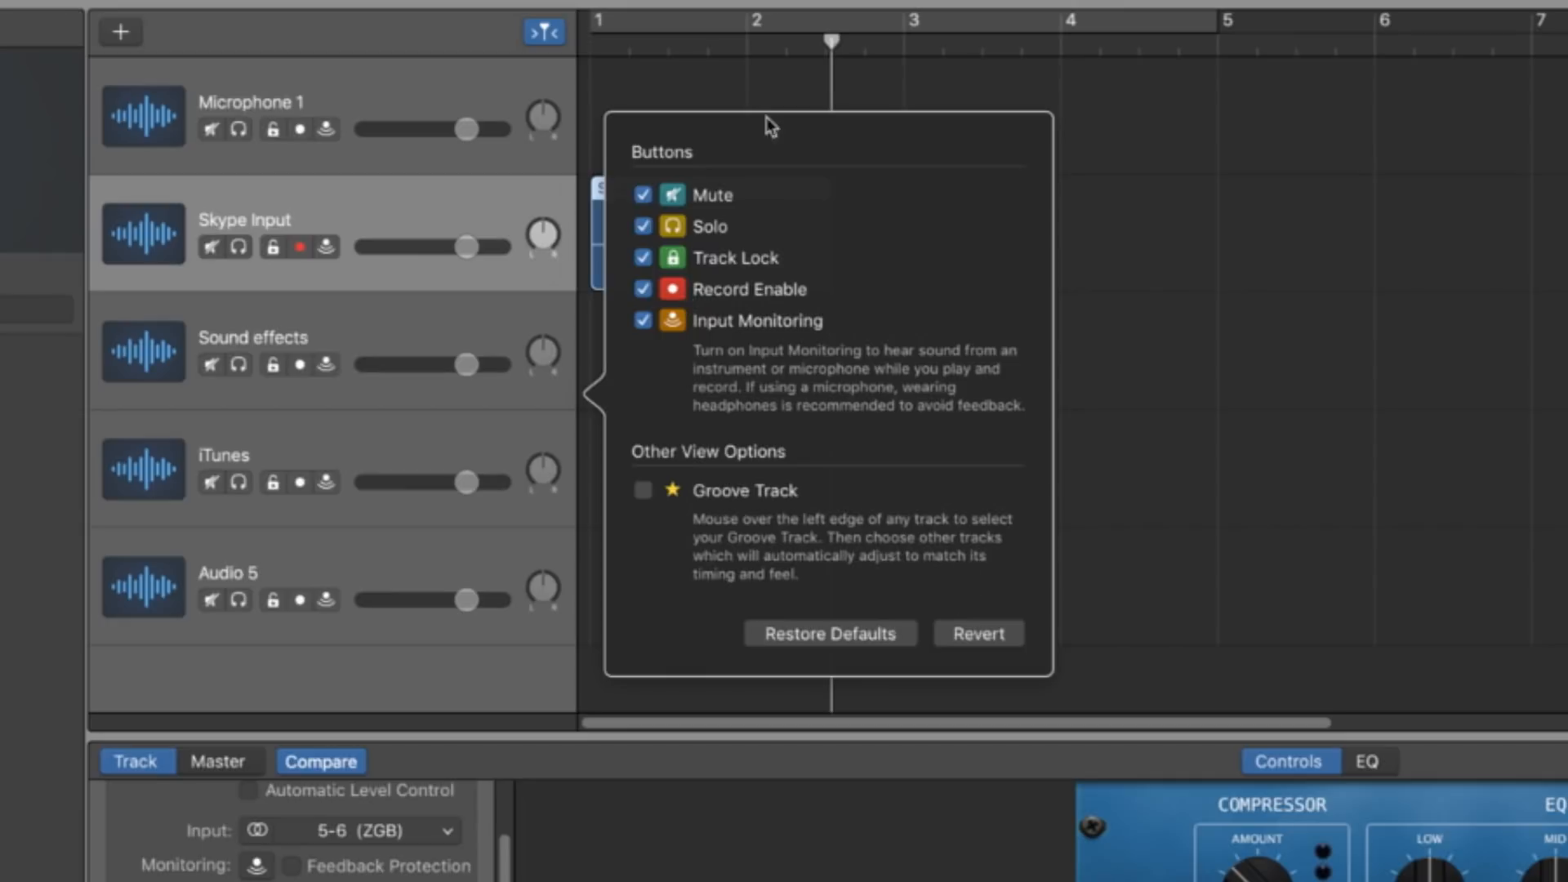
{"action": "left_click", "coordinate": [286, 91]}
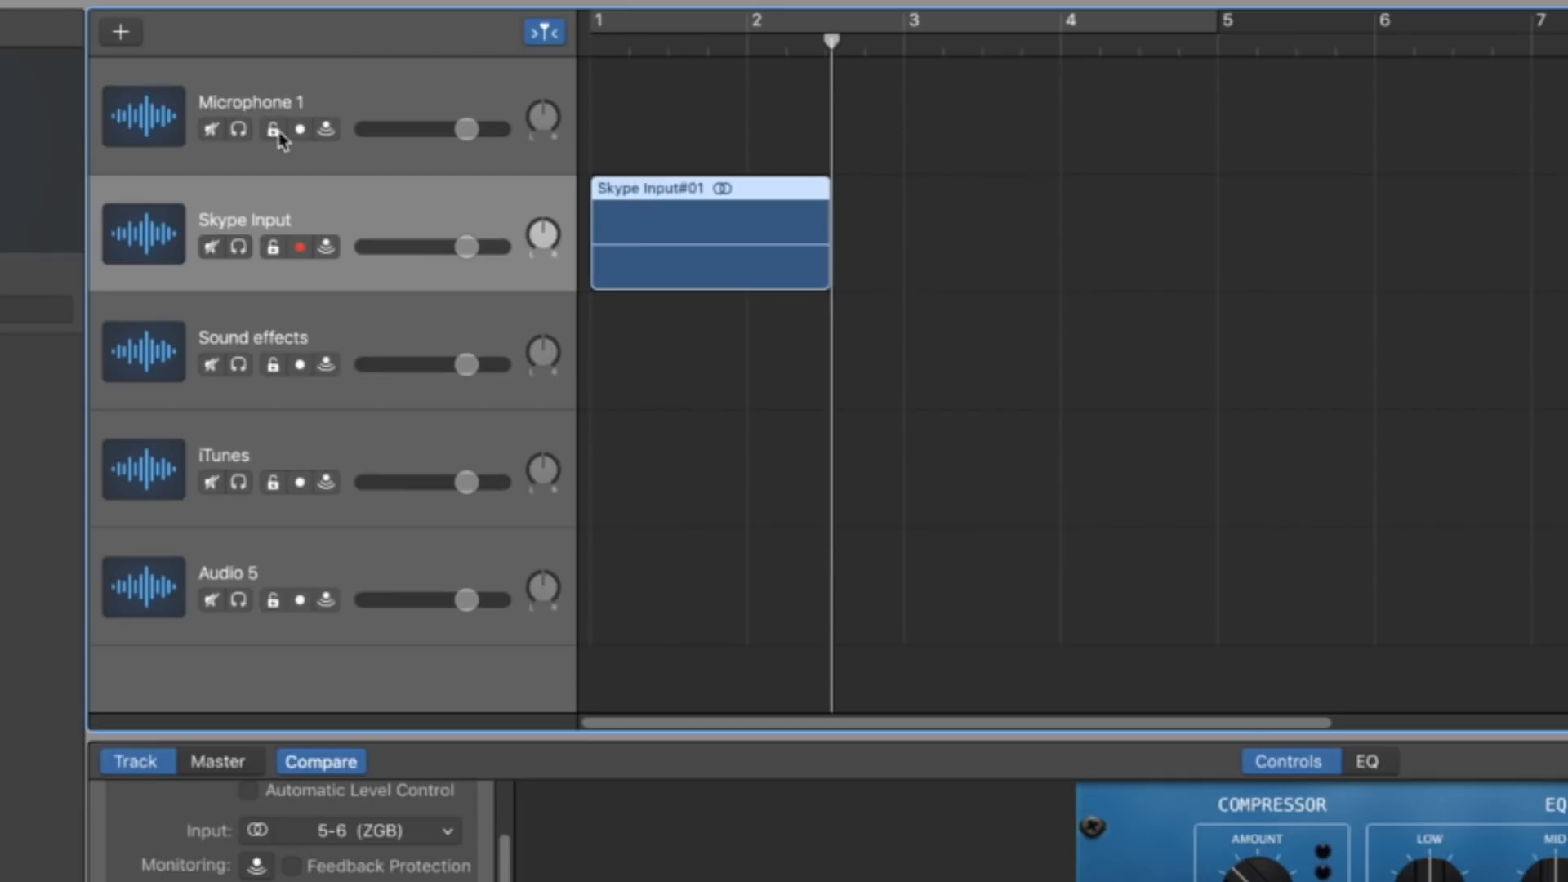
Record-enable the Microphone 1, Skype Input, Sound effects and iTunes tracks together
{"action": "left_click", "coordinate": [300, 129]}
{"action": "left_click", "coordinate": [300, 247]}
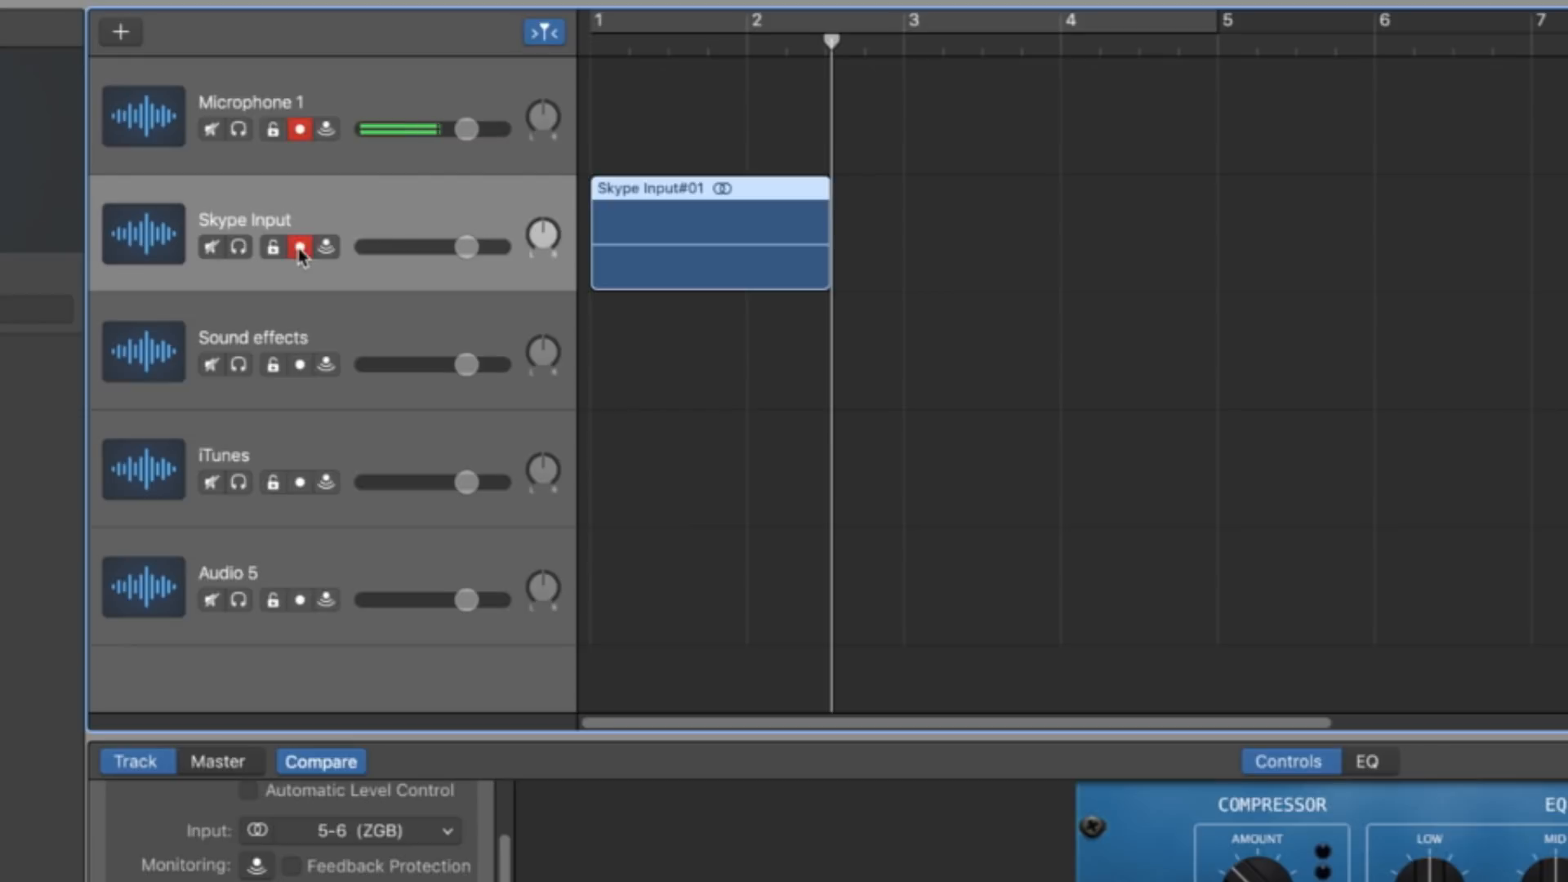
{"action": "left_click", "coordinate": [300, 364]}
{"action": "left_click", "coordinate": [302, 483]}
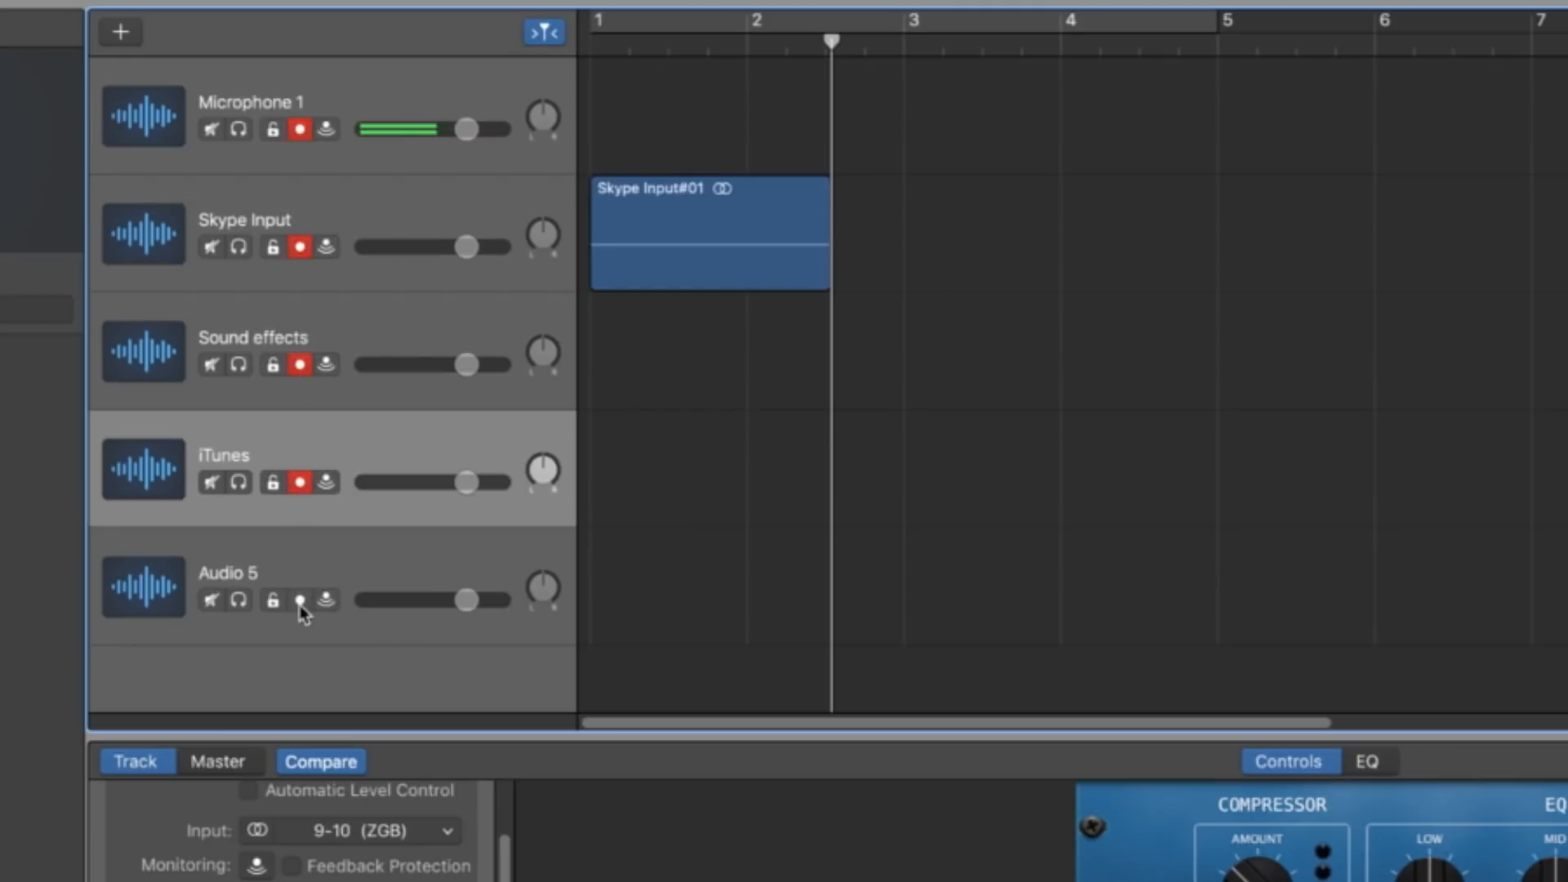
{"action": "left_click", "coordinate": [300, 601]}
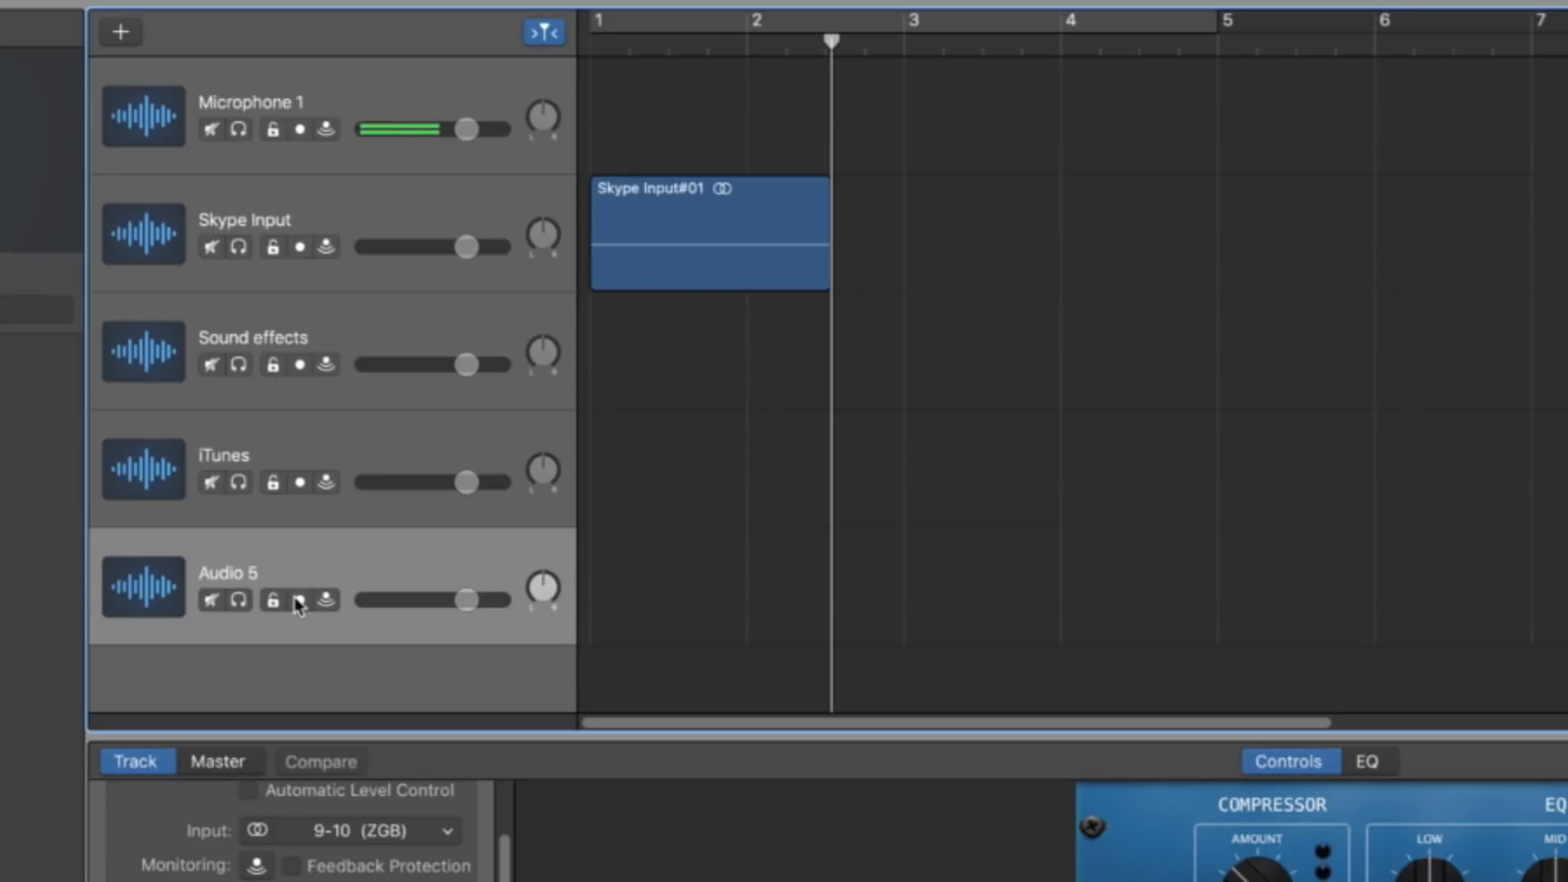
{"action": "left_click", "coordinate": [300, 483]}
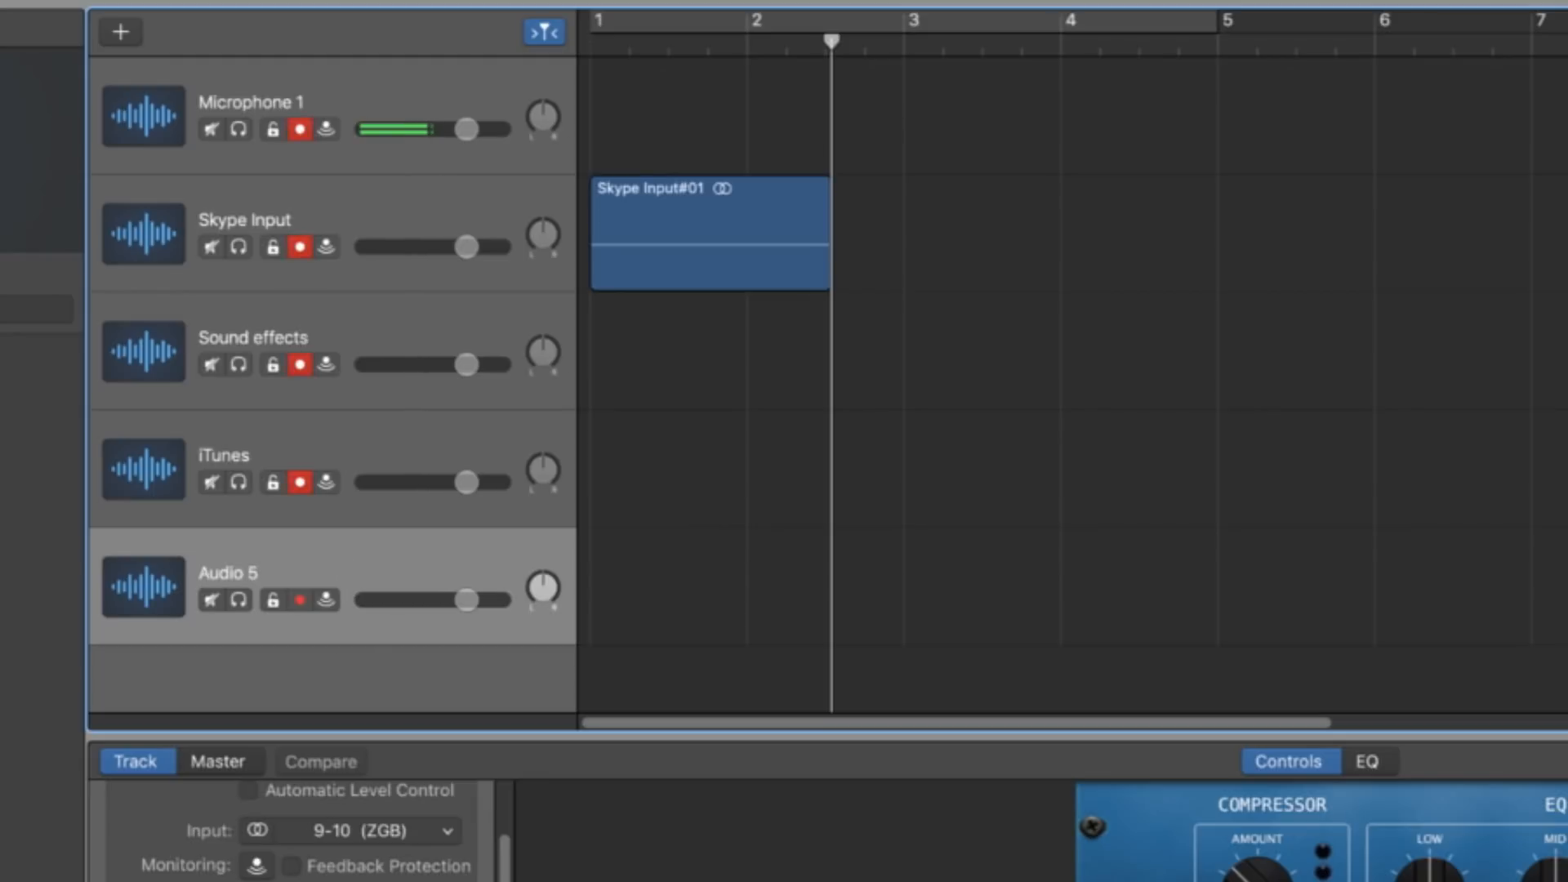
Select the iTunes track, return the playhead to the project start and start recording on all four record-enabled tracks
{"action": "left_click", "coordinate": [354, 433]}
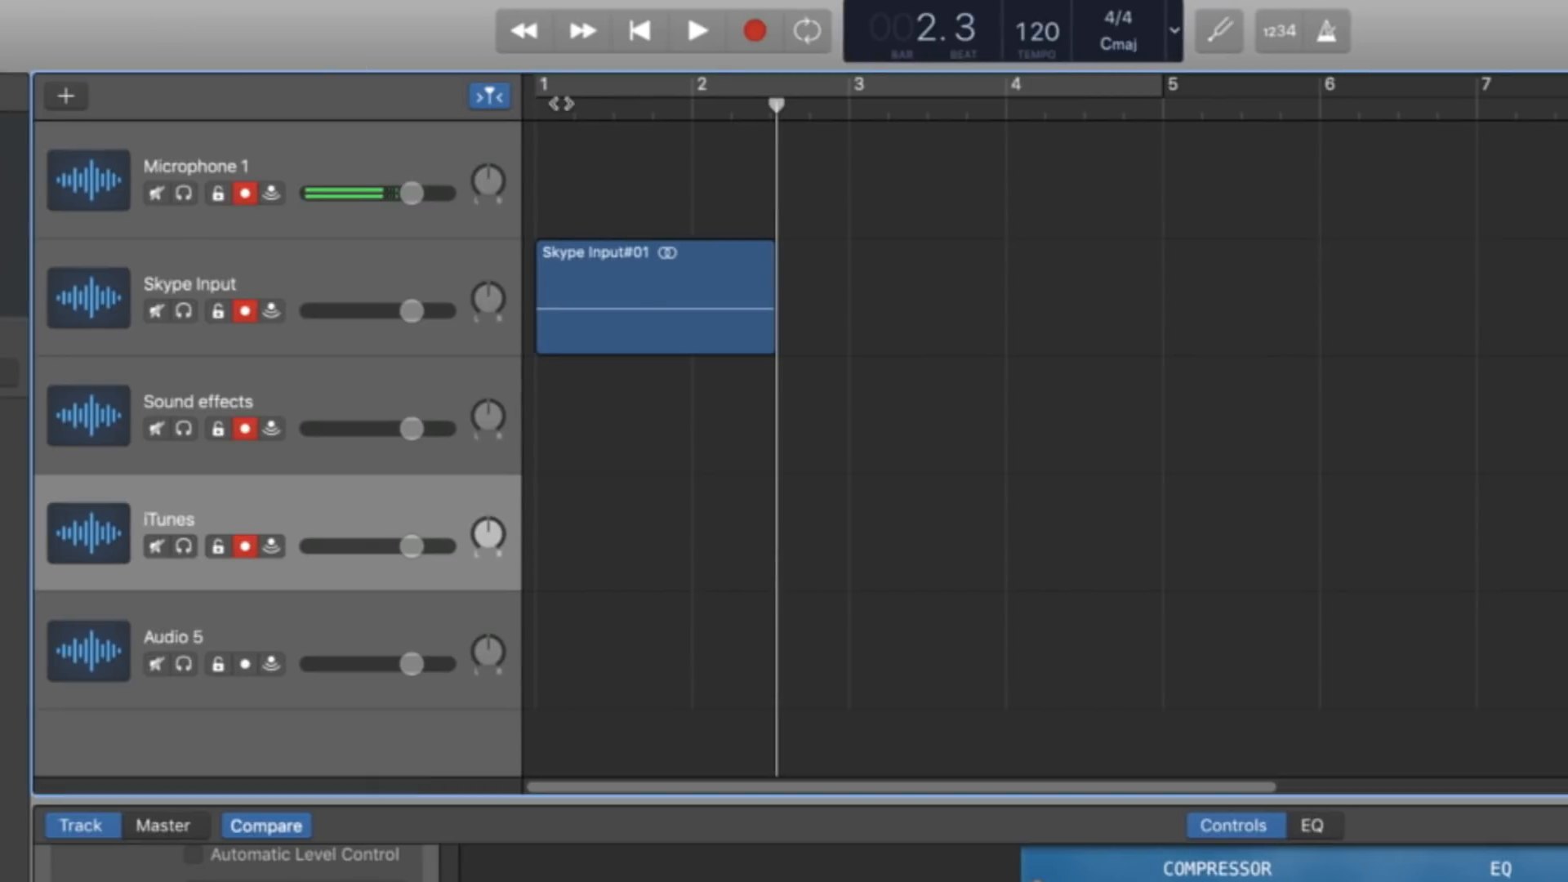
{"action": "left_click", "coordinate": [640, 33]}
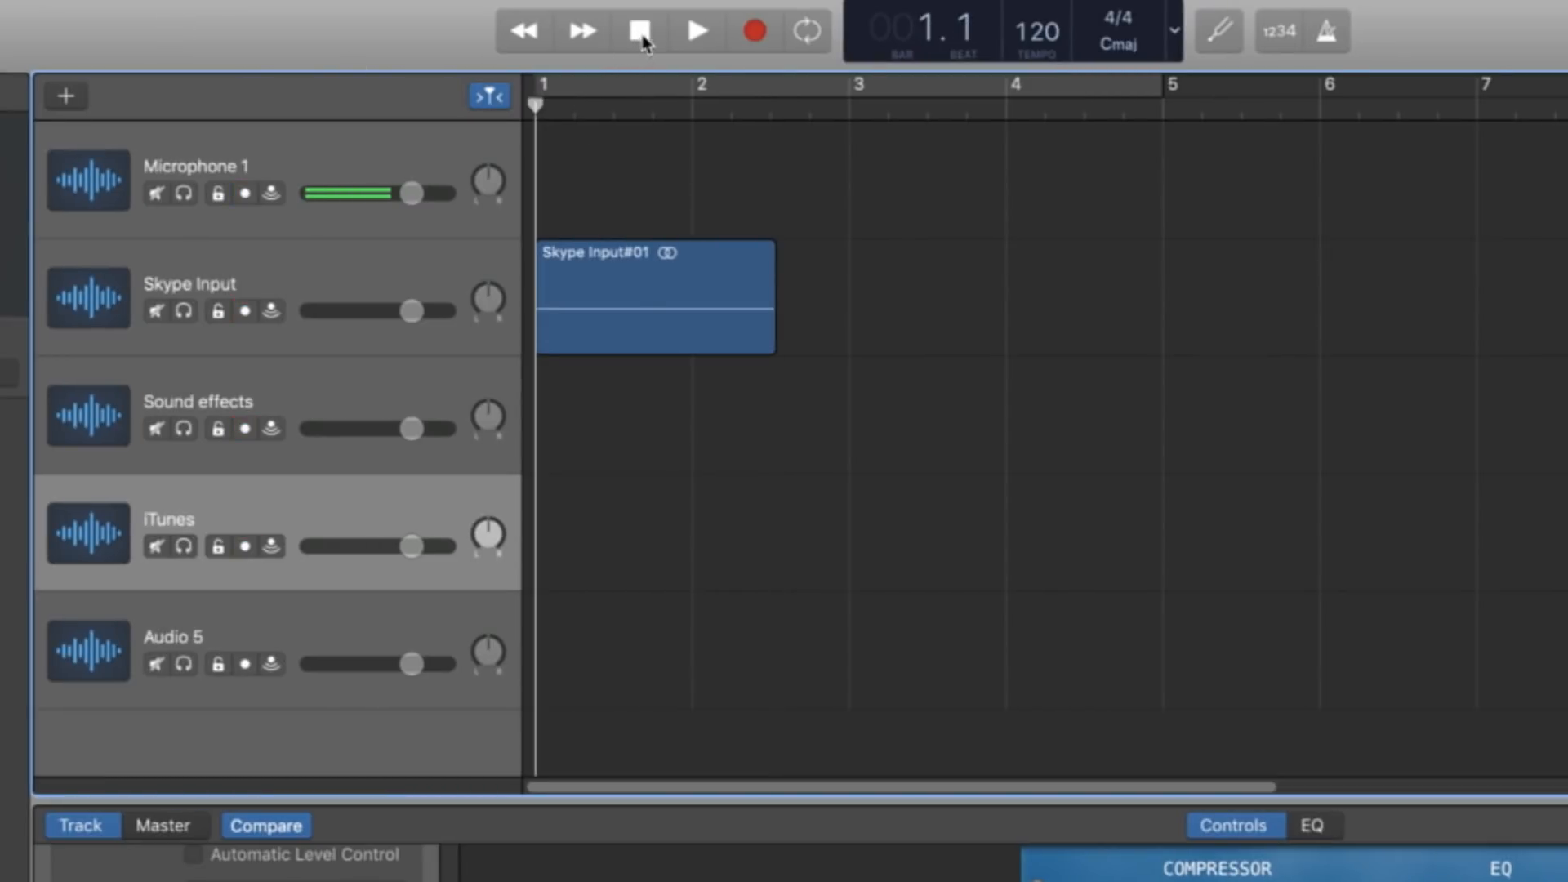
{"action": "left_click", "coordinate": [753, 32]}
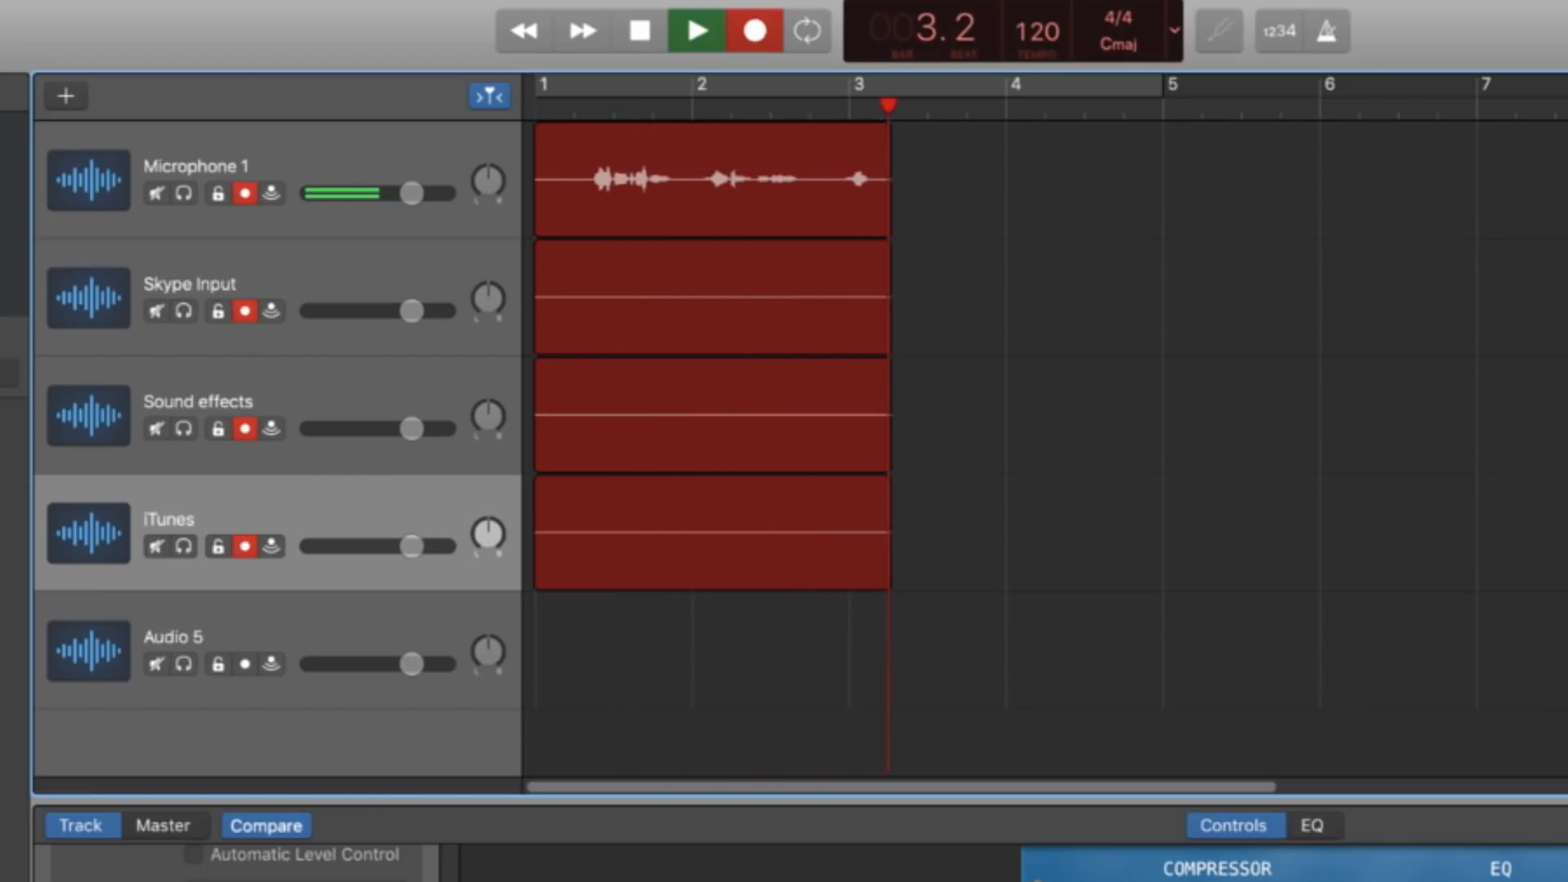
Switch to Skype, then enlarge and reposition its window so both the Audio & Video settings and the GarageBand track headers show
{"action": "key", "text": "super+Tab"}
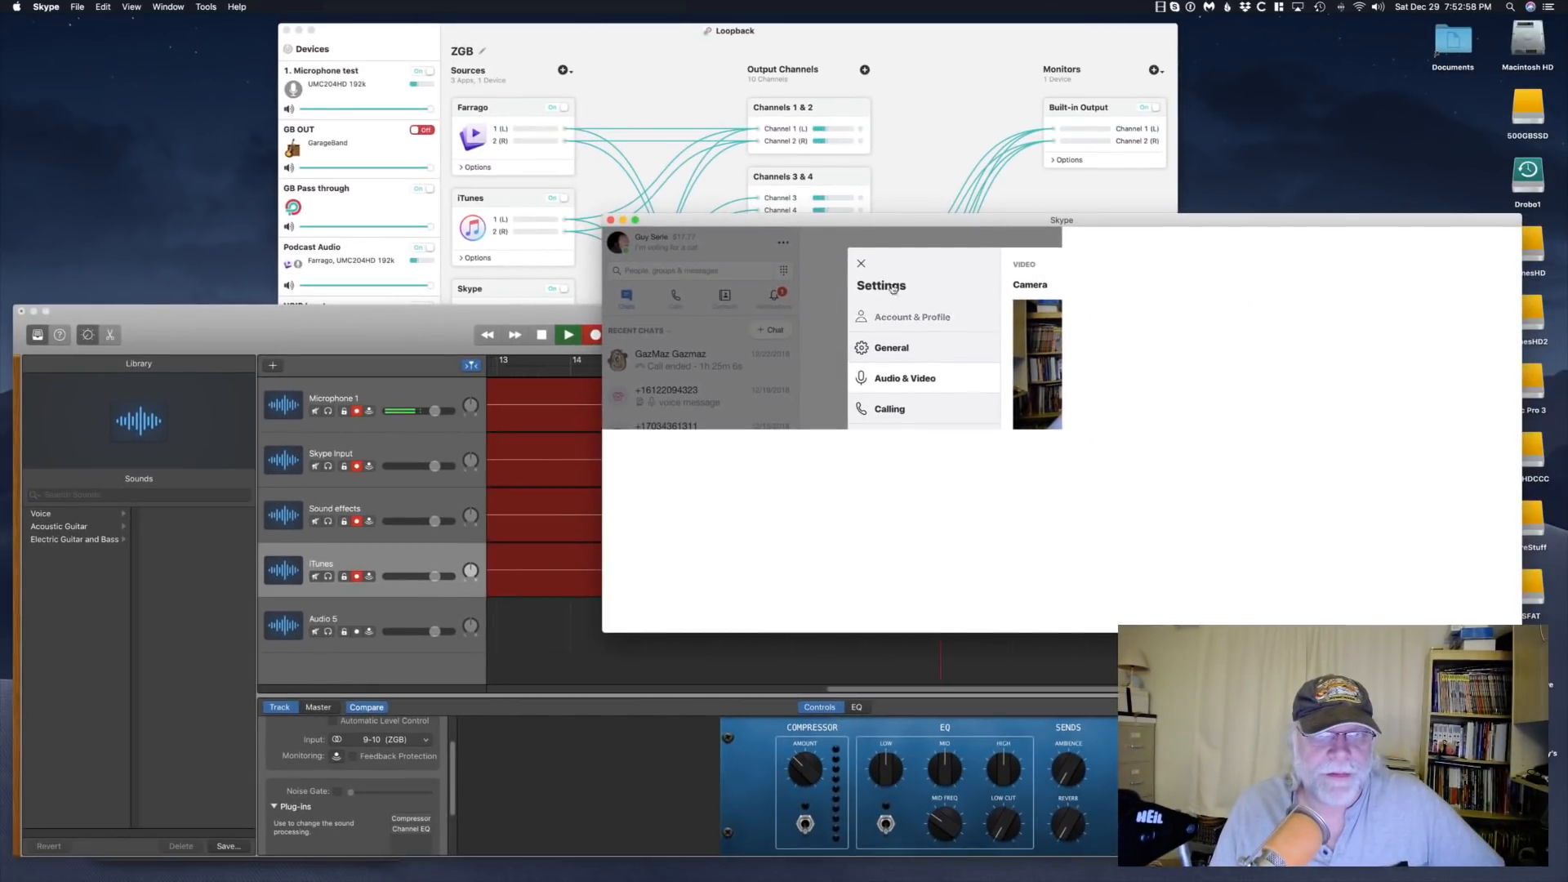
{"action": "left_click_drag", "start_coordinate": [915, 264], "coordinate": [358, 267]}
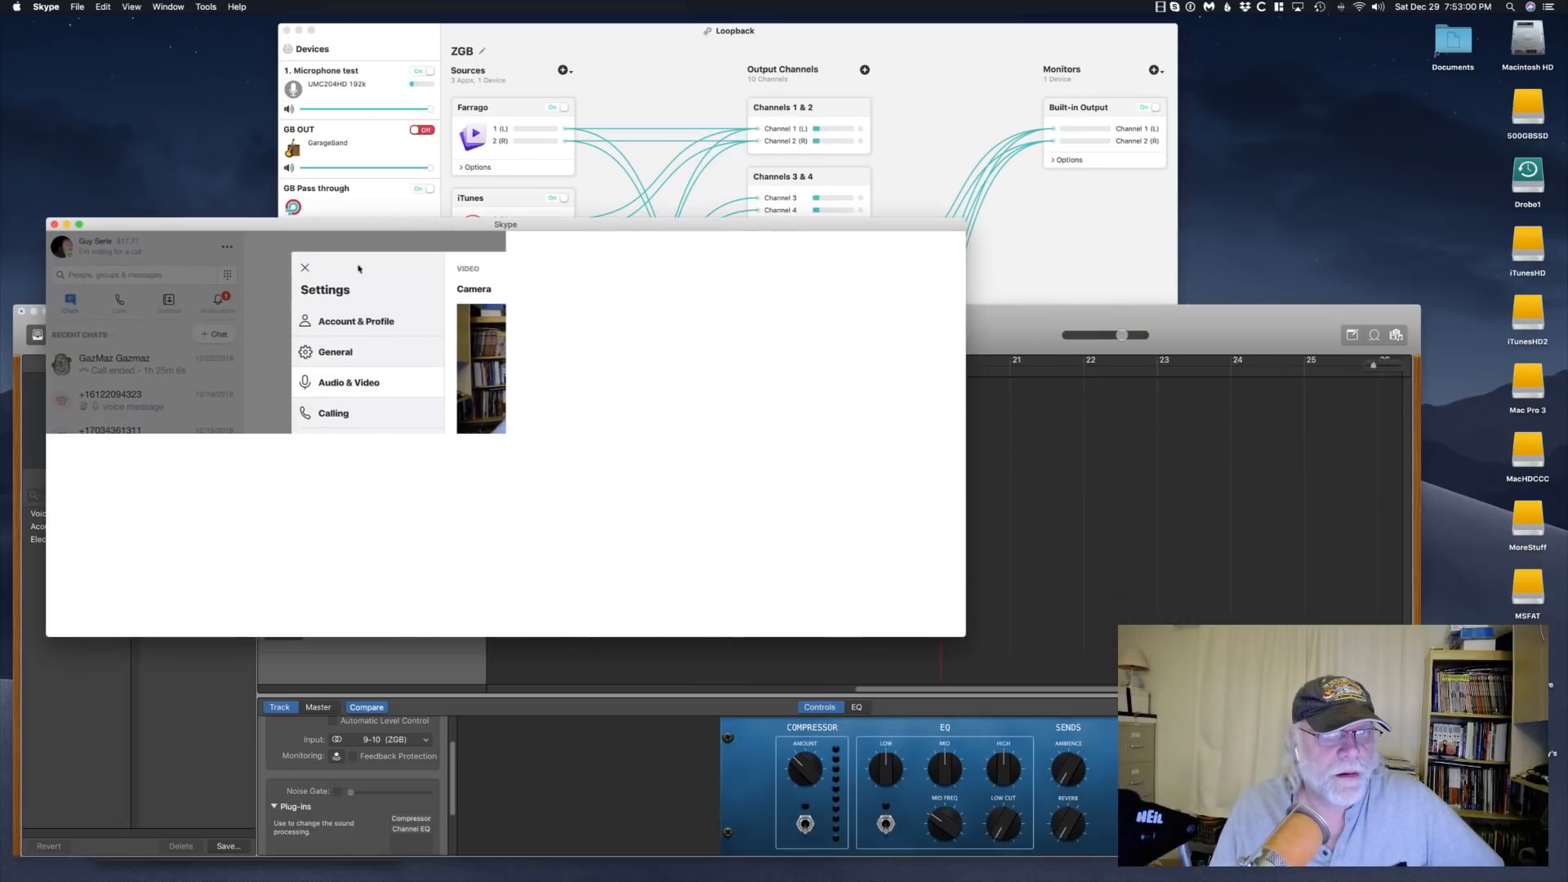
{"action": "left_click_drag", "start_coordinate": [964, 635], "coordinate": [1005, 626]}
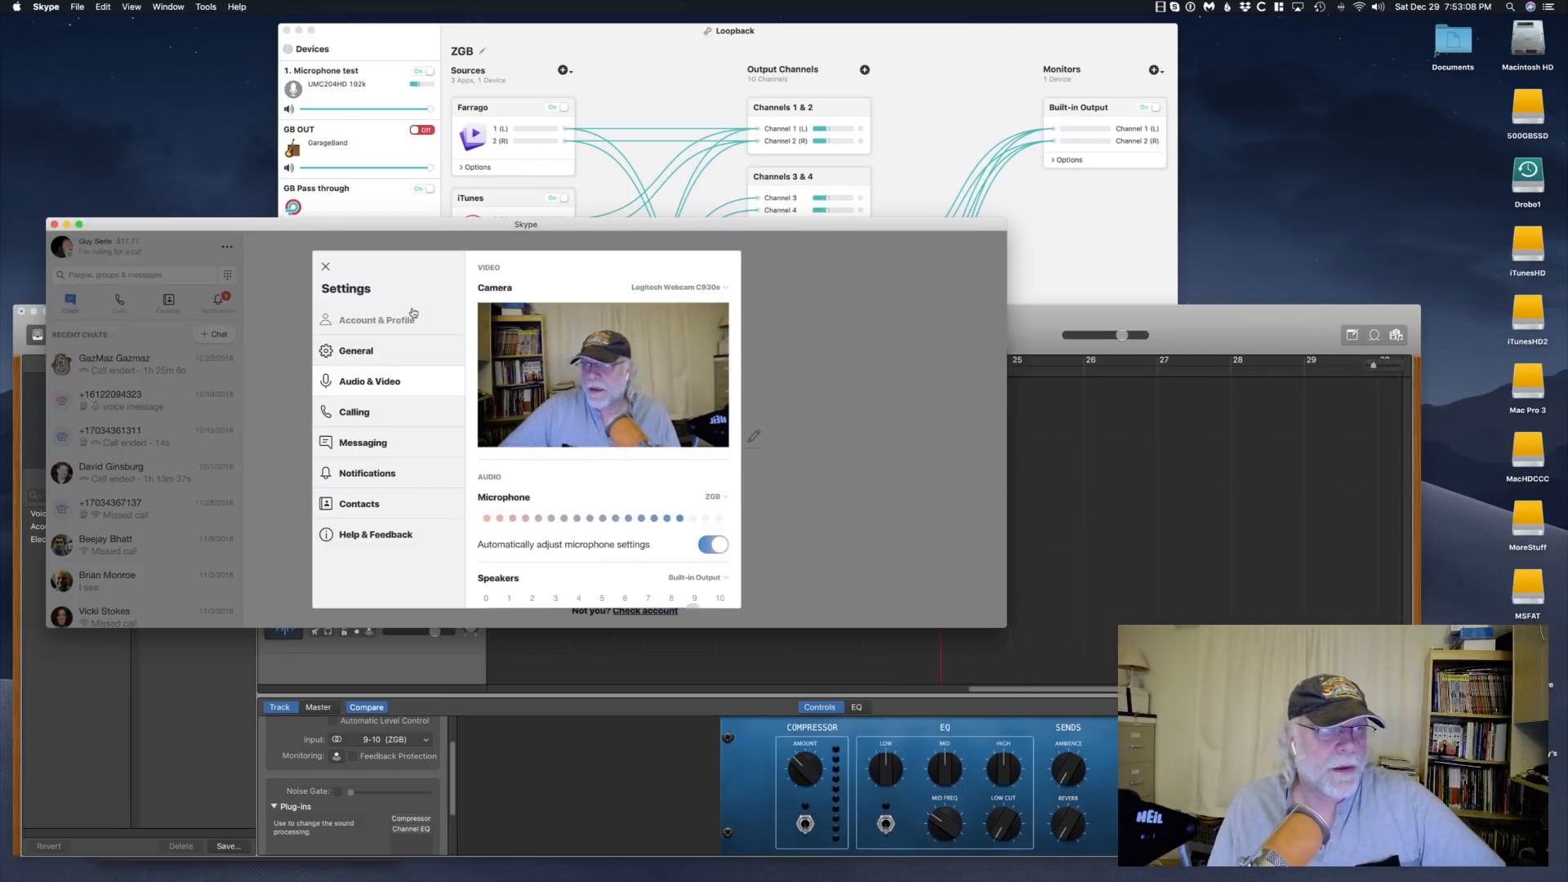
{"action": "left_click_drag", "start_coordinate": [335, 226], "coordinate": [880, 114]}
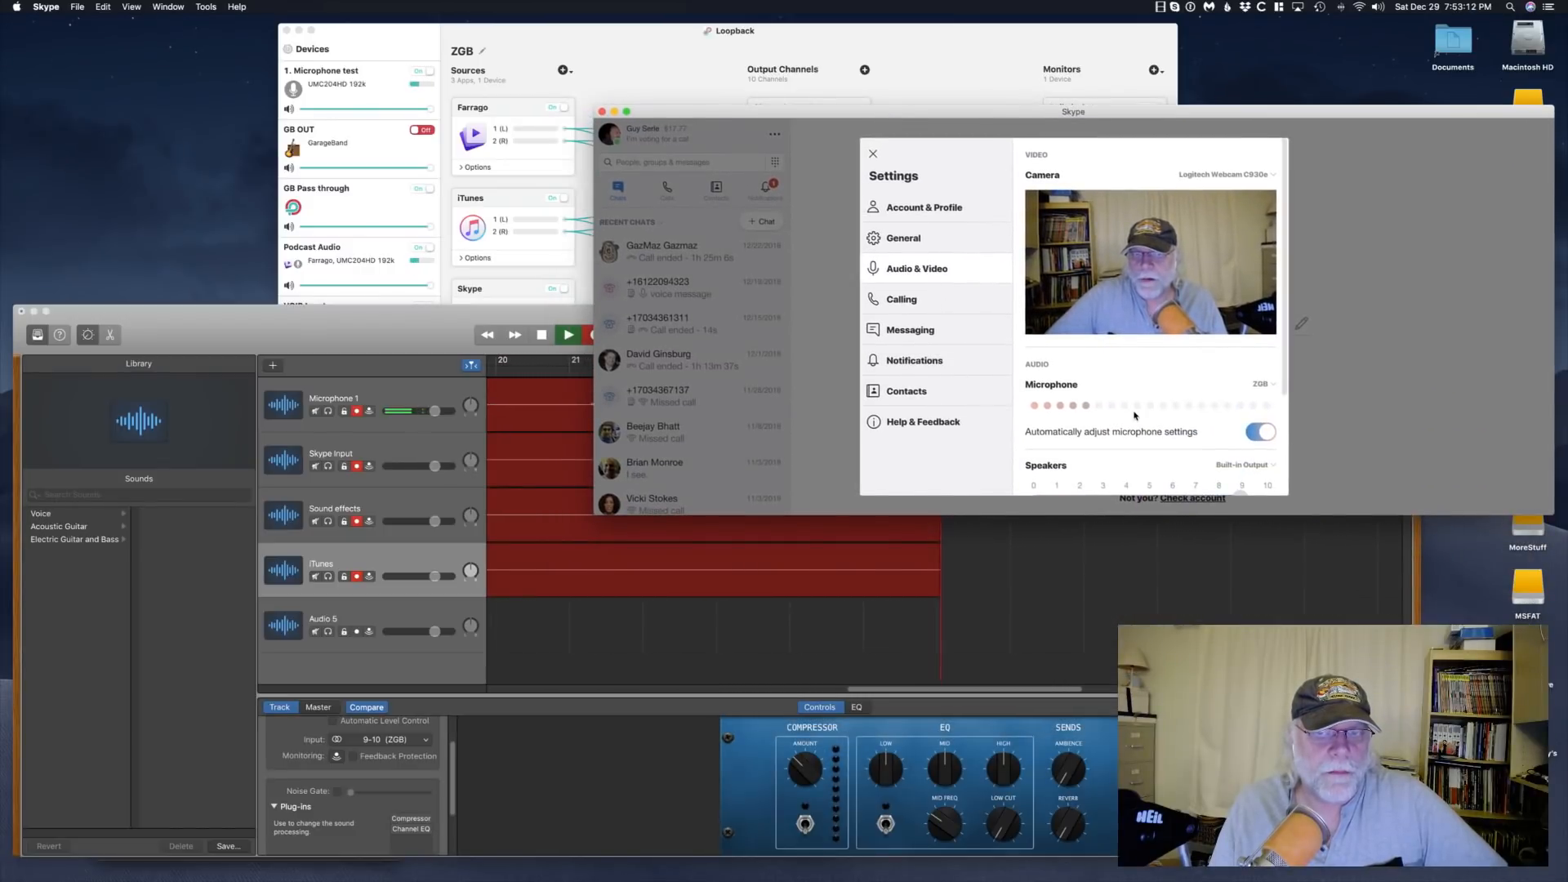
Play Skype's test audio from the Audio & Video settings, keeping the Skype window clear of the Skype Input track
{"action": "scroll", "coordinate": [1080, 416], "scroll_direction": "down", "scroll_amount": 3}
{"action": "left_click", "coordinate": [1062, 405]}
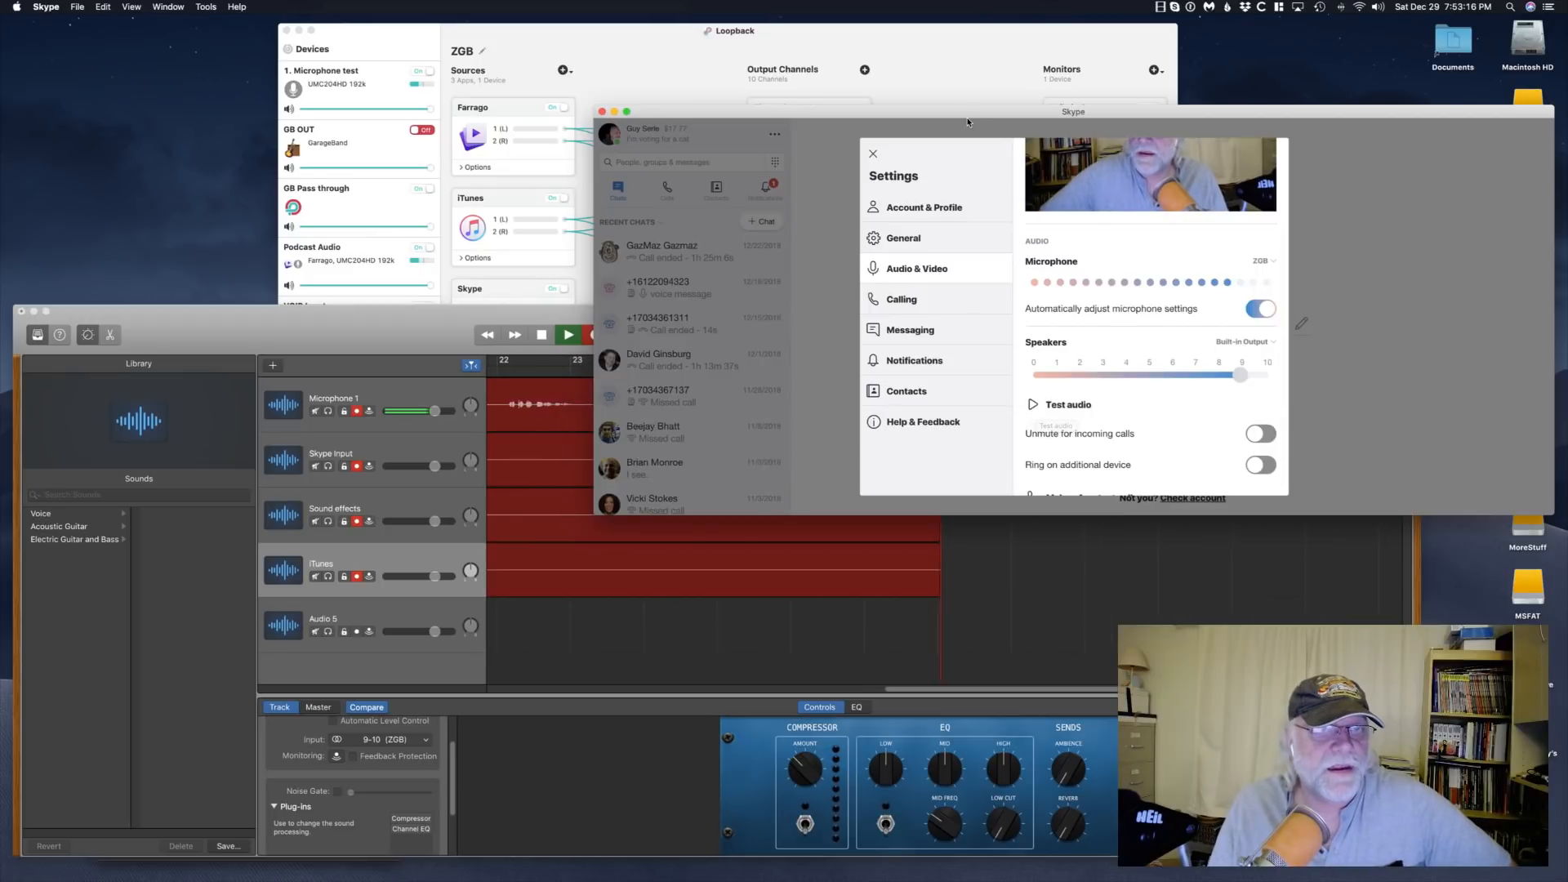
{"action": "left_click_drag", "start_coordinate": [989, 111], "coordinate": [989, 27]}
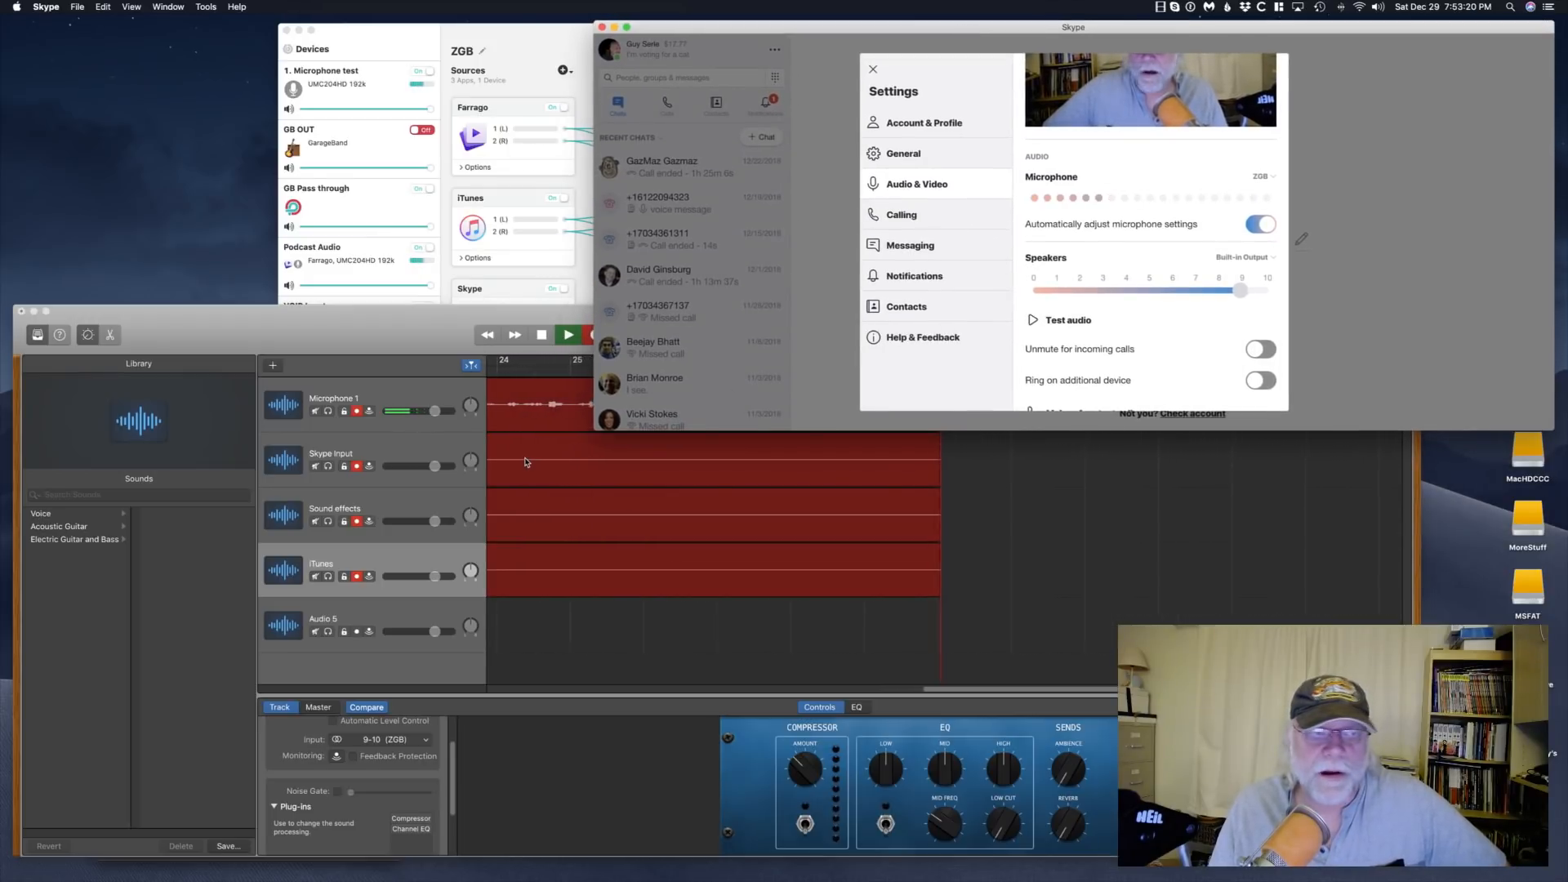
{"action": "left_click", "coordinate": [1034, 321]}
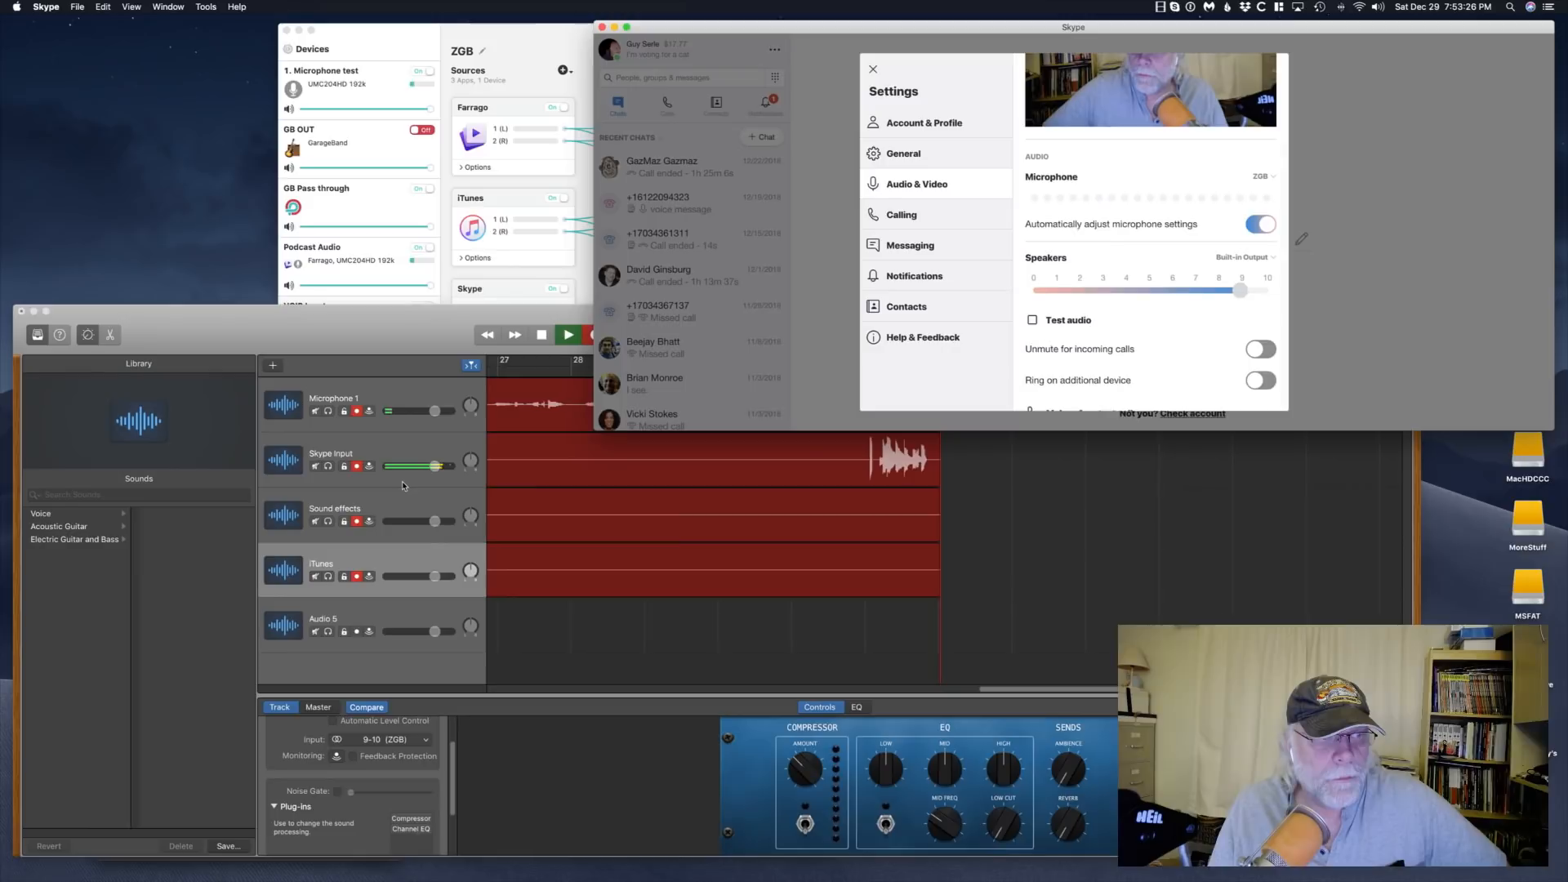
Lower the Skype Input track's volume in GarageBand and set Skype's speaker volume to about 5
{"action": "left_click_drag", "start_coordinate": [447, 462], "coordinate": [381, 475]}
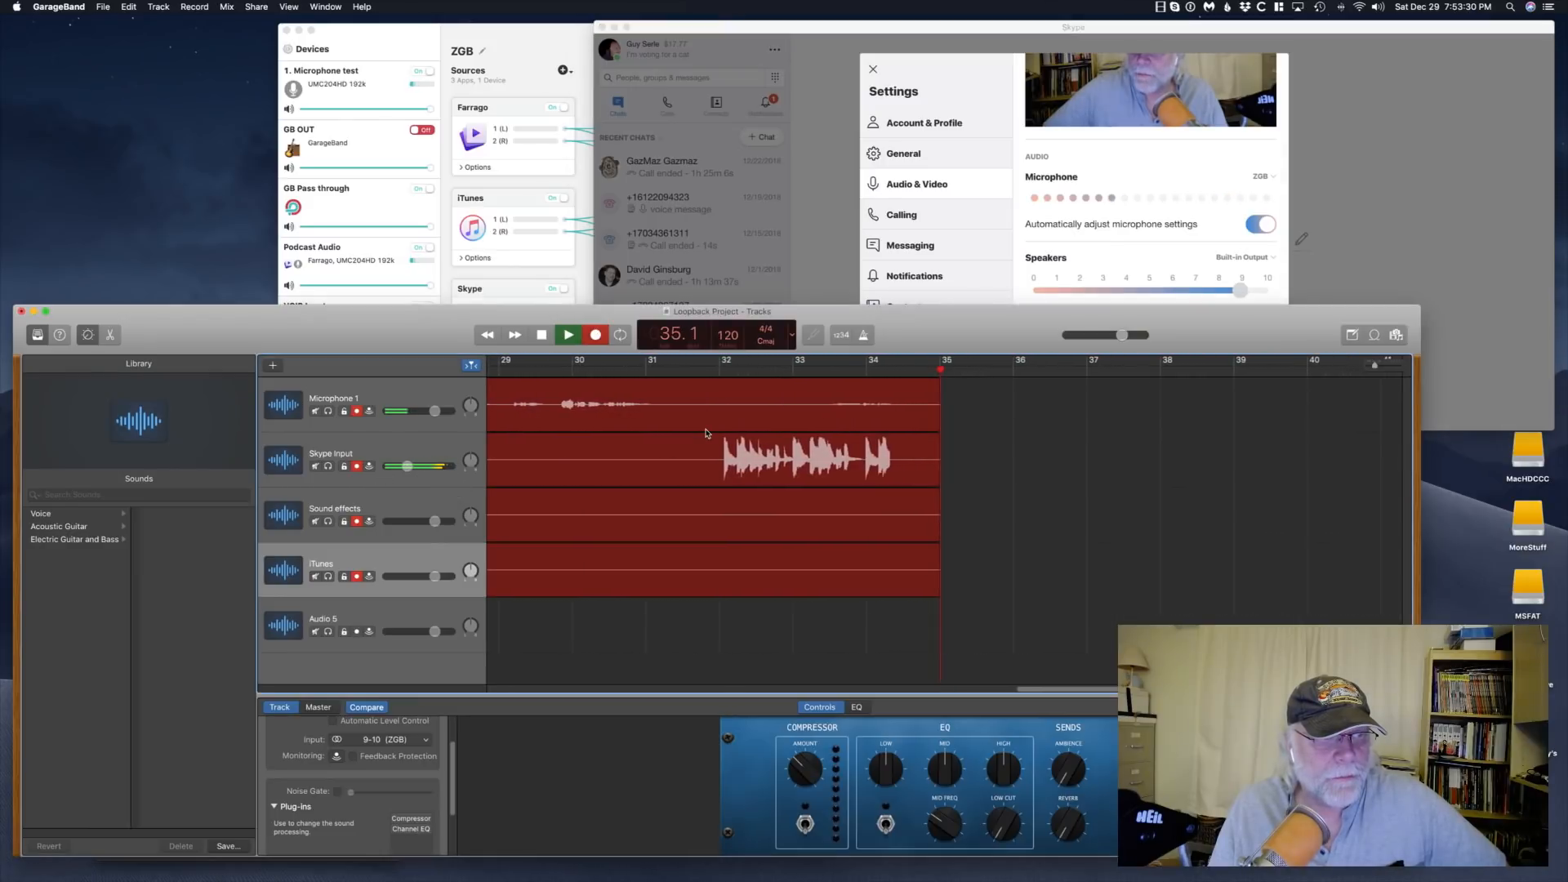
{"action": "left_click", "coordinate": [1241, 291]}
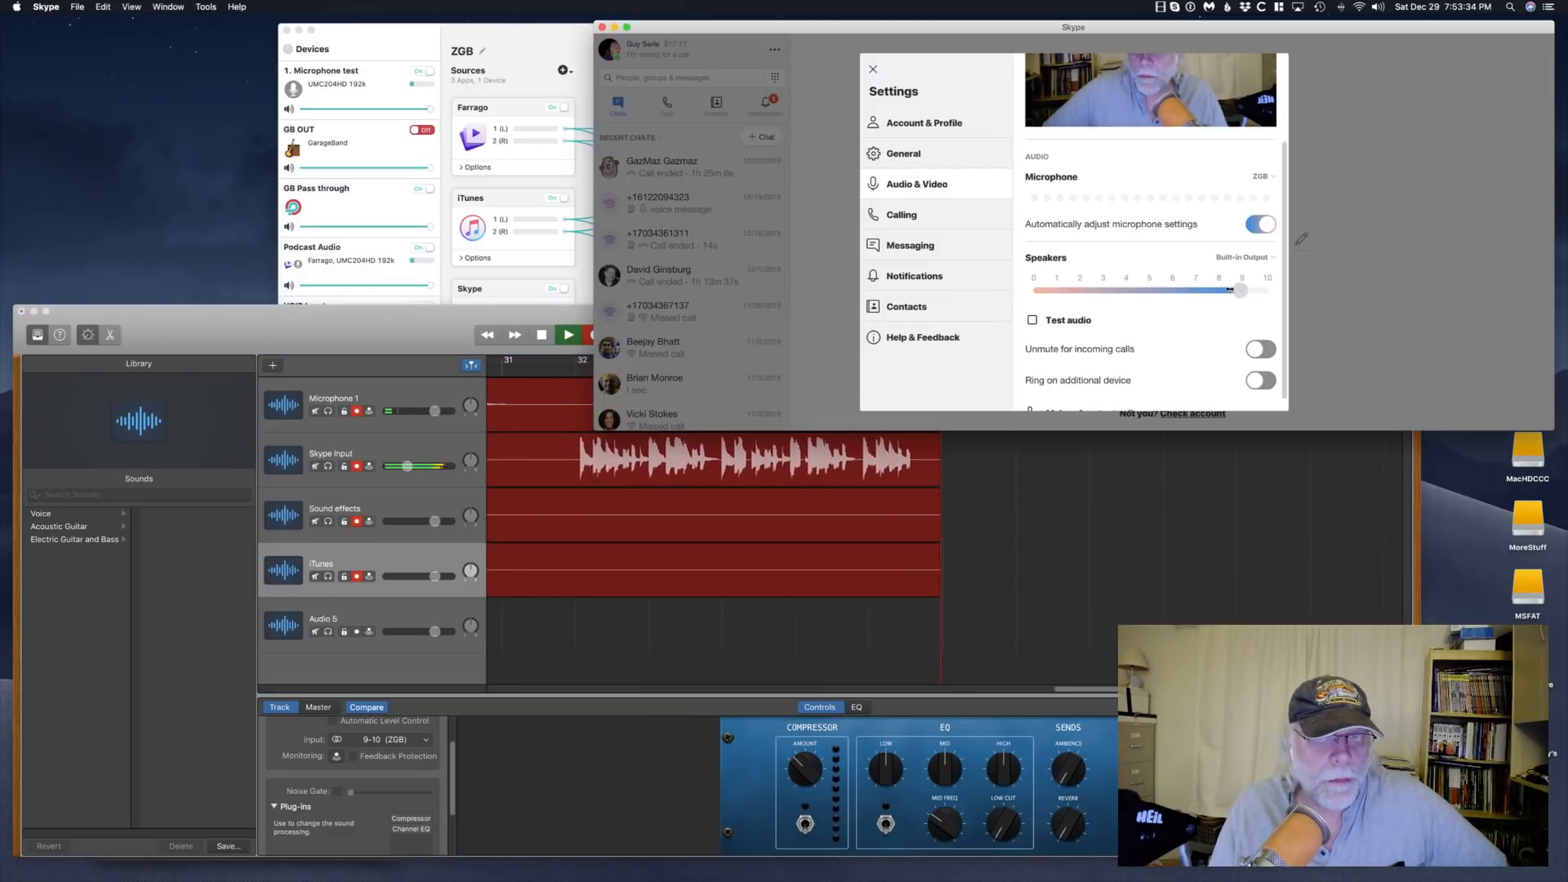
{"action": "left_click_drag", "start_coordinate": [1229, 290], "coordinate": [1150, 290]}
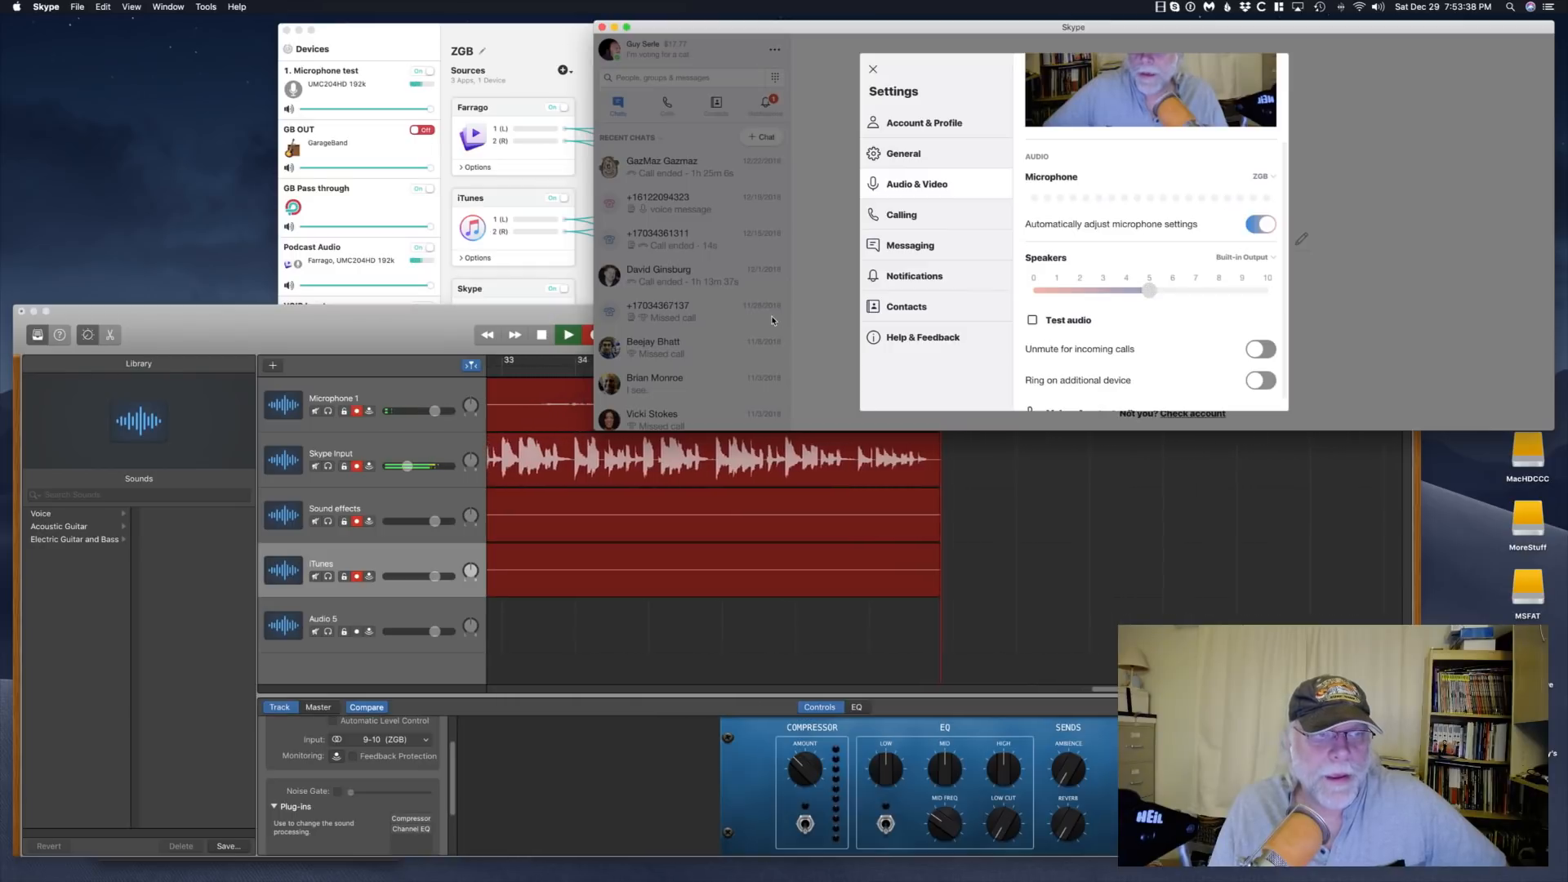
Select the Sound effects track in GarageBand and play a clip from Farrago's Skype and Regular set
{"action": "left_click", "coordinate": [418, 328]}
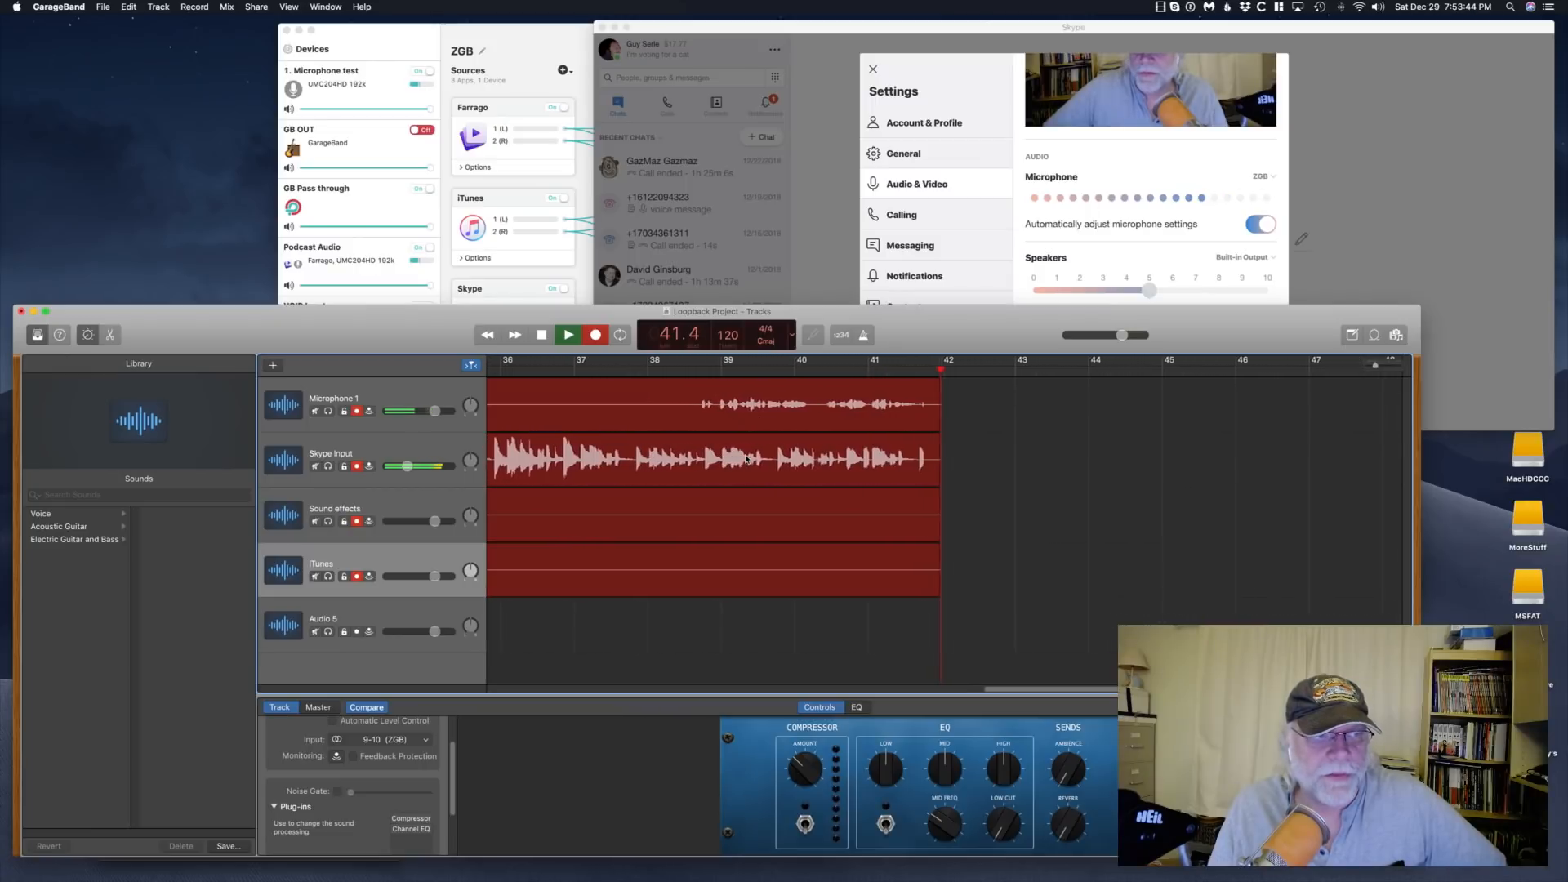
{"action": "left_click", "coordinate": [439, 507]}
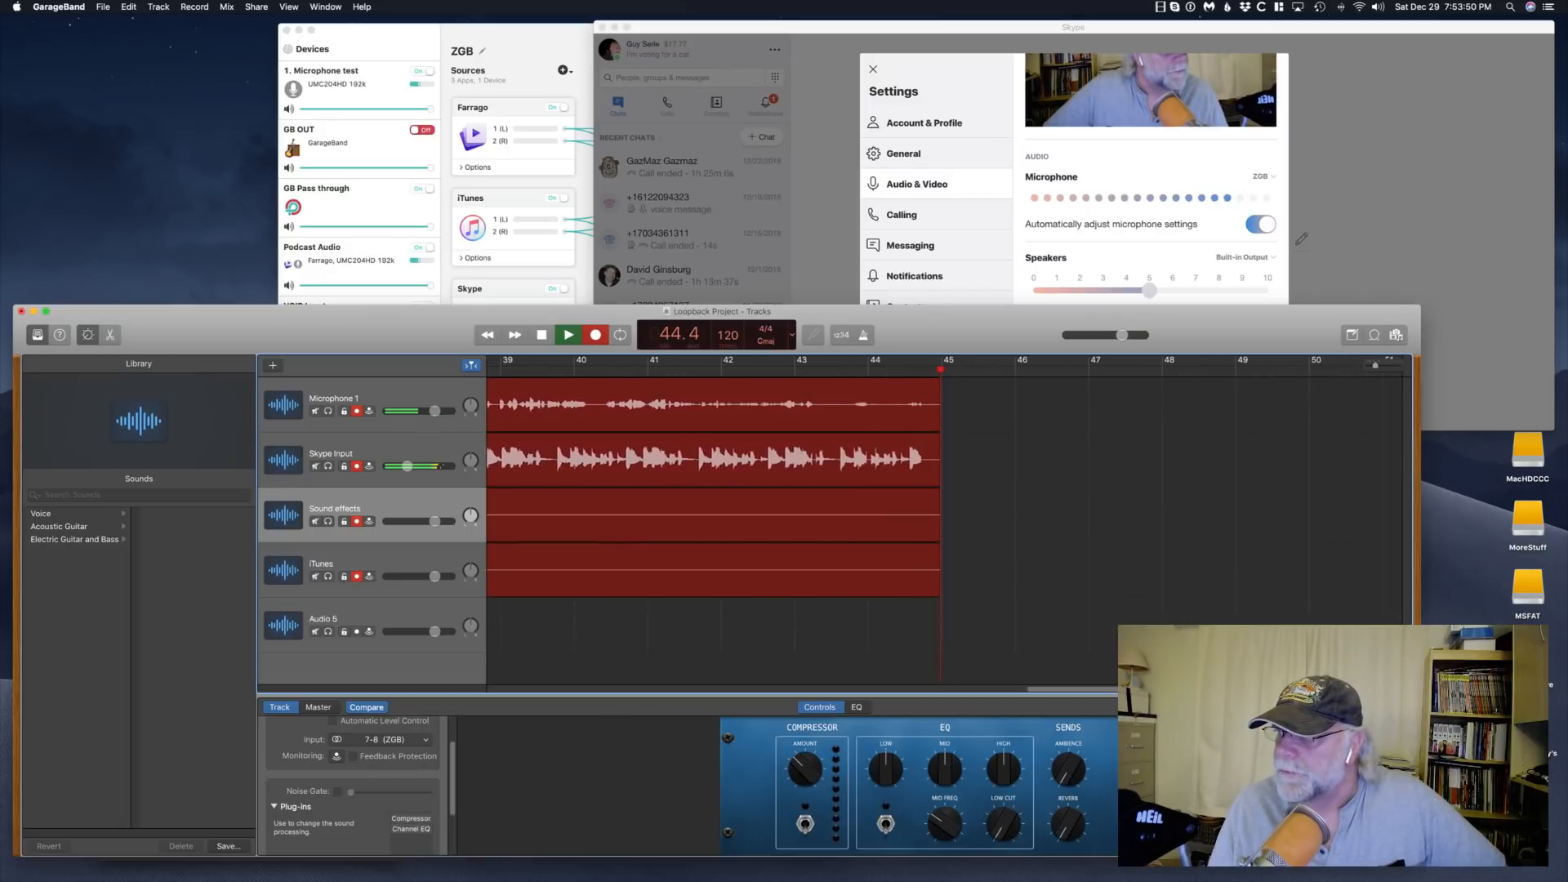
{"action": "left_click_drag", "start_coordinate": [1567, 384], "coordinate": [792, 66]}
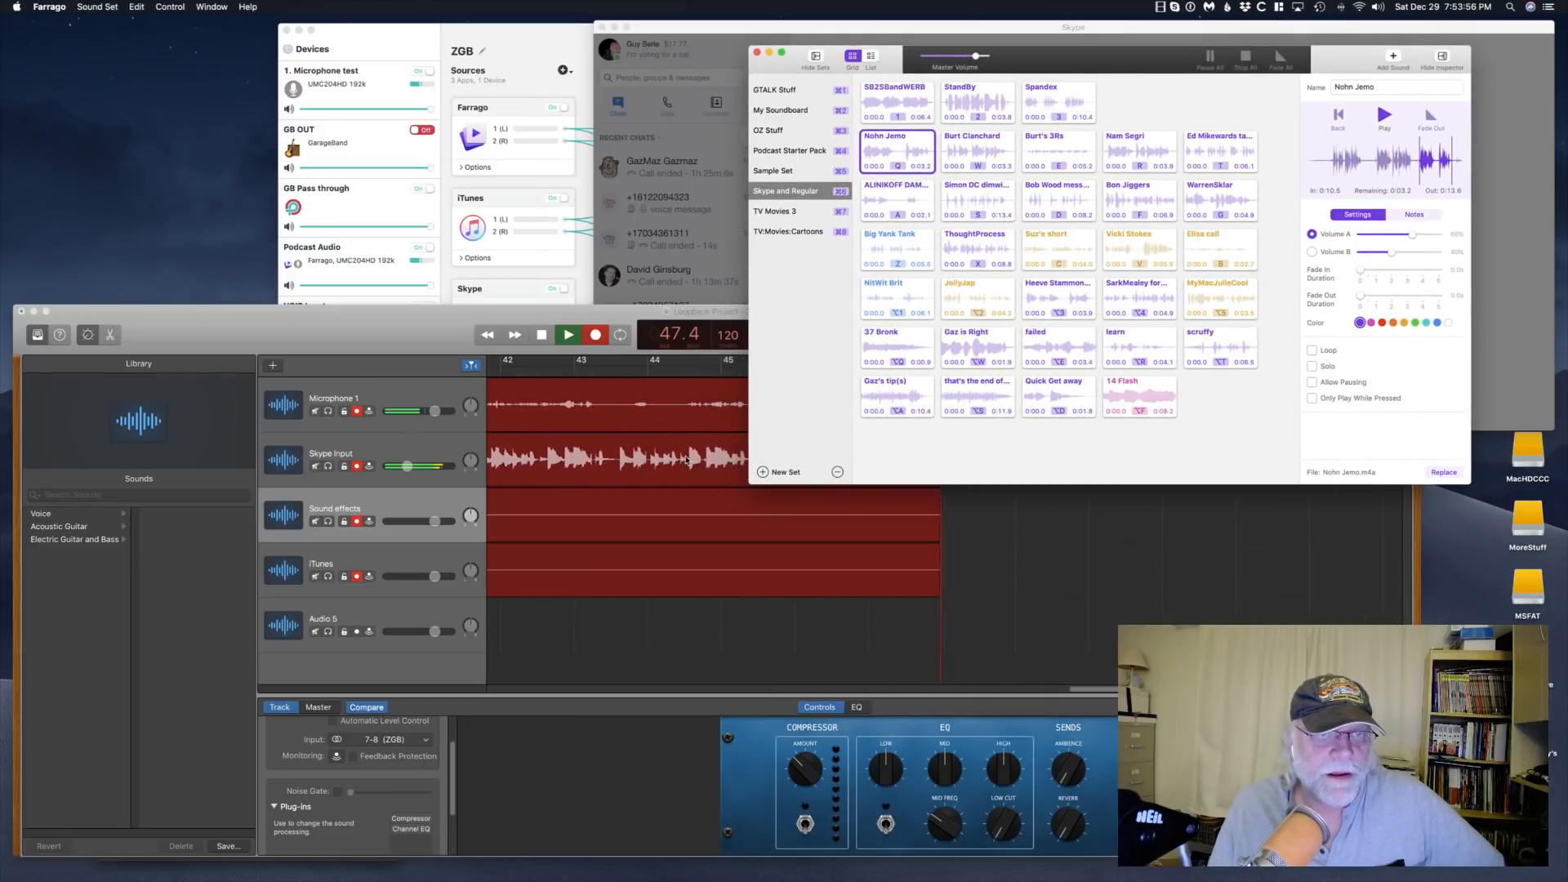
{"action": "left_click", "coordinate": [914, 388]}
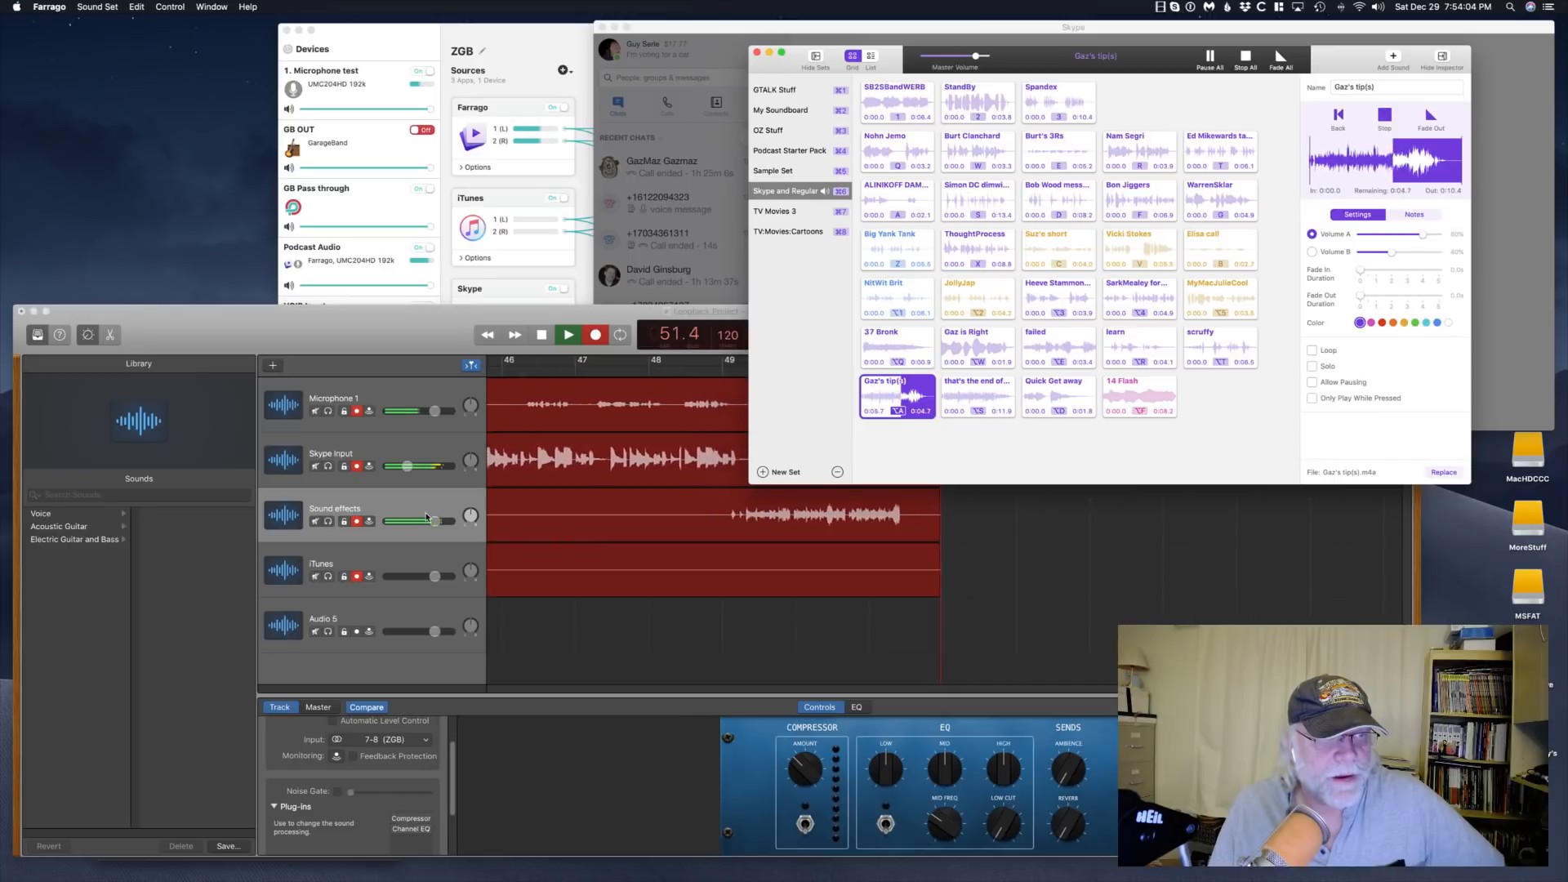
Select the iTunes track in GarageBand and play the song "Orchestral - Lighthouse in a Storm" in iTunes
{"action": "left_click", "coordinate": [400, 556]}
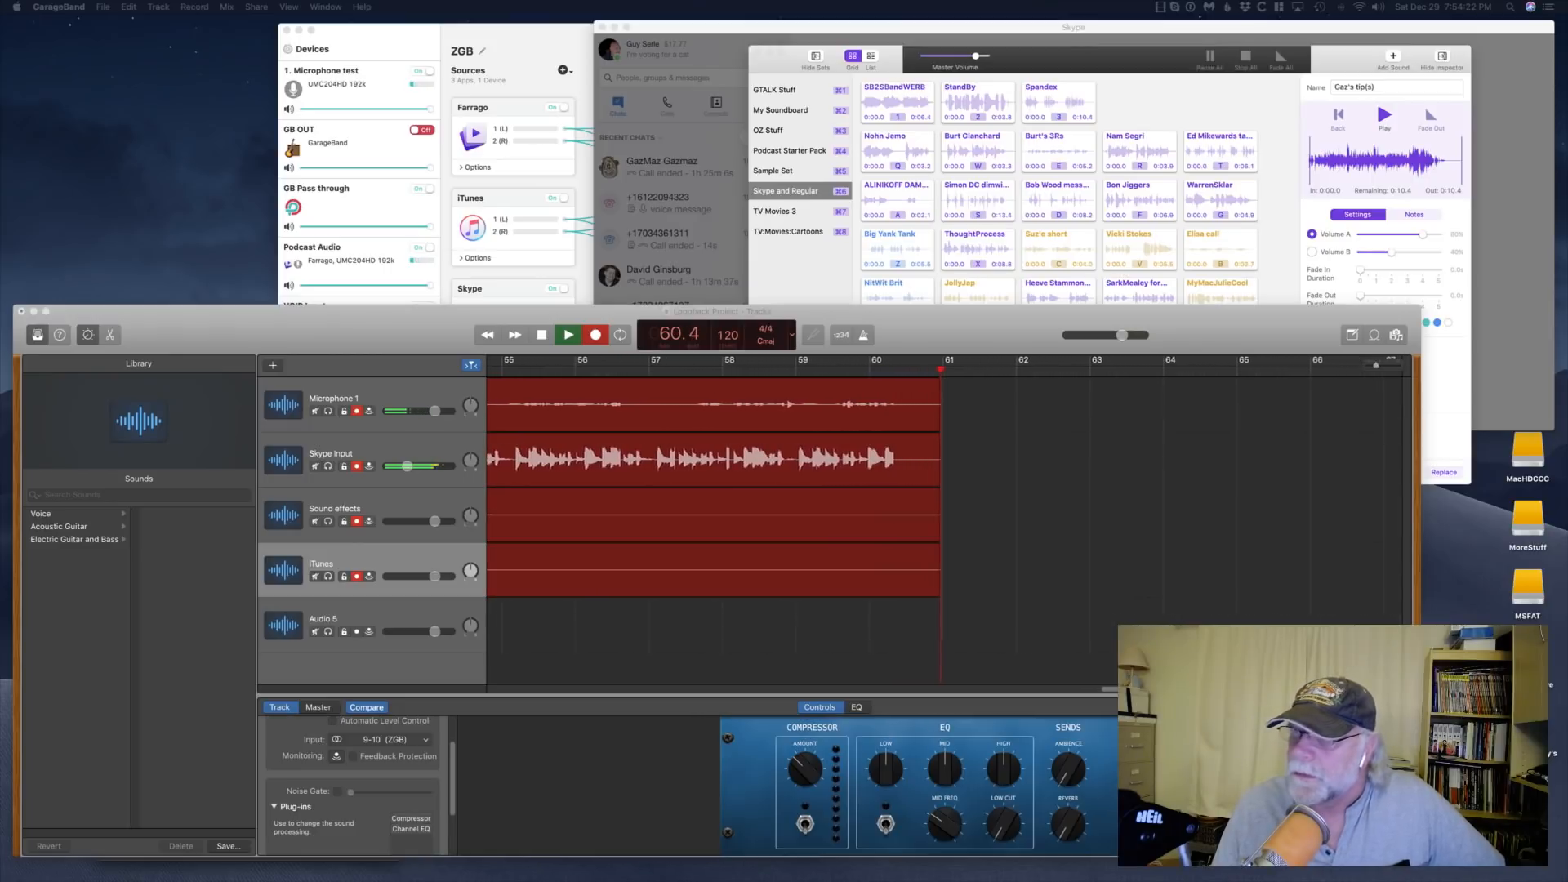
{"action": "left_click_drag", "start_coordinate": [1567, 196], "coordinate": [965, 256]}
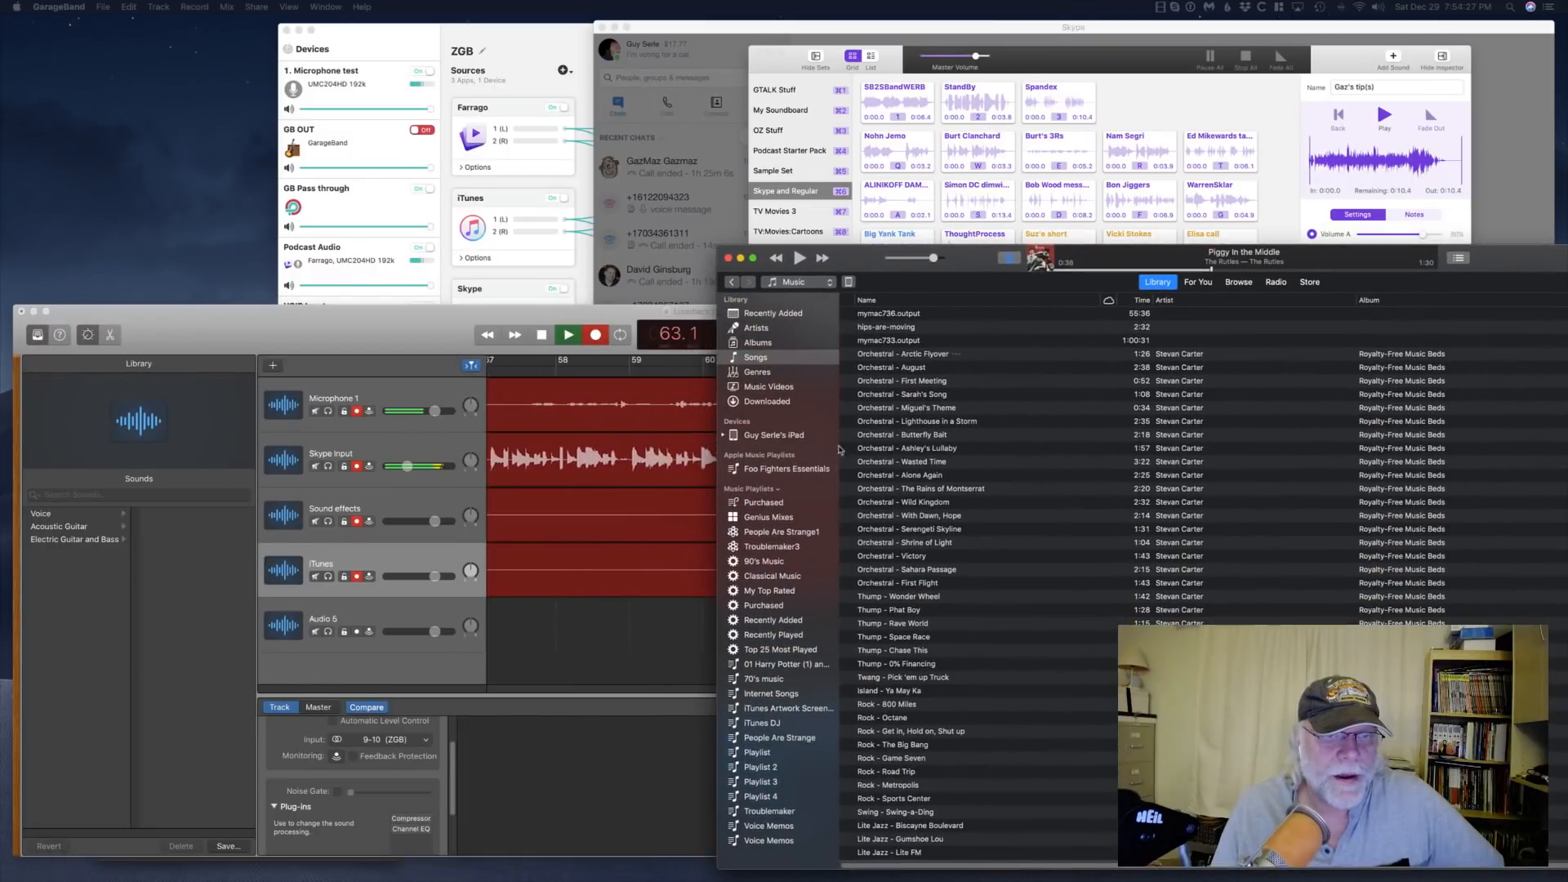
{"action": "double_click", "coordinate": [875, 421]}
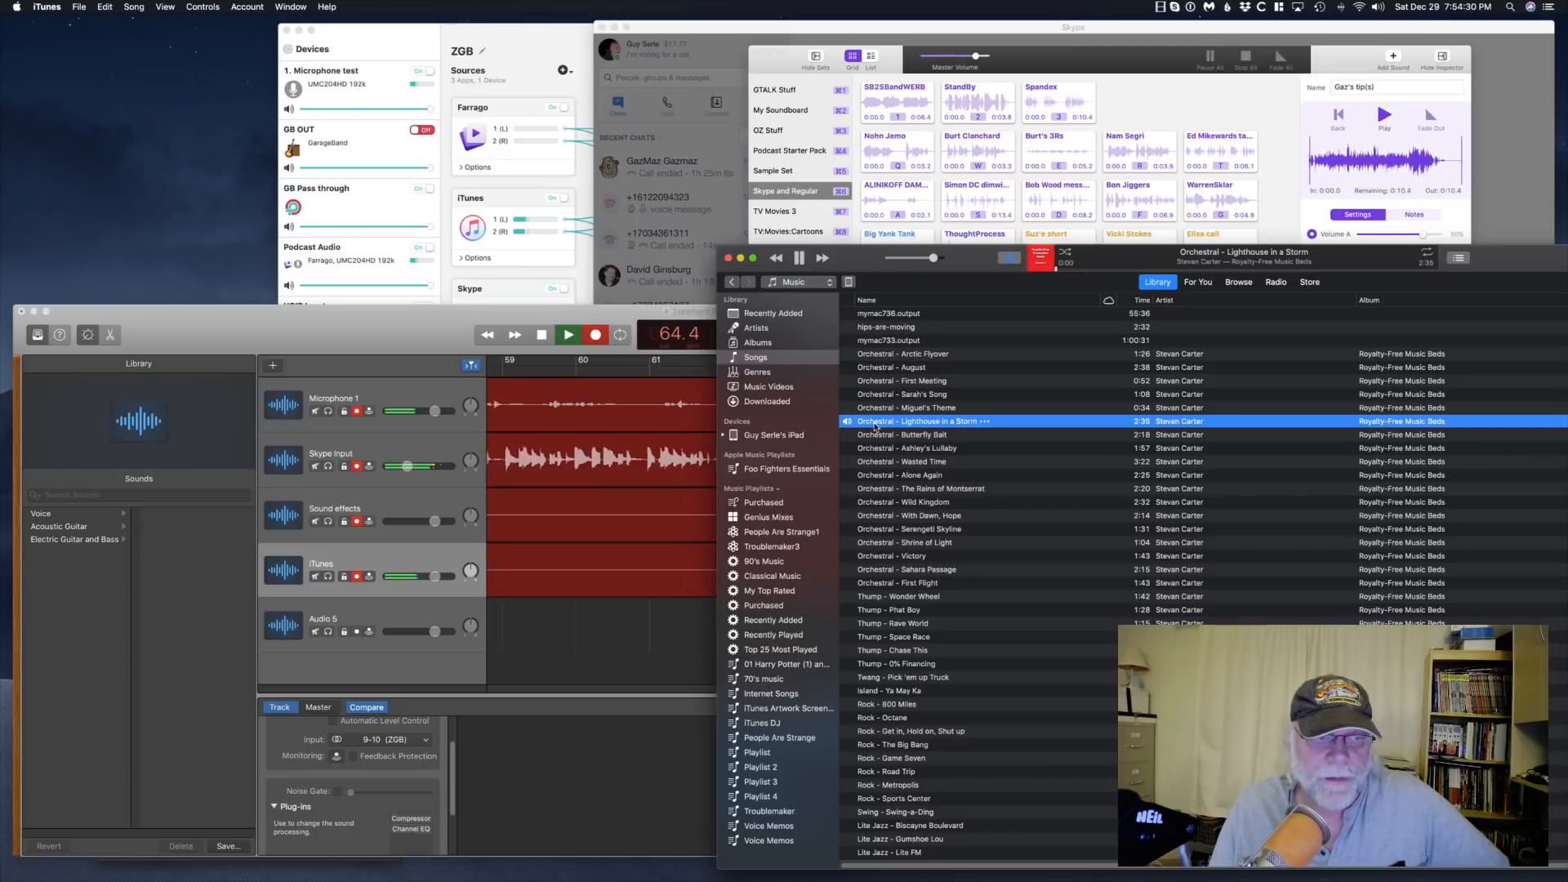
Pause the iTunes song, move the iTunes window off the screen and stop the GarageBand recording
{"action": "left_click_drag", "start_coordinate": [403, 347], "coordinate": [60, 335]}
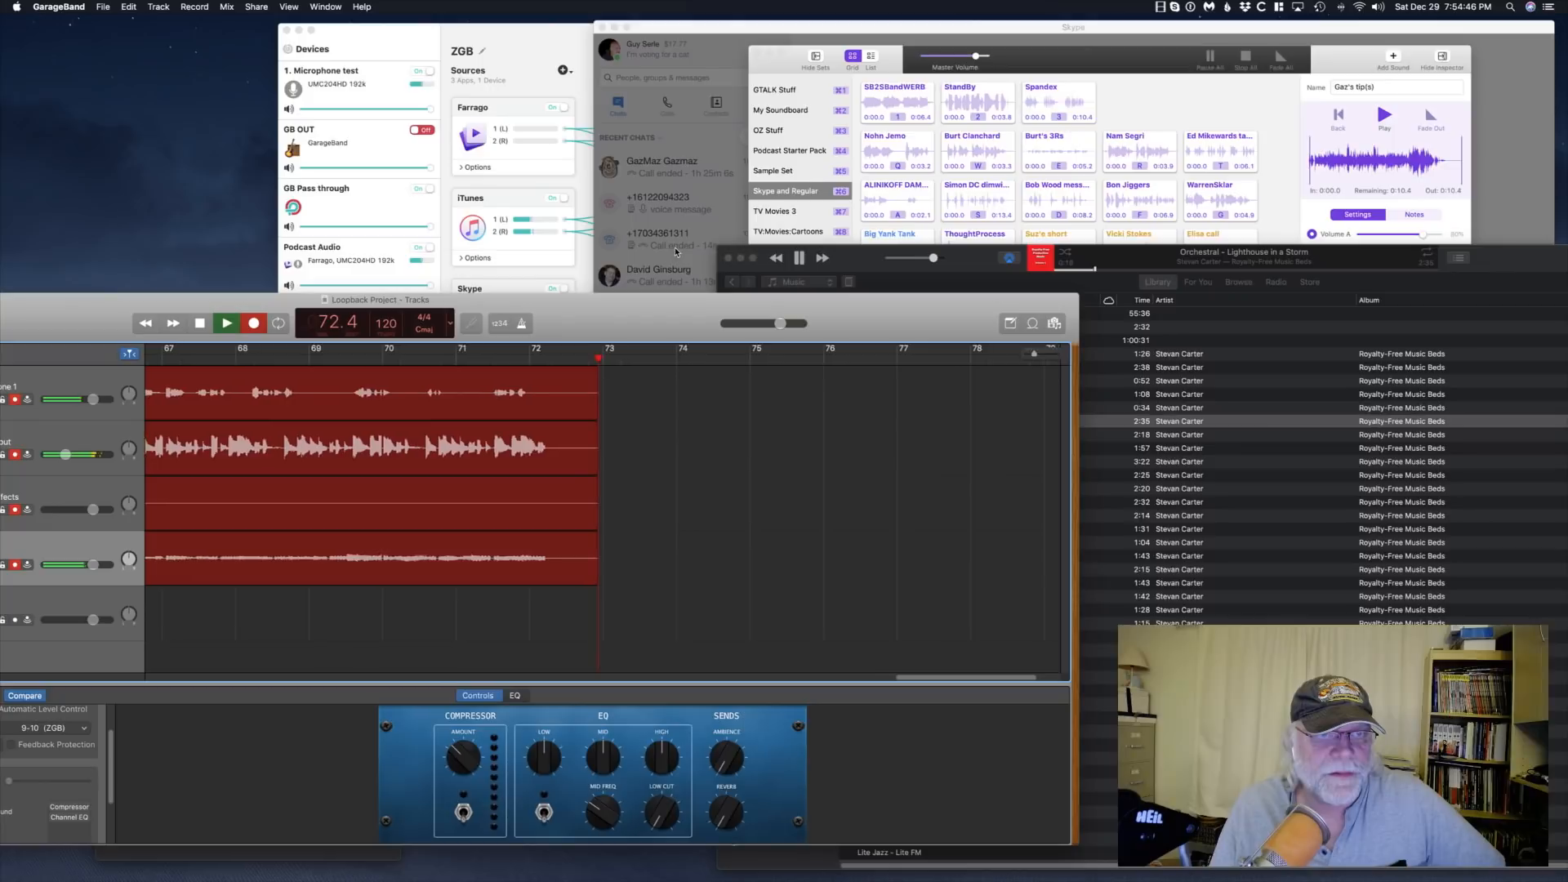
{"action": "left_click", "coordinate": [797, 256]}
{"action": "left_click_drag", "start_coordinate": [850, 255], "coordinate": [1567, 204]}
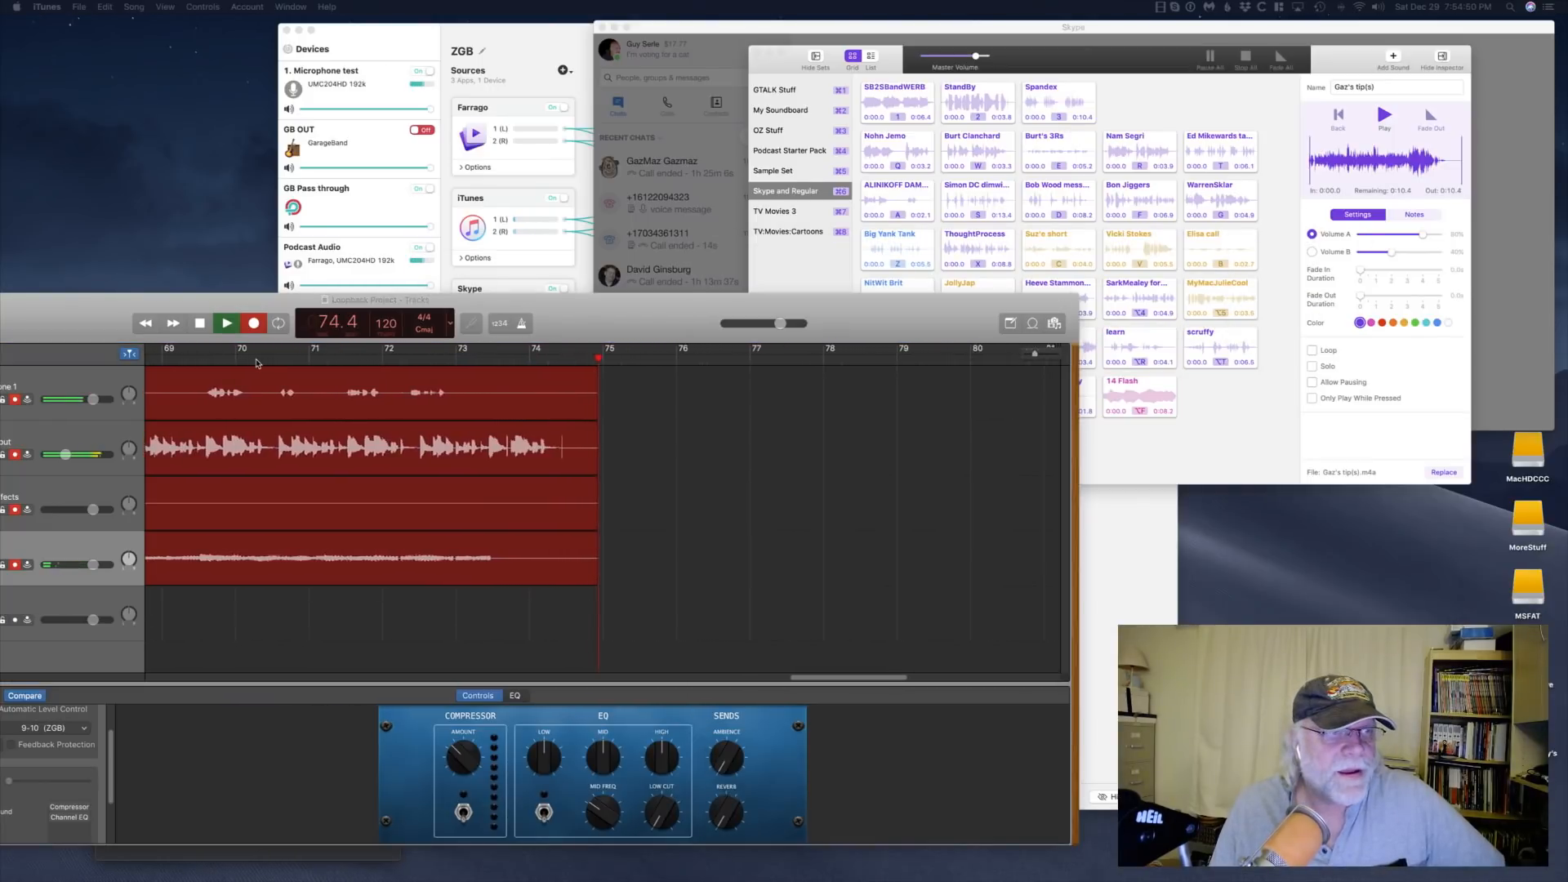
{"action": "left_click", "coordinate": [199, 324]}
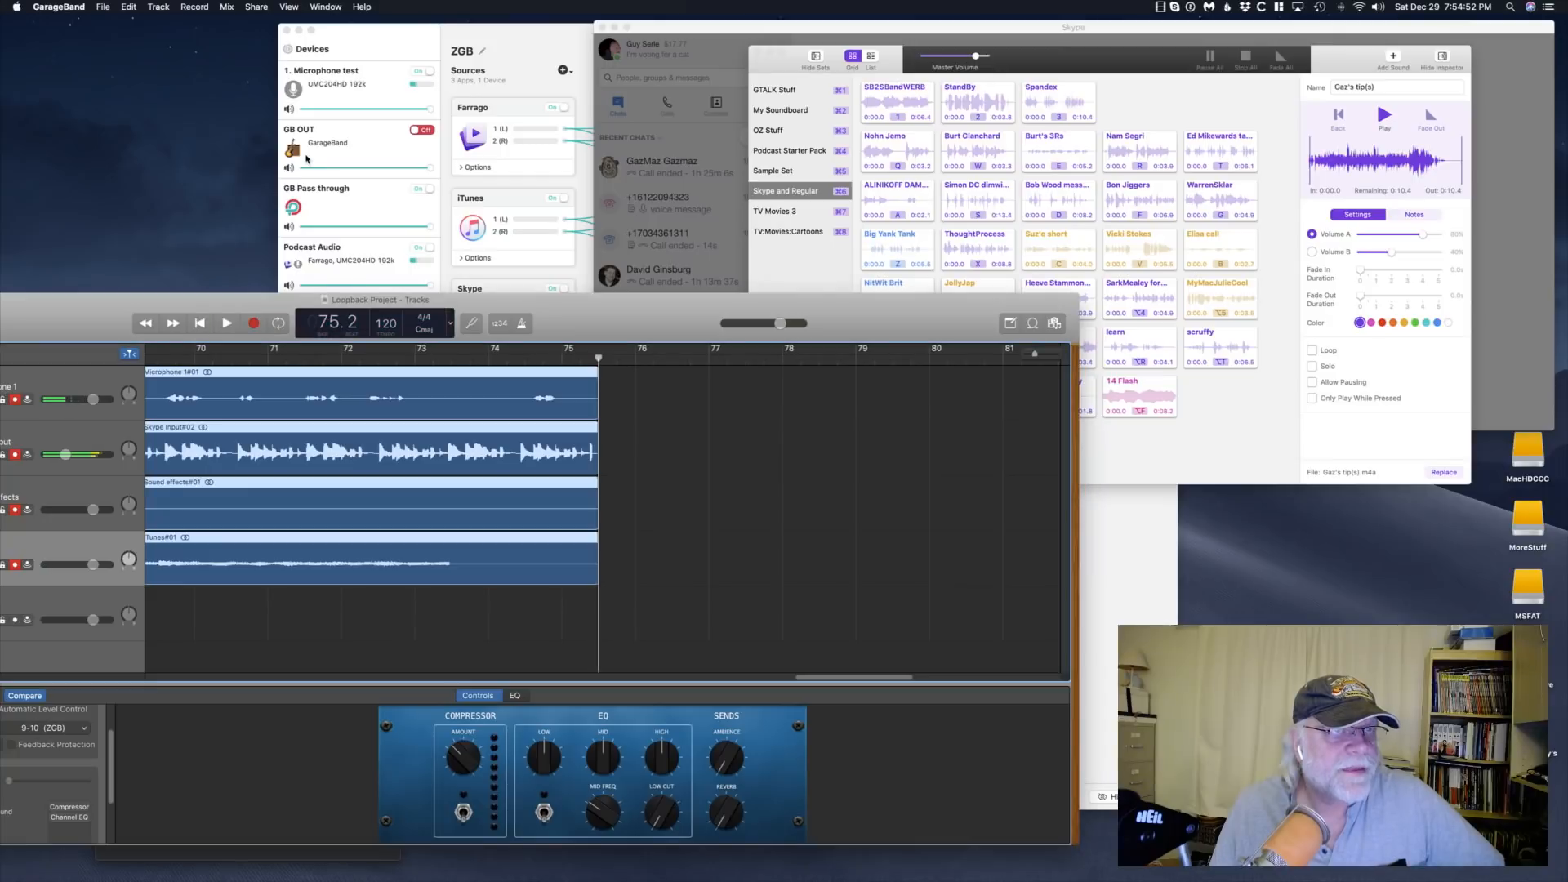
Move the Skype window aside, switch to Loopback and review the routing of the Microphone test, Z Channel and ZGB devices
{"action": "left_click_drag", "start_coordinate": [663, 33], "coordinate": [1567, 37]}
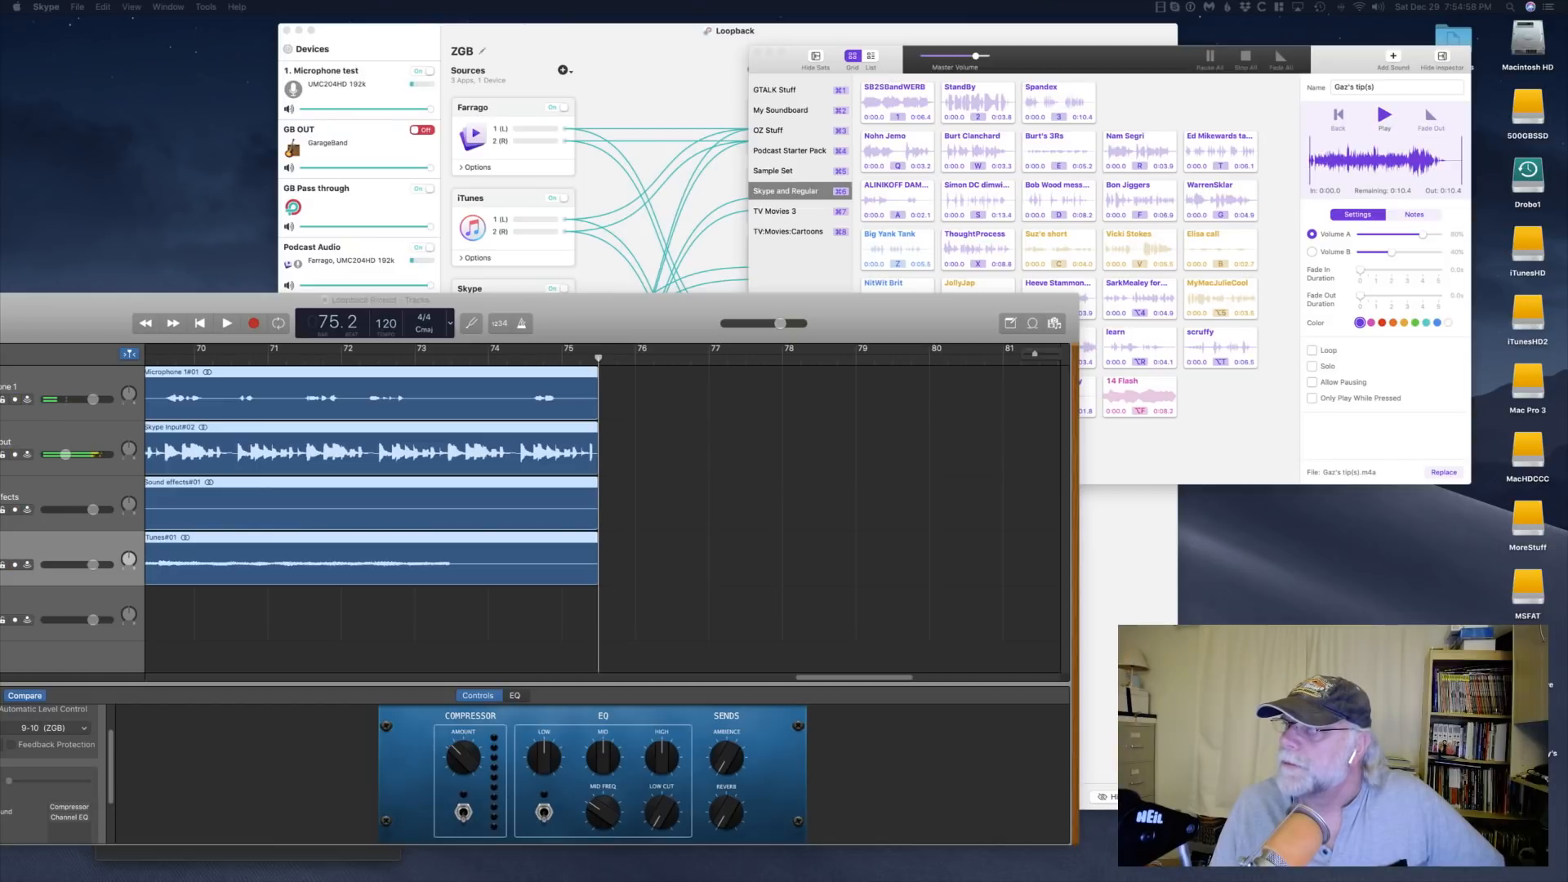
{"action": "left_click", "coordinate": [718, 46]}
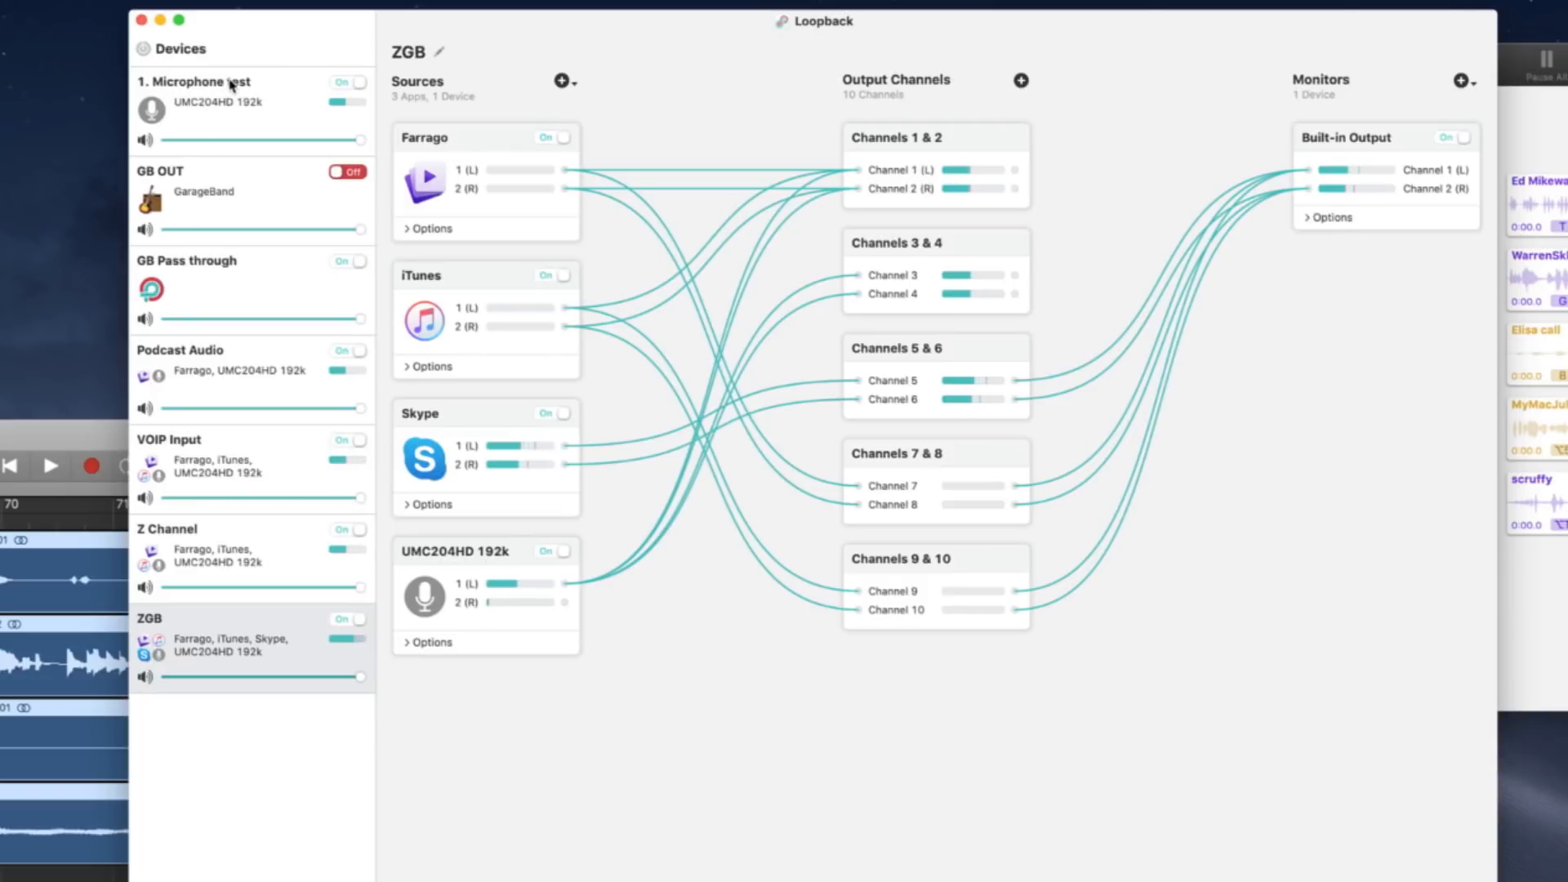
{"action": "left_click", "coordinate": [325, 135]}
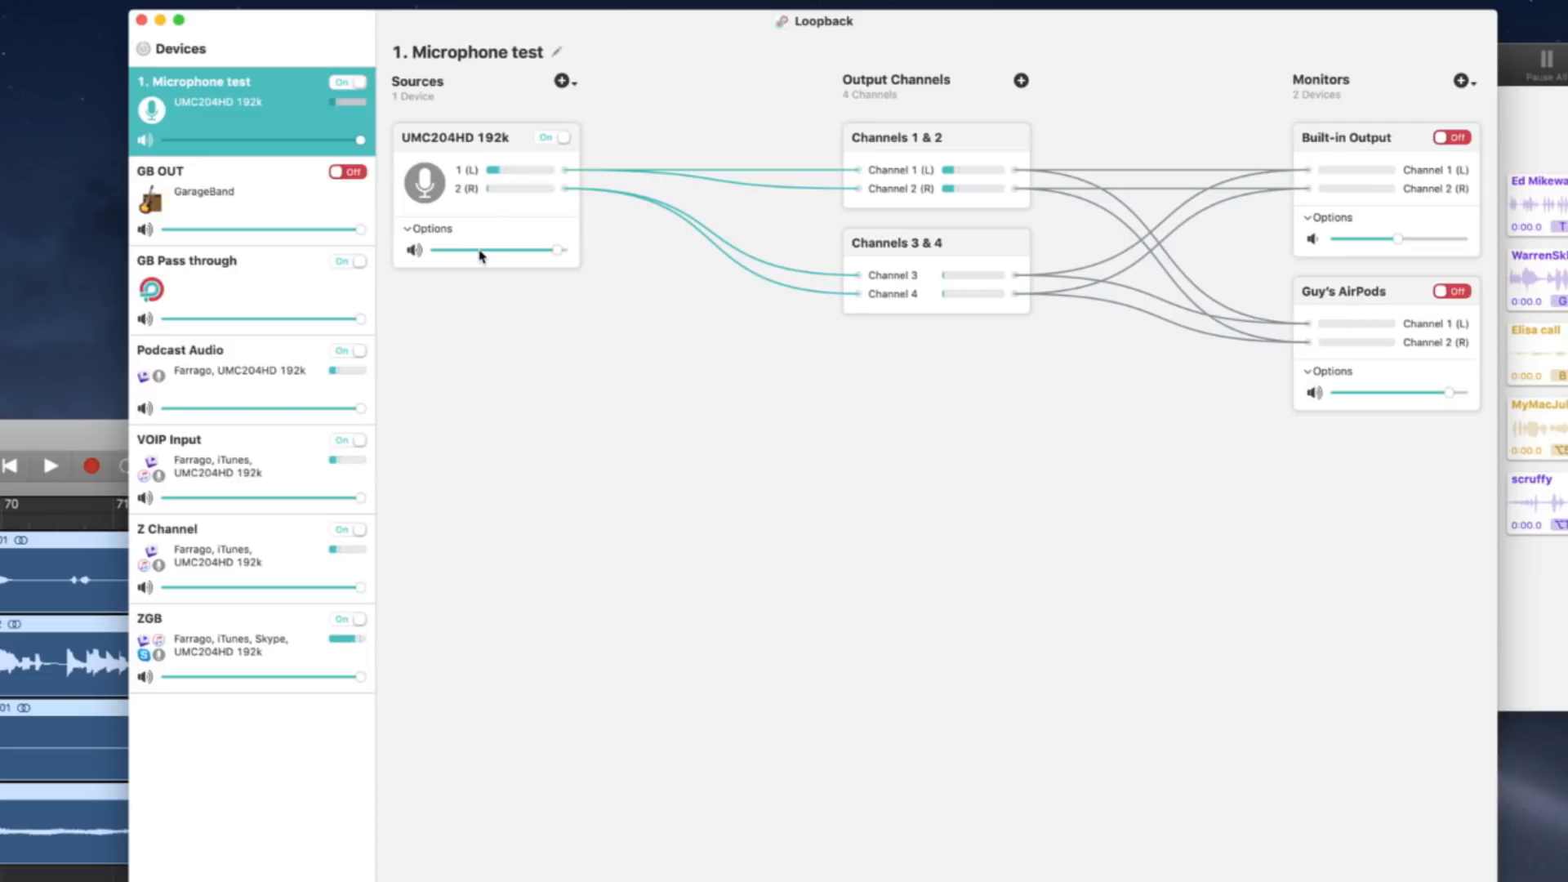
{"action": "left_click", "coordinate": [273, 543]}
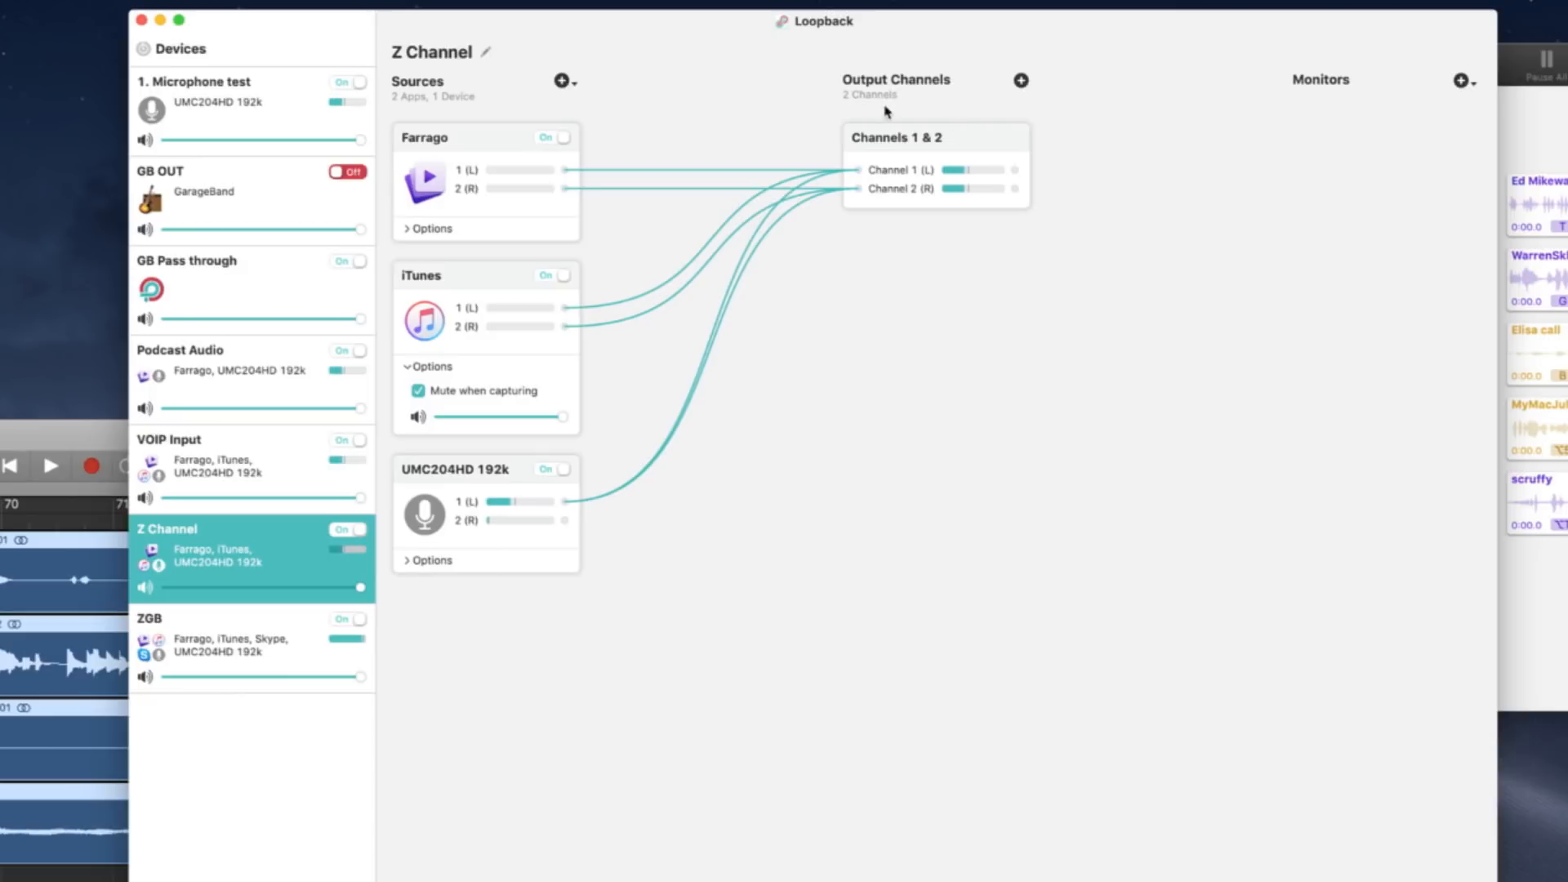
{"action": "left_click", "coordinate": [211, 643]}
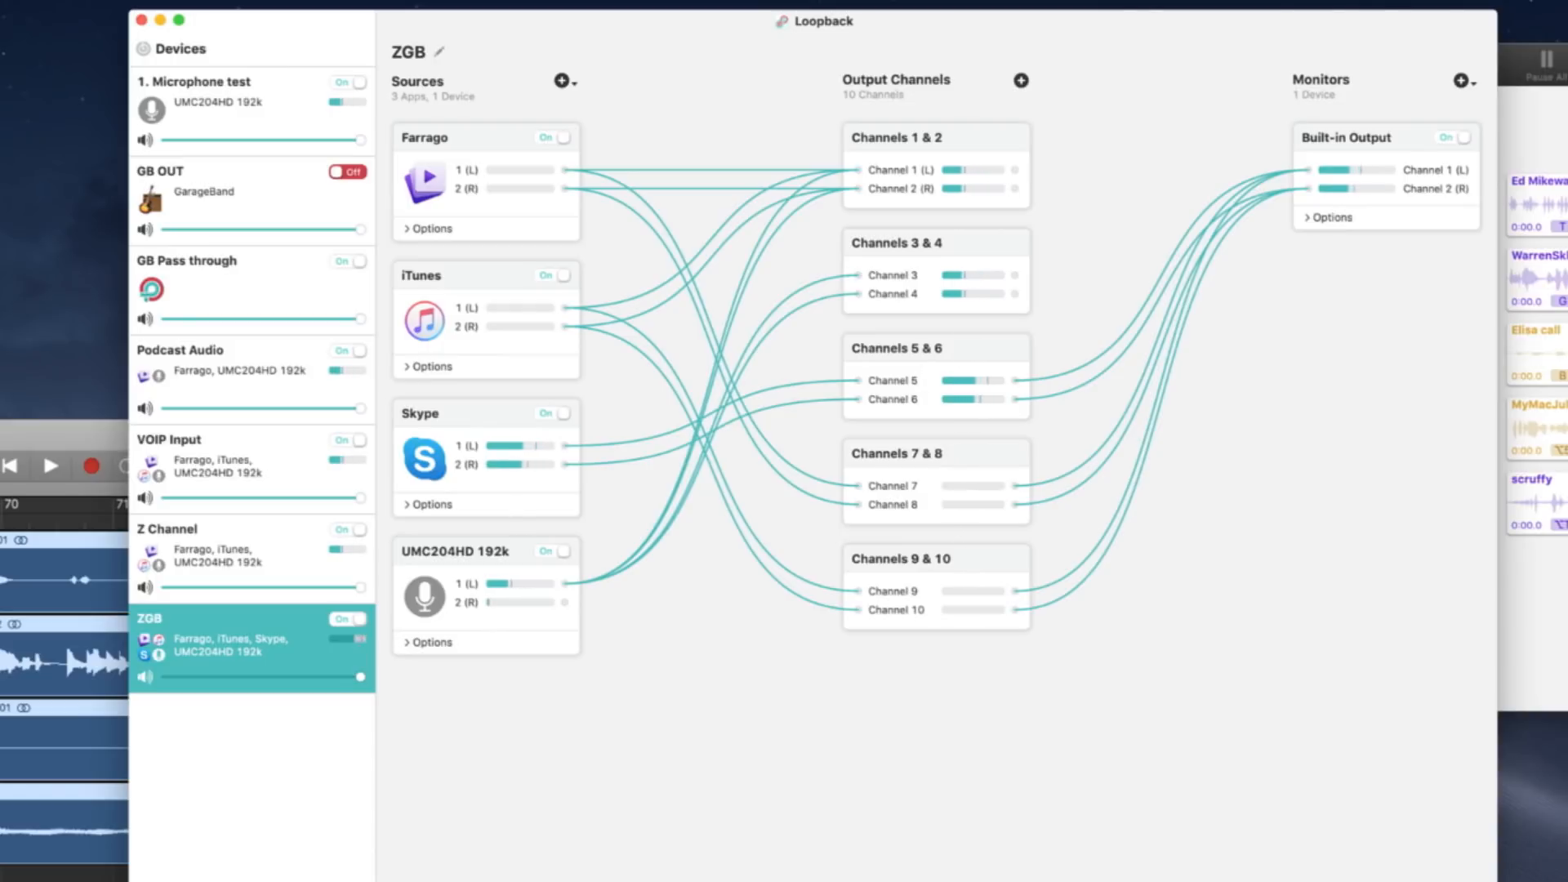
{"action": "key", "text": "super+Tab"}
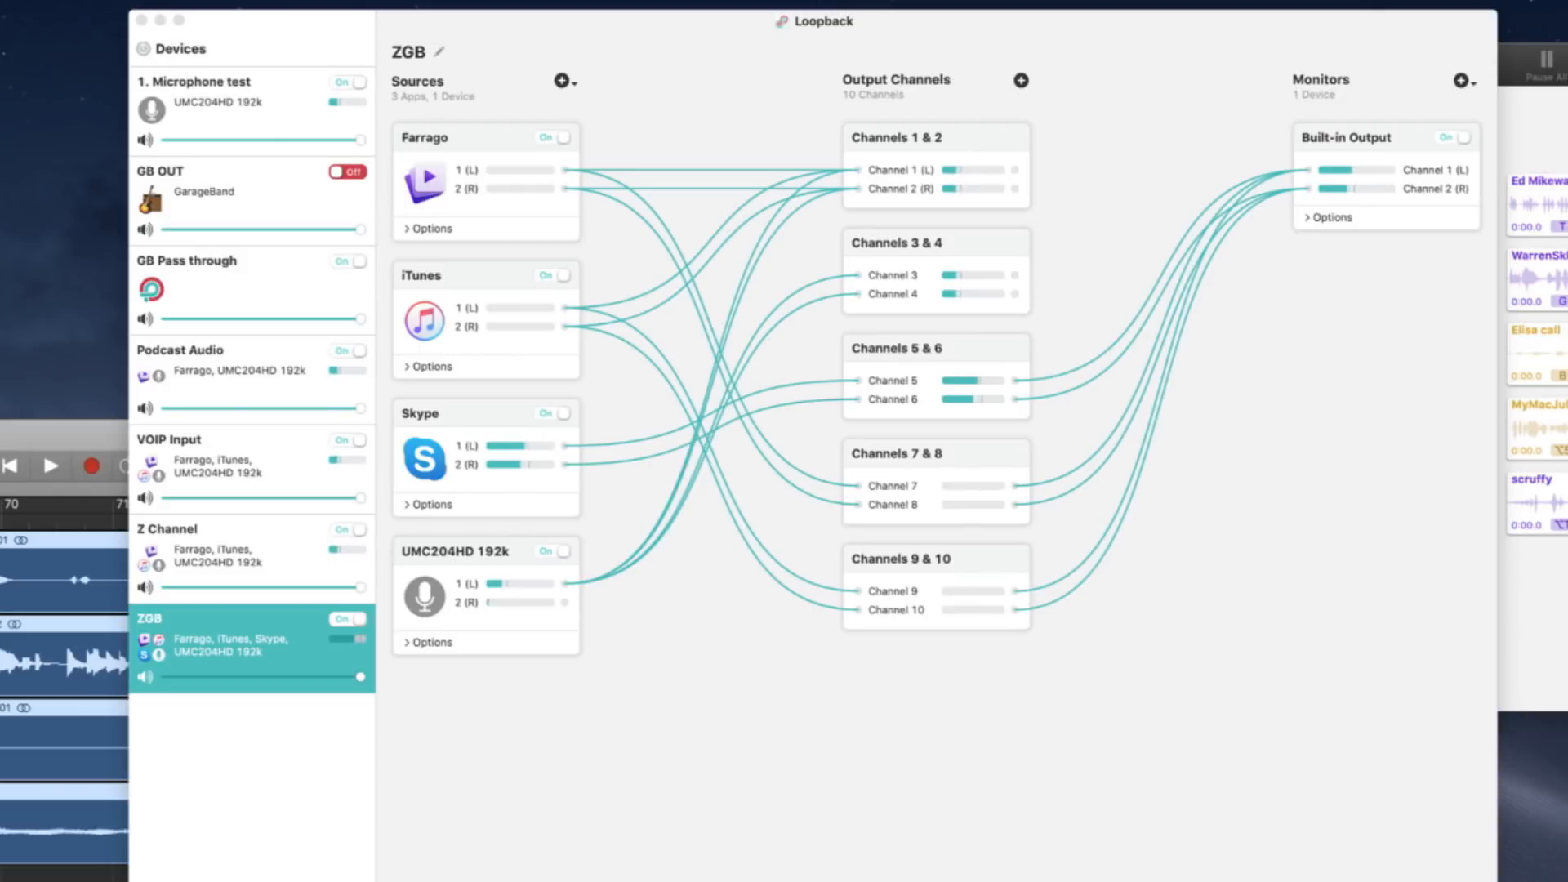
{"action": "key", "text": "super+Tab"}
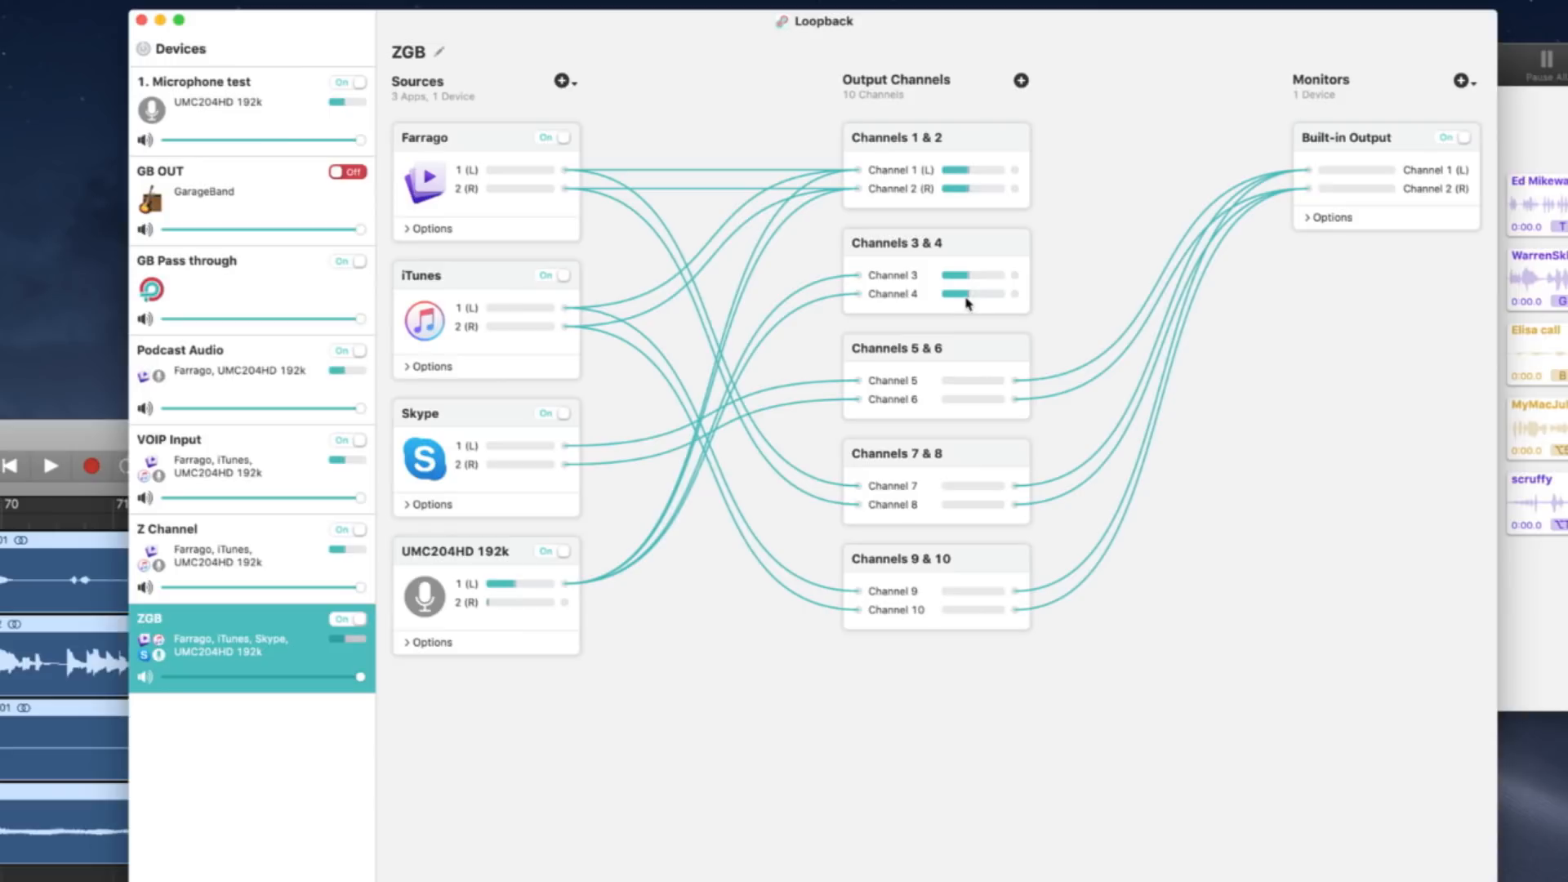
Expand the options of the ZGB device's iTunes, Skype, UMC204HD 192k and Farrago sources to check their mute and volume settings
{"action": "left_click", "coordinate": [406, 367]}
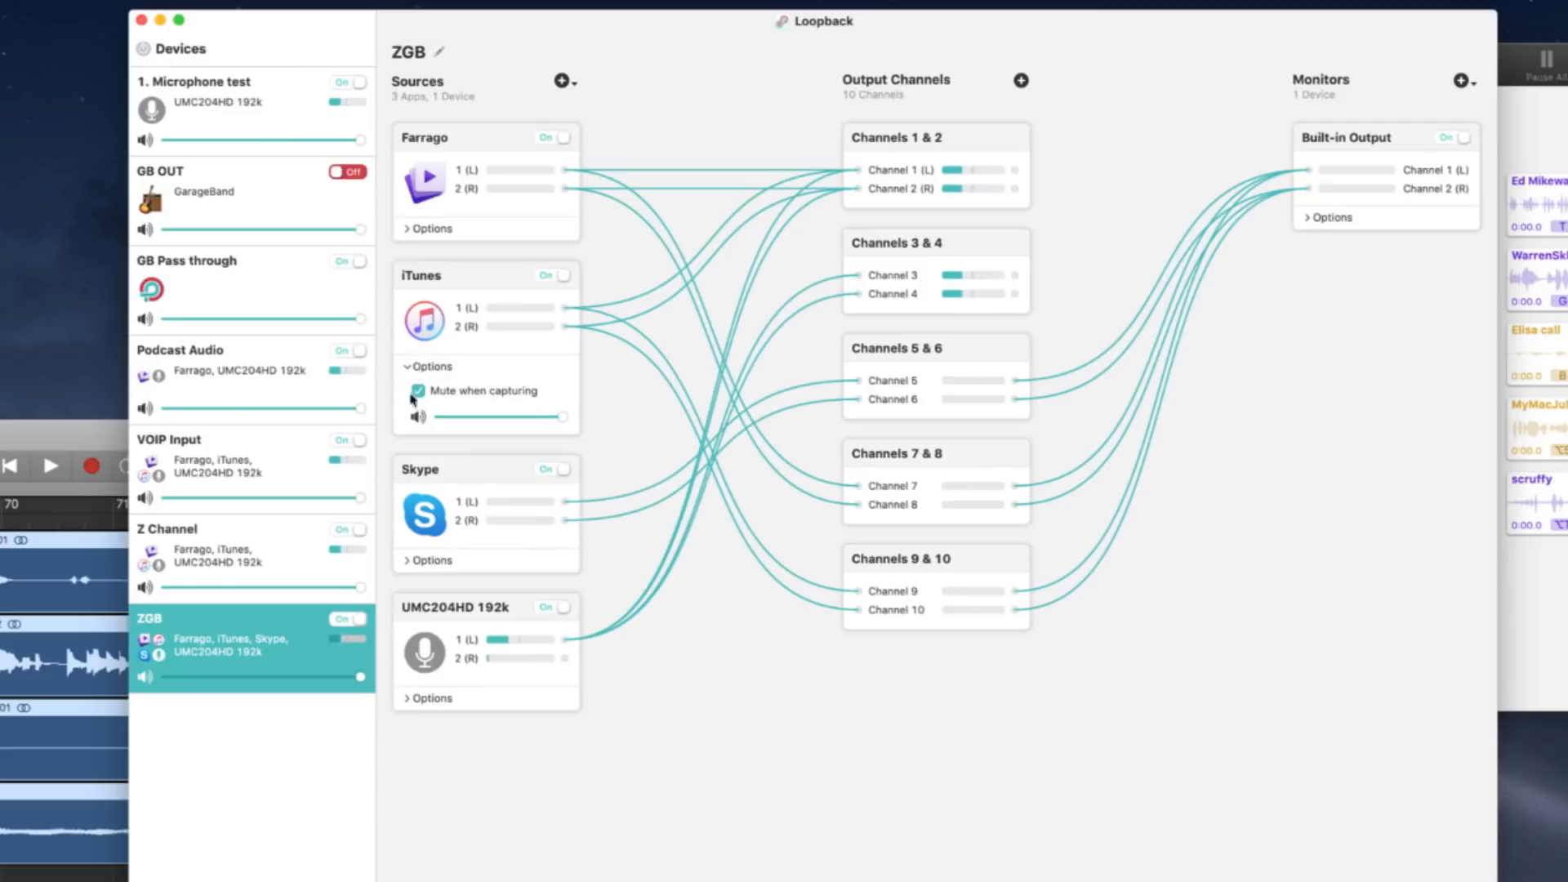
{"action": "left_click", "coordinate": [408, 561]}
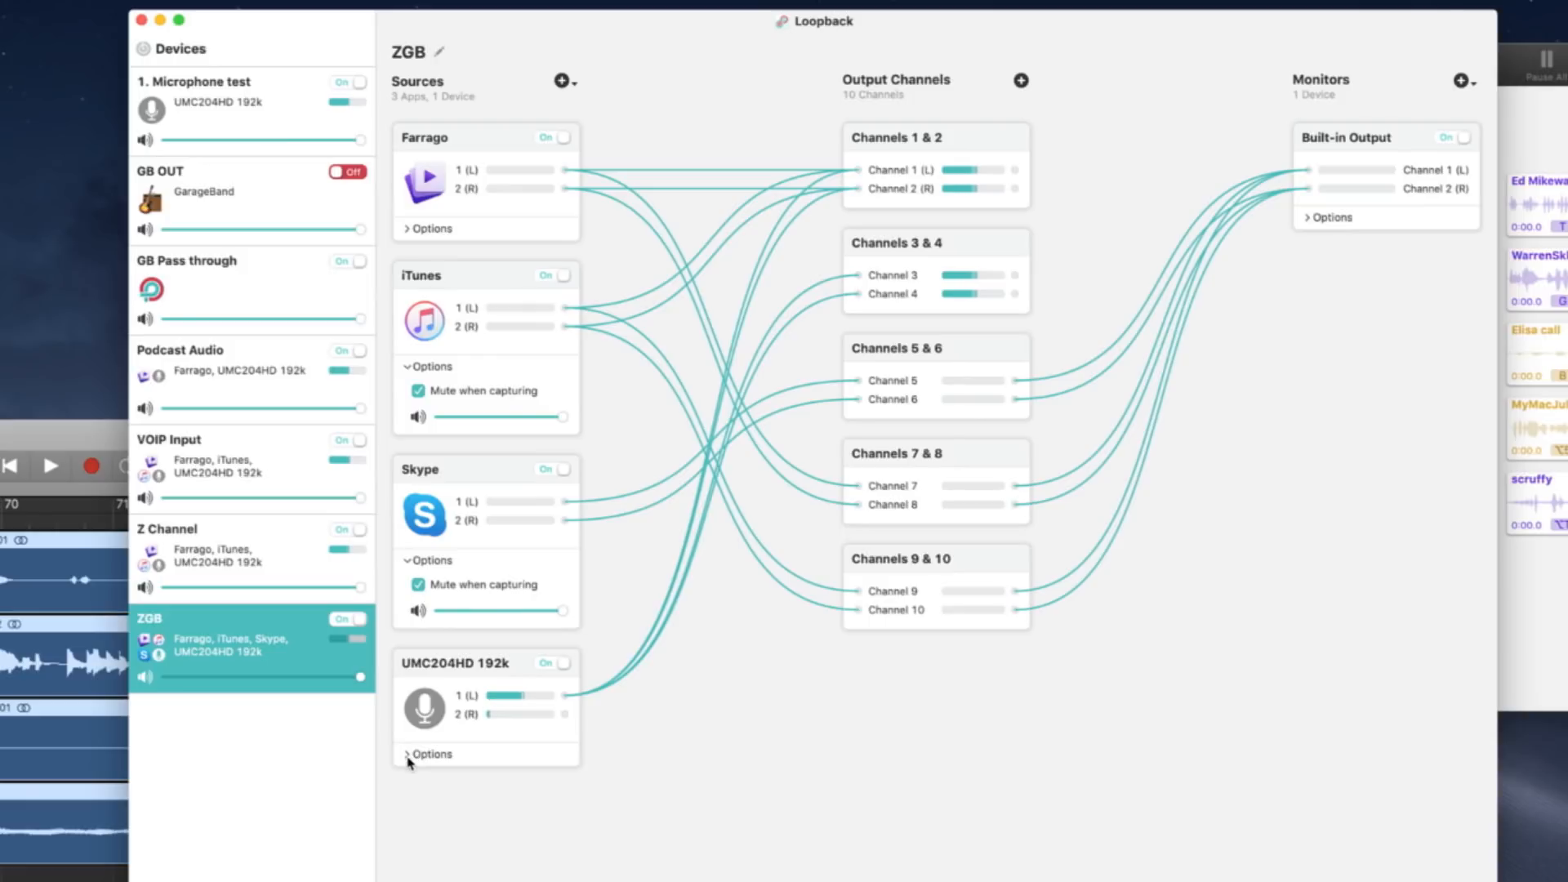
{"action": "left_click", "coordinate": [408, 755]}
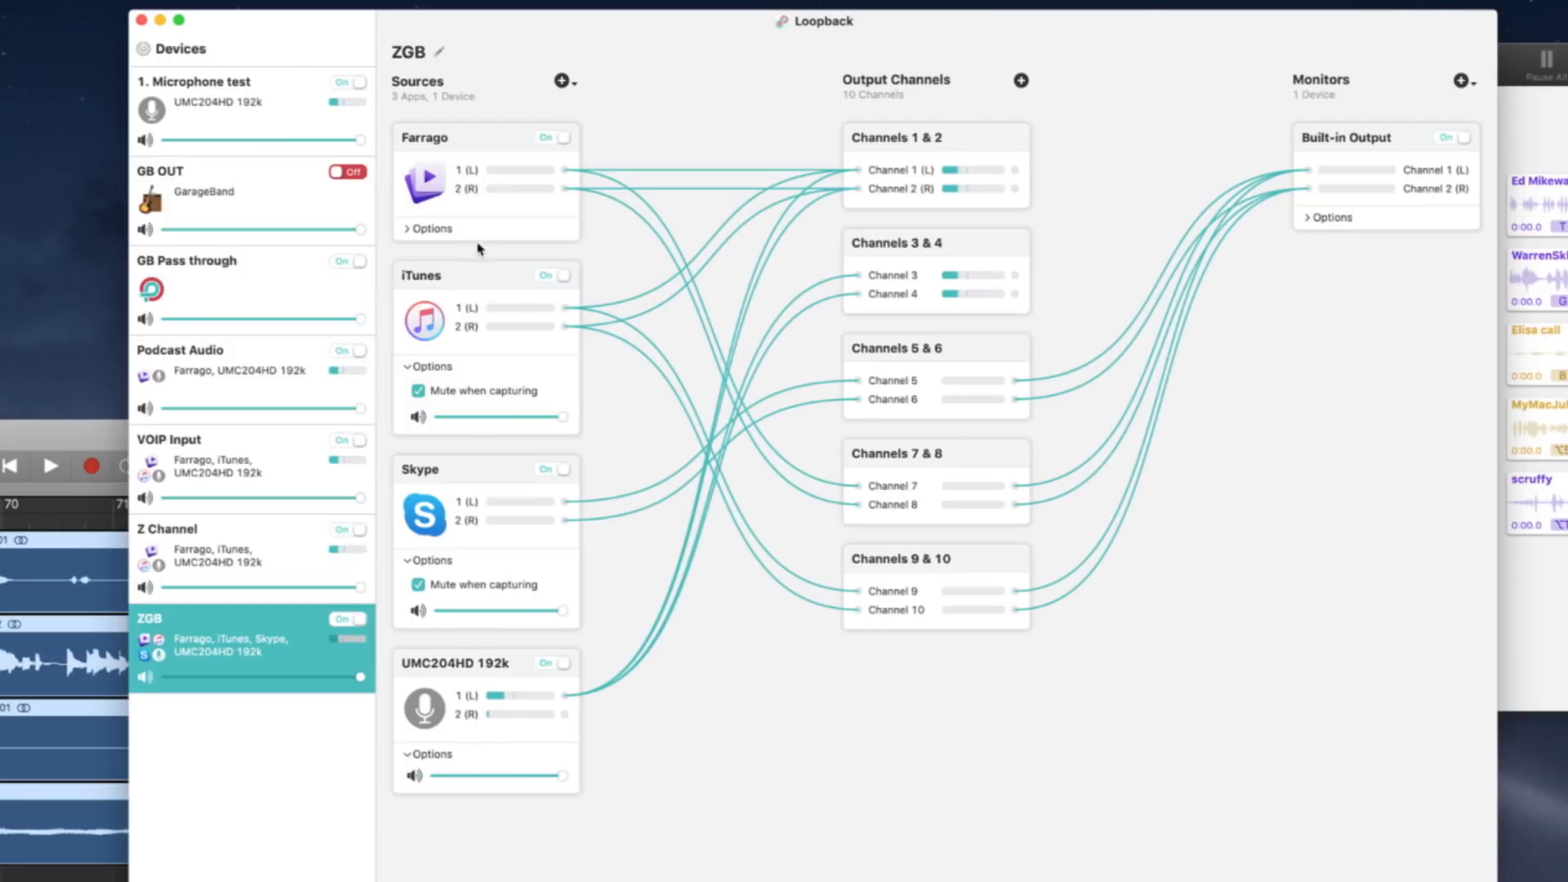
{"action": "left_click", "coordinate": [406, 231]}
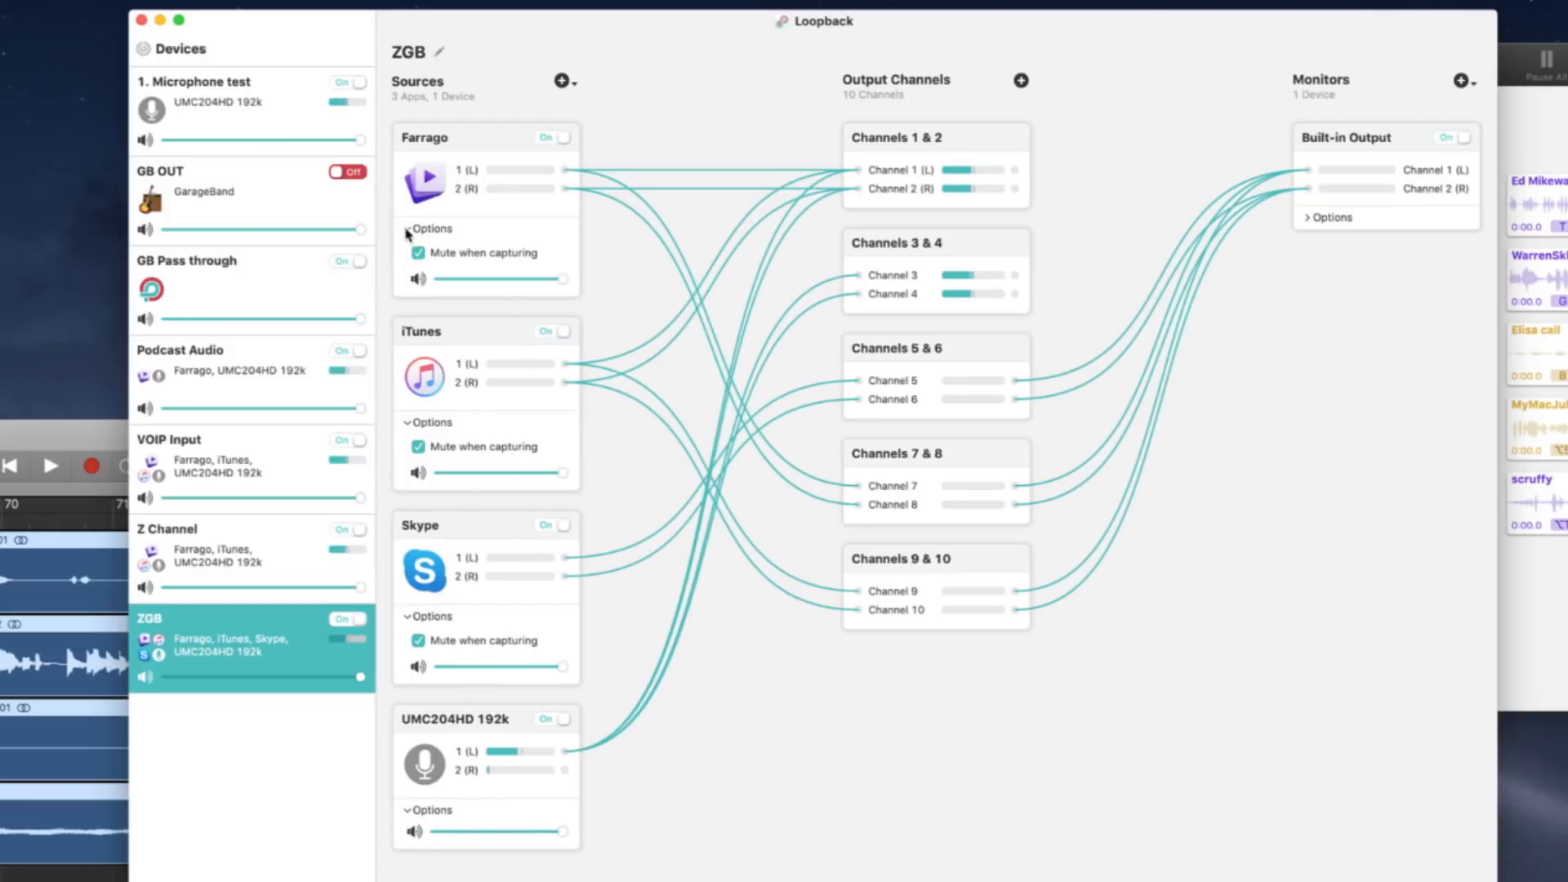